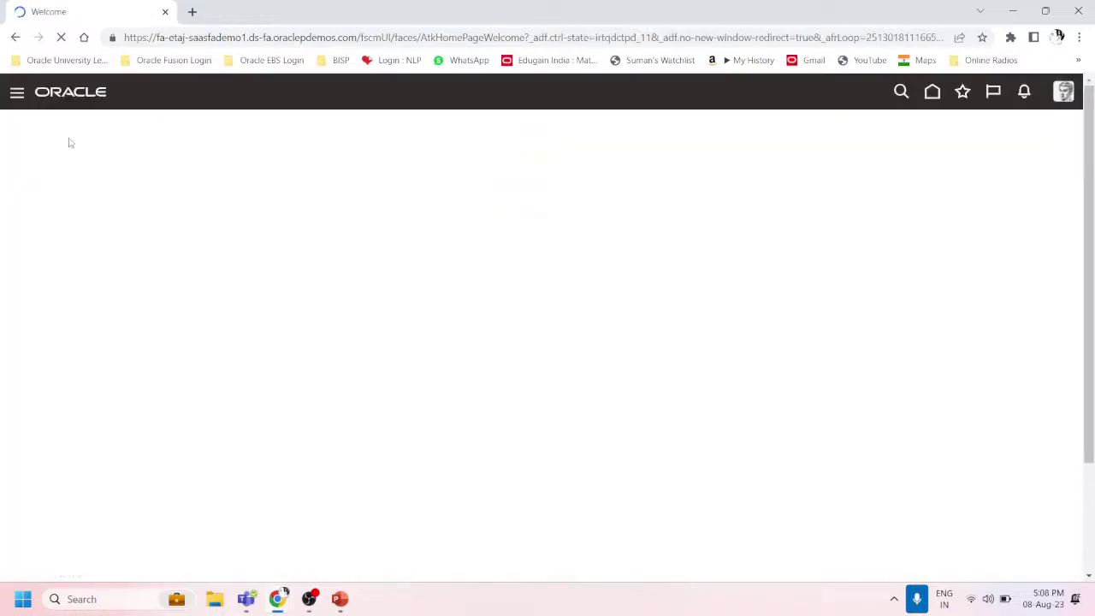
Go to Setup and Maintenance and switch the setup offering to Financials.
{"action": "left_click", "coordinate": [86, 95]}
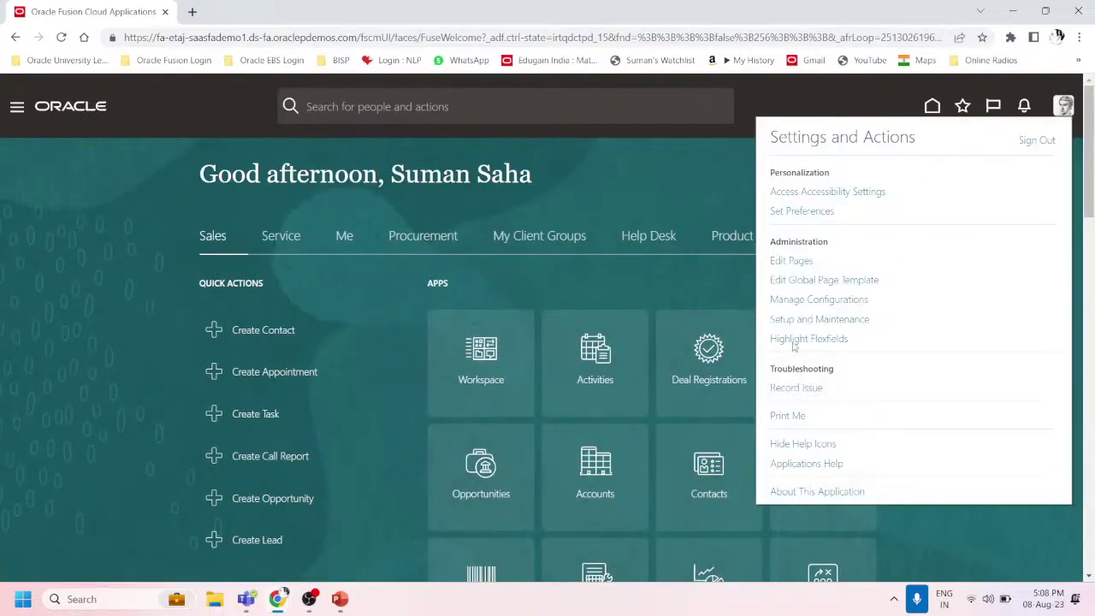
{"action": "left_click", "coordinate": [807, 319]}
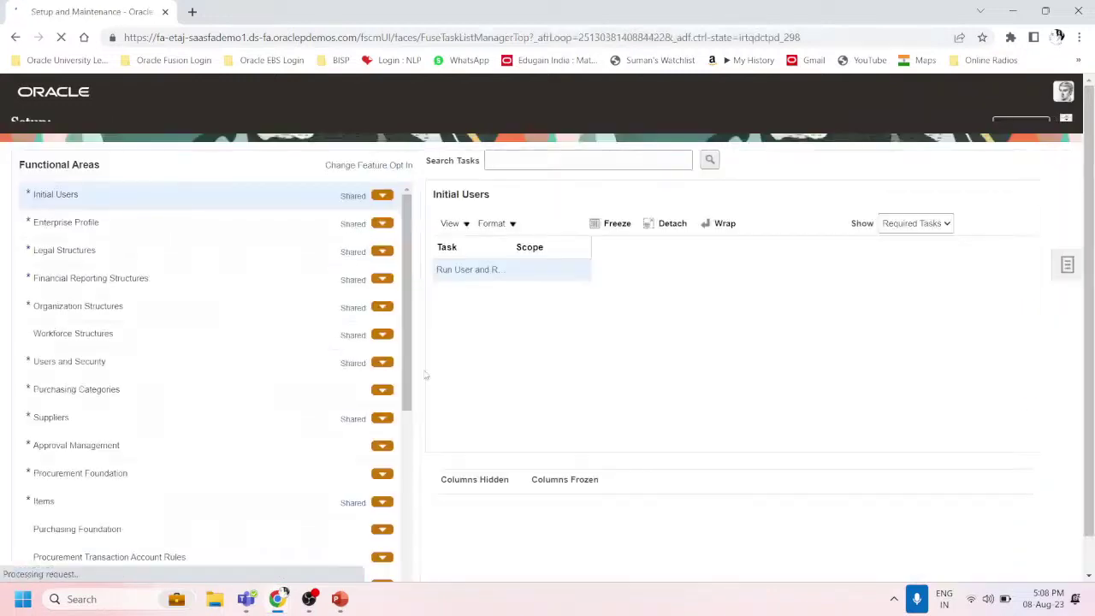
{"action": "left_click", "coordinate": [148, 127]}
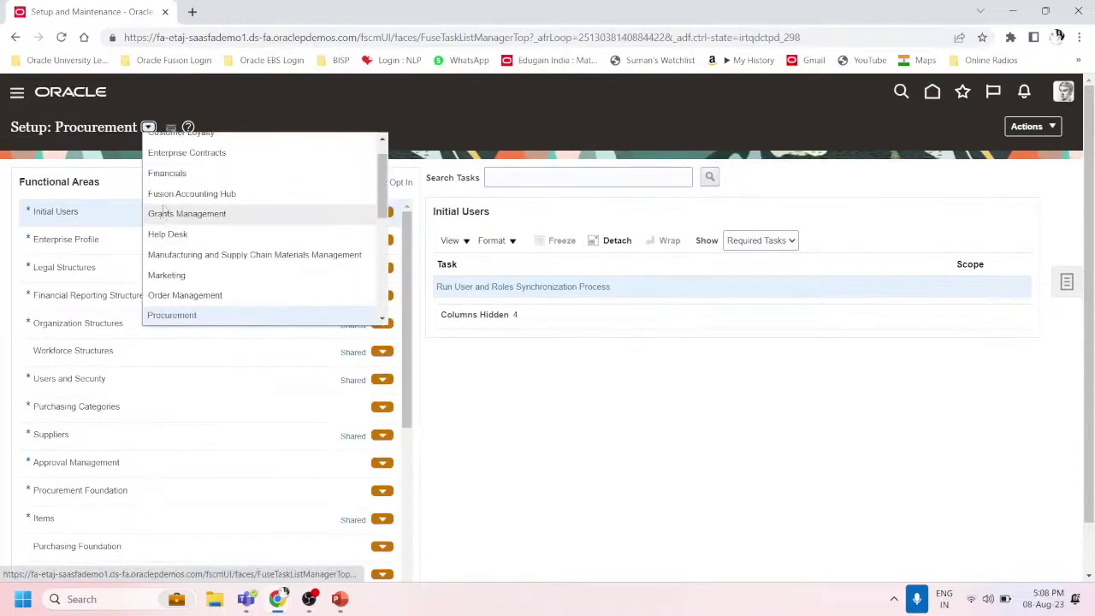
{"action": "left_click", "coordinate": [166, 173]}
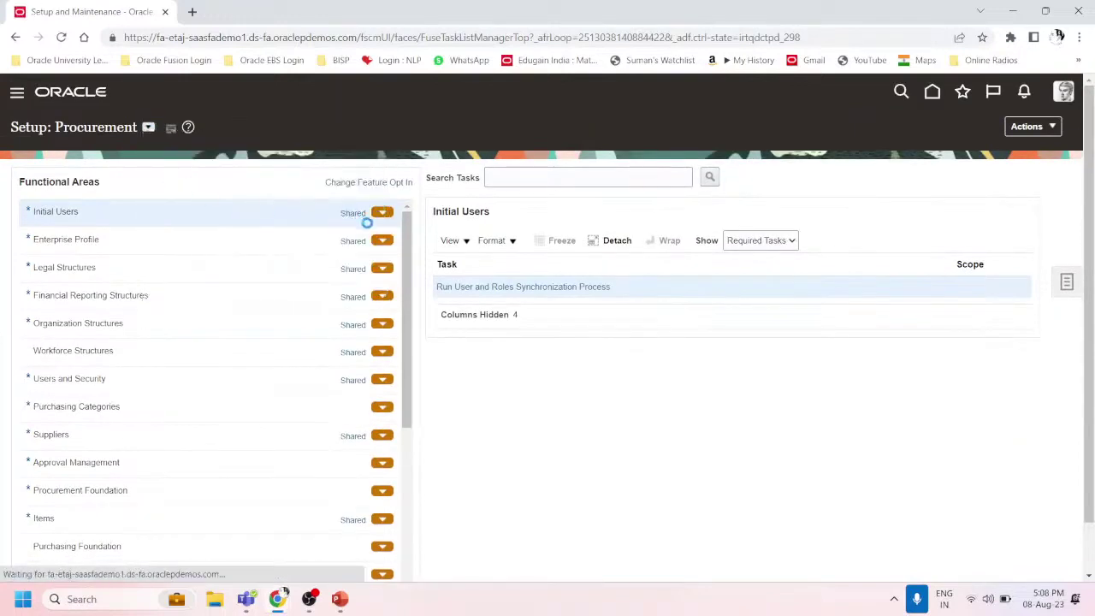
Search the setup tasks for "INVOICE OPTION" and open Manage Invoice Options with the BISP Solutions Inc,Miami business unit as scope.
{"action": "left_click", "coordinate": [520, 189]}
{"action": "type", "text": "INVOI"}
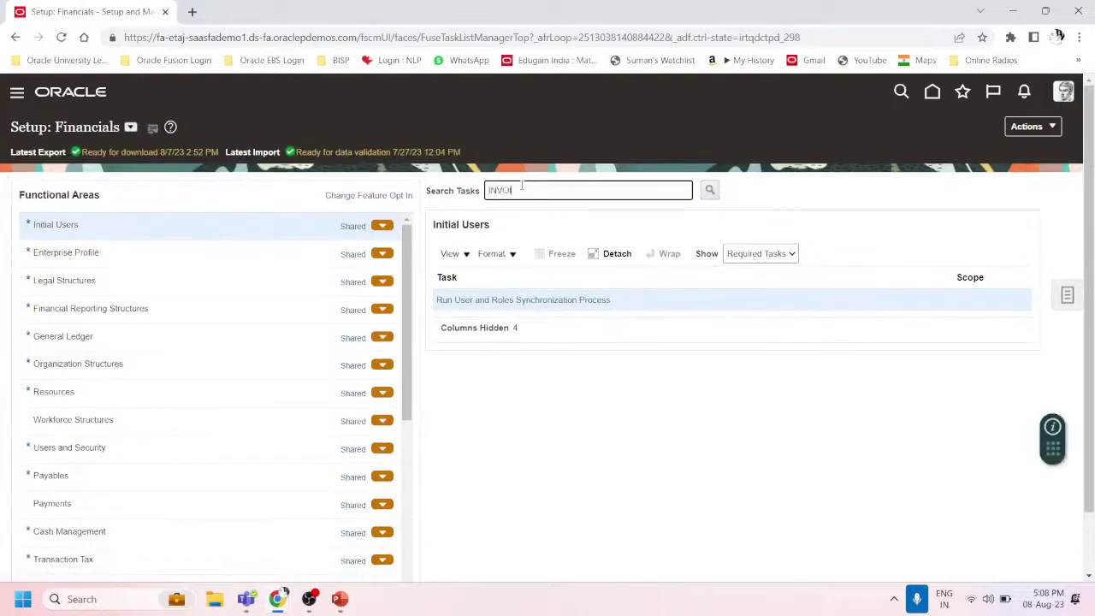
{"action": "type", "text": "CE OPTION"}
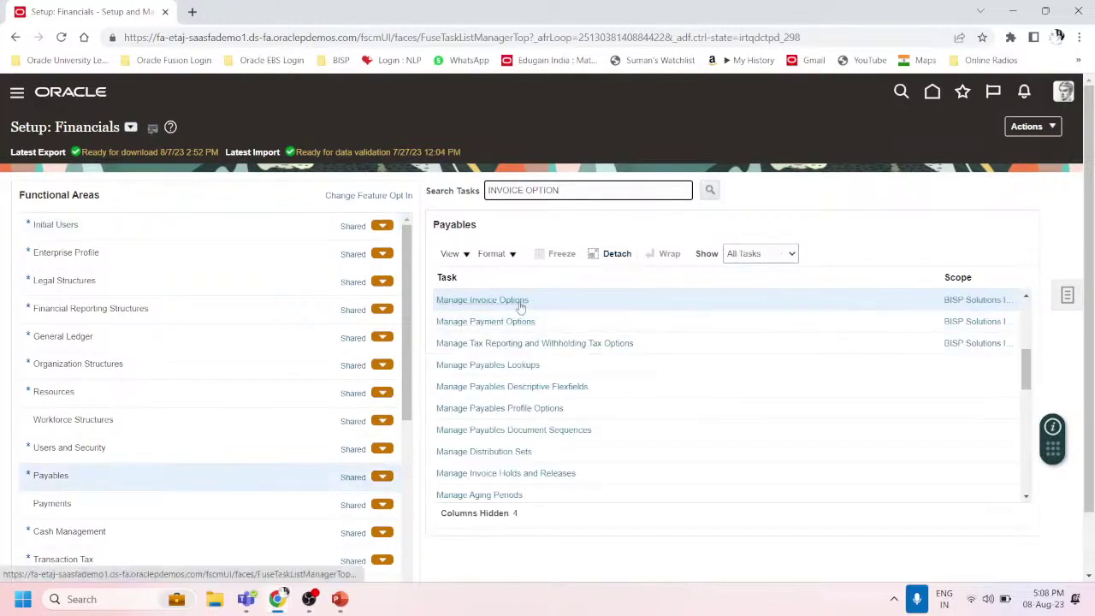
{"action": "left_click", "coordinate": [951, 301]}
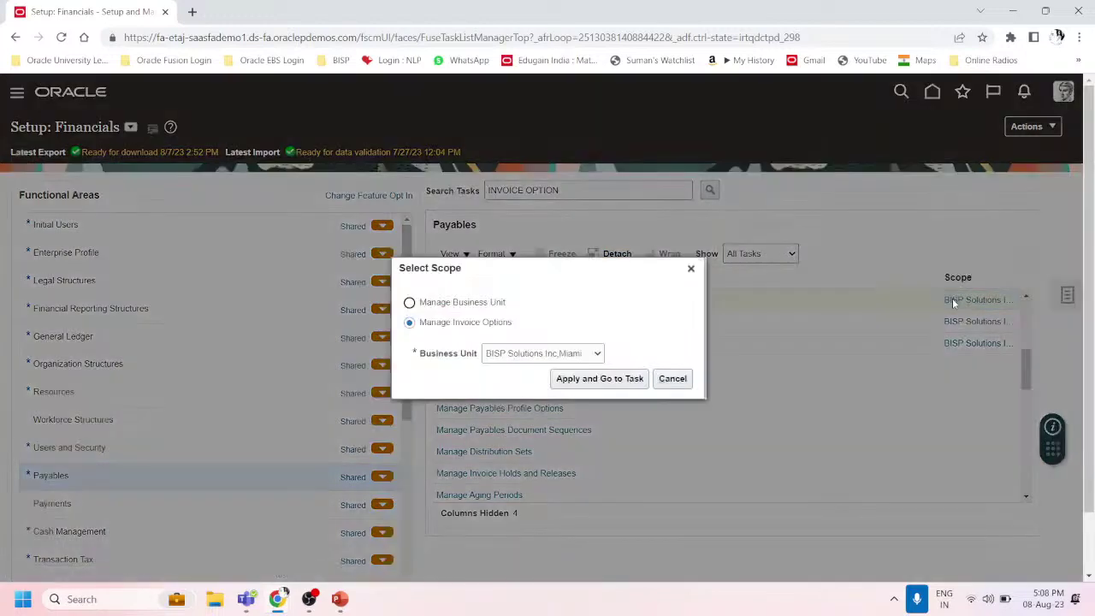
{"action": "left_click", "coordinate": [596, 378]}
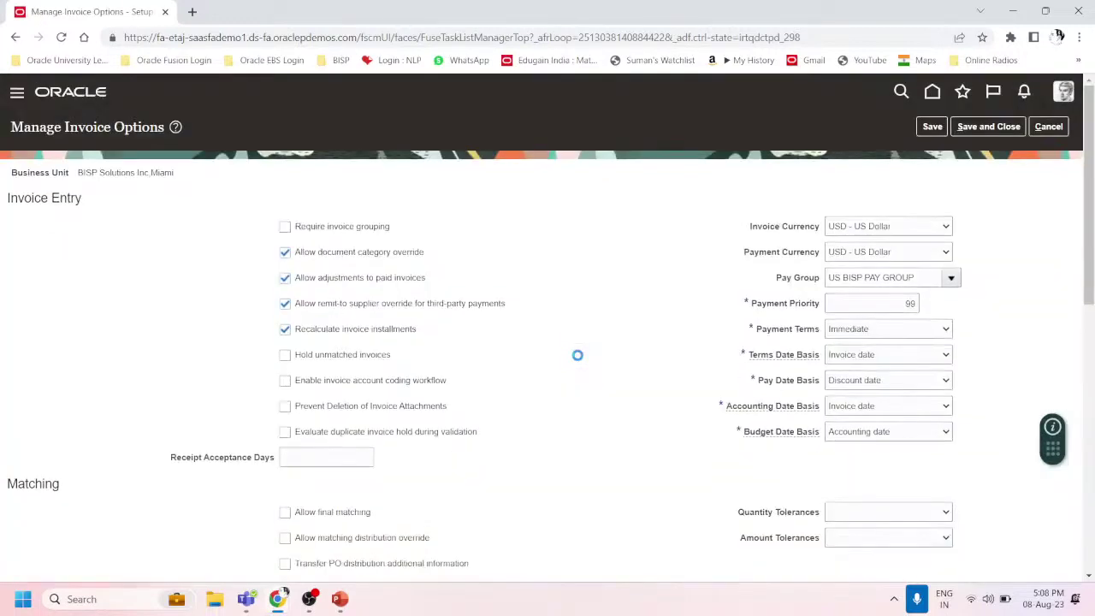
Examine the Interest section of the invoice options, including the interest expense distribution and minimum interest amount.
{"action": "scroll", "coordinate": [577, 360], "scroll_direction": "down", "scroll_amount": 5}
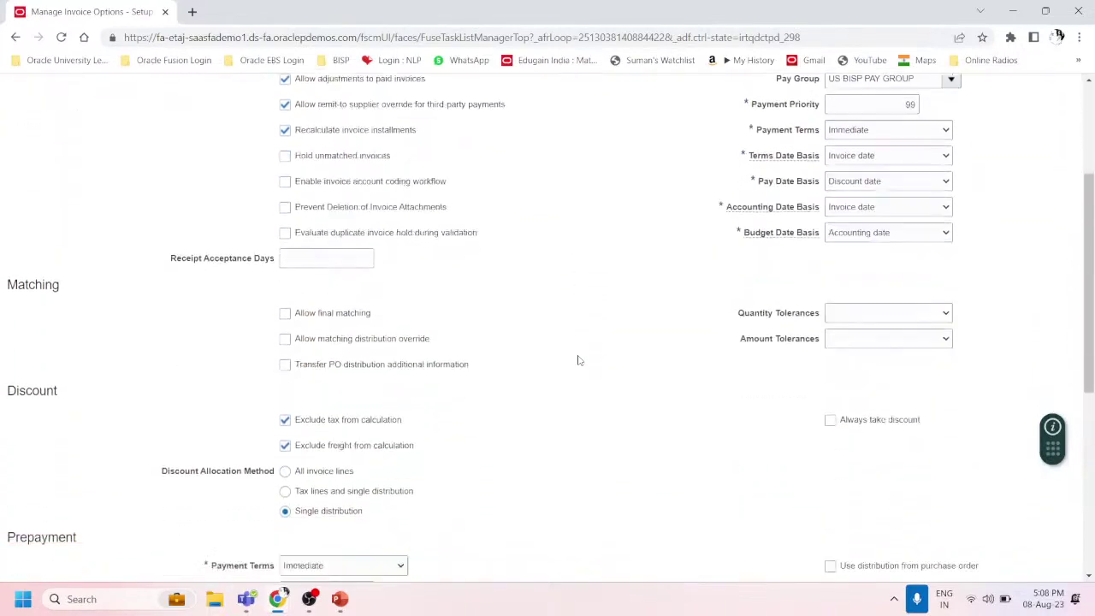
{"action": "scroll", "coordinate": [577, 360], "scroll_direction": "down", "scroll_amount": 2}
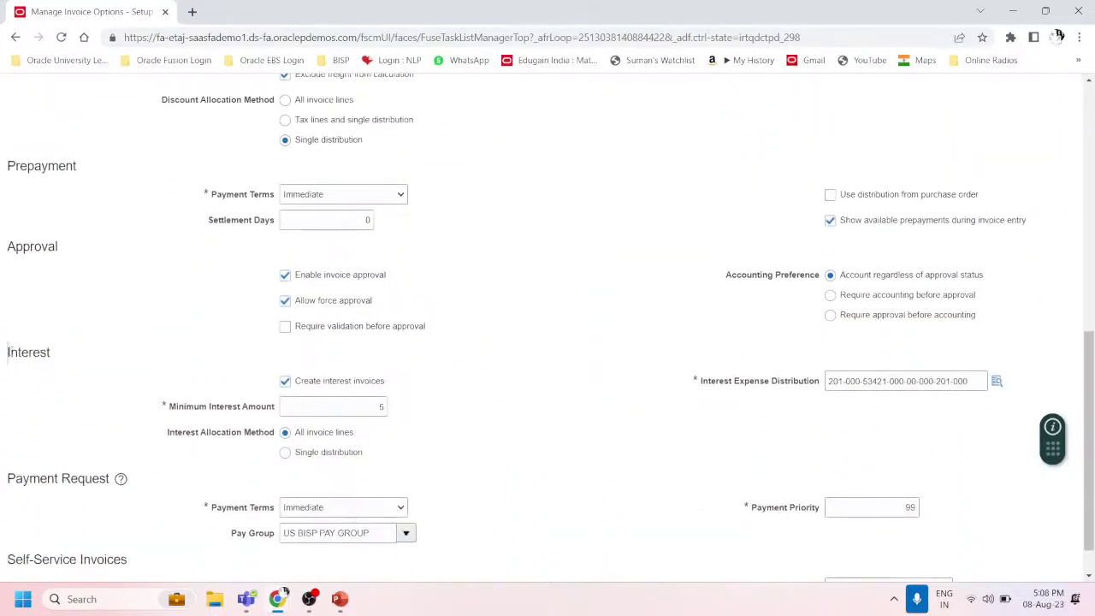
{"action": "left_click_drag", "start_coordinate": [8, 352], "coordinate": [55, 355]}
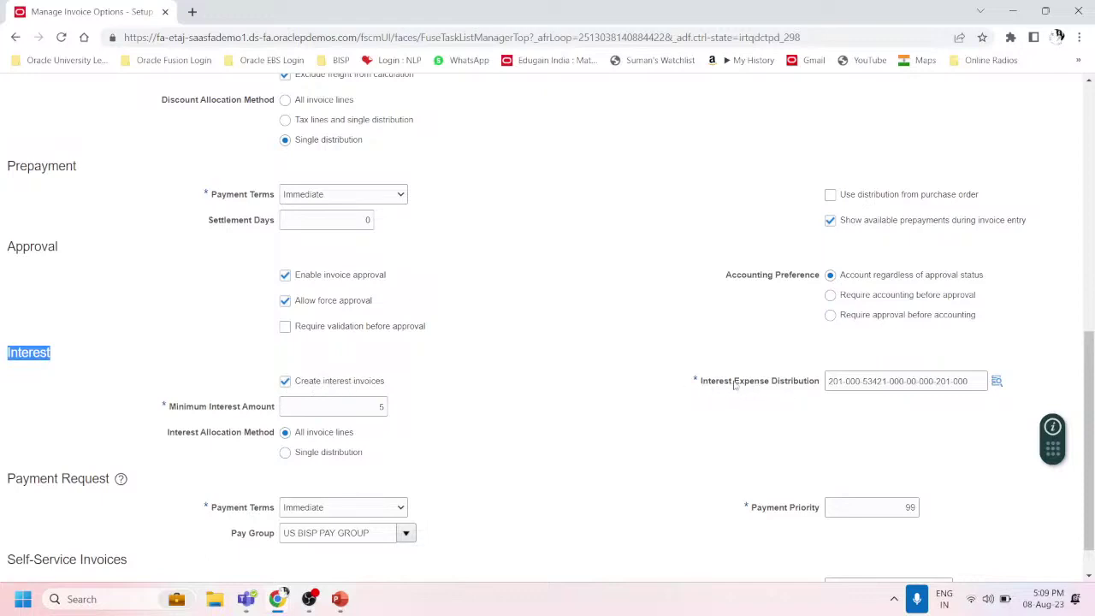
{"action": "left_click_drag", "start_coordinate": [980, 380], "coordinate": [781, 382]}
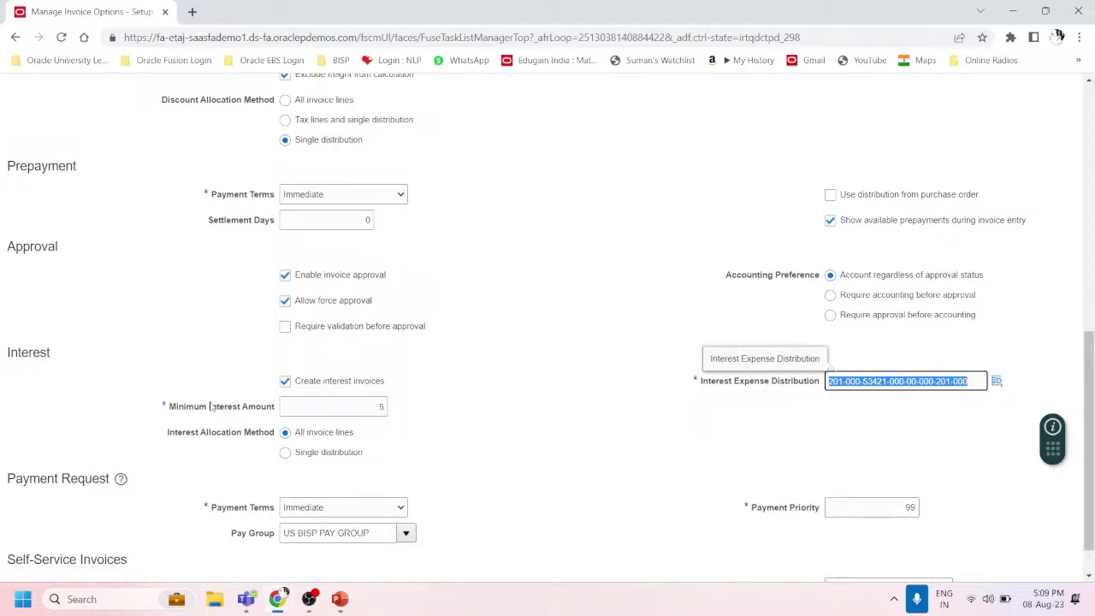
{"action": "left_click", "coordinate": [358, 405]}
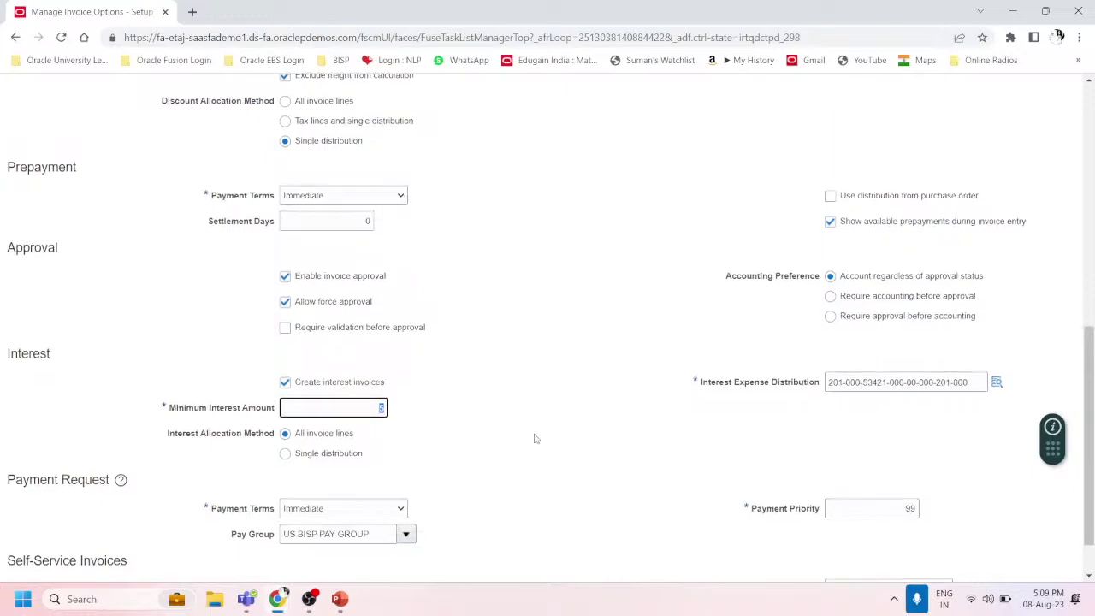
{"action": "scroll", "coordinate": [534, 438], "scroll_direction": "up", "scroll_amount": 7}
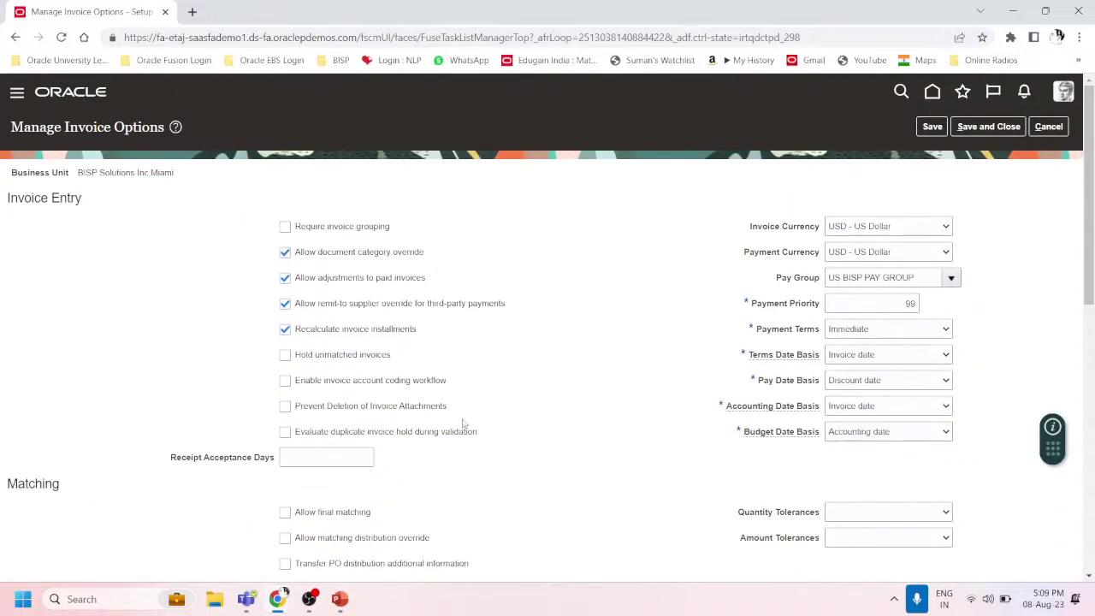
{"action": "scroll", "coordinate": [106, 270], "scroll_direction": "down", "scroll_amount": 7}
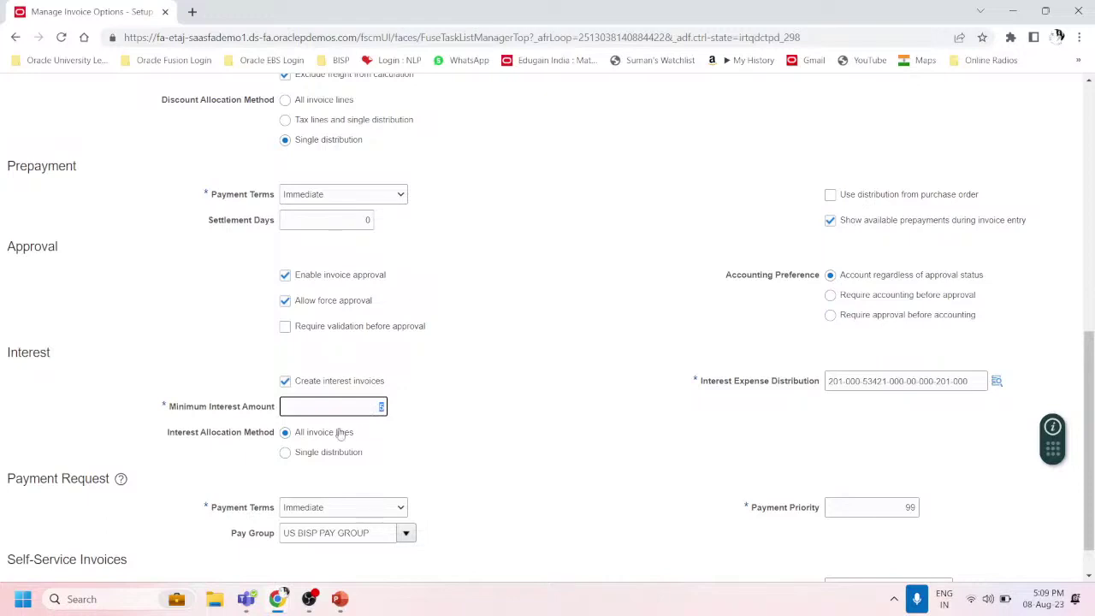
Set the Interest Allocation Method to Single distribution, then save and close the invoice options.
{"action": "left_click_drag", "start_coordinate": [370, 437], "coordinate": [297, 442]}
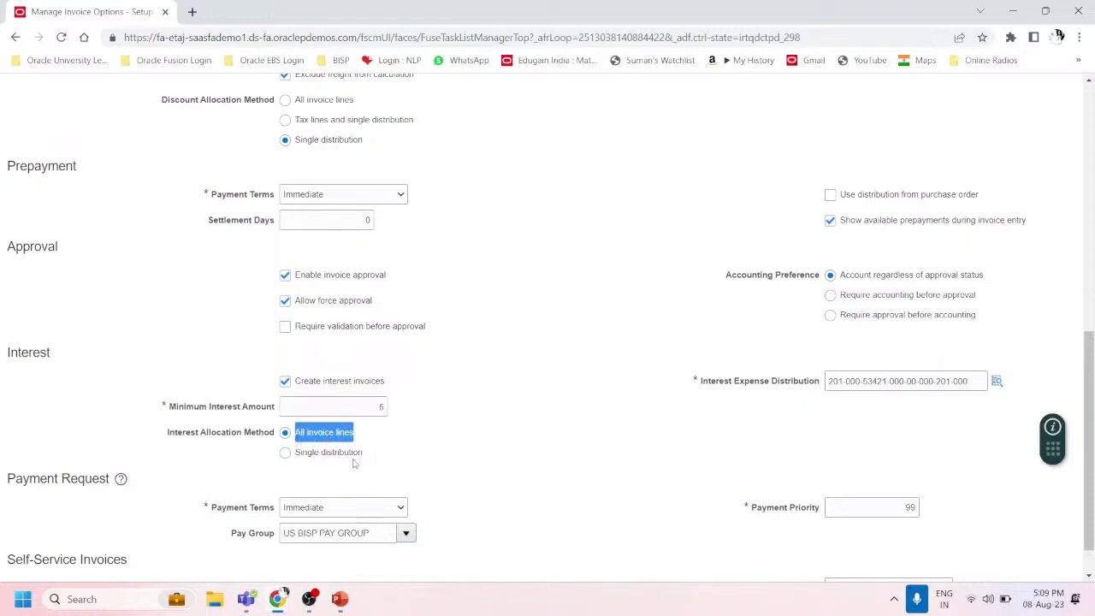
{"action": "left_click_drag", "start_coordinate": [362, 452], "coordinate": [289, 459]}
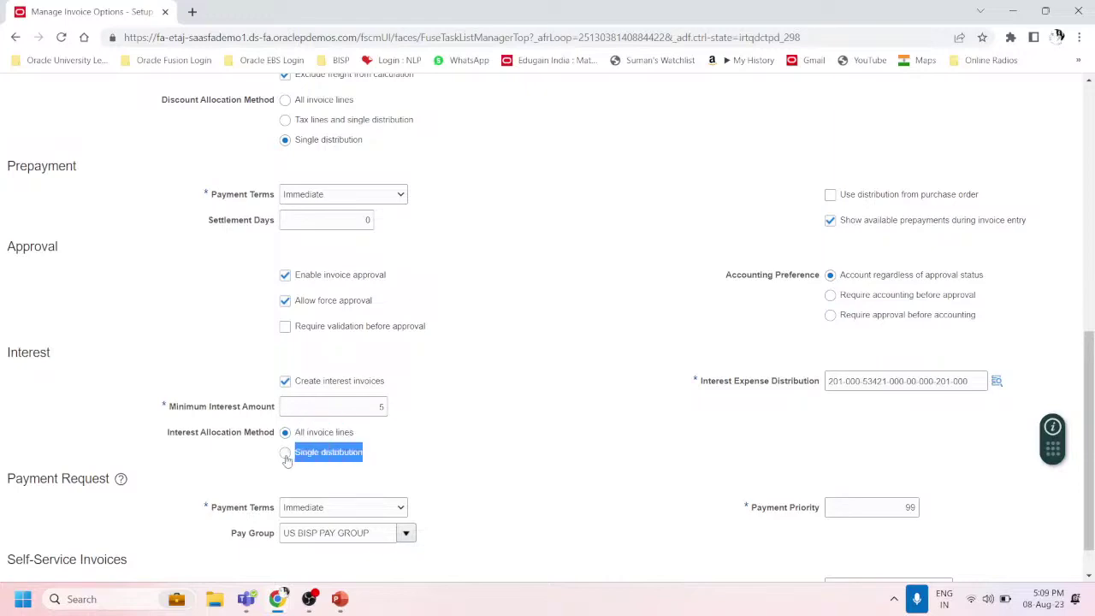
{"action": "left_click", "coordinate": [286, 454]}
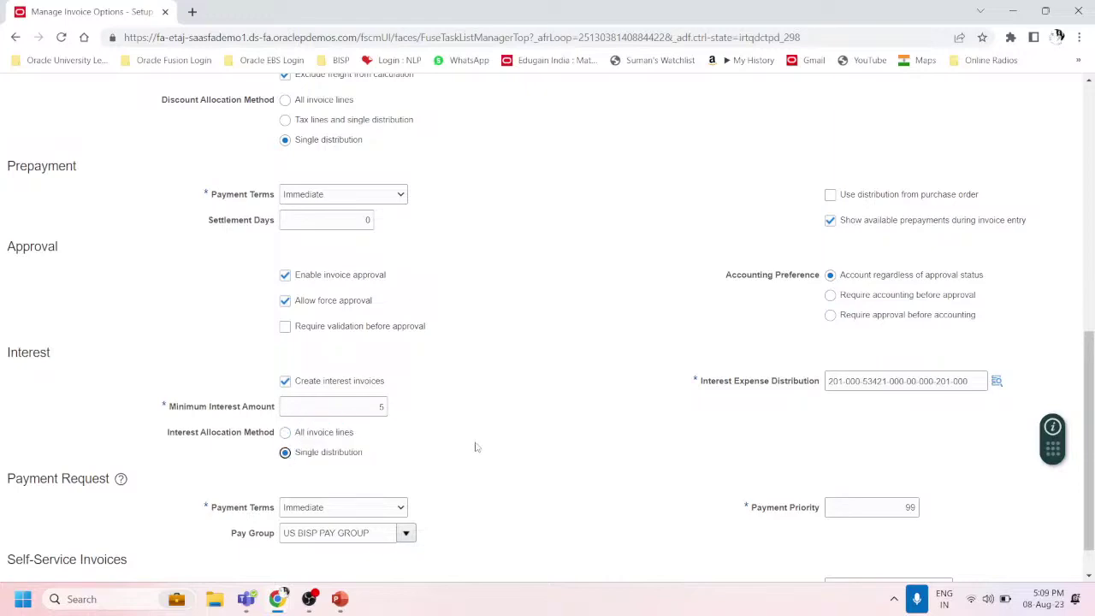
{"action": "scroll", "coordinate": [475, 447], "scroll_direction": "down", "scroll_amount": 1}
{"action": "scroll", "coordinate": [475, 448], "scroll_direction": "up", "scroll_amount": 8}
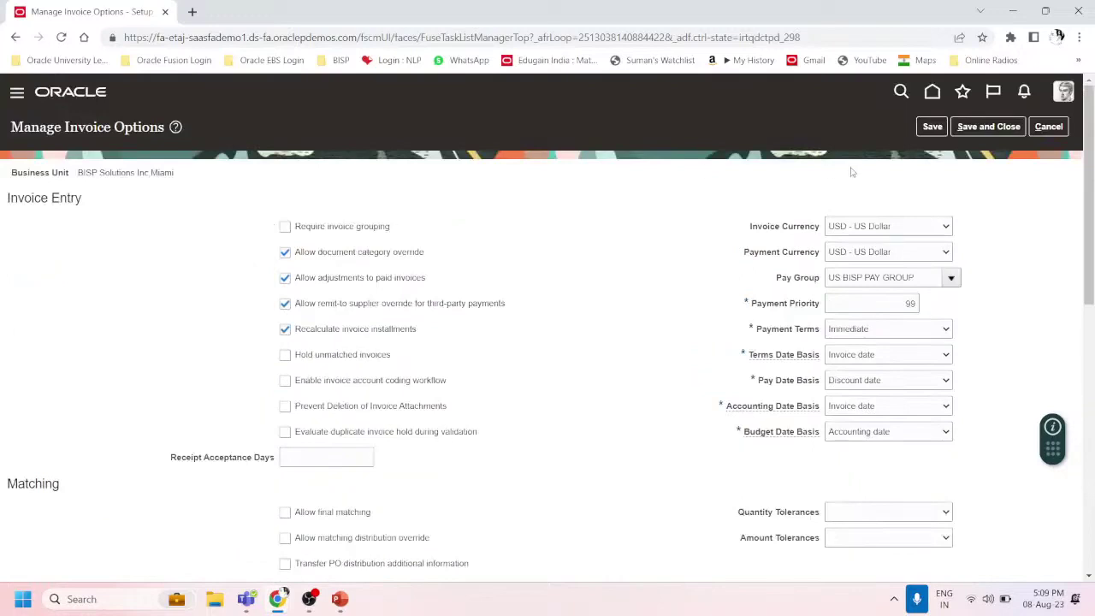
{"action": "left_click", "coordinate": [993, 129]}
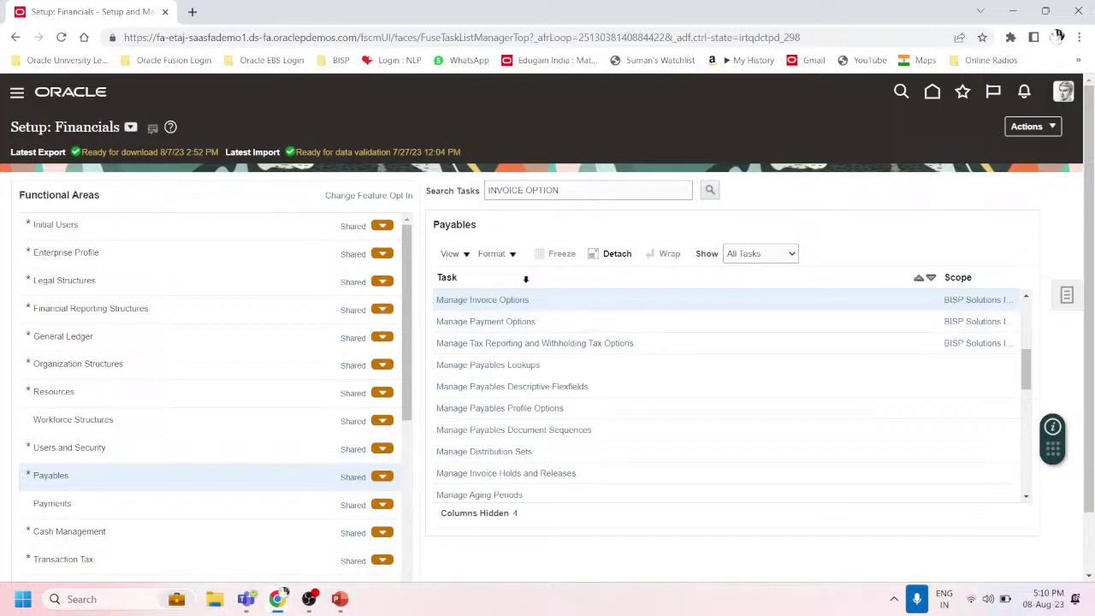
Search all setup tasks for "INTEREST" and open the Payables task Manage Interest Rates.
{"action": "left_click", "coordinate": [765, 254]}
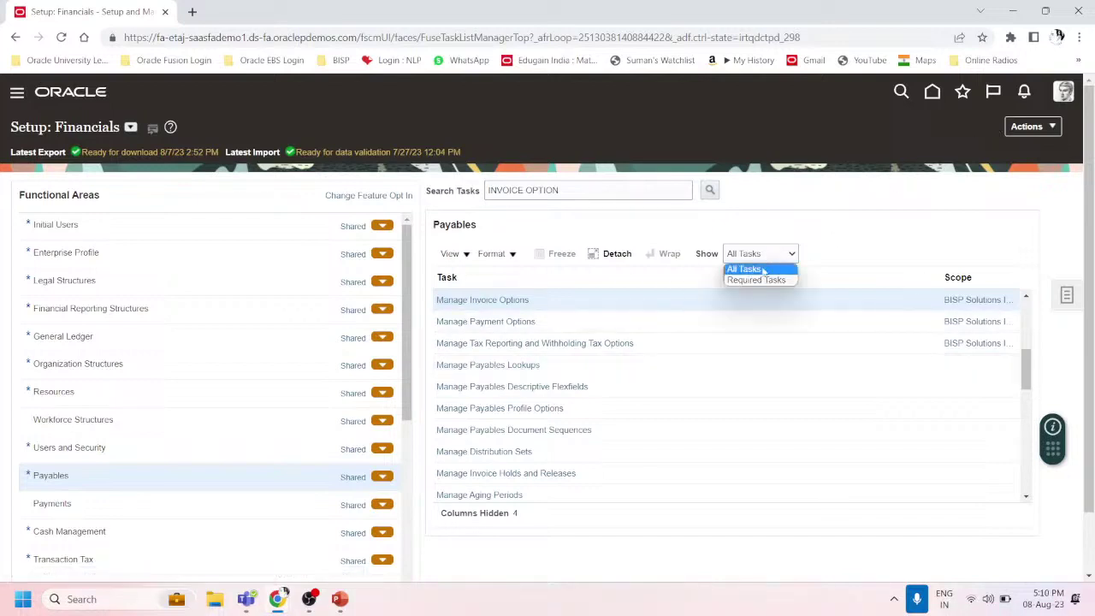
{"action": "left_click", "coordinate": [763, 270]}
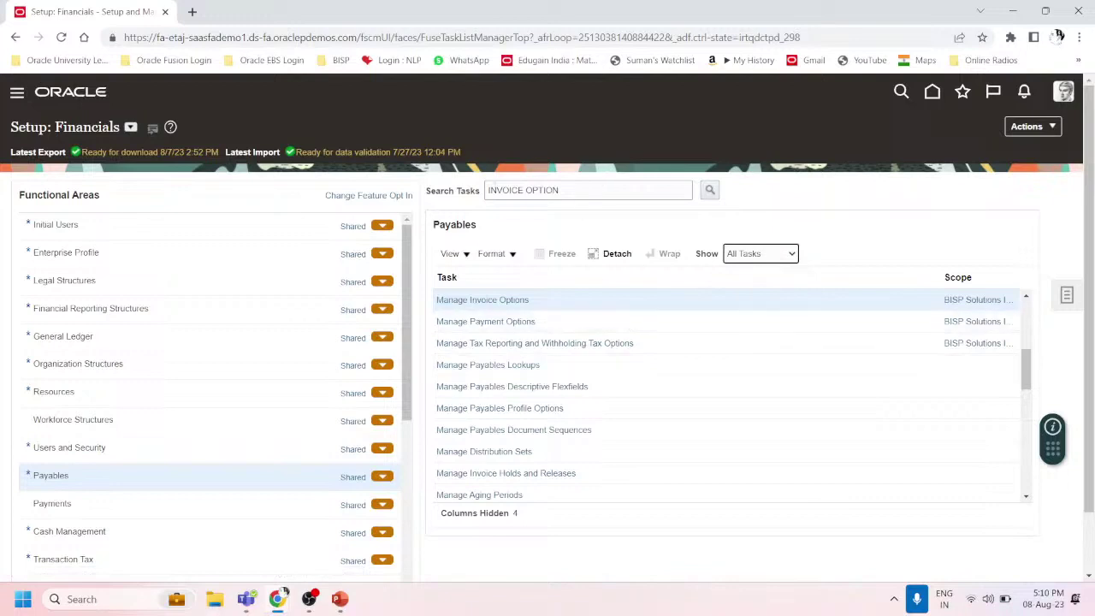
{"action": "left_click_drag", "start_coordinate": [599, 191], "coordinate": [393, 178]}
{"action": "type", "text": "INT"}
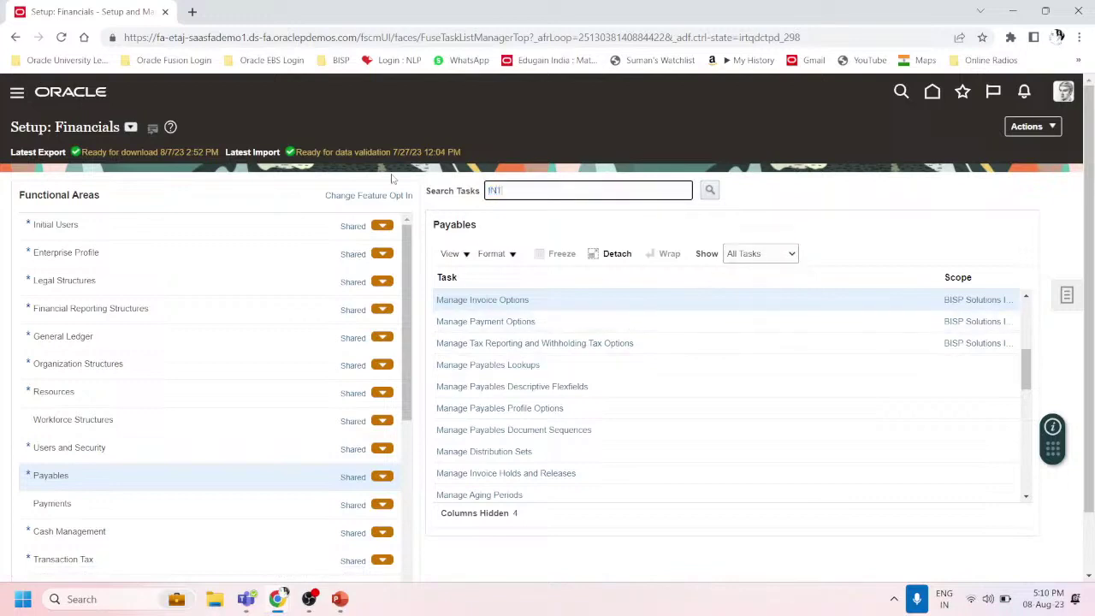
{"action": "type", "text": "EREST"}
{"action": "key", "text": "Return"}
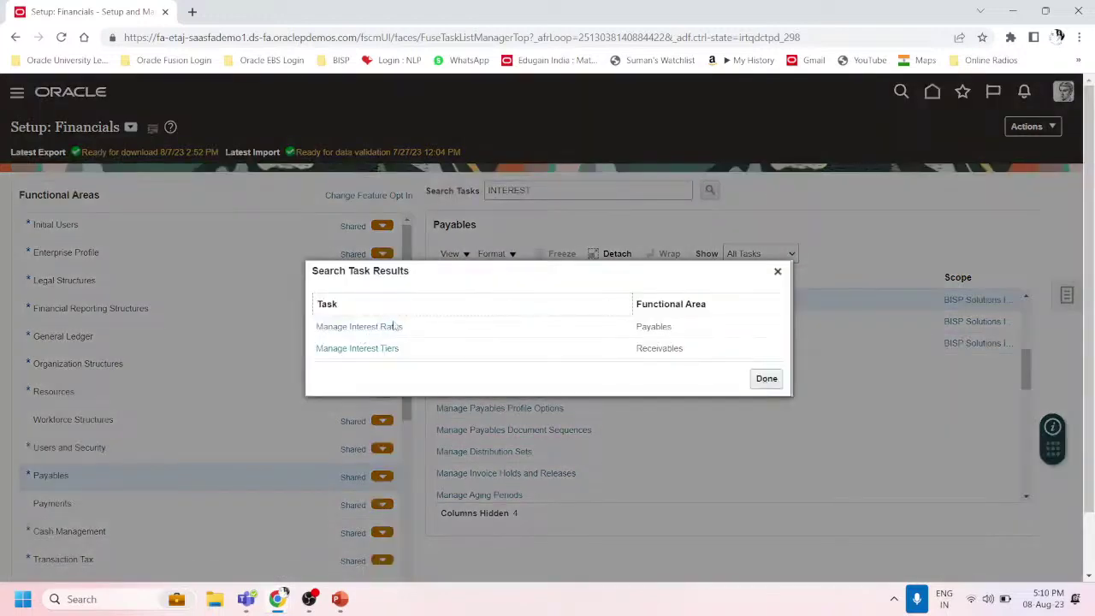
{"action": "left_click", "coordinate": [348, 329]}
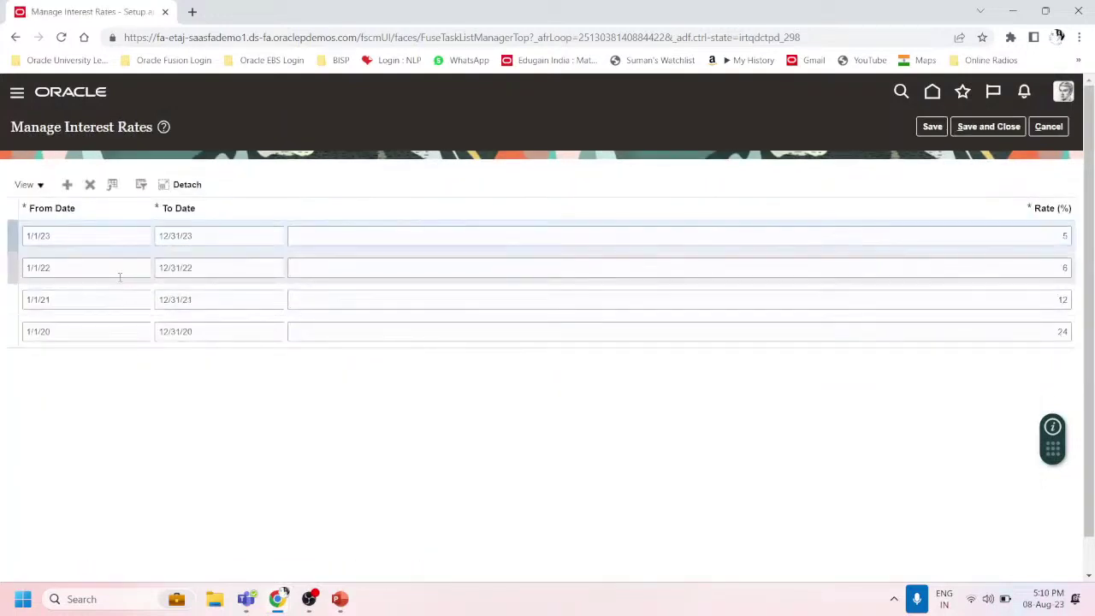
Set the interest rate for the 1/1/23 to 12/31/23 period to 3 percent, then save and close.
{"action": "left_click", "coordinate": [92, 233]}
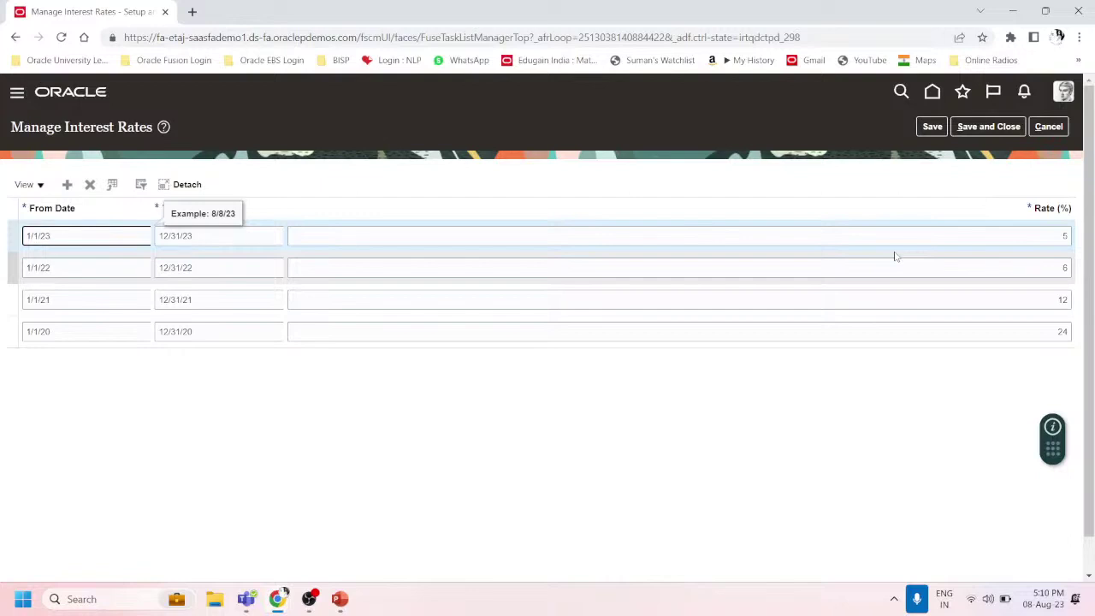
{"action": "left_click_drag", "start_coordinate": [56, 238], "coordinate": [16, 238]}
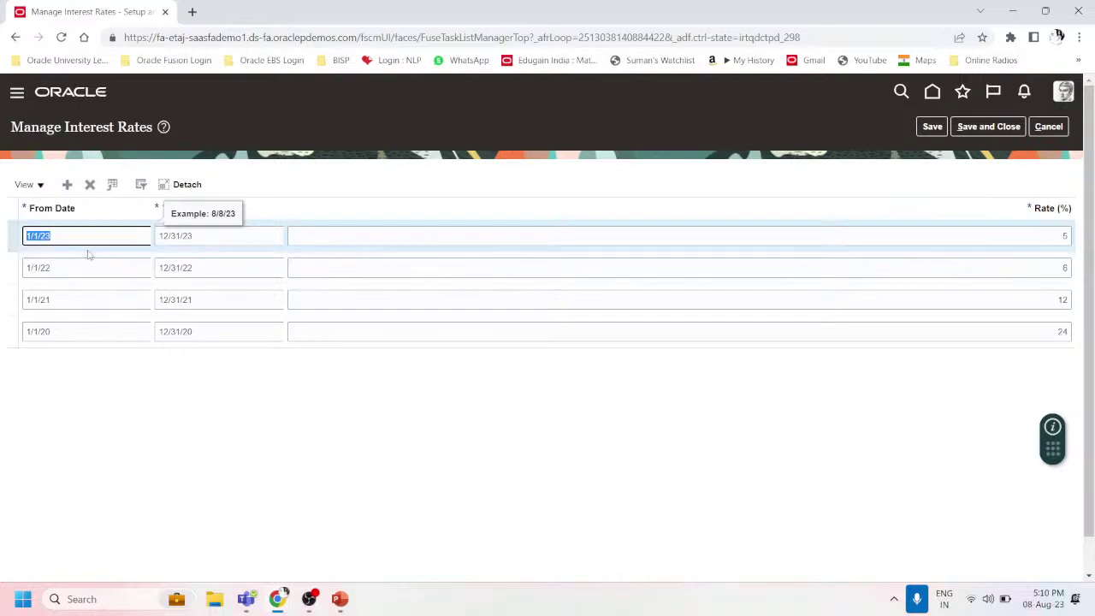
{"action": "key", "text": "Tab"}
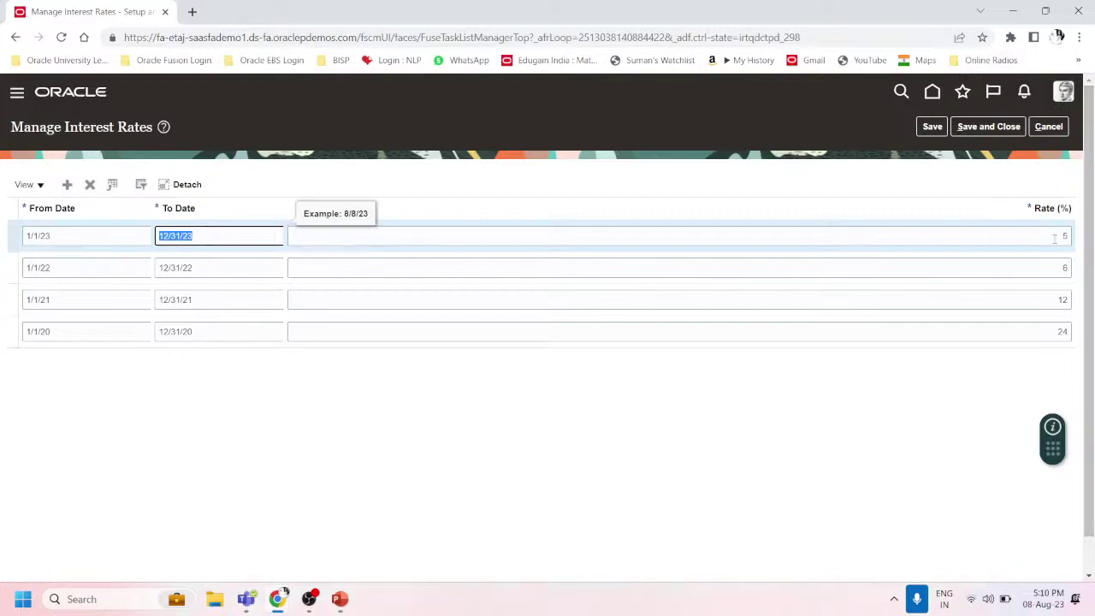
{"action": "key", "text": "Tab"}
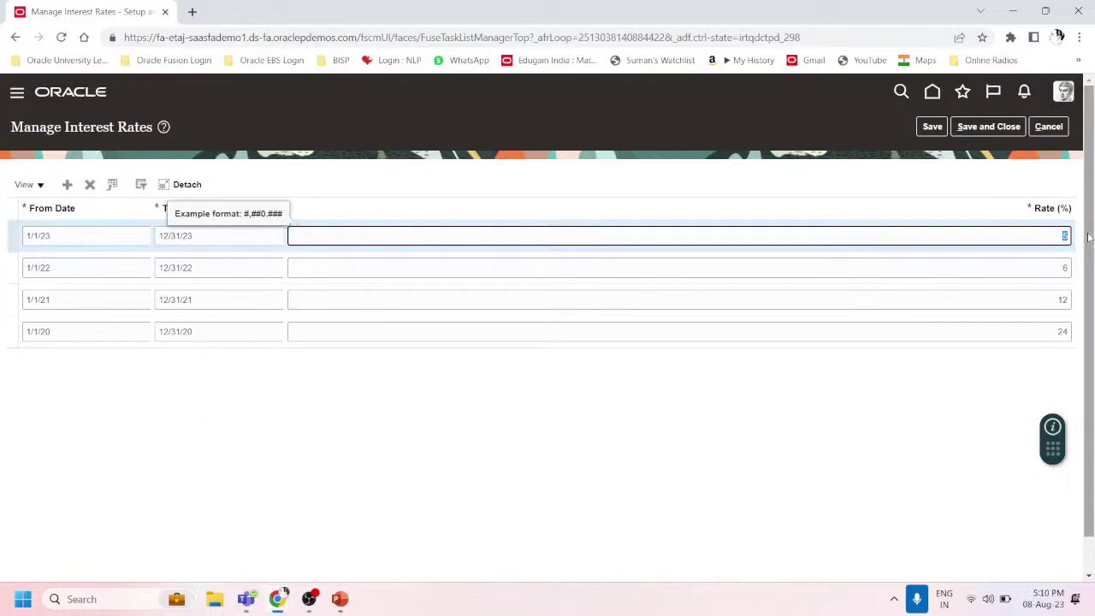
{"action": "type", "text": "3"}
{"action": "left_click", "coordinate": [1001, 126]}
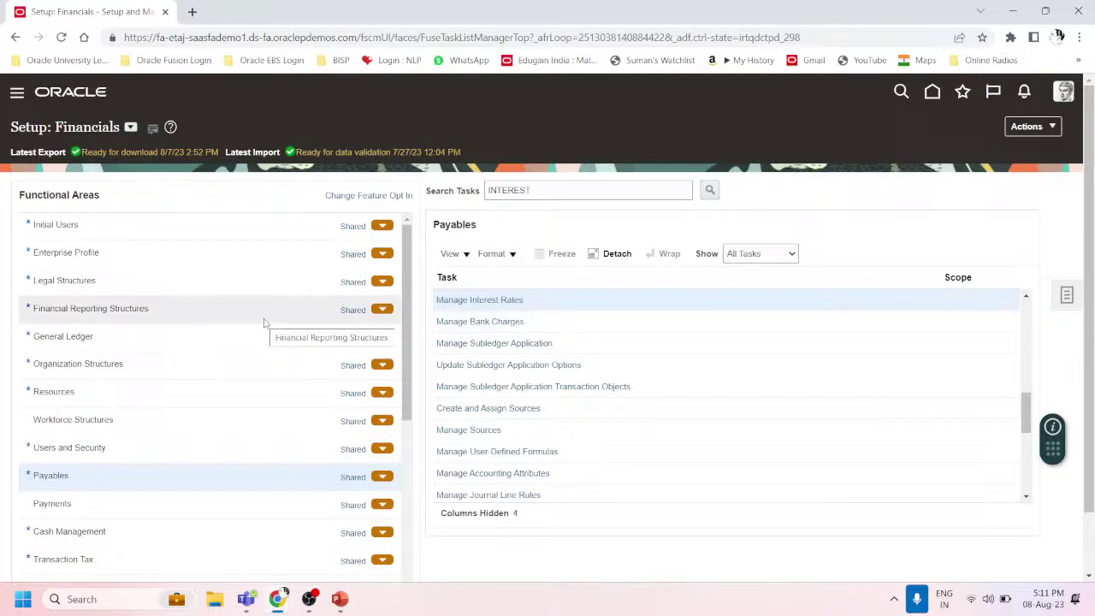
Go to the Suppliers work area under Procurement and open the Manage Suppliers task.
{"action": "left_click", "coordinate": [18, 95]}
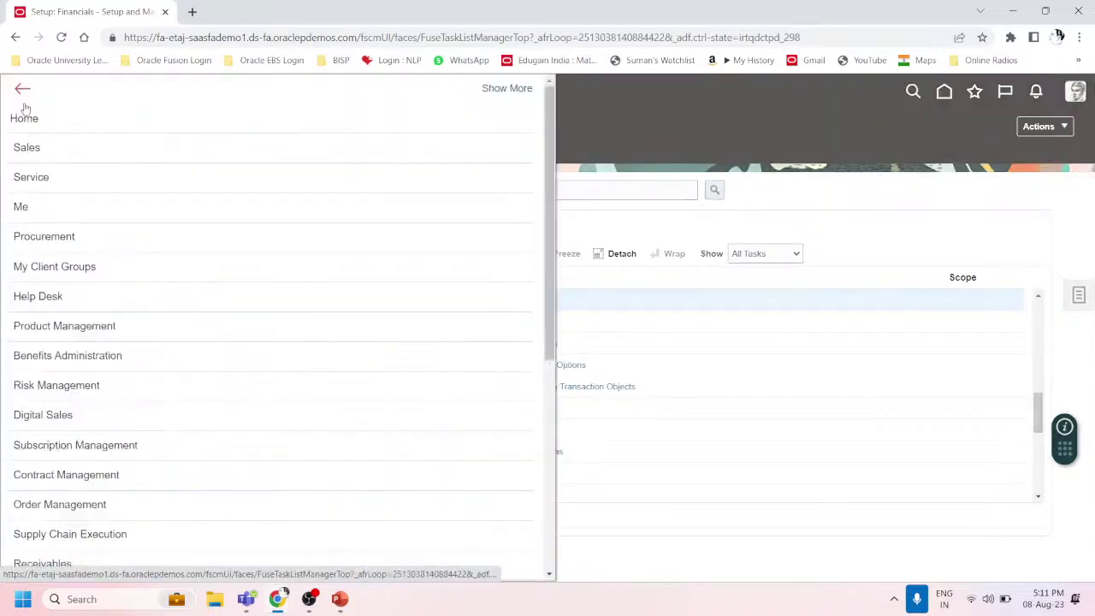
{"action": "left_click", "coordinate": [71, 238]}
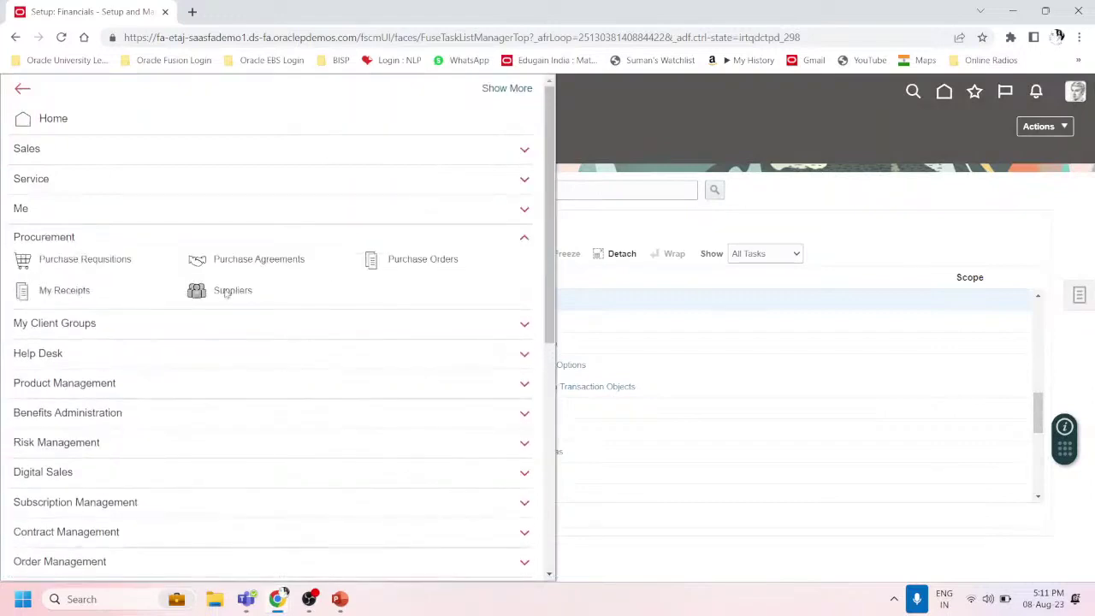
{"action": "left_click", "coordinate": [226, 292]}
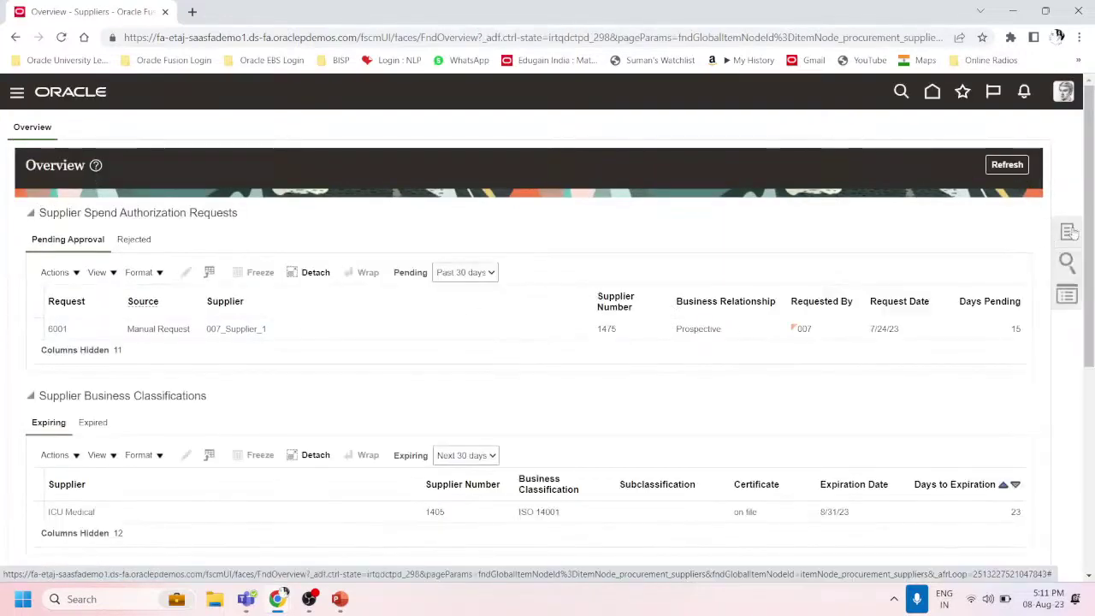
{"action": "left_click", "coordinate": [1074, 231]}
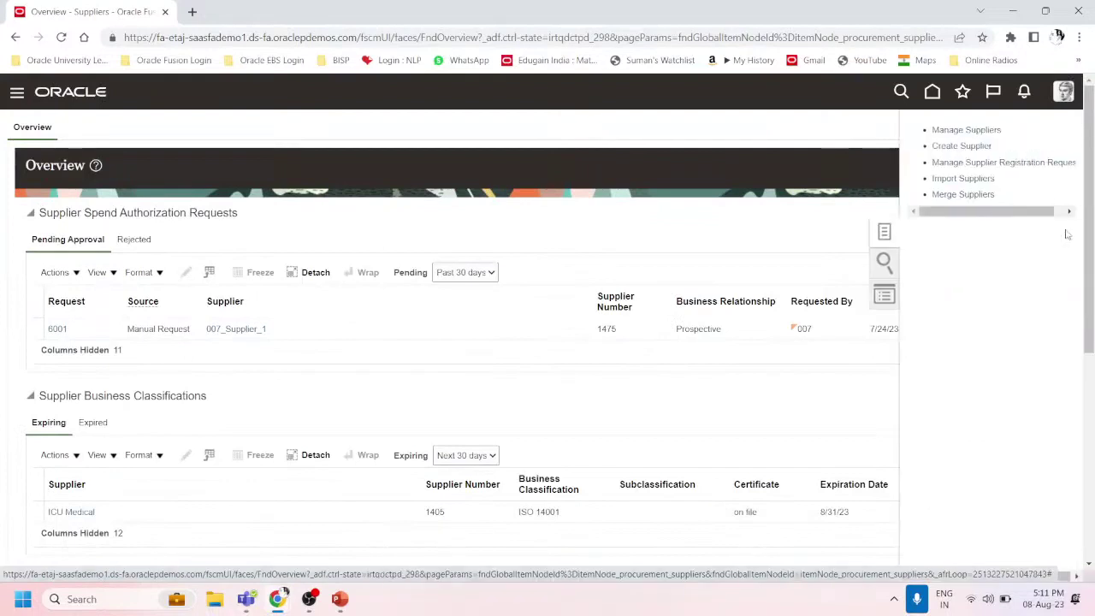
{"action": "left_click", "coordinate": [965, 129]}
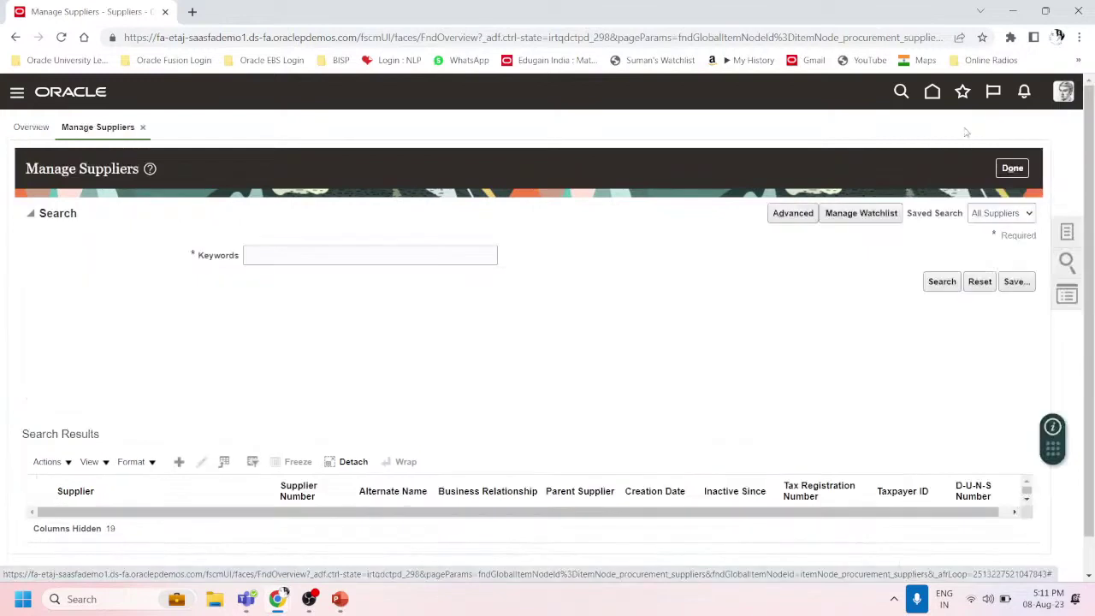
Search the suppliers for "DELL INC" and open the Dell Inc. record for editing.
{"action": "left_click", "coordinate": [340, 257]}
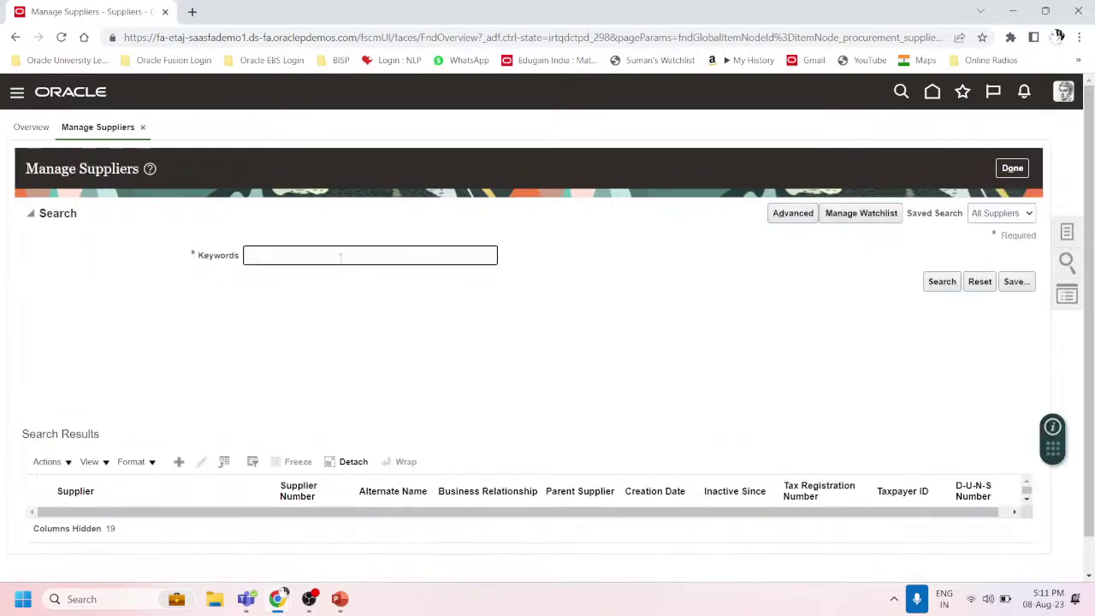
{"action": "type", "text": "DELL INC"}
{"action": "key", "text": "Return"}
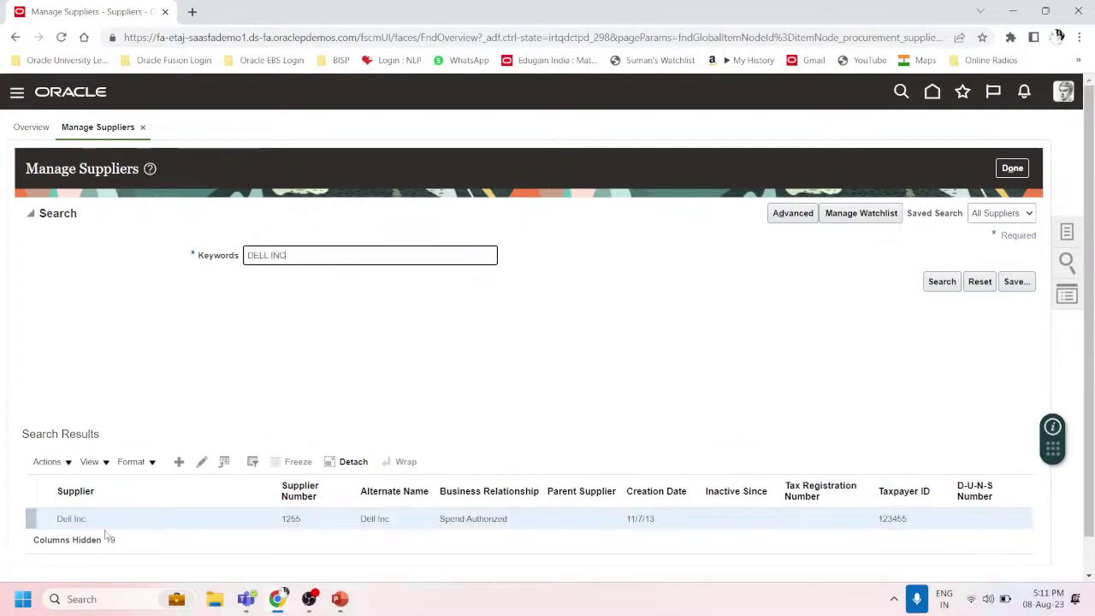
{"action": "left_click", "coordinate": [203, 463]}
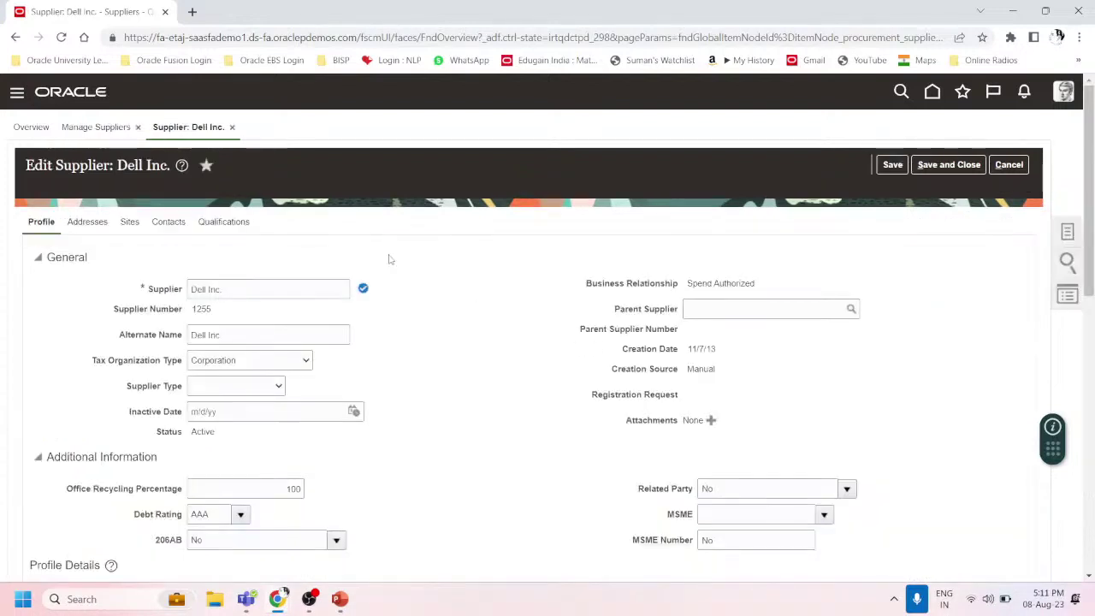
Open the supplier's BISP Solutions Inc,Miami site for editing and show its invoicing settings.
{"action": "left_click", "coordinate": [130, 222]}
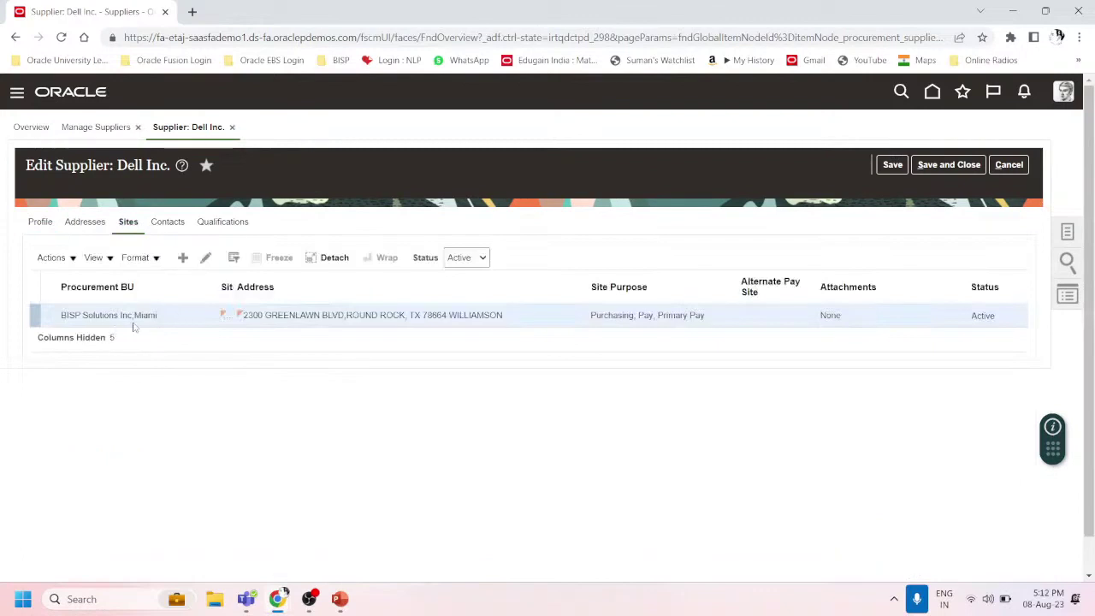
{"action": "left_click", "coordinate": [206, 258]}
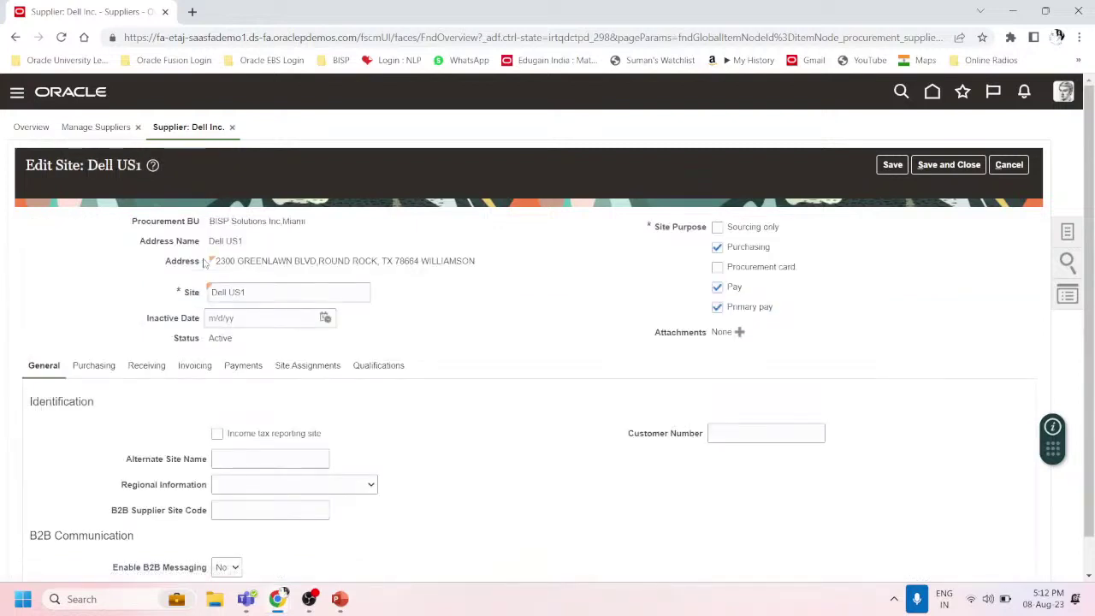
{"action": "left_click", "coordinate": [195, 366]}
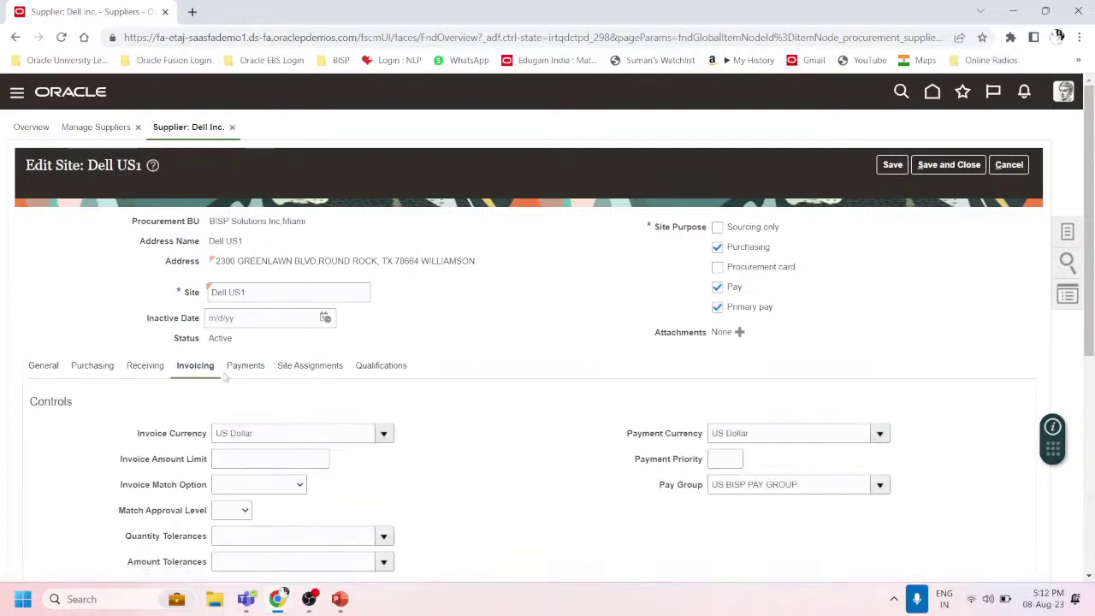
In the site's invoicing terms, set Create Interest Invoices to Yes.
{"action": "scroll", "coordinate": [480, 420], "scroll_direction": "down", "scroll_amount": 2}
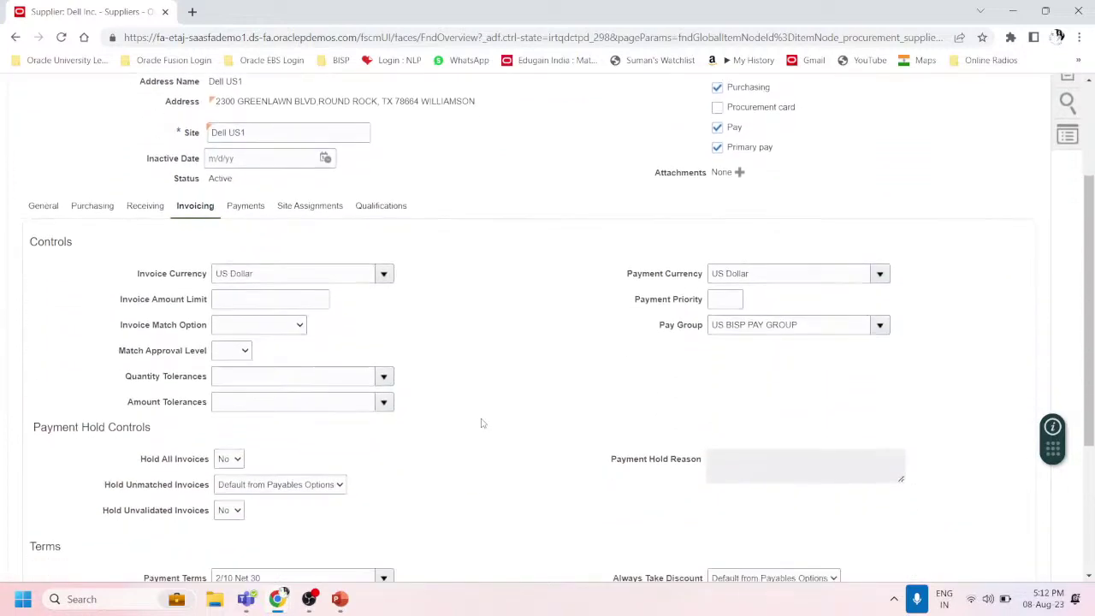
{"action": "scroll", "coordinate": [481, 423], "scroll_direction": "down", "scroll_amount": 2}
{"action": "scroll", "coordinate": [480, 423], "scroll_direction": "down", "scroll_amount": 1}
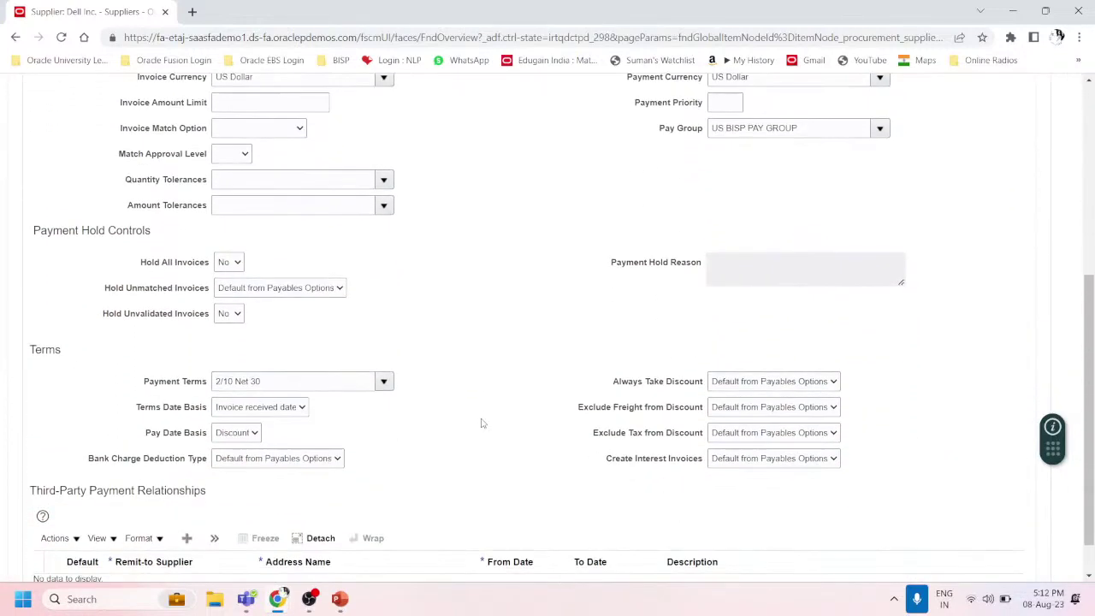
{"action": "left_click", "coordinate": [621, 464]}
{"action": "left_click_drag", "start_coordinate": [75, 358], "coordinate": [33, 359]}
{"action": "left_click_drag", "start_coordinate": [605, 468], "coordinate": [703, 468]}
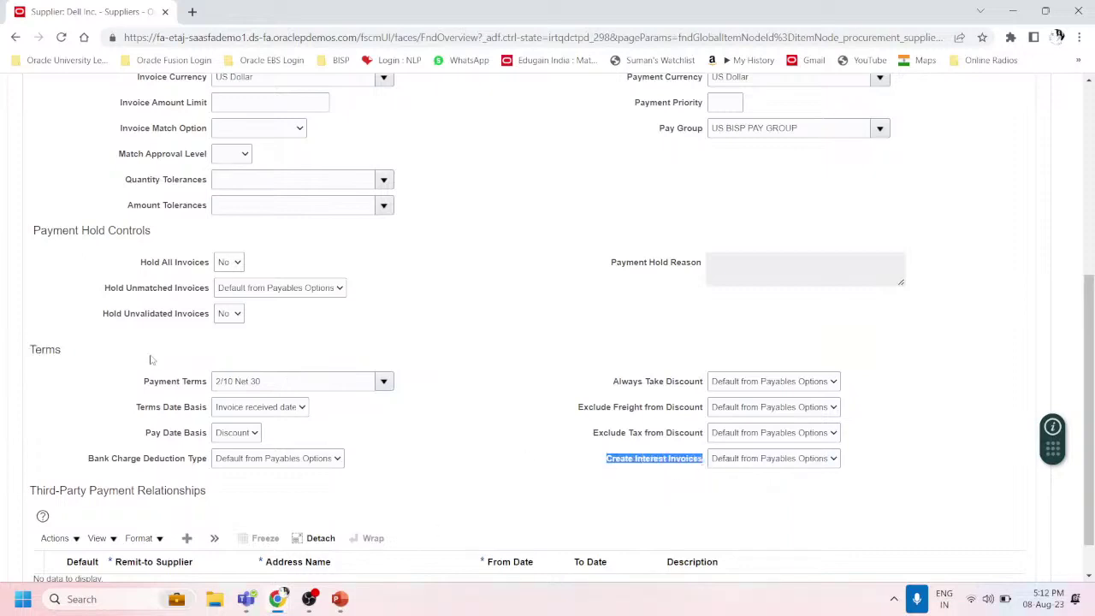
{"action": "left_click", "coordinate": [288, 385]}
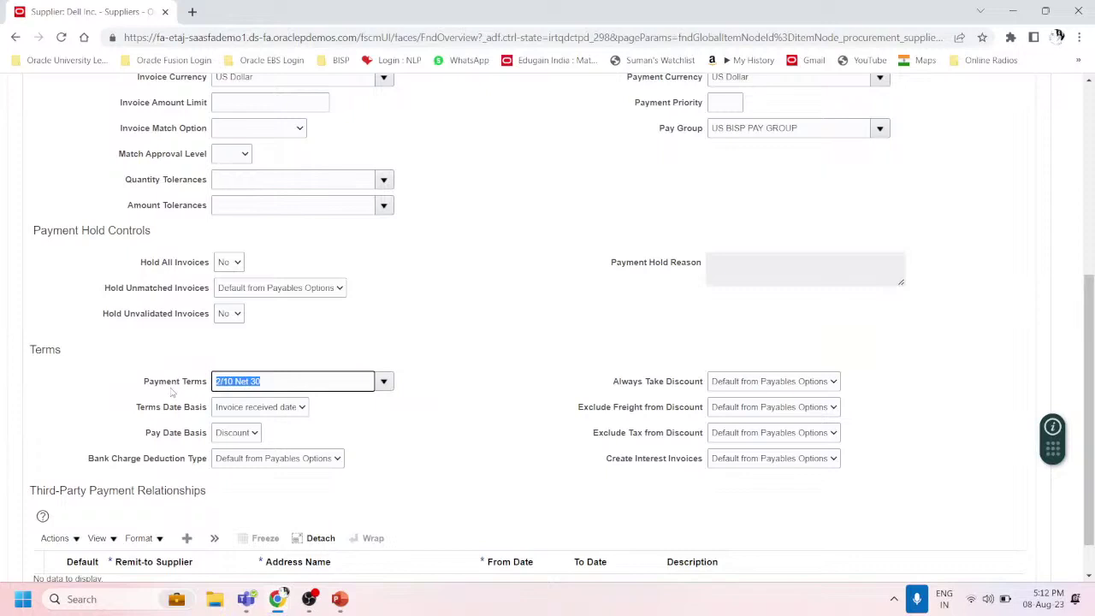
{"action": "left_click", "coordinate": [755, 460]}
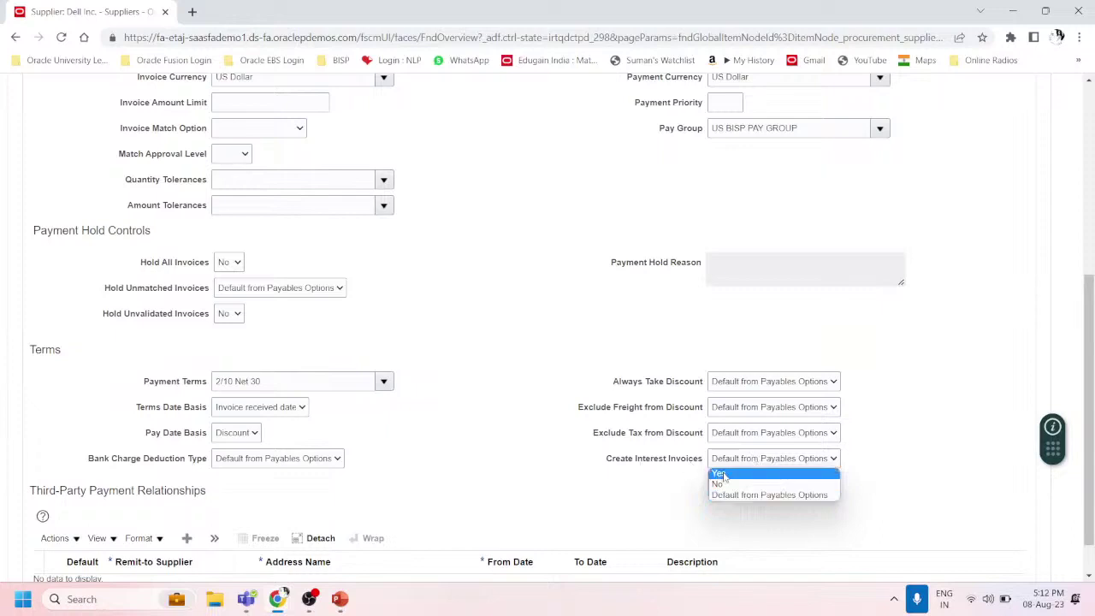
{"action": "left_click", "coordinate": [718, 474]}
Save and close the Dell US1 site, then save and close the supplier record.
{"action": "scroll", "coordinate": [821, 342], "scroll_direction": "up", "scroll_amount": 4}
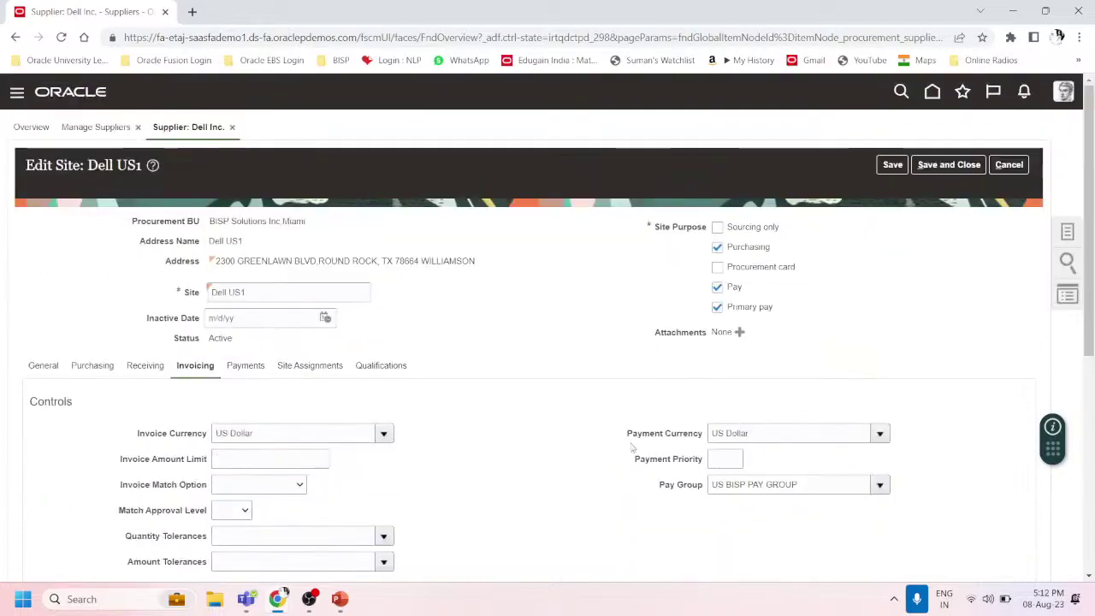
{"action": "left_click", "coordinate": [953, 167]}
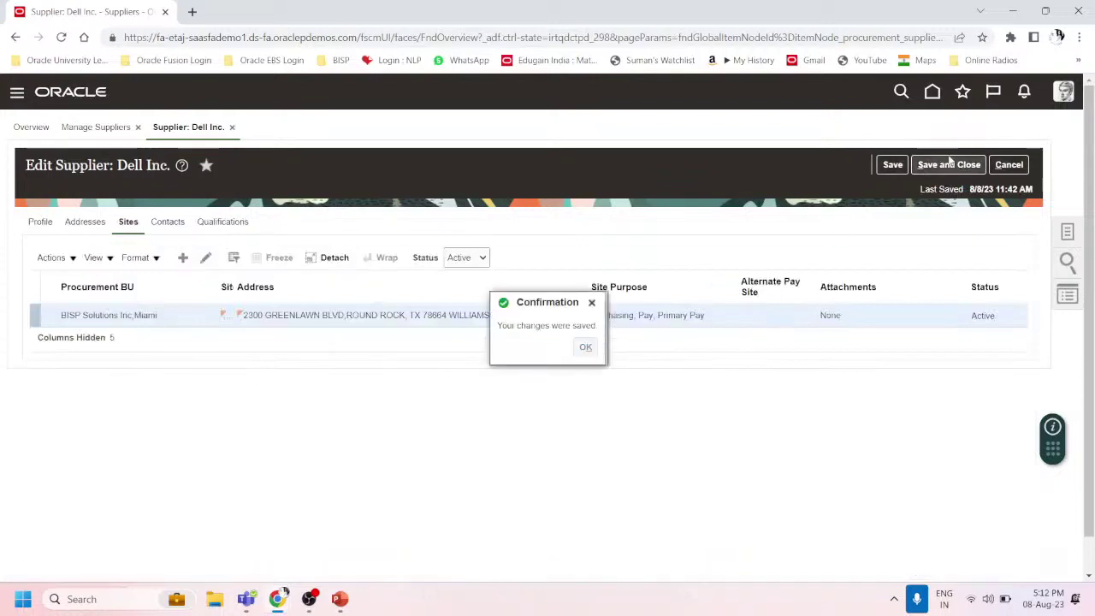
{"action": "left_click", "coordinate": [950, 165]}
{"action": "left_click", "coordinate": [949, 165]}
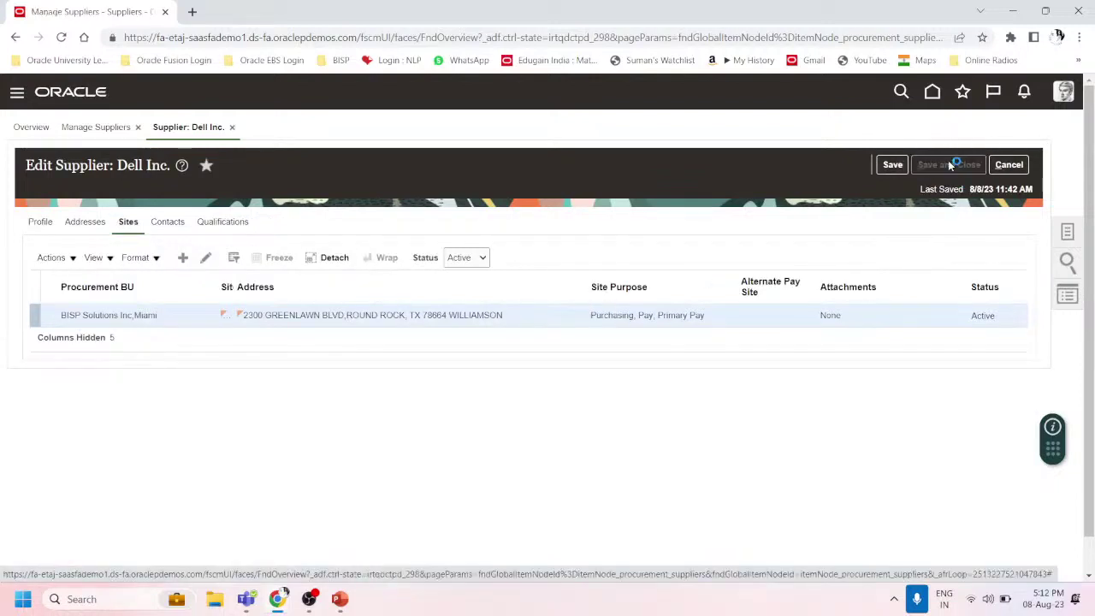
{"action": "left_click", "coordinate": [580, 226]}
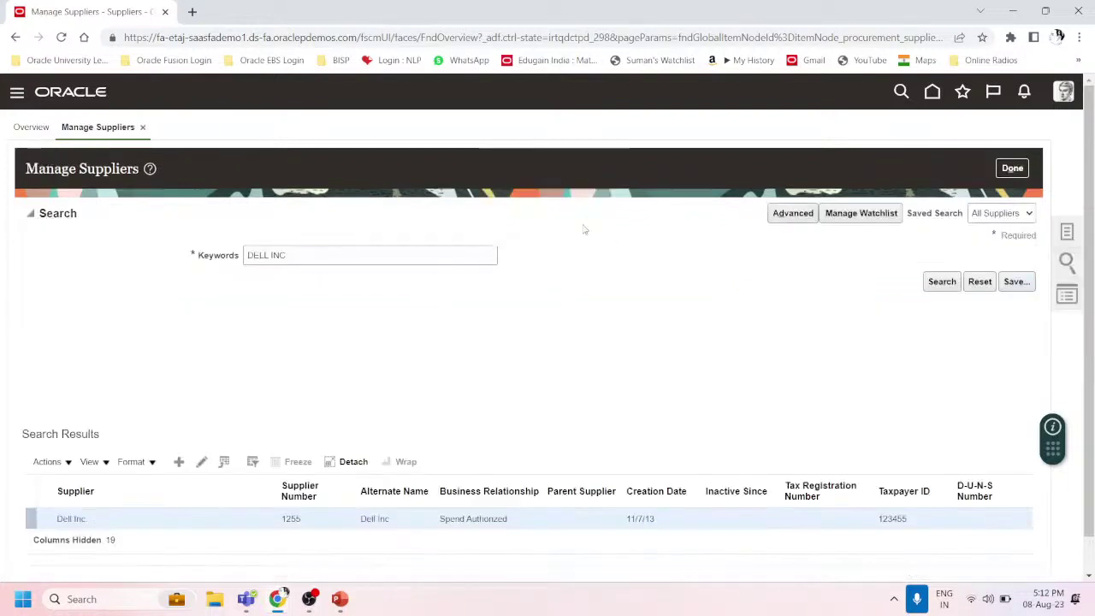
Go to the Invoices work area under Payables and open the Create Invoice task.
{"action": "left_click", "coordinate": [18, 94]}
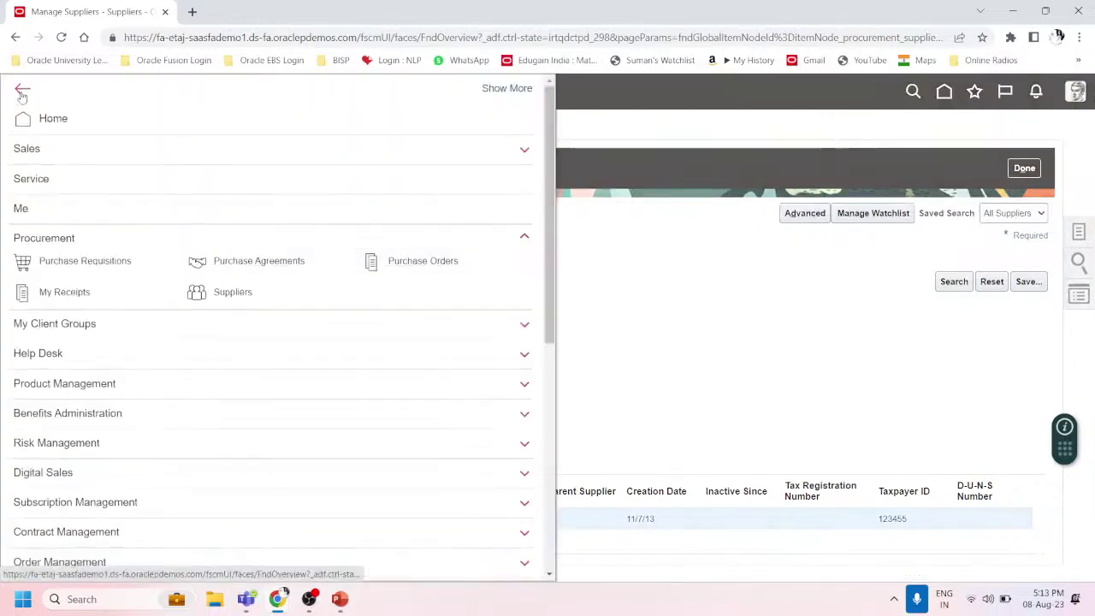
{"action": "left_click", "coordinate": [522, 237]}
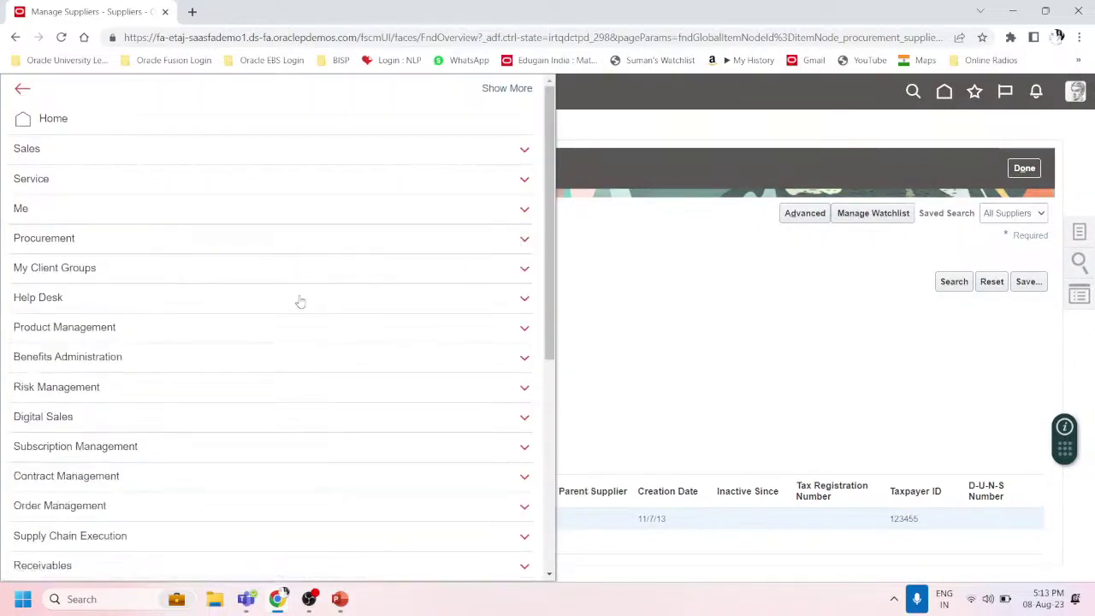
{"action": "scroll", "coordinate": [300, 301], "scroll_direction": "down", "scroll_amount": 3}
{"action": "scroll", "coordinate": [300, 301], "scroll_direction": "down", "scroll_amount": 2}
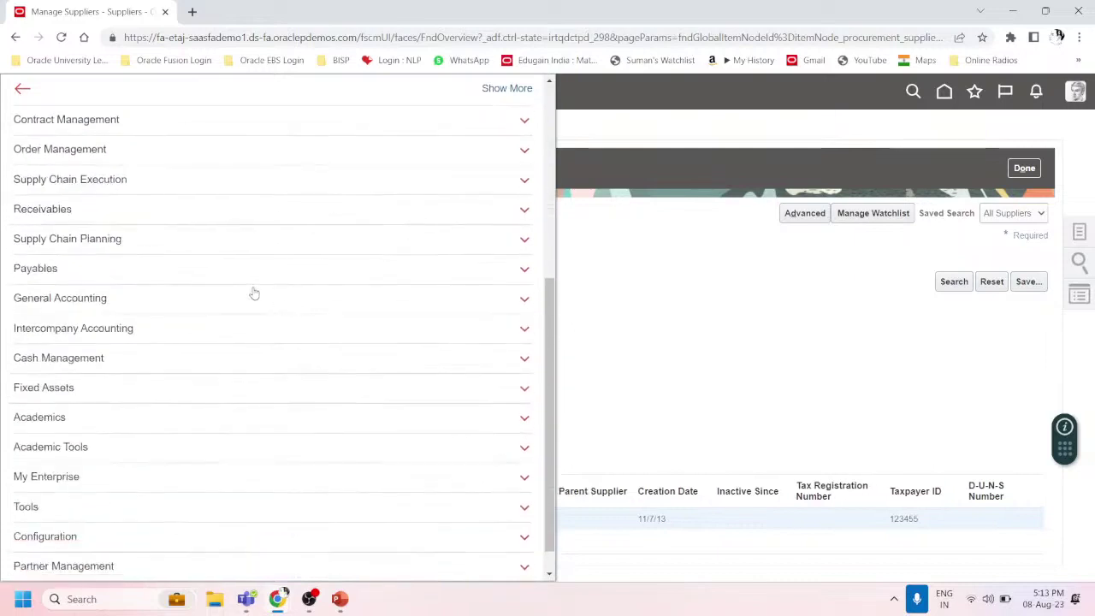
{"action": "left_click", "coordinate": [160, 271]}
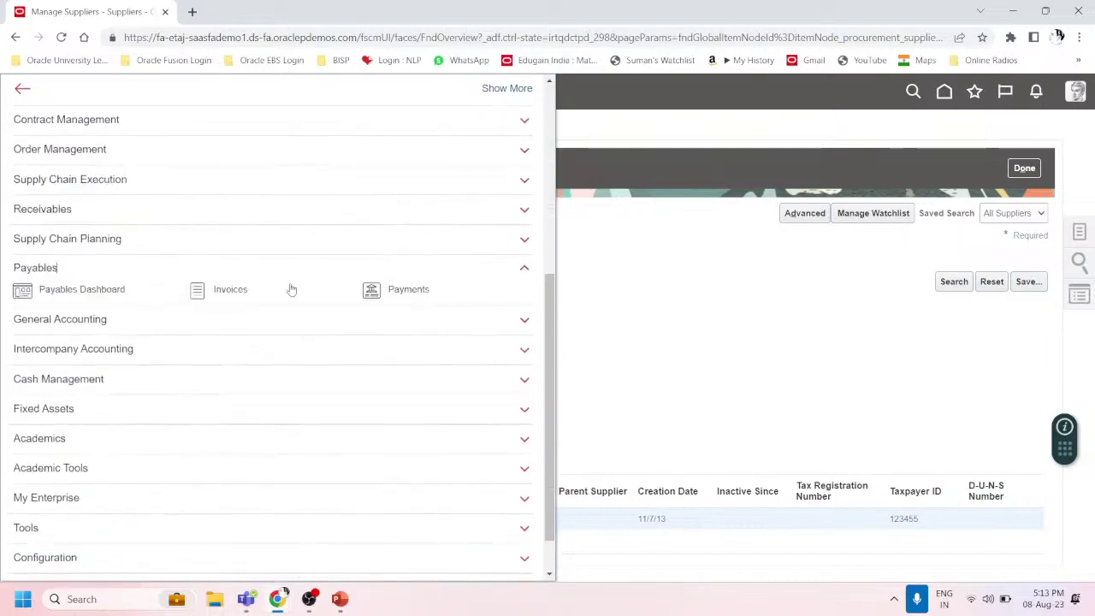
{"action": "left_click", "coordinate": [236, 295]}
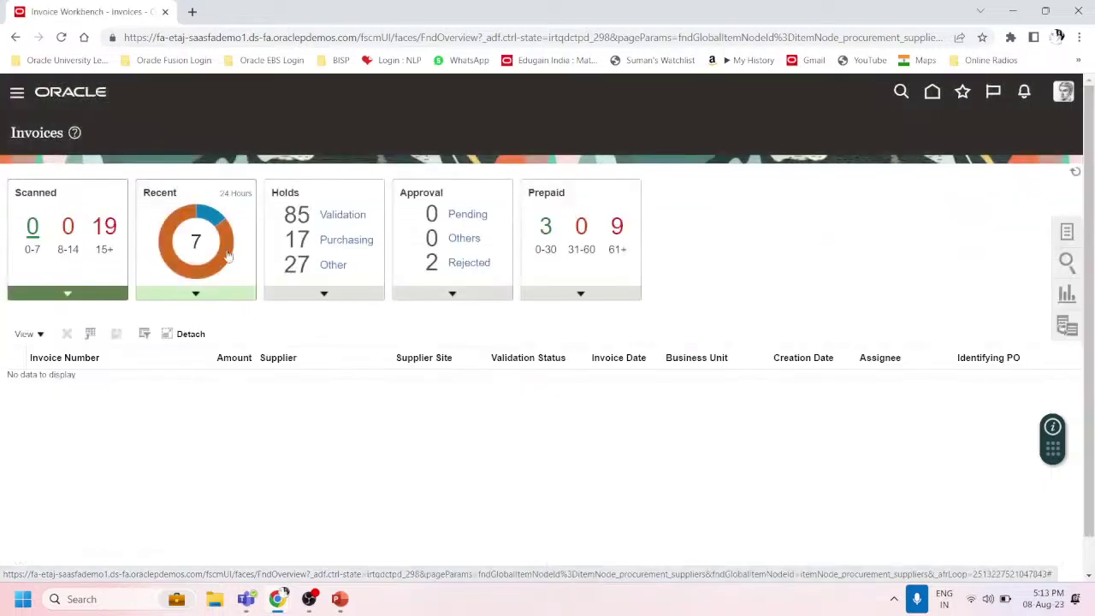
{"action": "left_click", "coordinate": [1065, 234]}
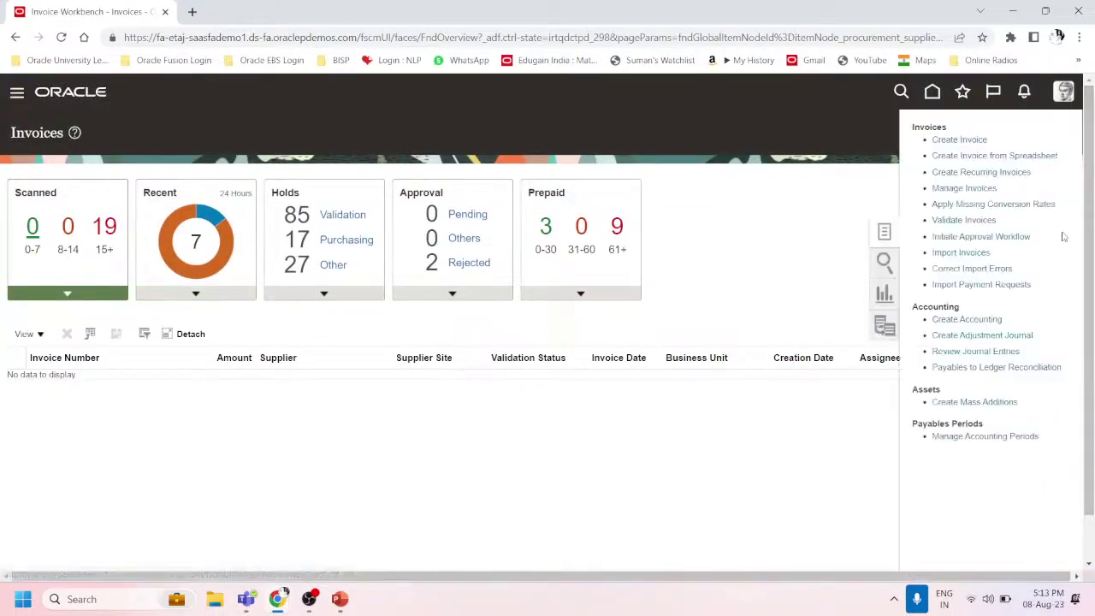
{"action": "left_click", "coordinate": [959, 140]}
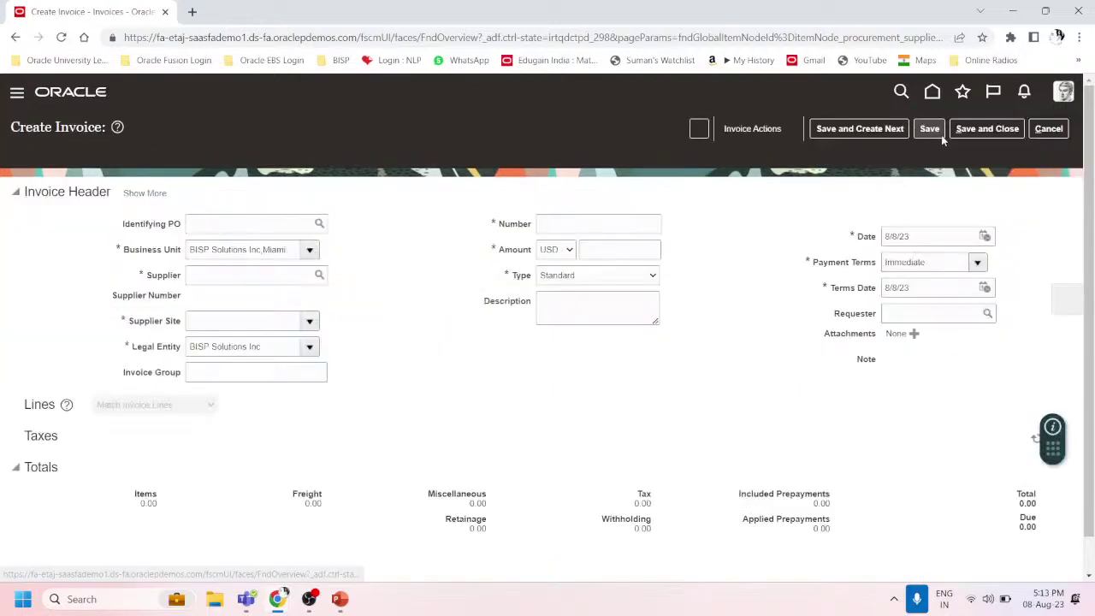
Choose Dell Inc as the supplier in the invoice header.
{"action": "left_click", "coordinate": [207, 272]}
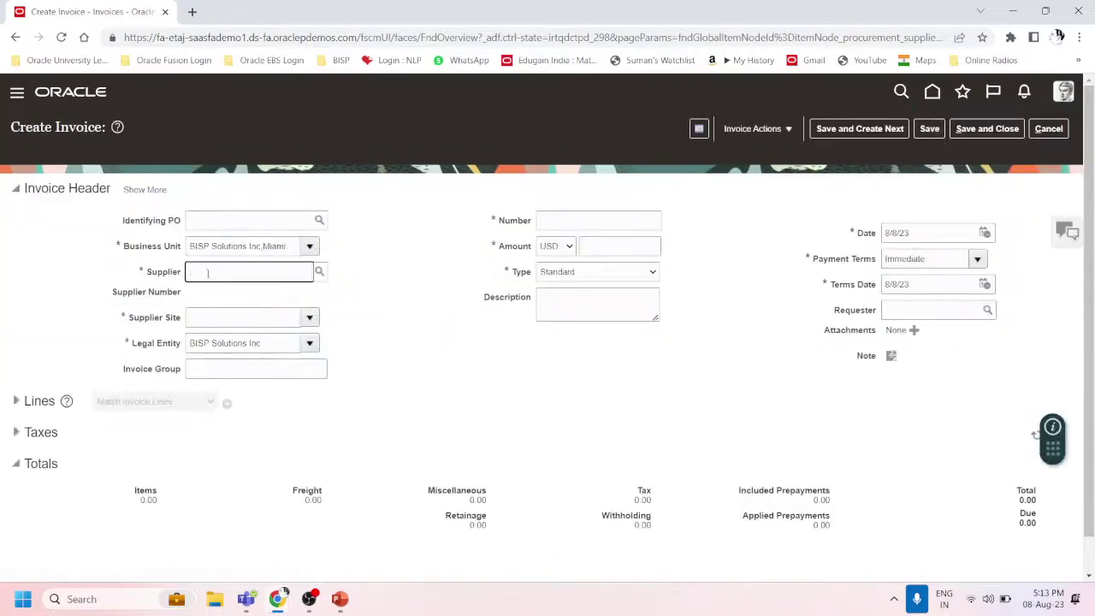
{"action": "type", "text": "DEI"}
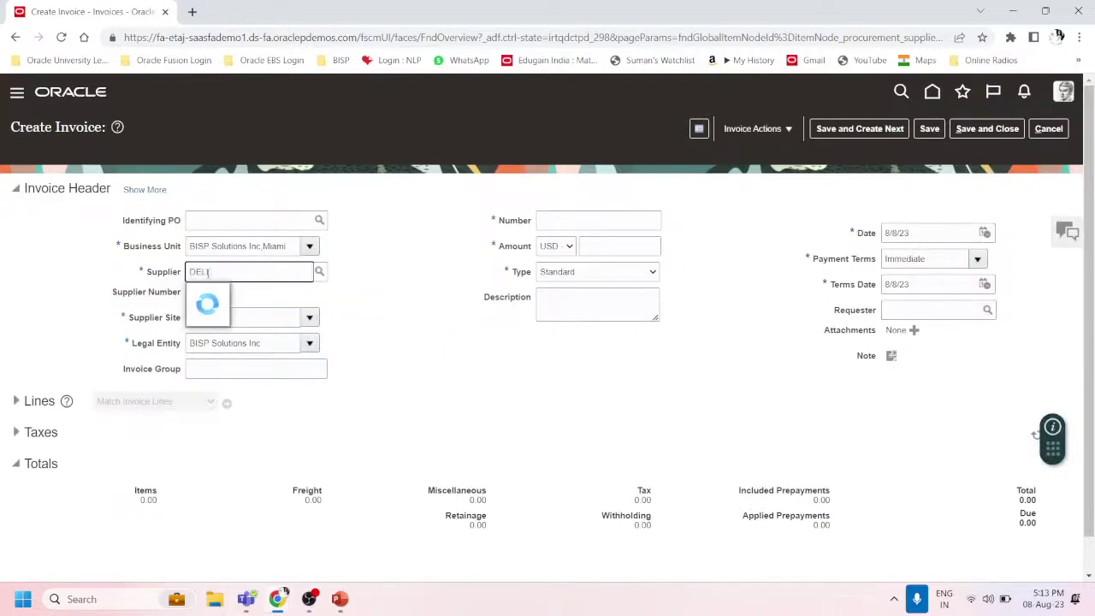
{"action": "left_click", "coordinate": [214, 294]}
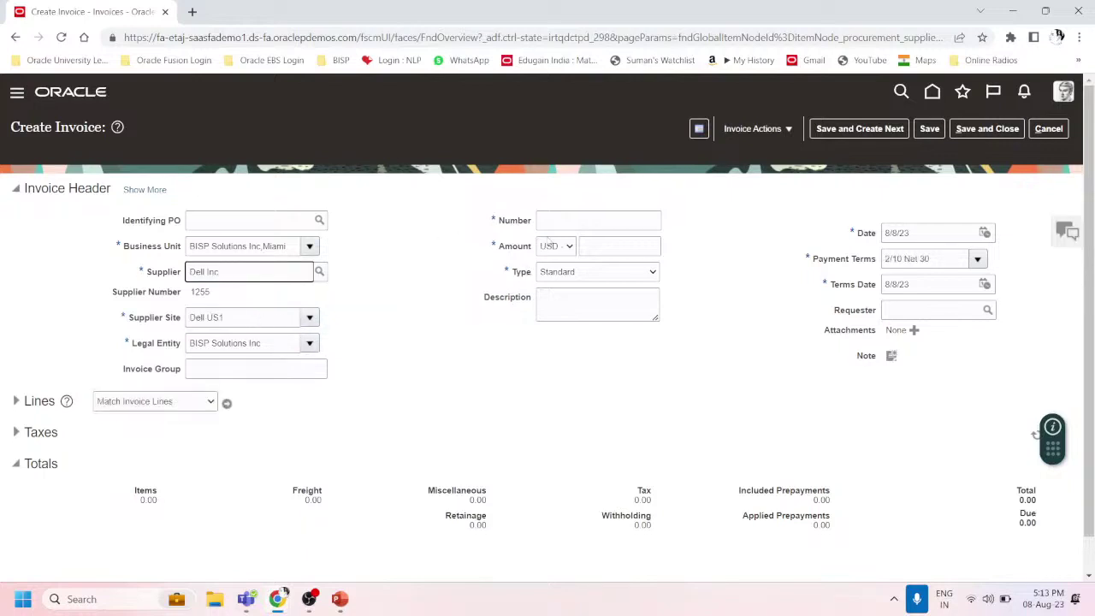
Fill in the invoice header with number DELL/50551, amount 85,000.00 USD and description COMPUTERS.
{"action": "left_click", "coordinate": [570, 220]}
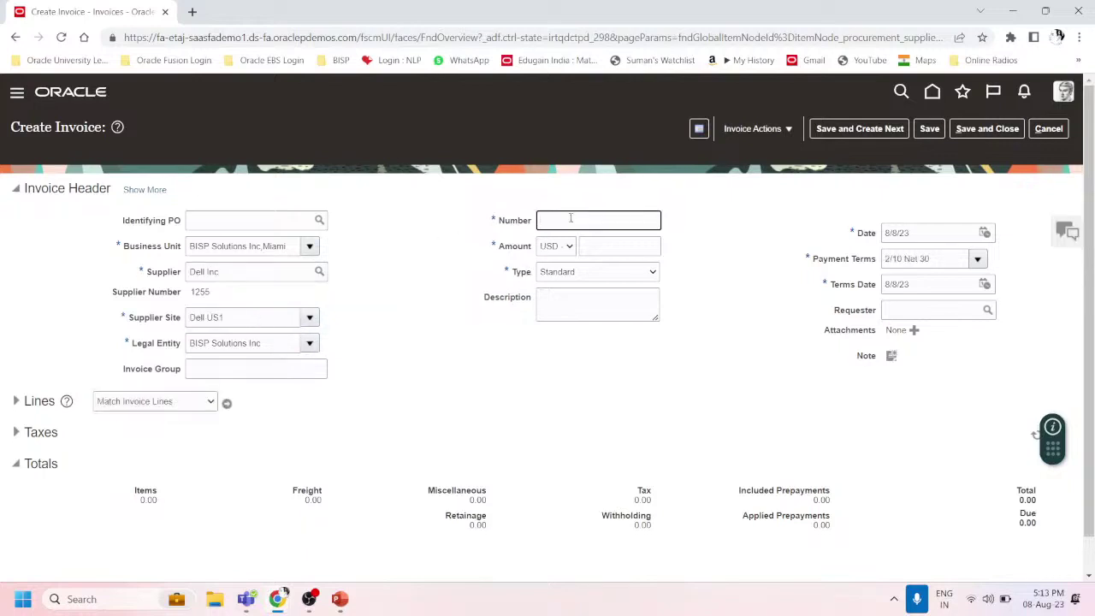
{"action": "type", "text": "DELL/50551"}
{"action": "key", "text": "Tab"}
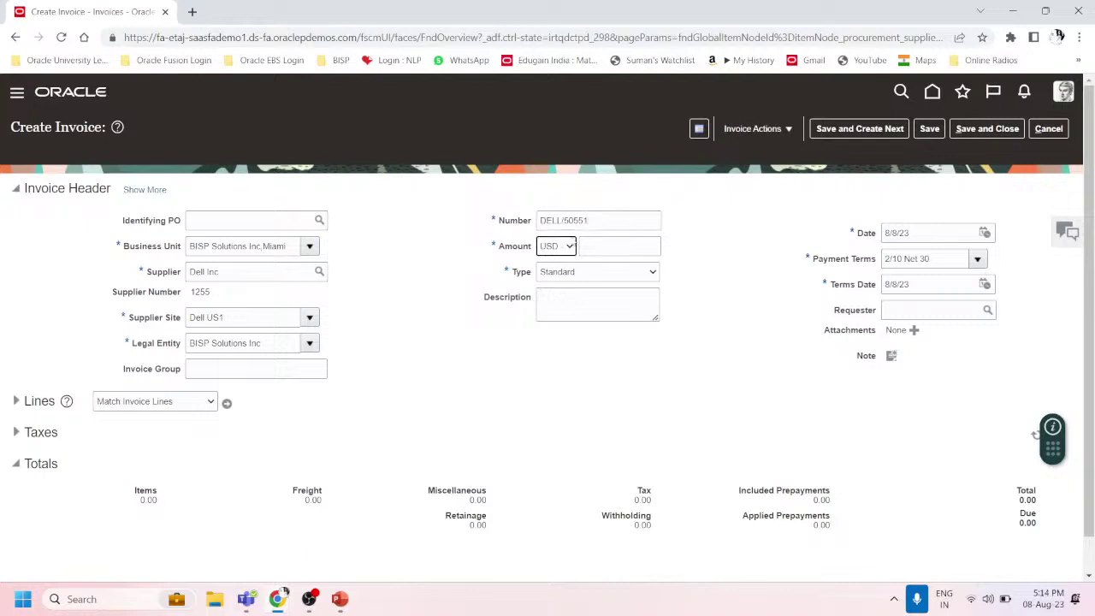
{"action": "left_click", "coordinate": [639, 246]}
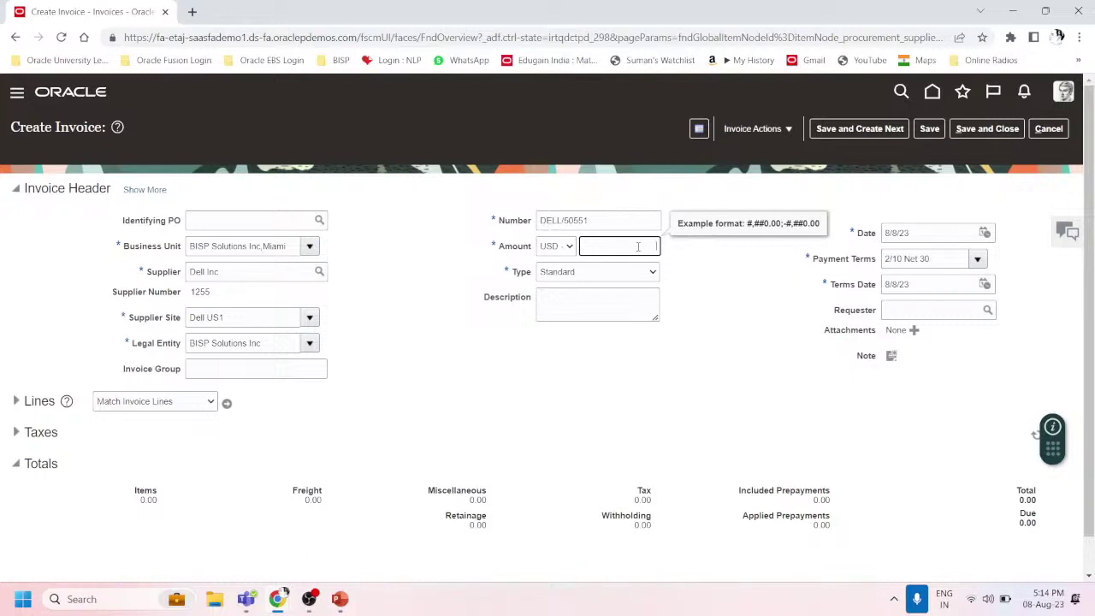
{"action": "type", "text": "85000"}
{"action": "left_click", "coordinate": [591, 307]}
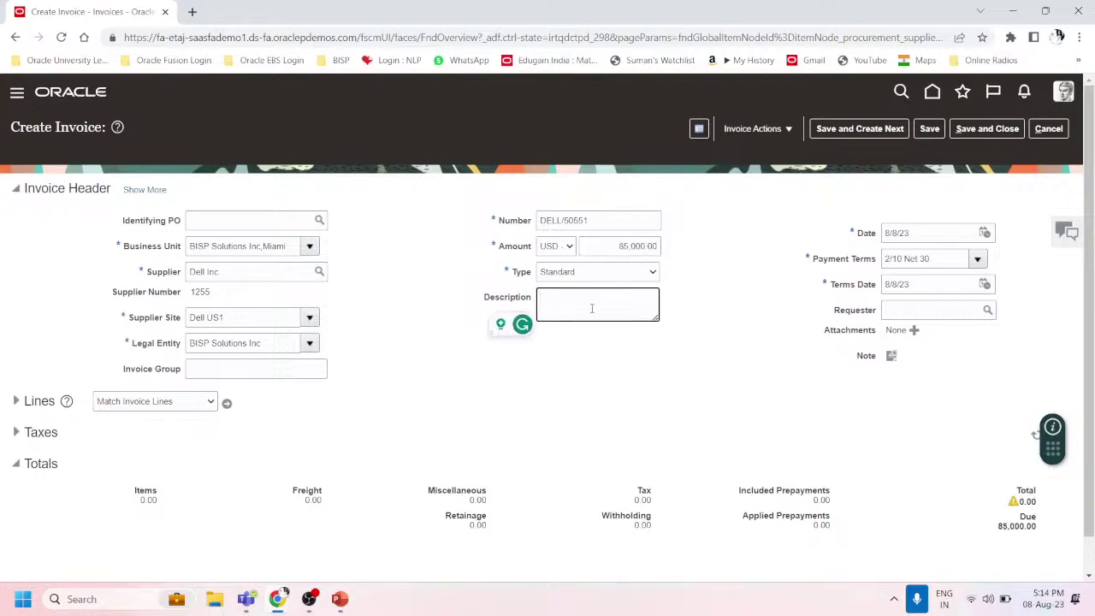
{"action": "type", "text": "COMPUTERS"}
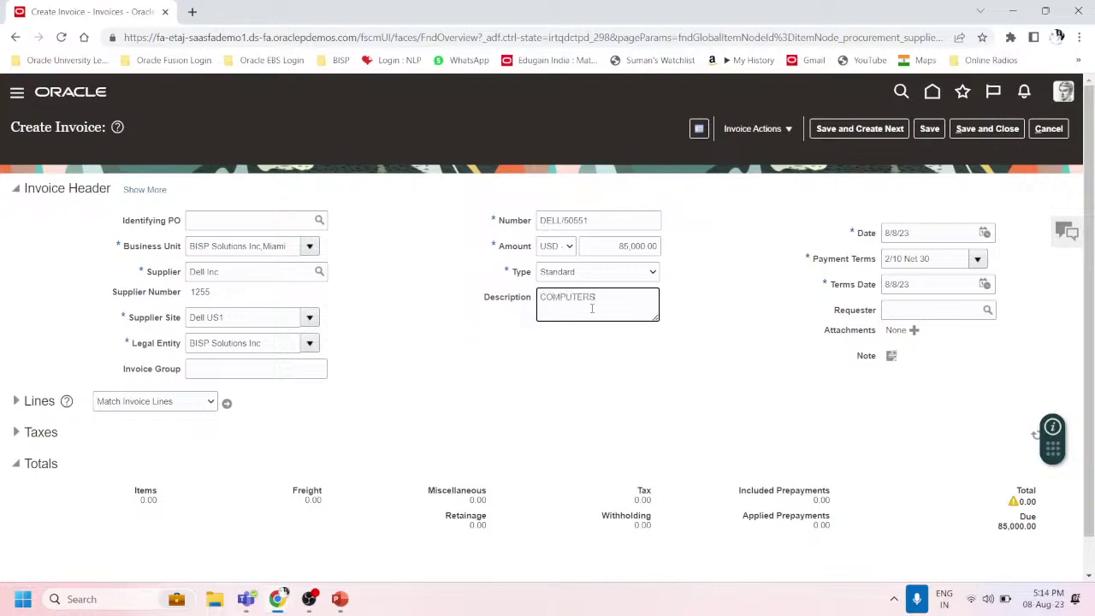
Set the invoice date to 8/1/23 and the payment terms to Immediate.
{"action": "left_click", "coordinate": [980, 234]}
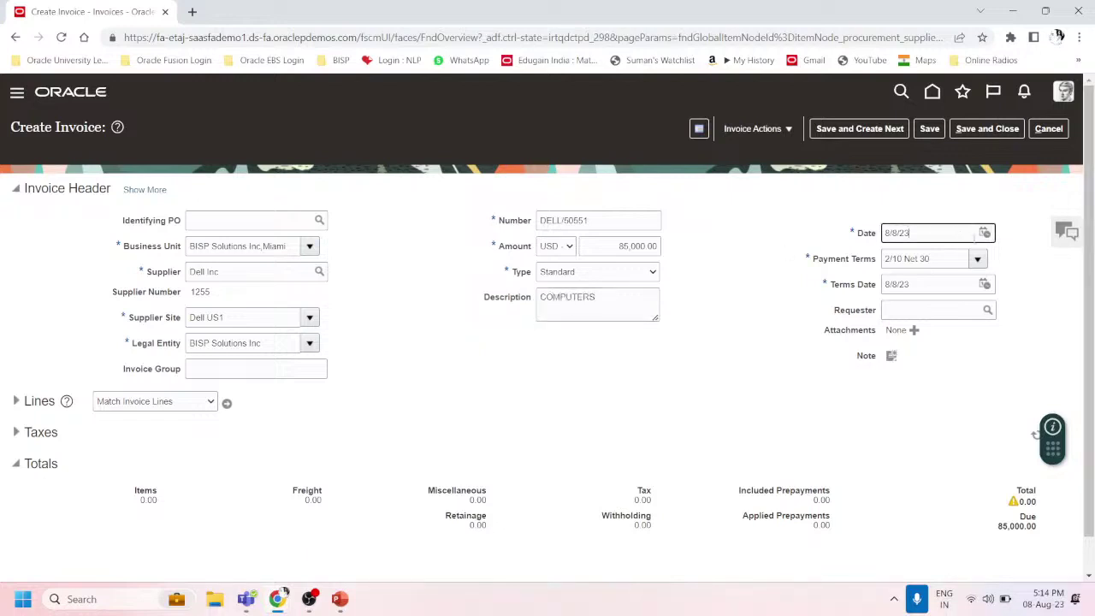
{"action": "left_click", "coordinate": [985, 235]}
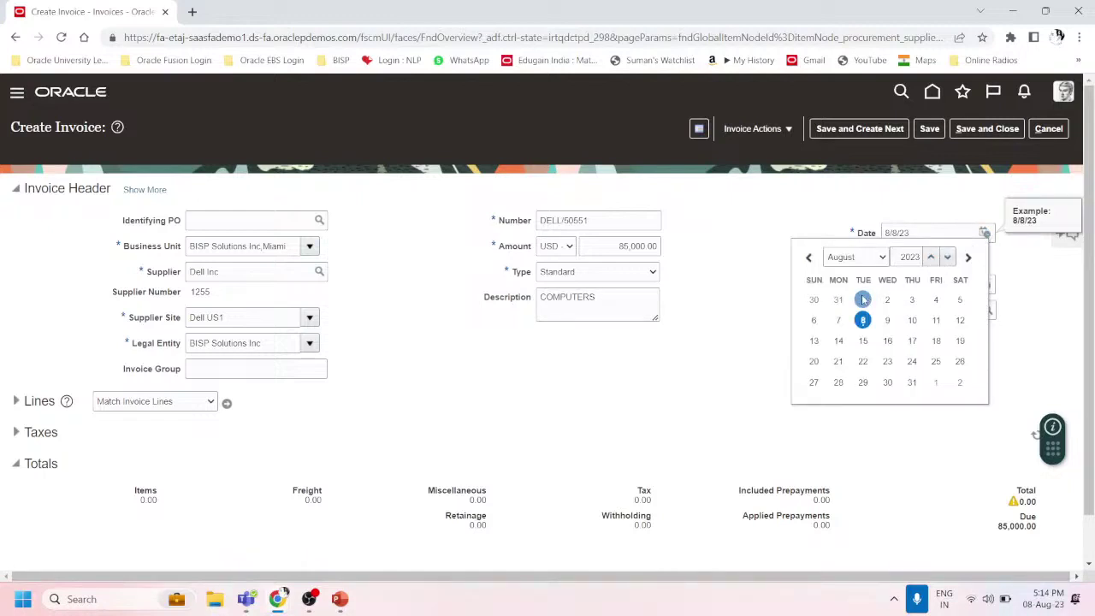
{"action": "left_click", "coordinate": [862, 298]}
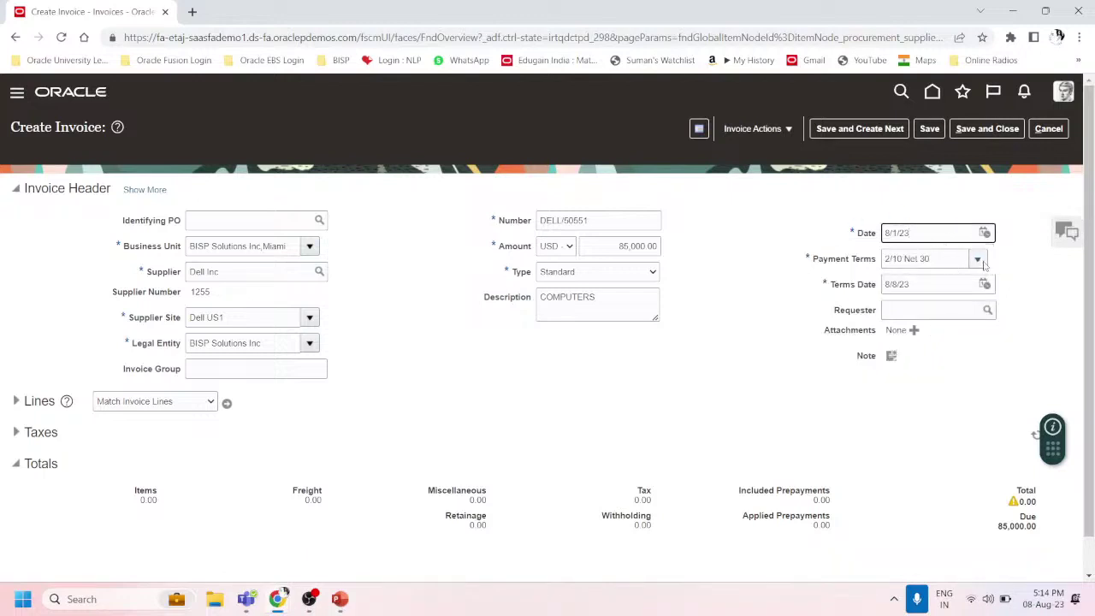
{"action": "left_click", "coordinate": [977, 259]}
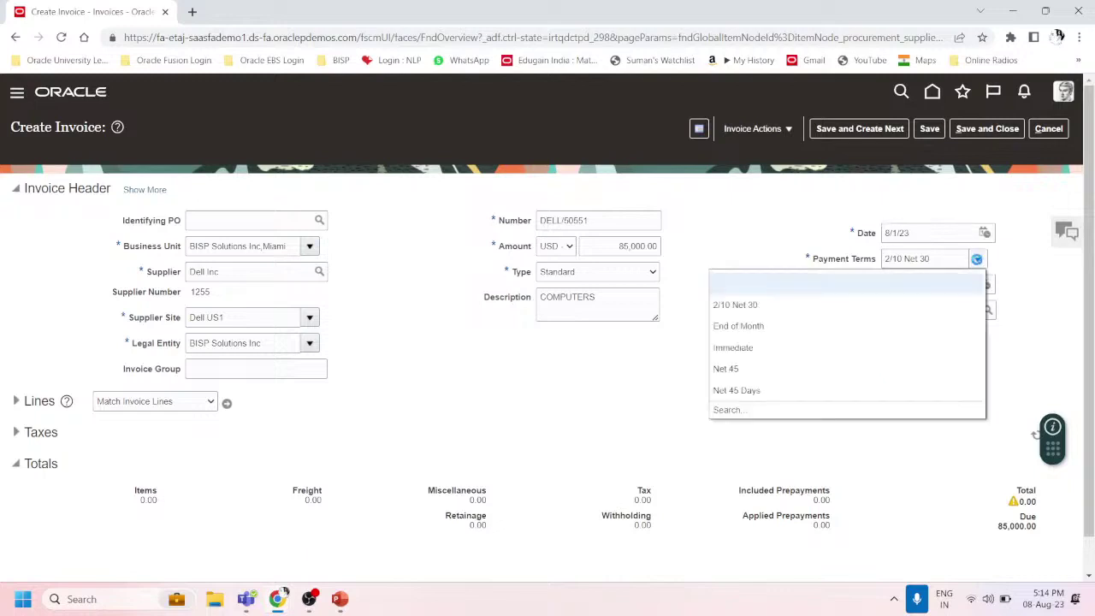
{"action": "left_click", "coordinate": [754, 344]}
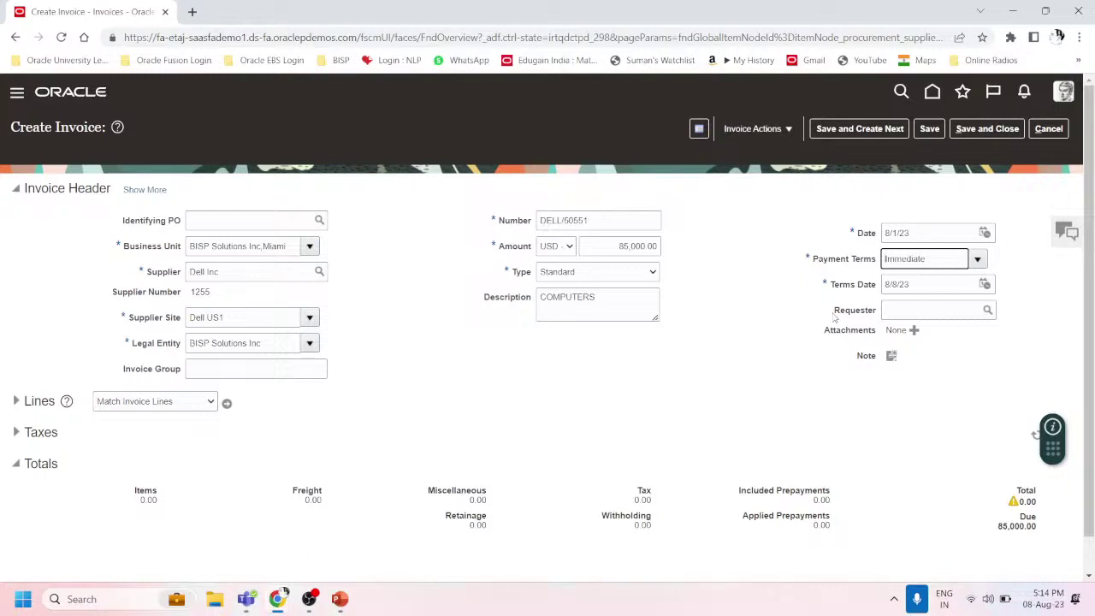
Expand the invoice lines and enter an amount of 85,000 on the first Item line.
{"action": "left_click", "coordinate": [16, 401]}
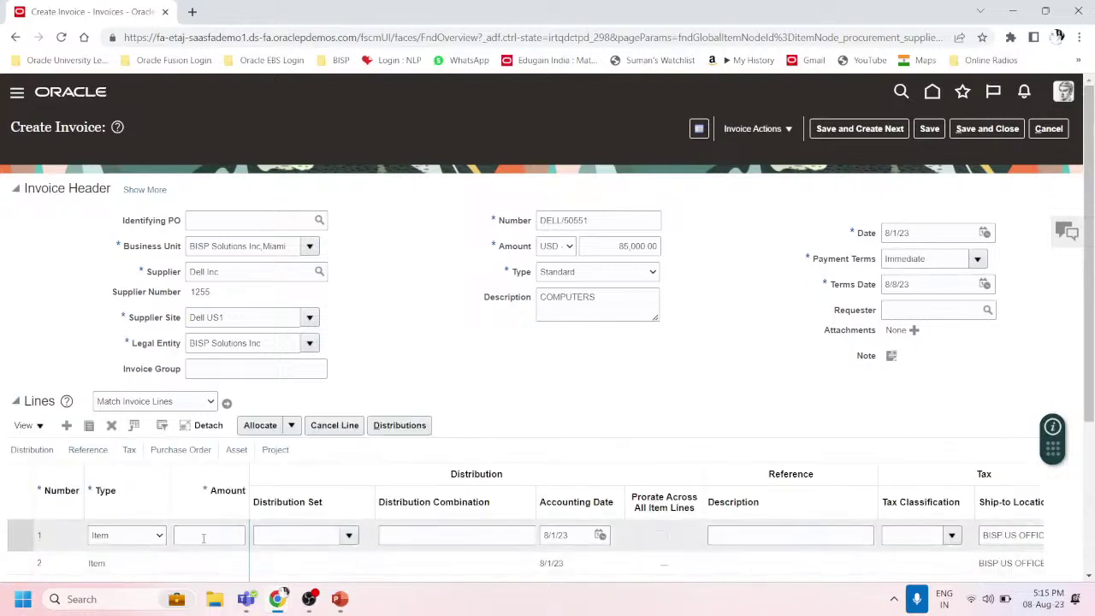
{"action": "left_click", "coordinate": [204, 537]}
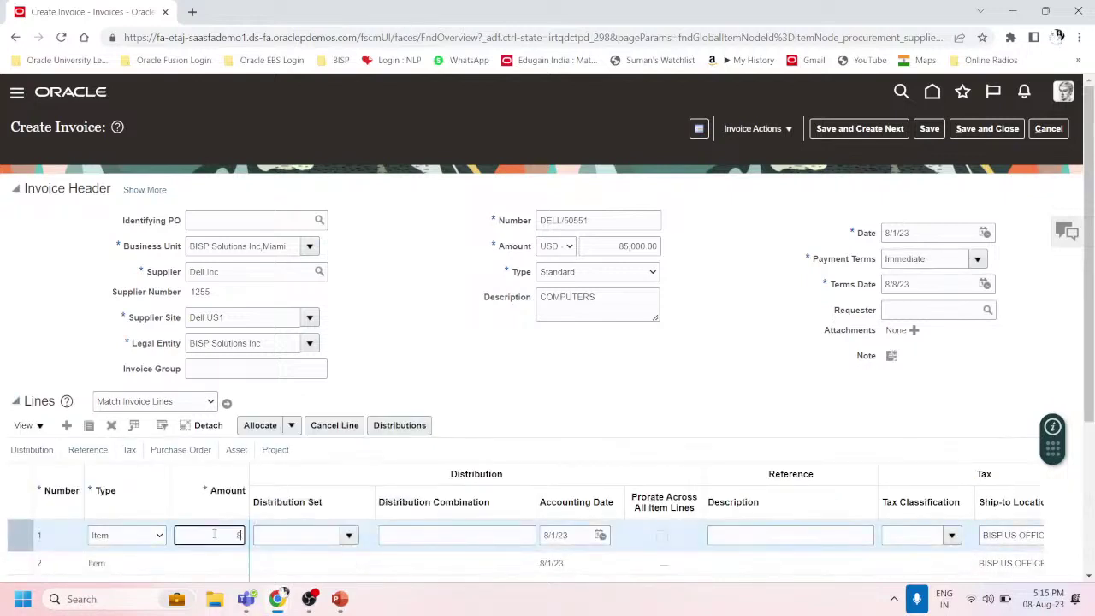
{"action": "type", "text": "85000"}
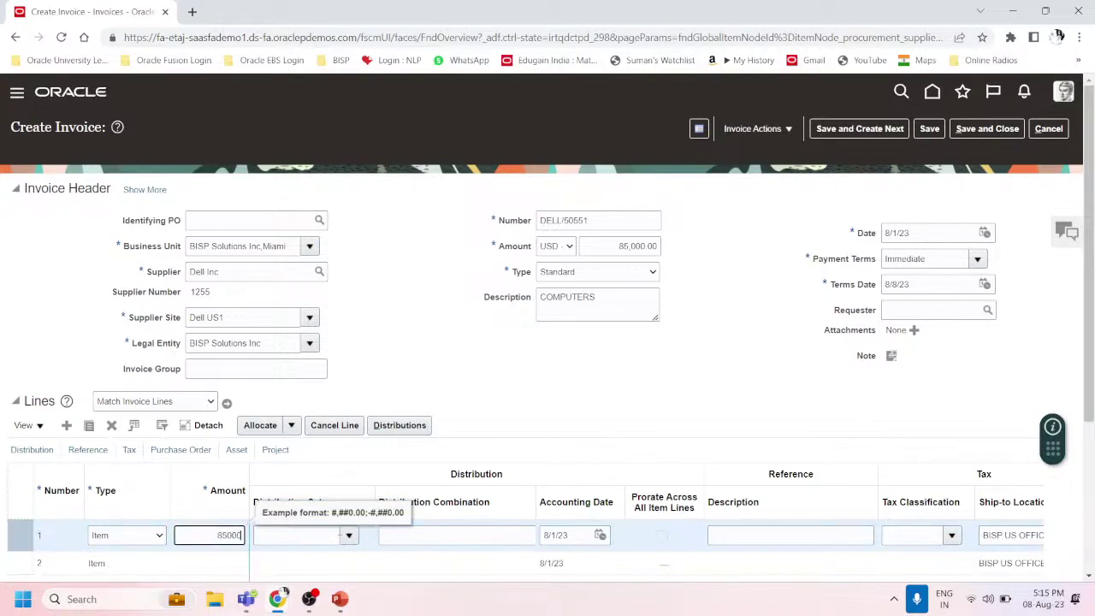
{"action": "left_click", "coordinate": [497, 534]}
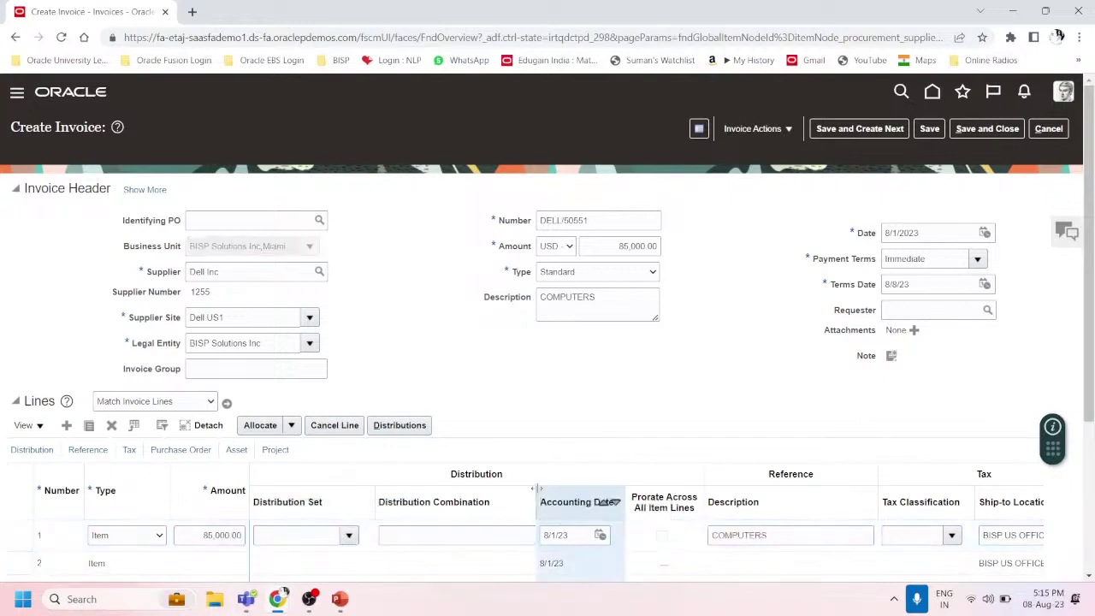
Widen the Distribution Combination column and open the account segment selection for line 1.
{"action": "left_click_drag", "start_coordinate": [539, 488], "coordinate": [571, 488]}
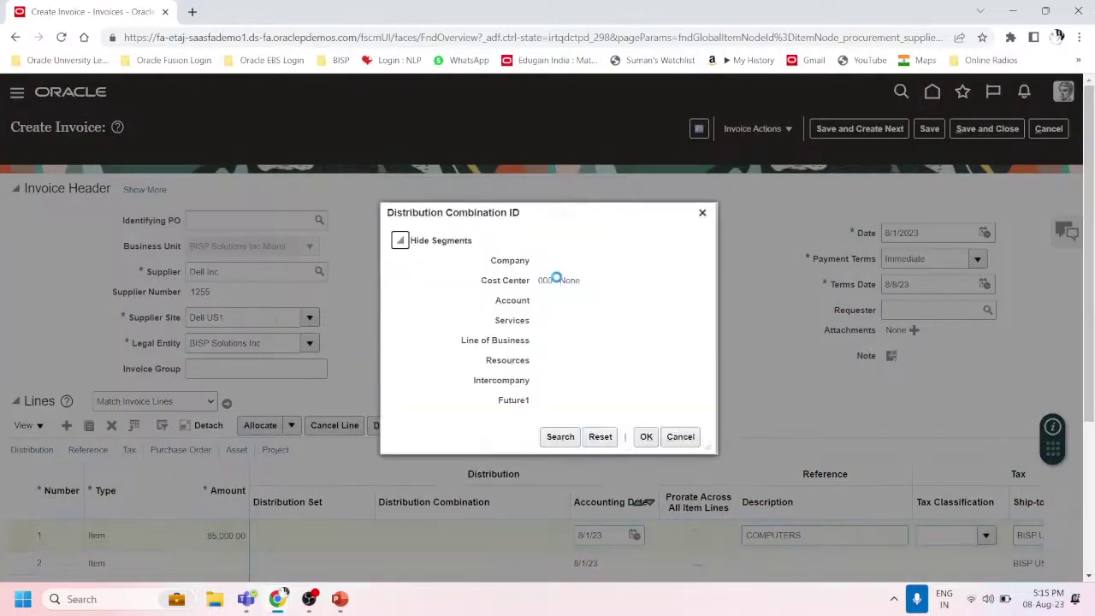
{"action": "left_click", "coordinate": [680, 437]}
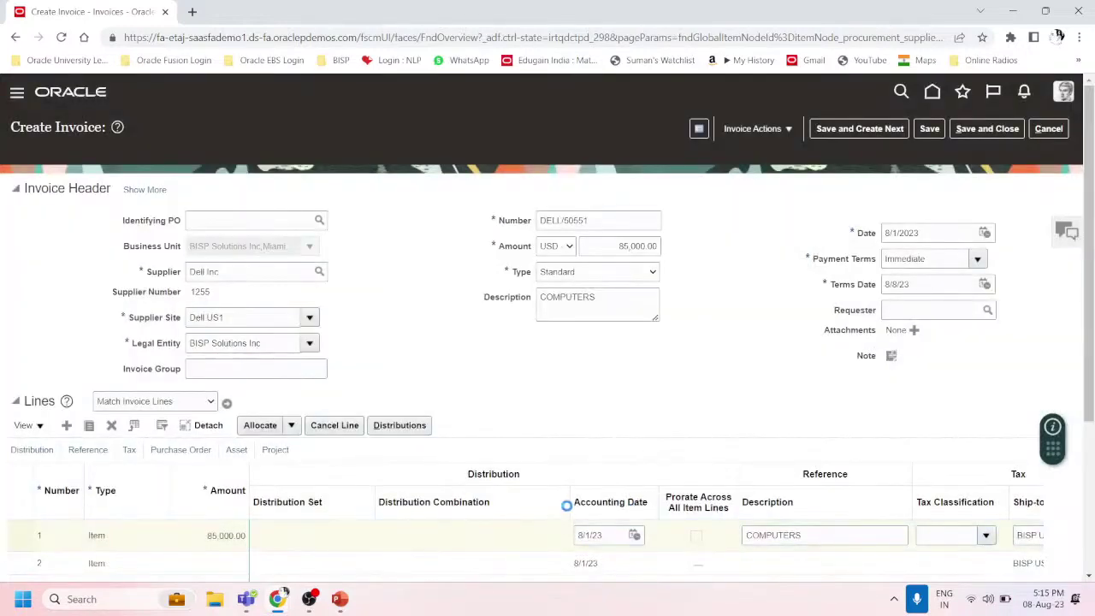
{"action": "left_click_drag", "start_coordinate": [574, 488], "coordinate": [590, 491]}
{"action": "left_click", "coordinate": [378, 536]}
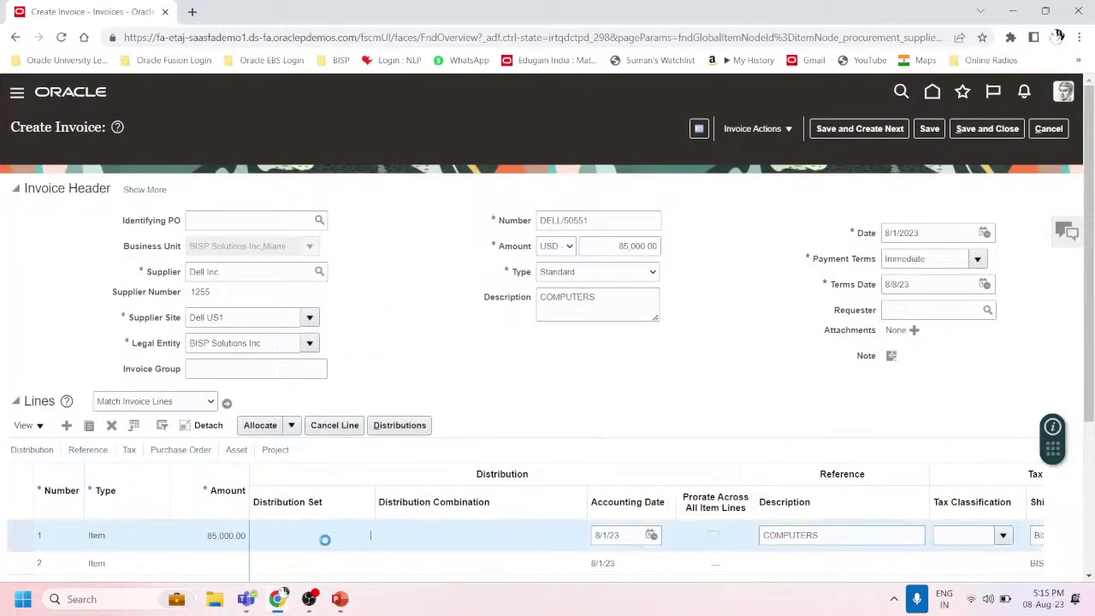
{"action": "scroll", "coordinate": [530, 496], "scroll_direction": "down", "scroll_amount": 1}
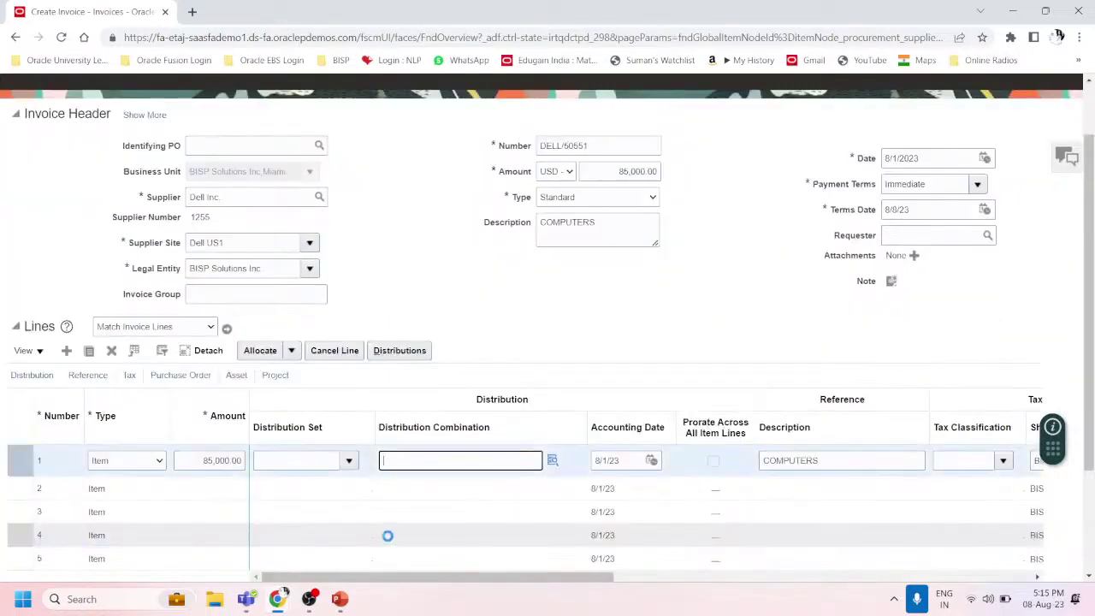
{"action": "left_click", "coordinate": [552, 463]}
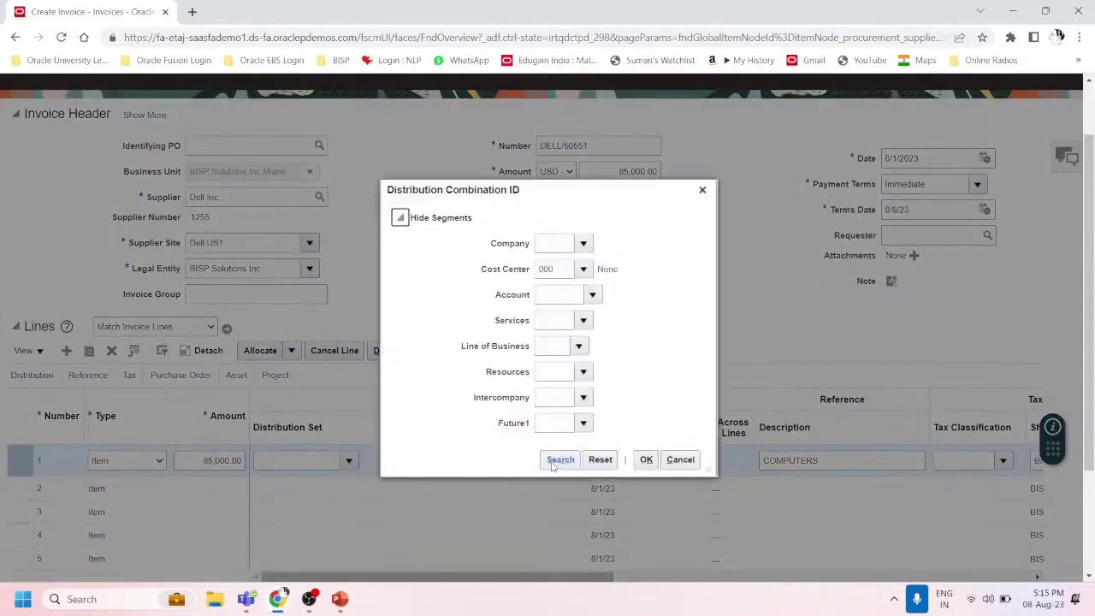
Set the Company segment to 201 and search account descriptions for COMPUTER, matching any condition, to choose account 17810 Computers.
{"action": "left_click", "coordinate": [561, 239]}
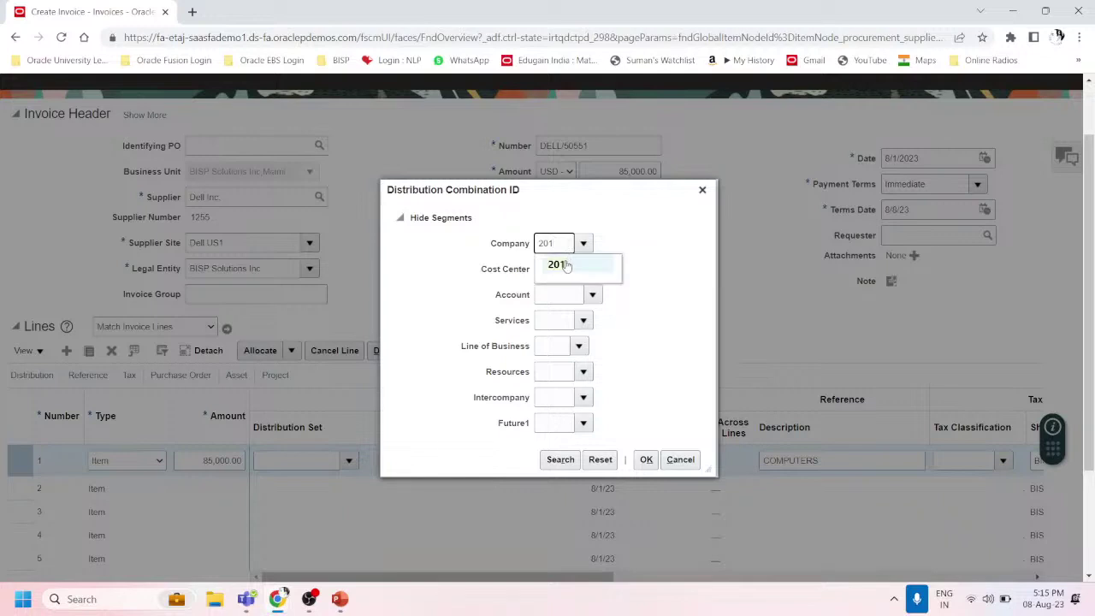
{"action": "key", "text": "Tab"}
{"action": "left_click", "coordinate": [591, 294]}
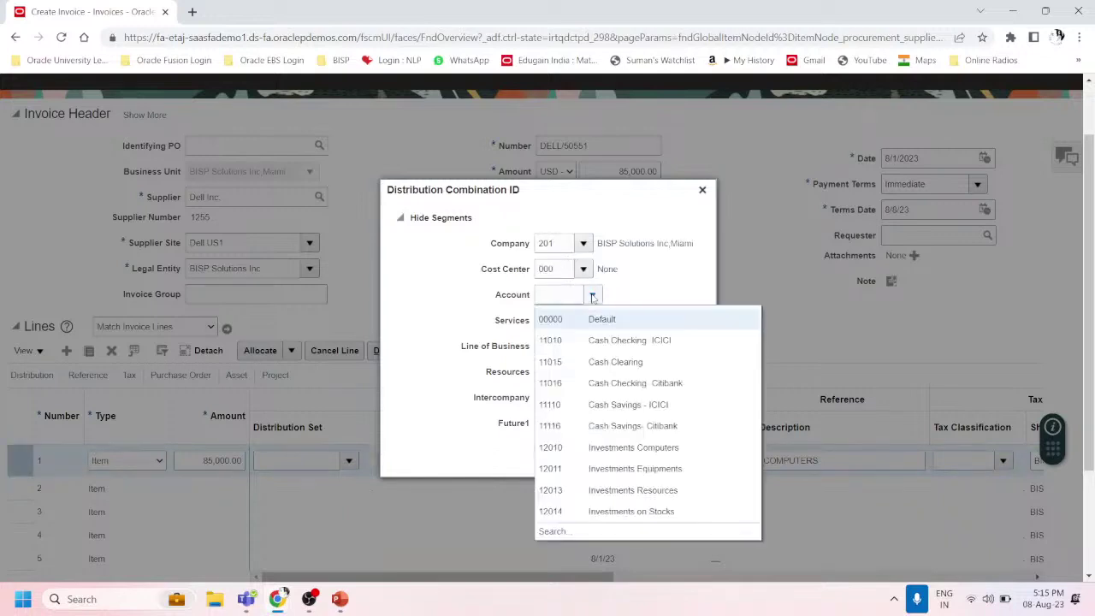
{"action": "left_click", "coordinate": [553, 531]}
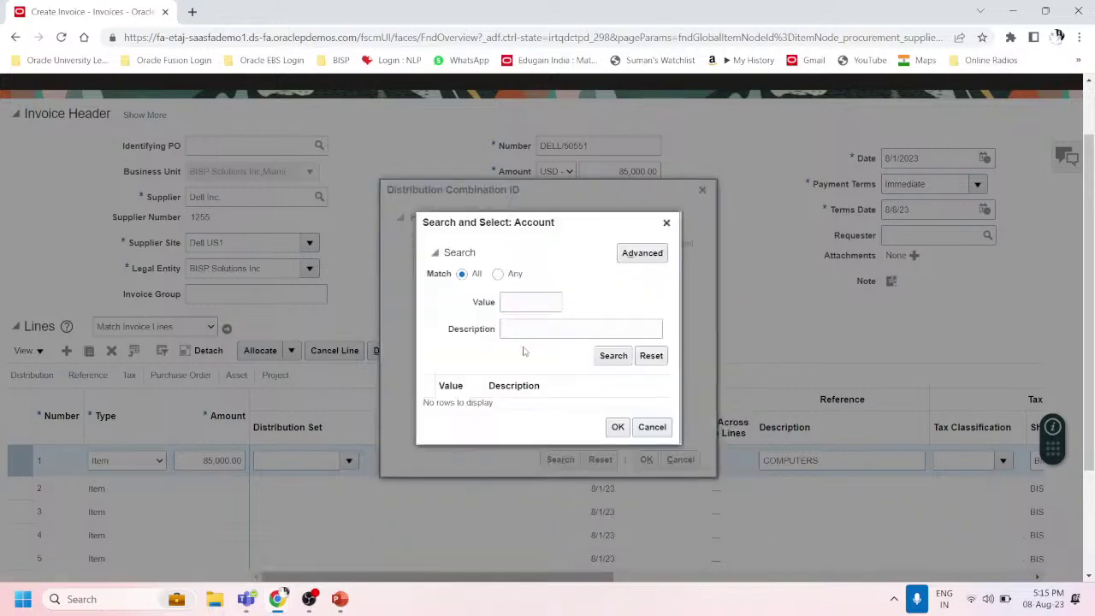
{"action": "left_click", "coordinate": [520, 329]}
{"action": "left_click", "coordinate": [499, 273]}
{"action": "left_click", "coordinate": [533, 328]}
{"action": "type", "text": "COMPUTER"}
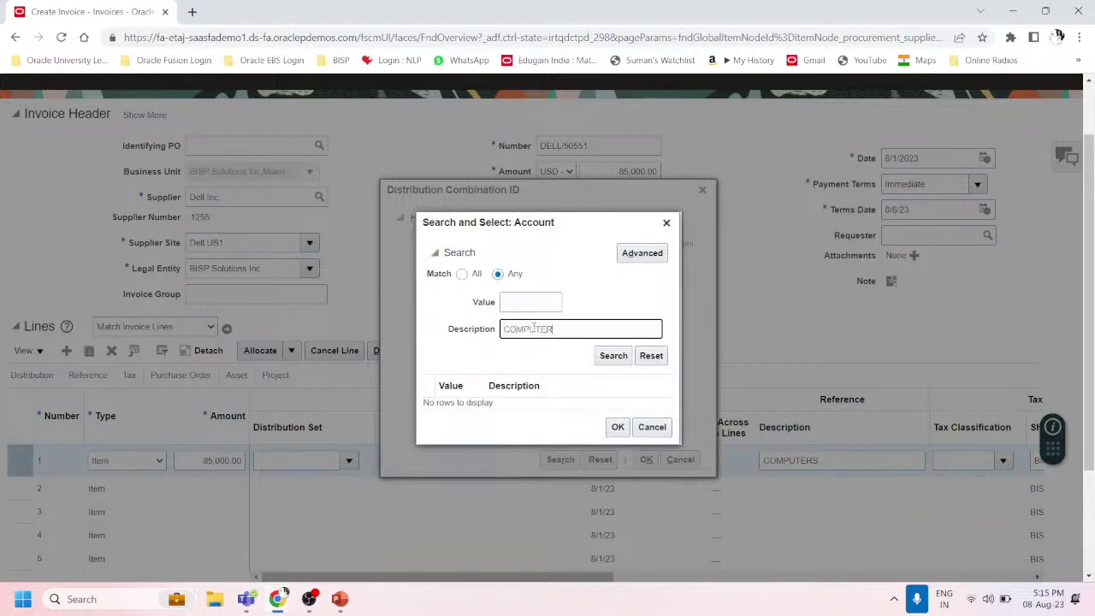
{"action": "key", "text": "Return"}
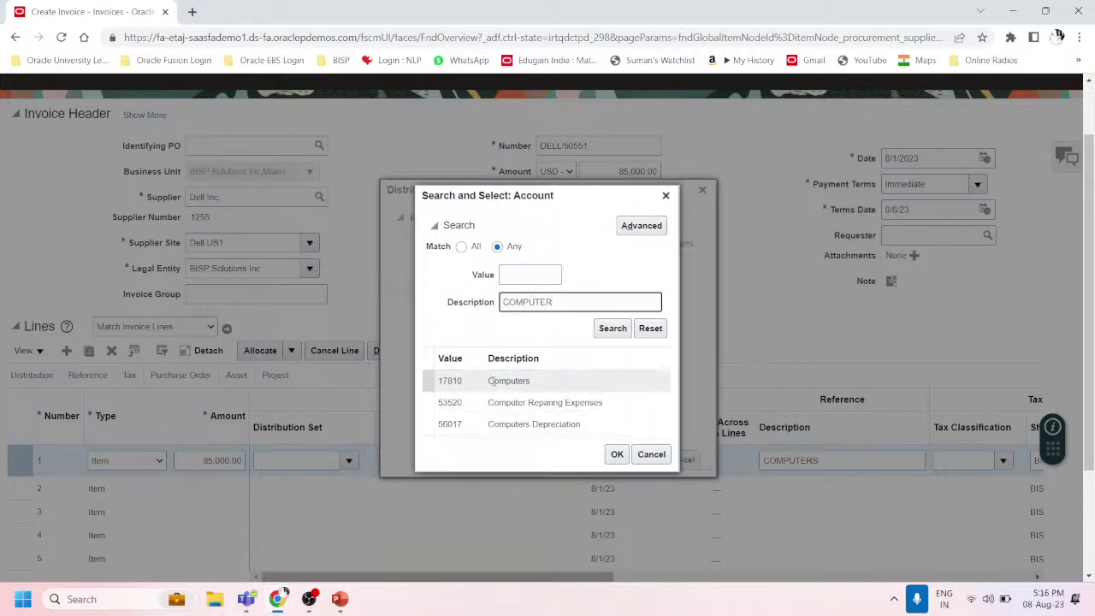
{"action": "left_click", "coordinate": [495, 381]}
{"action": "left_click", "coordinate": [616, 455]}
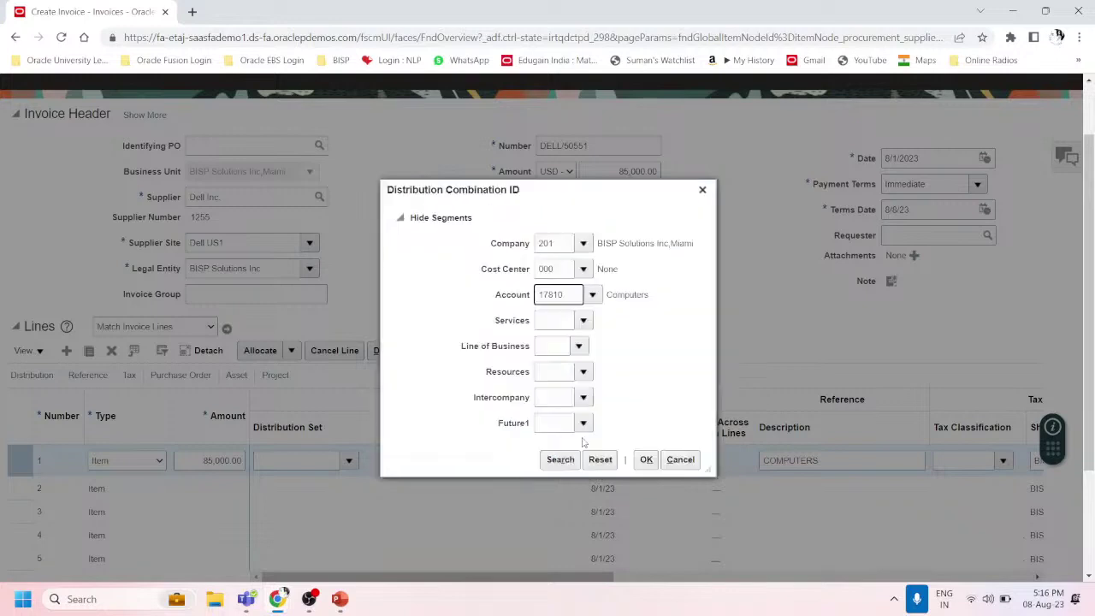
Complete the combination with Services 000, Line of Business 00, Resources 000, Intercompany 201 and Future1 000, and apply it to the line.
{"action": "left_click", "coordinate": [552, 322]}
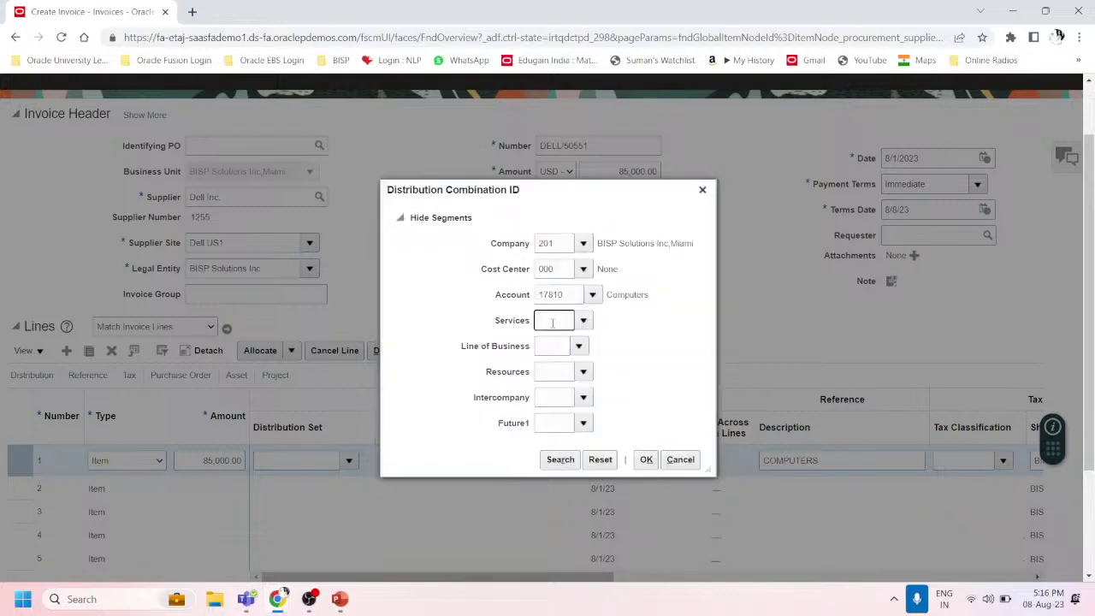
{"action": "type", "text": "000"}
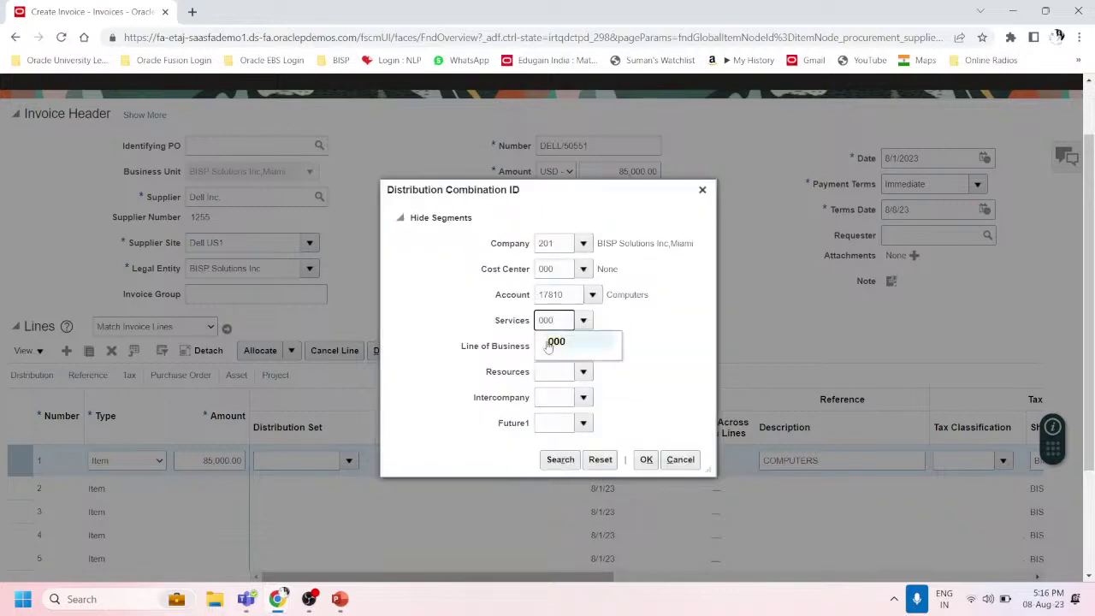
{"action": "left_click", "coordinate": [554, 347]}
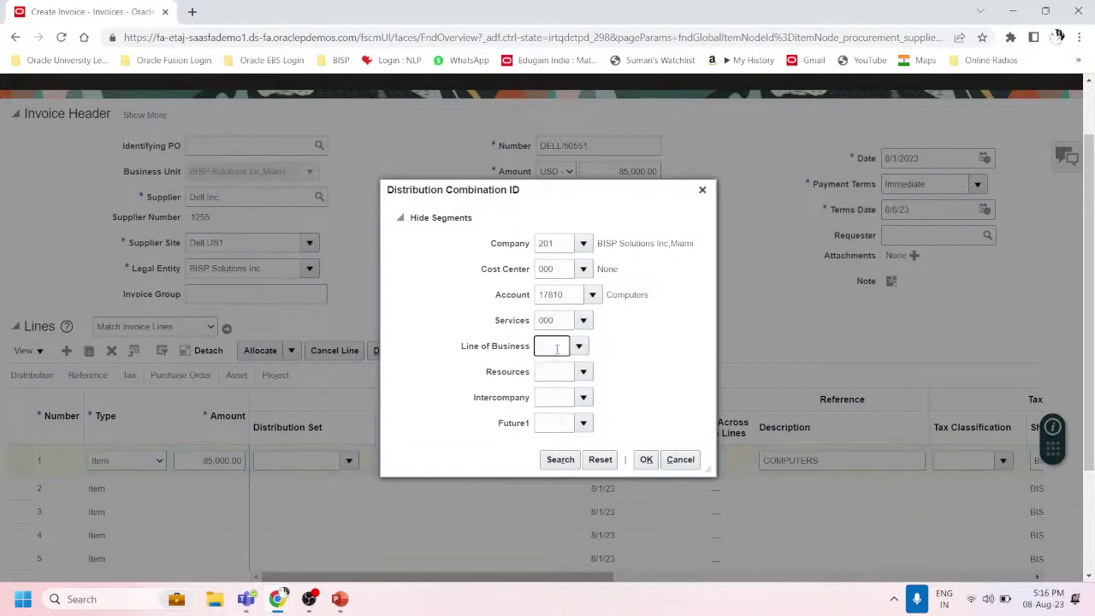
{"action": "type", "text": "00"}
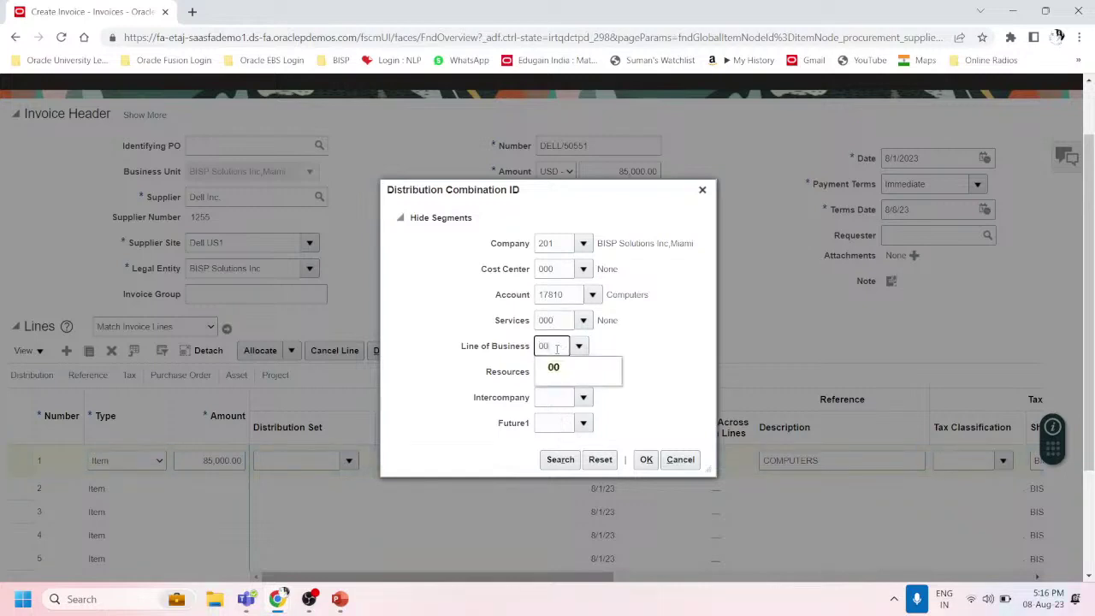
{"action": "left_click", "coordinate": [552, 372]}
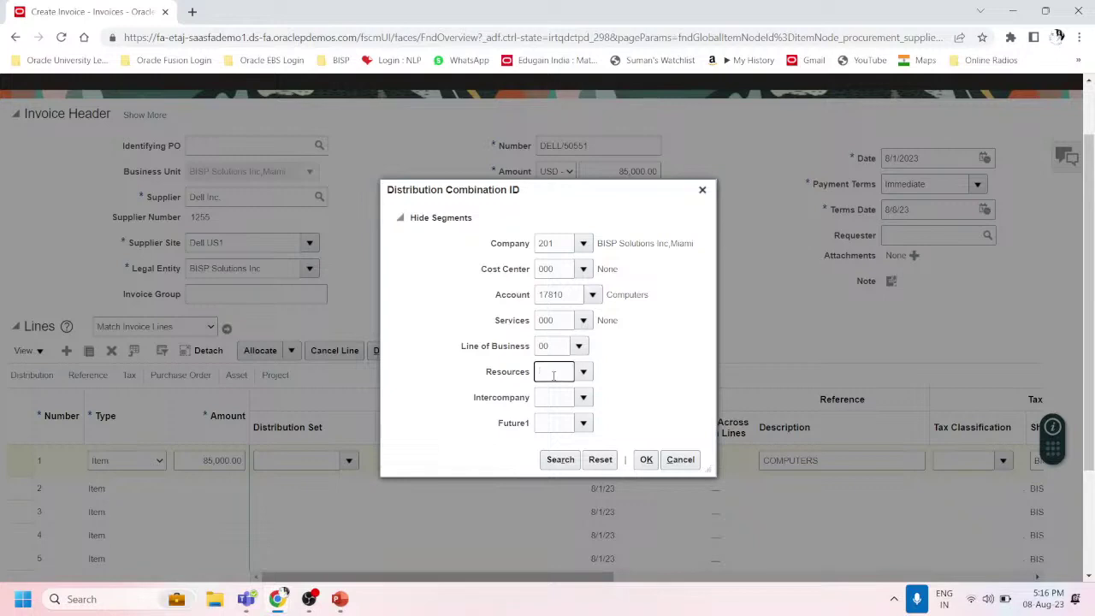
{"action": "type", "text": "000"}
{"action": "left_click", "coordinate": [550, 397]}
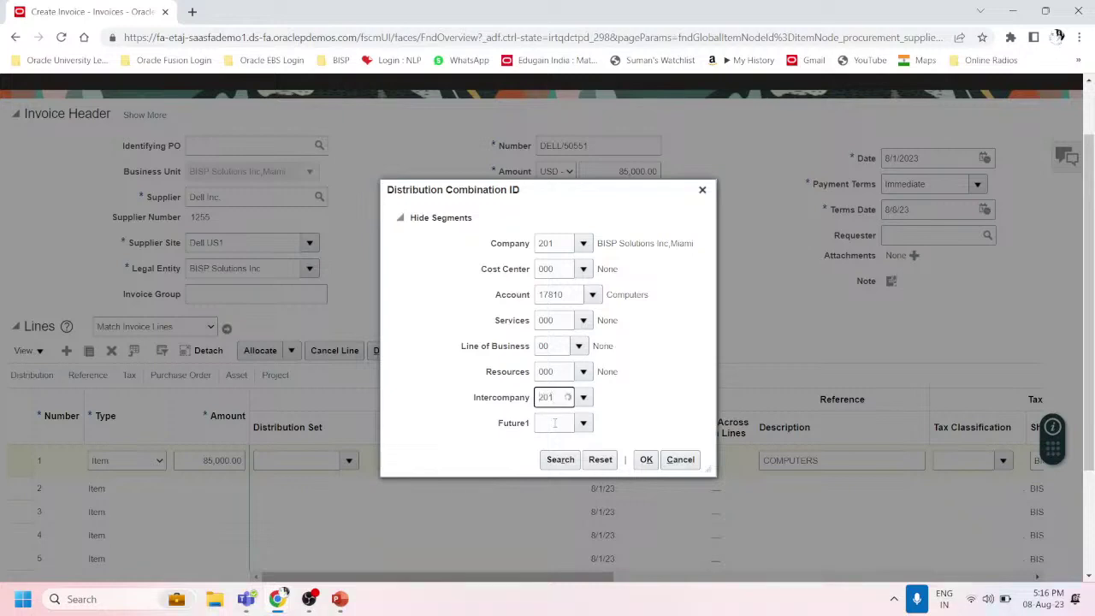
{"action": "left_click", "coordinate": [550, 422]}
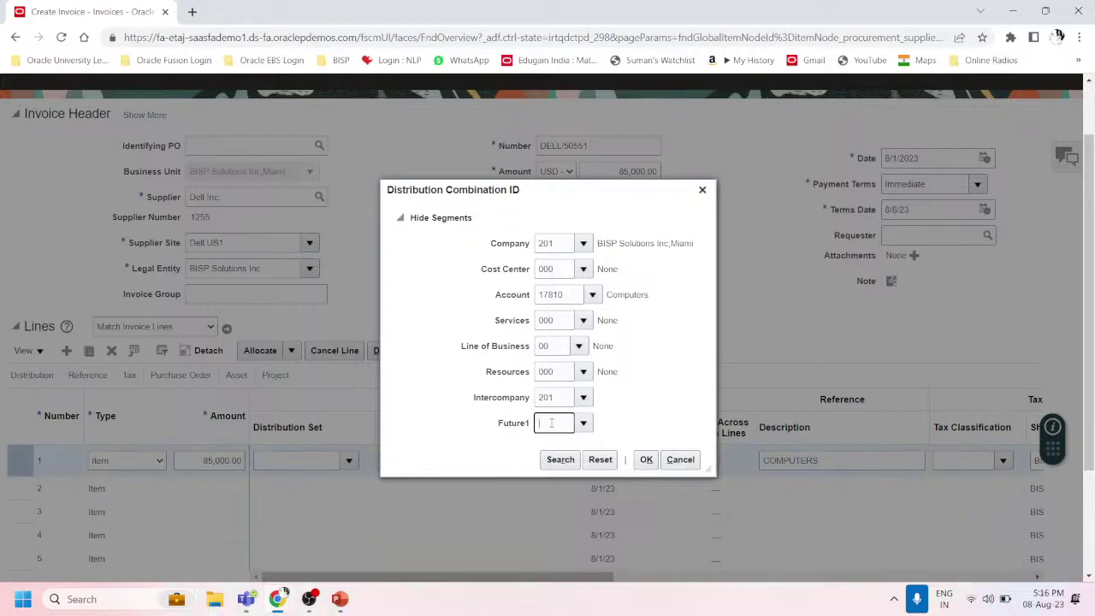
{"action": "type", "text": "000"}
{"action": "left_click", "coordinate": [554, 444]}
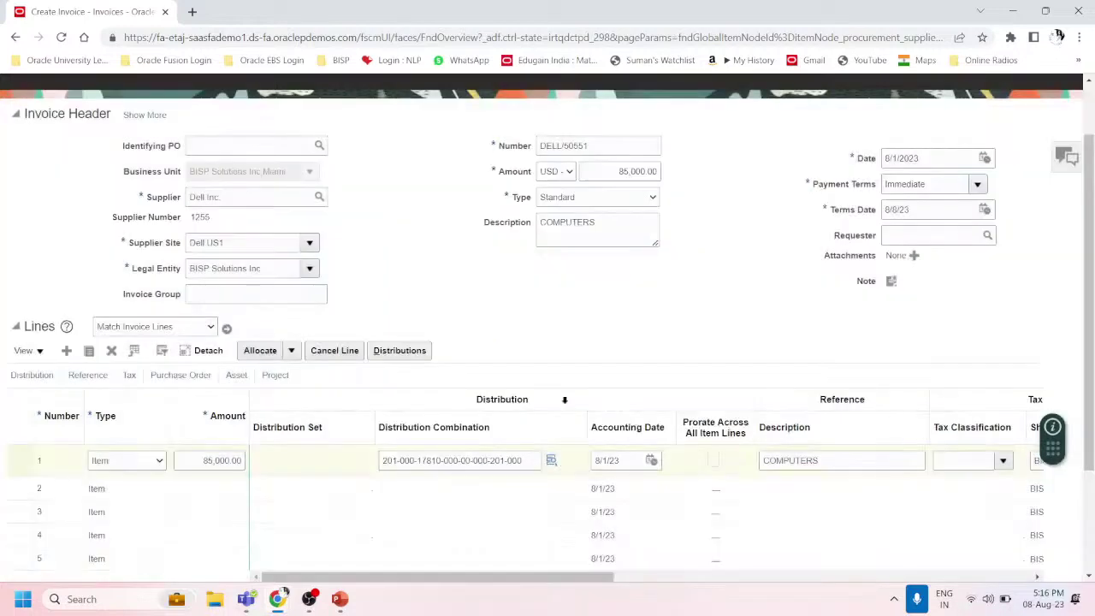
Save the invoice and check its validation, approval and accounting status in the invoice summary.
{"action": "scroll", "coordinate": [884, 327], "scroll_direction": "down", "scroll_amount": 3}
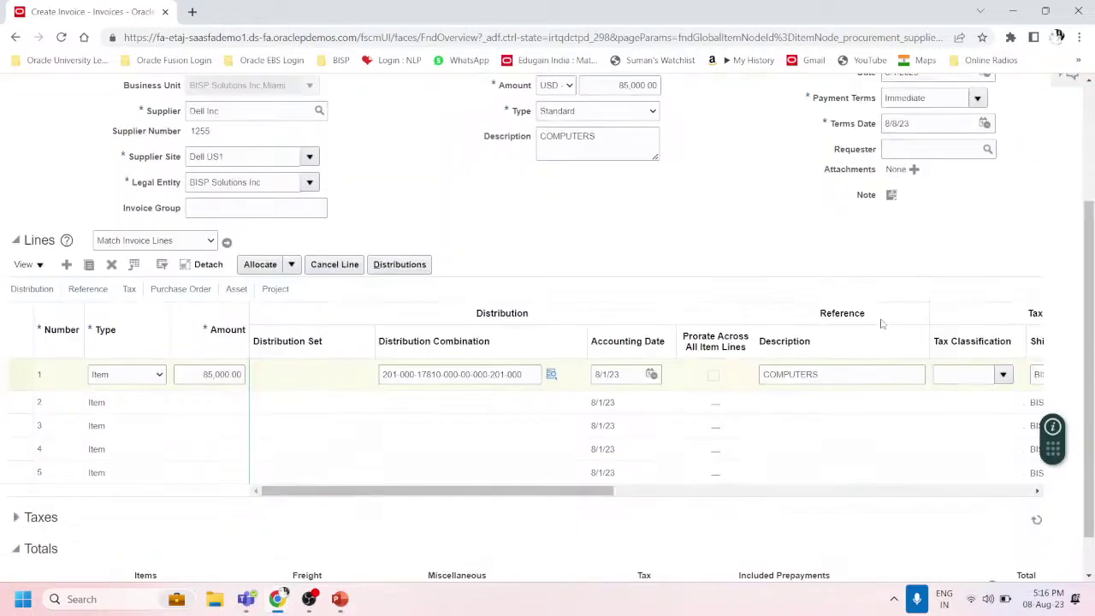
{"action": "scroll", "coordinate": [885, 331], "scroll_direction": "up", "scroll_amount": 5}
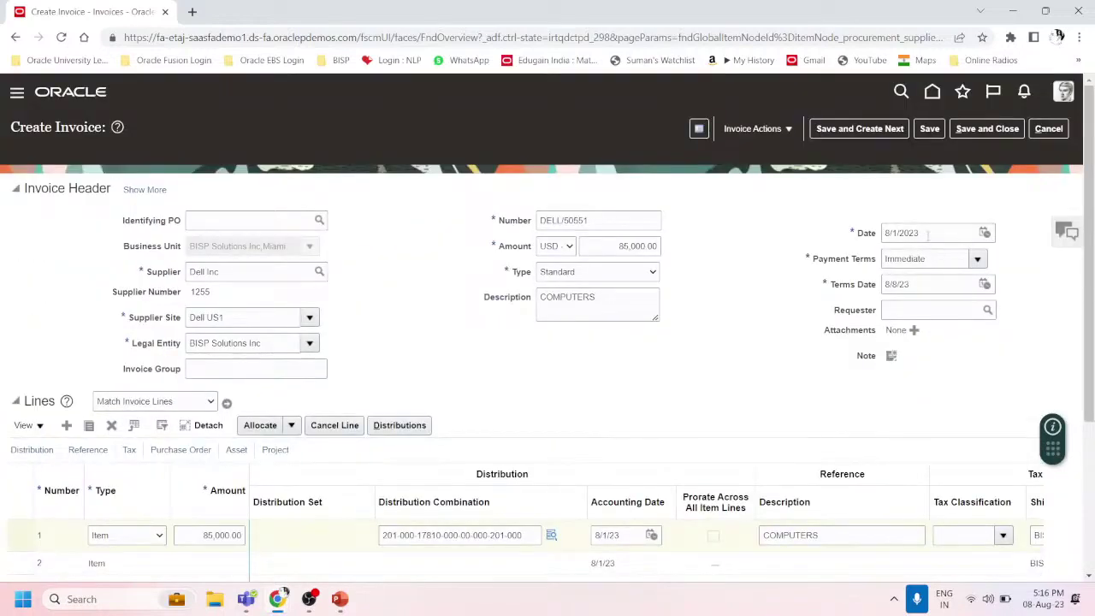
{"action": "left_click", "coordinate": [931, 129]}
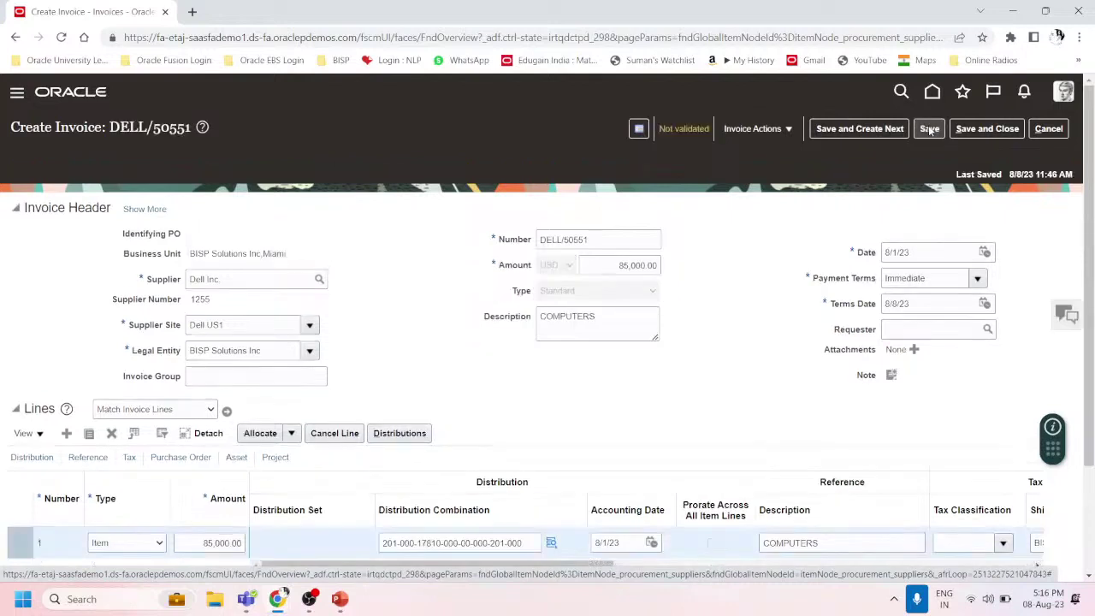
{"action": "left_click", "coordinate": [688, 130]}
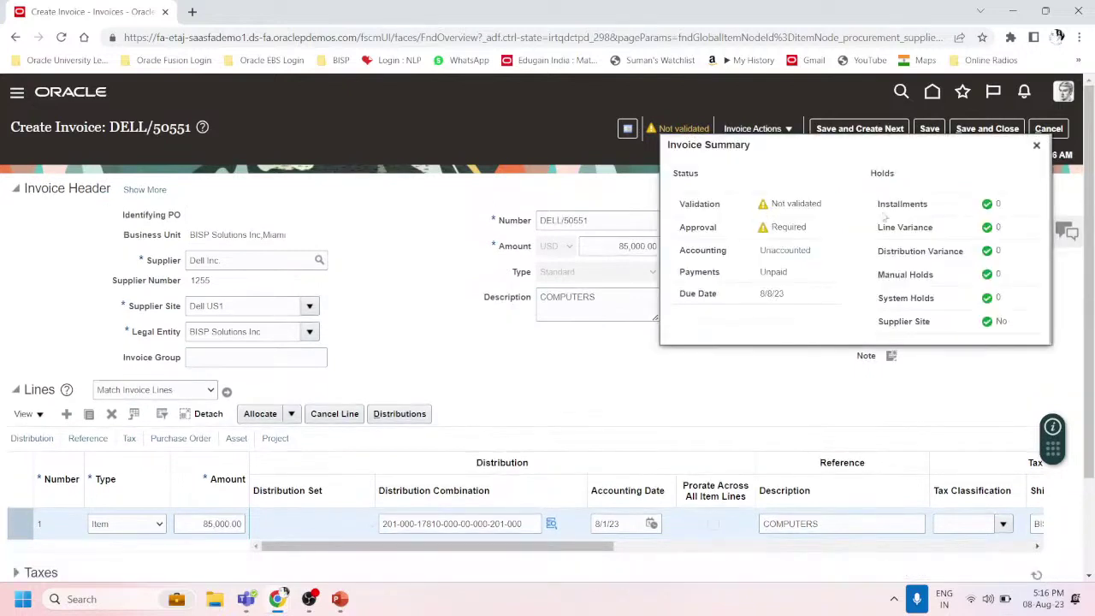
{"action": "left_click", "coordinate": [1035, 144]}
Force approve the saved invoice DELL/50551.
{"action": "left_click", "coordinate": [789, 129]}
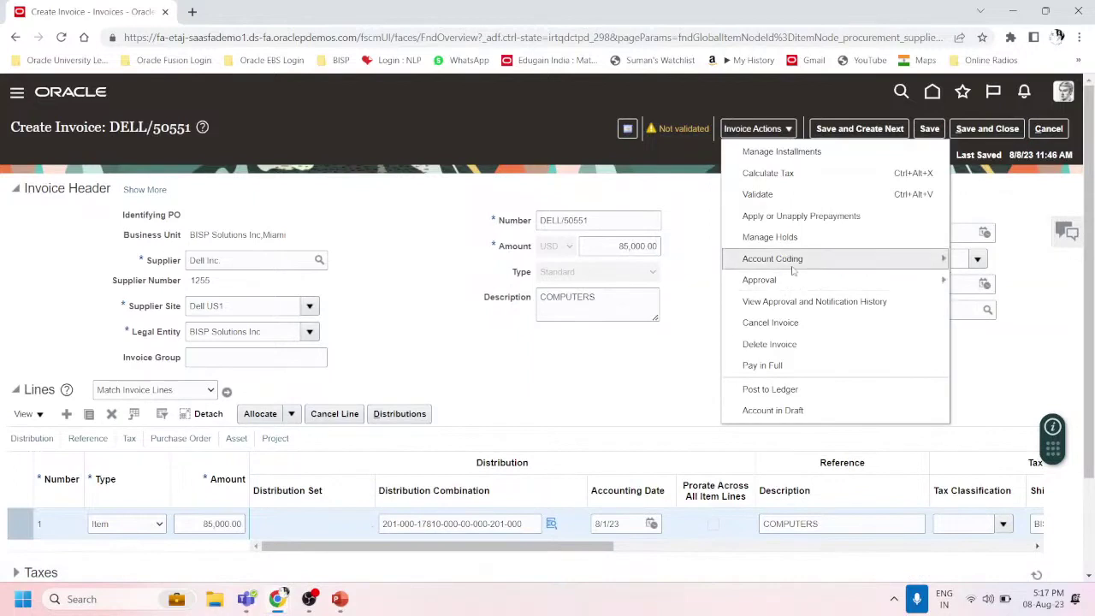
{"action": "mouse_move", "coordinate": [825, 282]}
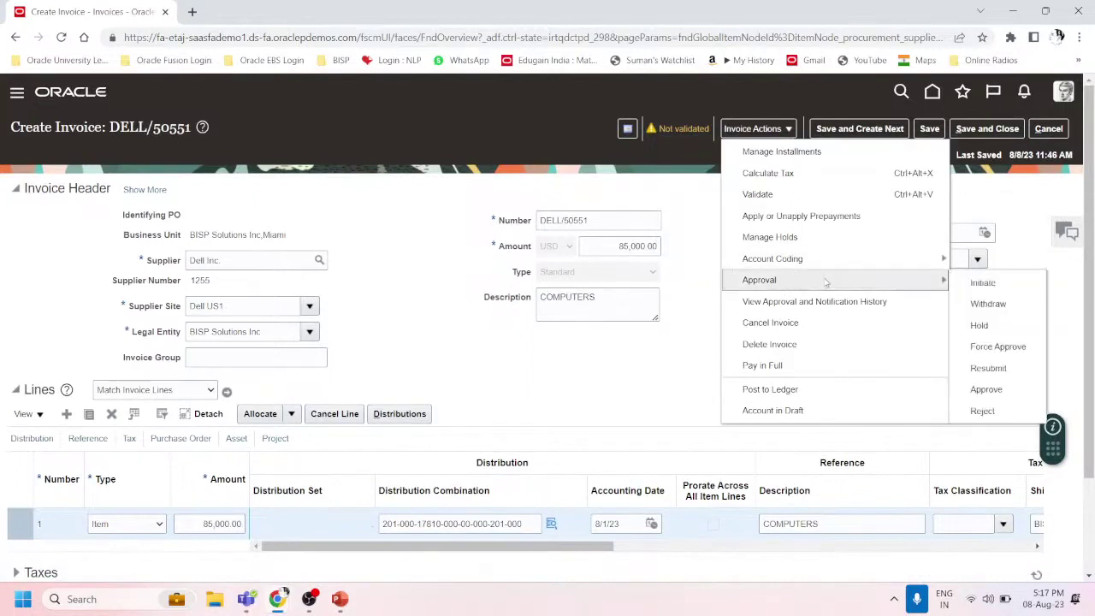
{"action": "left_click", "coordinate": [979, 346]}
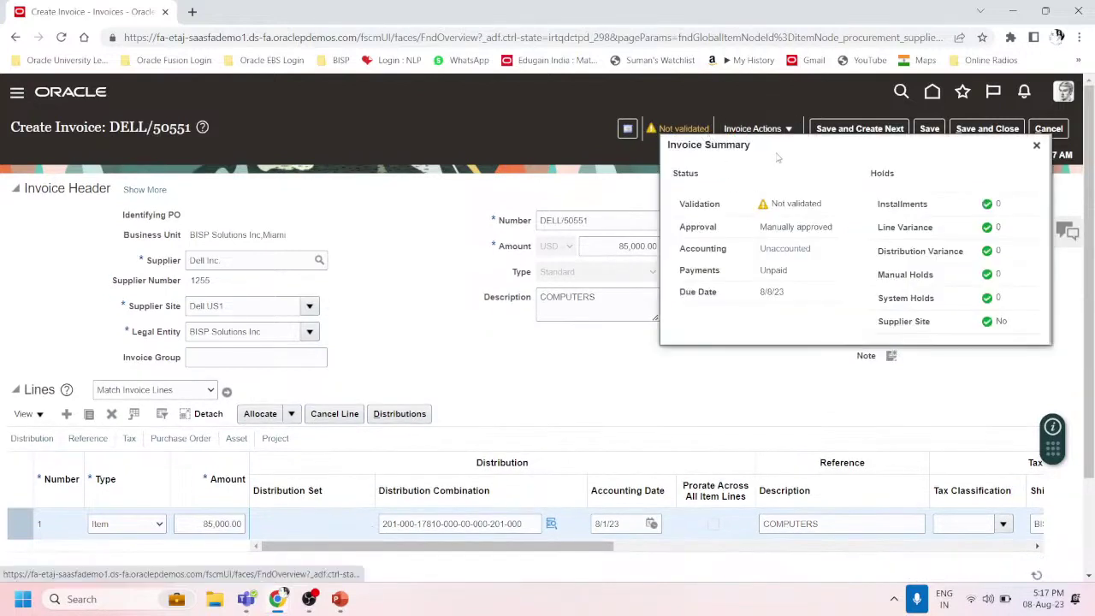
Validate the invoice and review its validation, approval and payment status in the invoice summary.
{"action": "left_click", "coordinate": [772, 132]}
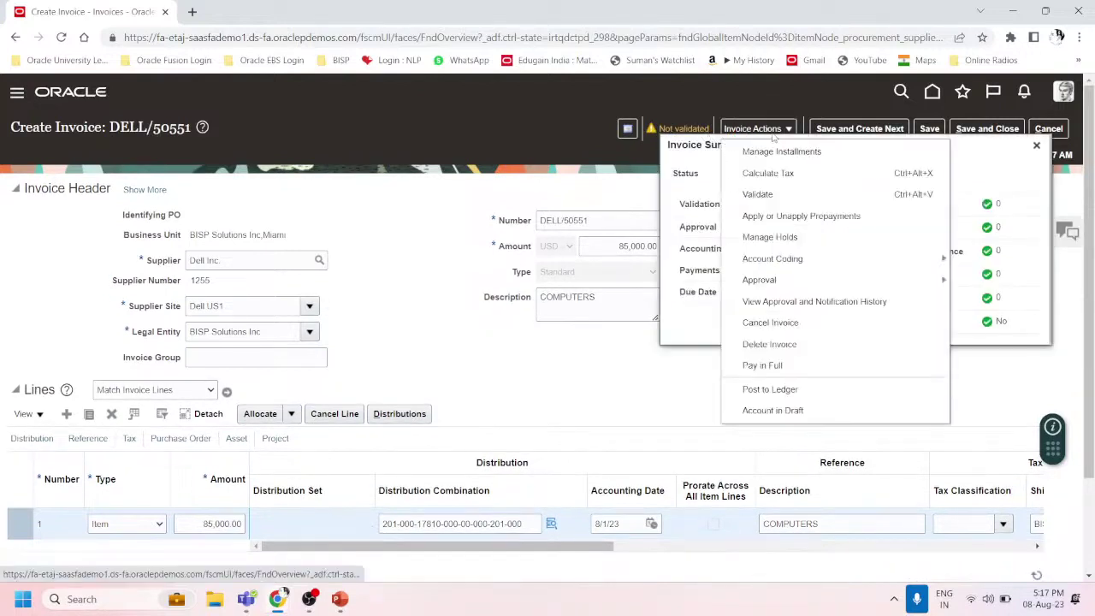
{"action": "left_click", "coordinate": [768, 194]}
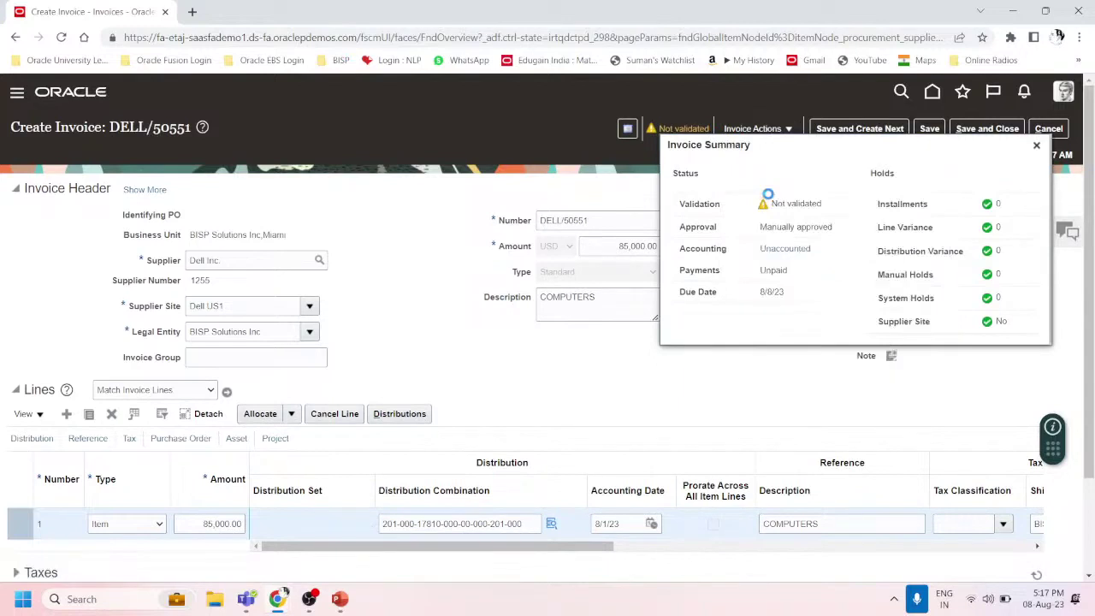
{"action": "left_click", "coordinate": [1034, 144]}
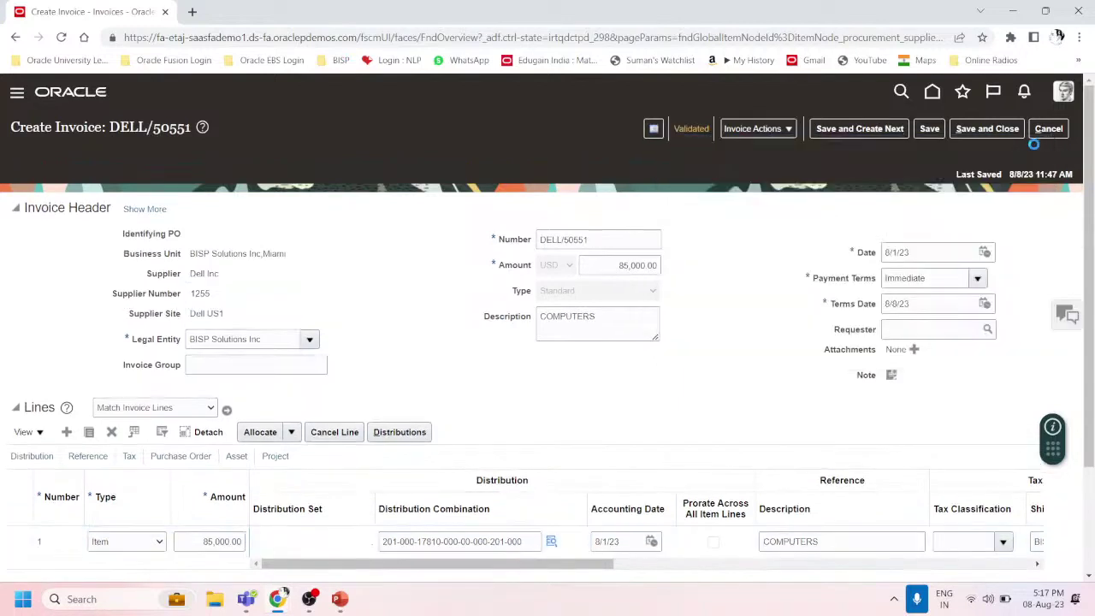
{"action": "left_click", "coordinate": [695, 129]}
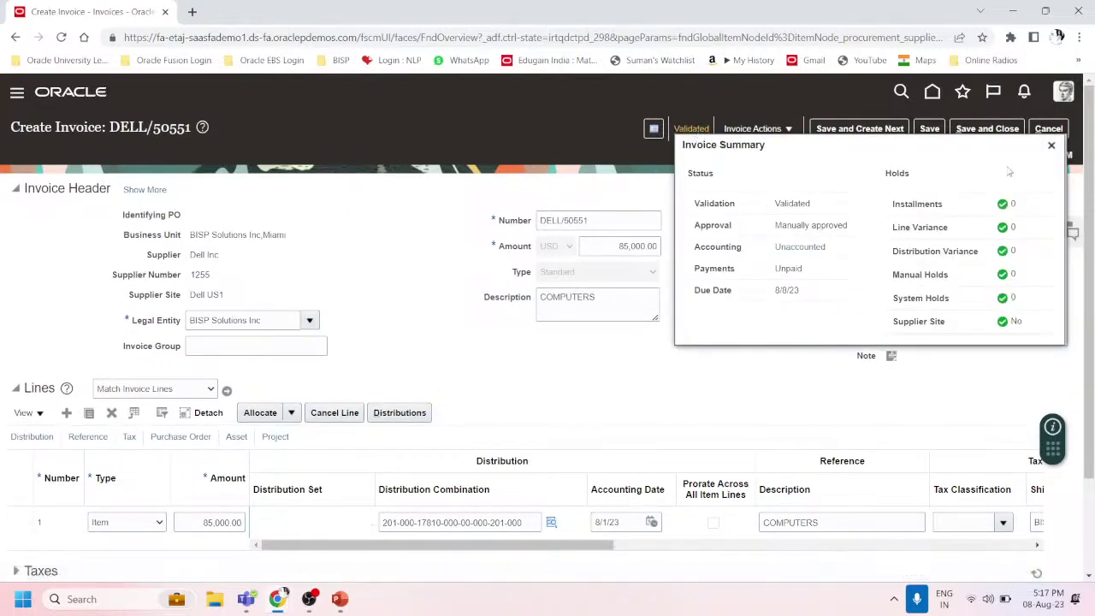
{"action": "left_click", "coordinate": [1051, 145]}
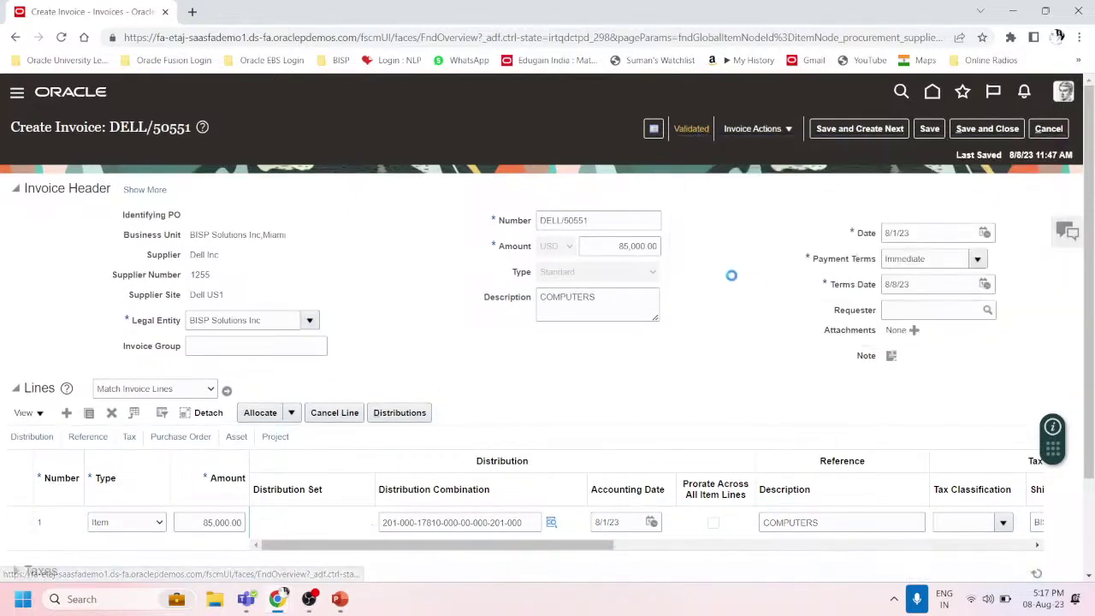
Review the invoice's date, payment terms and installment details, including pay group, without changing them, and save and close the invoice.
{"action": "left_click", "coordinate": [954, 231]}
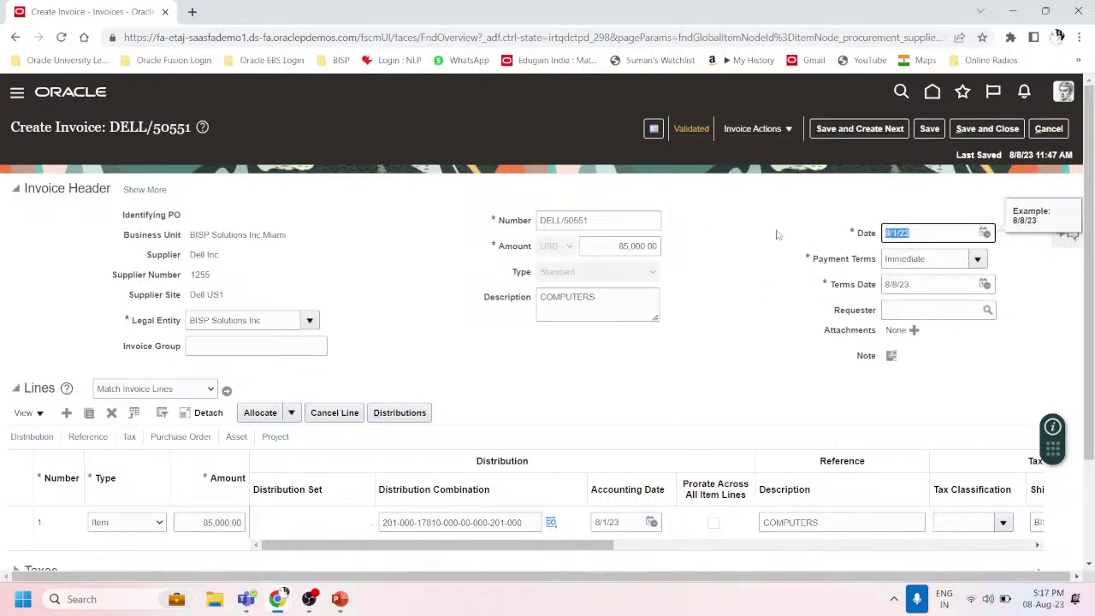
{"action": "key", "text": "Tab"}
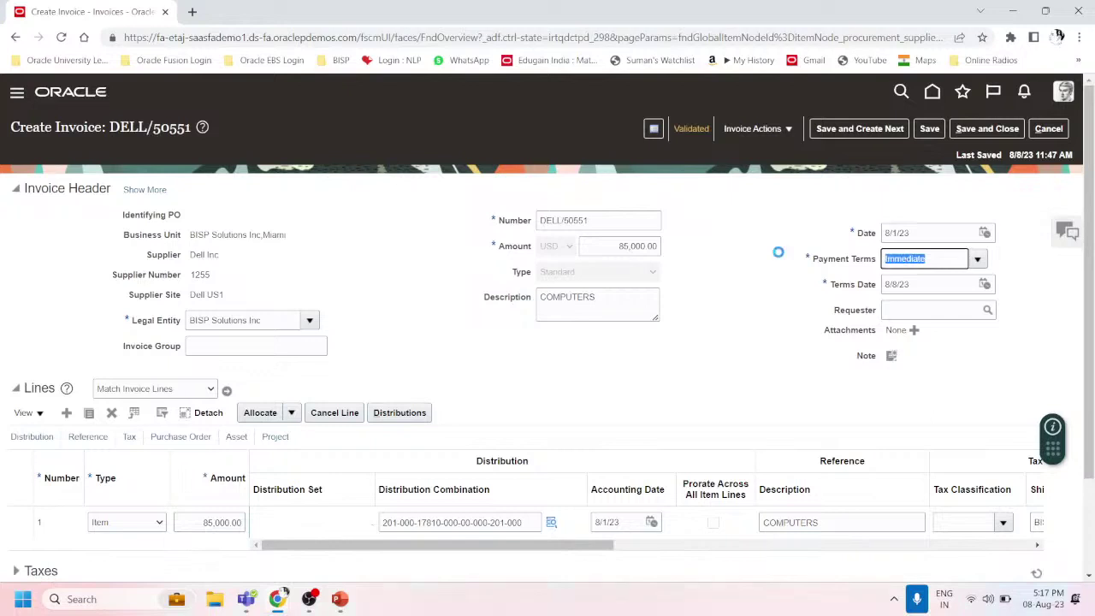
{"action": "left_click", "coordinate": [777, 130]}
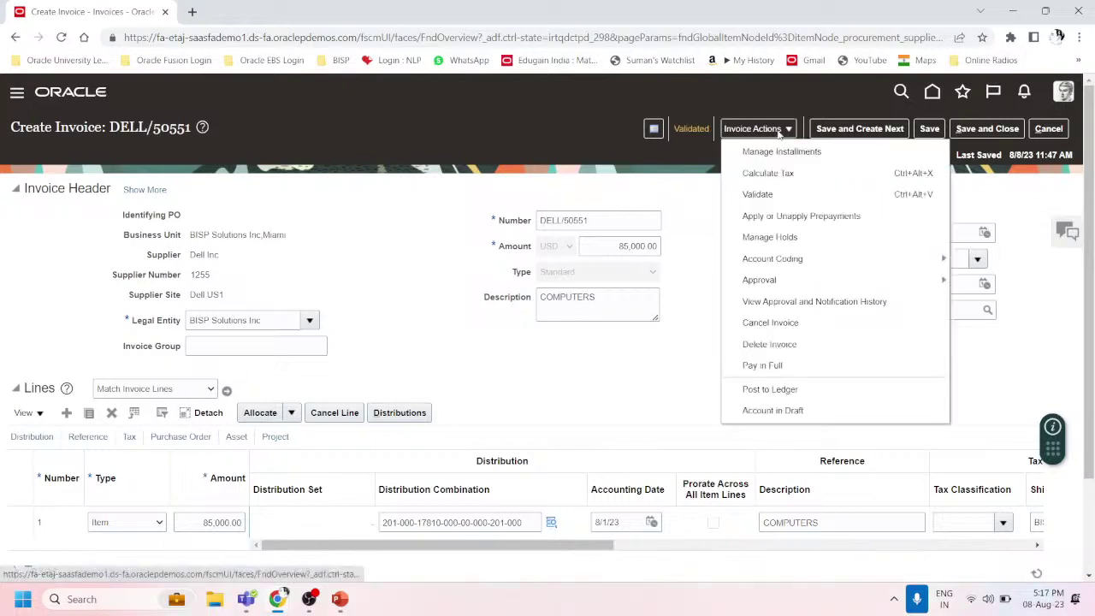
{"action": "left_click", "coordinate": [784, 150]}
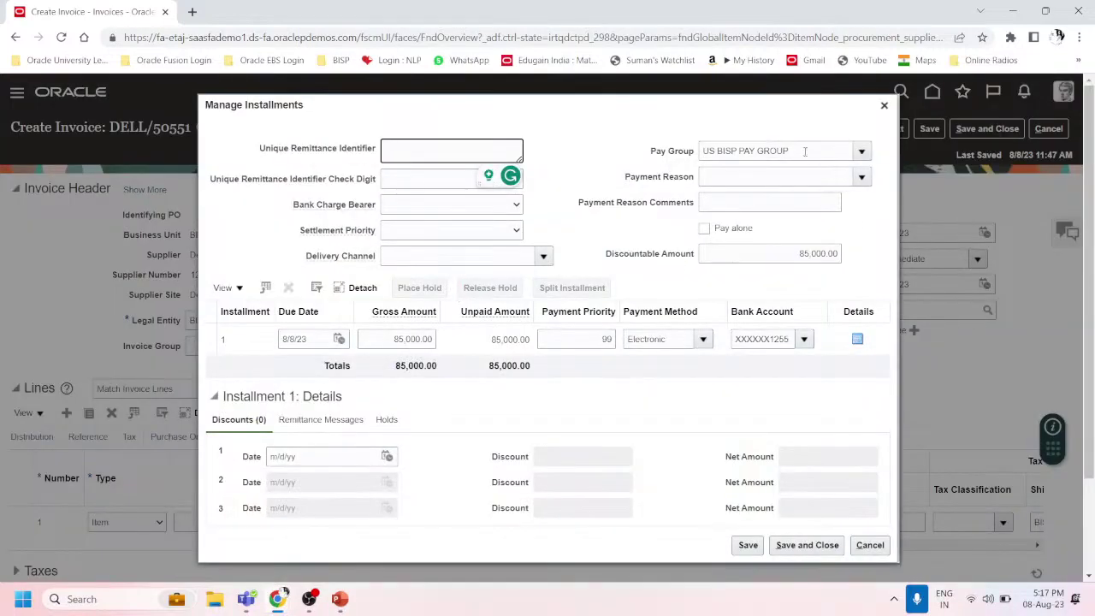
{"action": "key", "text": "Tab"}
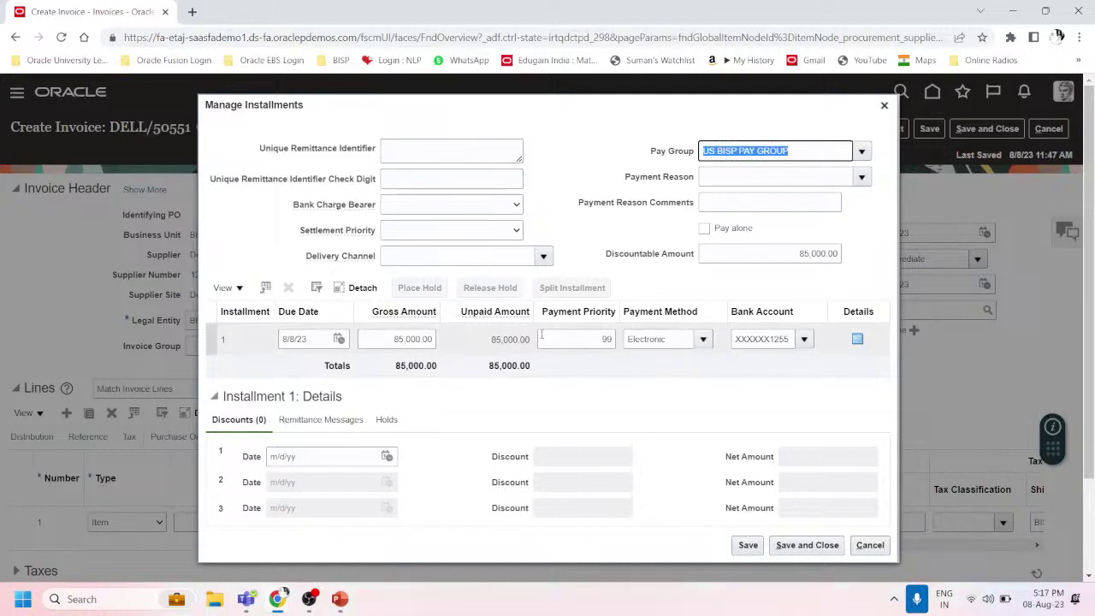
{"action": "left_click", "coordinate": [883, 104]}
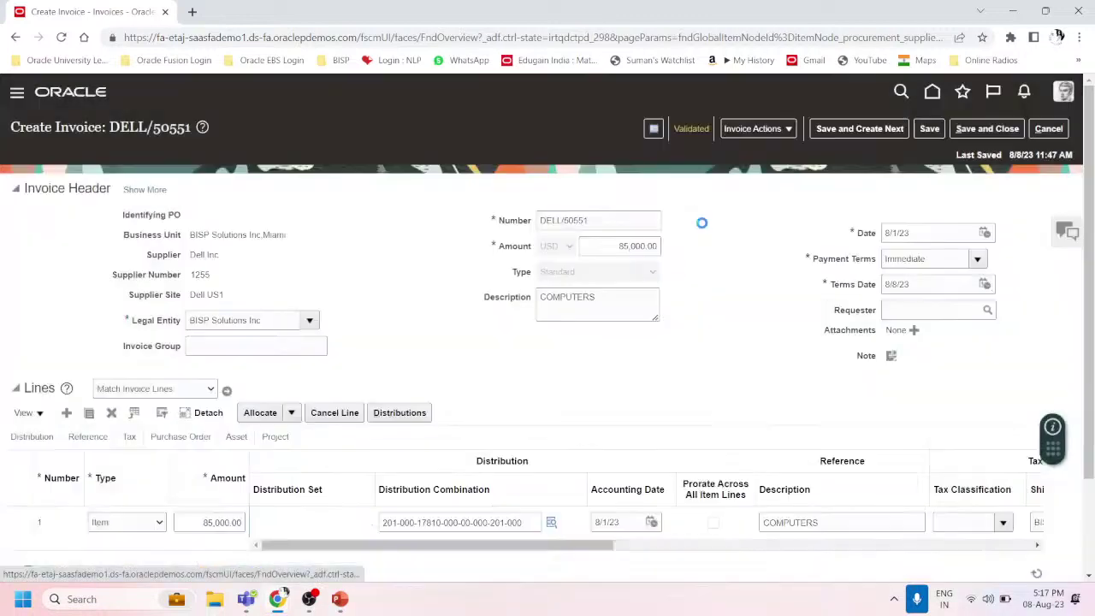
{"action": "left_click", "coordinate": [1003, 128]}
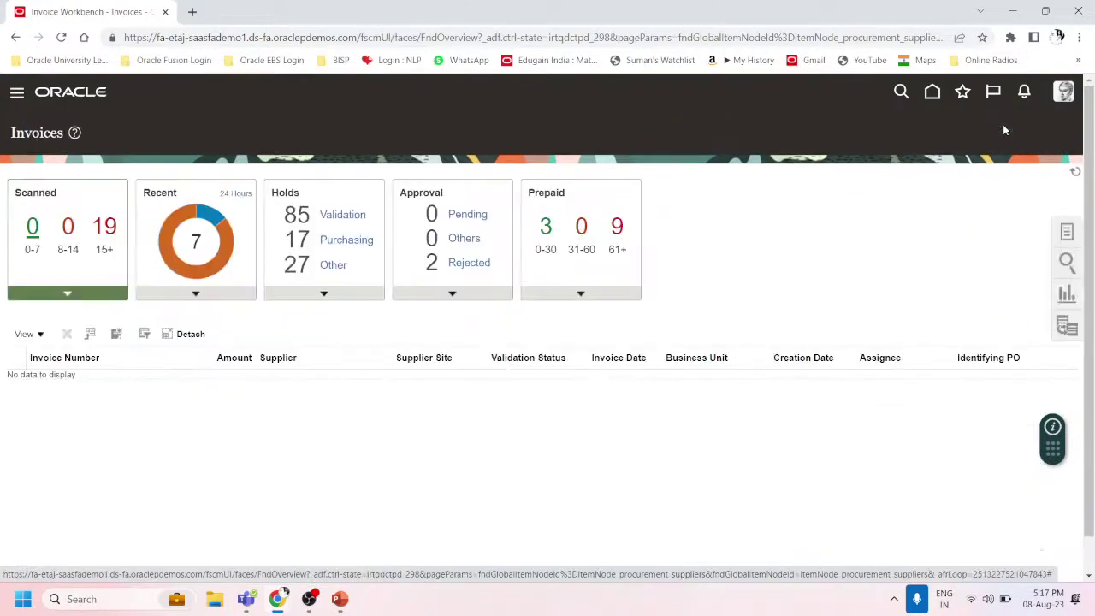
Go to the Payables payments area and start creating a new payment.
{"action": "left_click", "coordinate": [17, 94]}
{"action": "scroll", "coordinate": [209, 434], "scroll_direction": "down", "scroll_amount": 2}
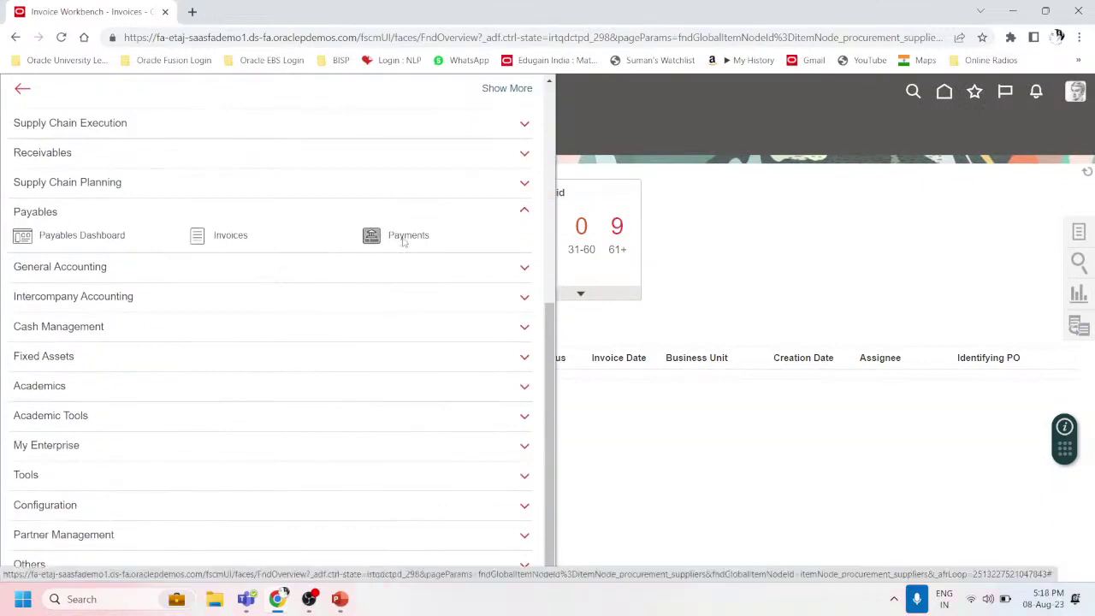
{"action": "left_click", "coordinate": [404, 241]}
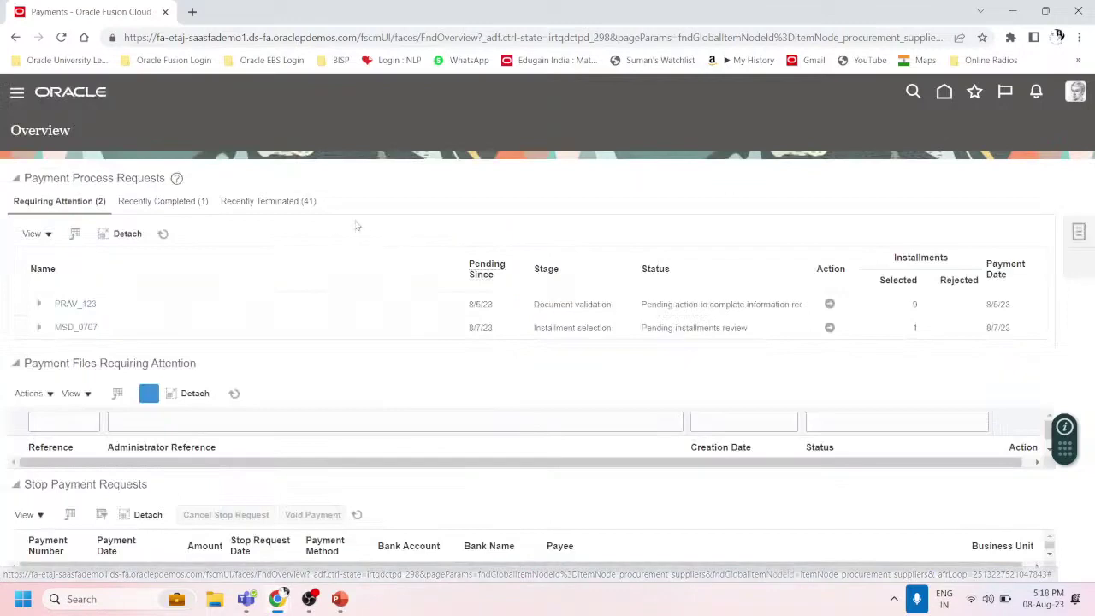
{"action": "left_click", "coordinate": [1079, 232]}
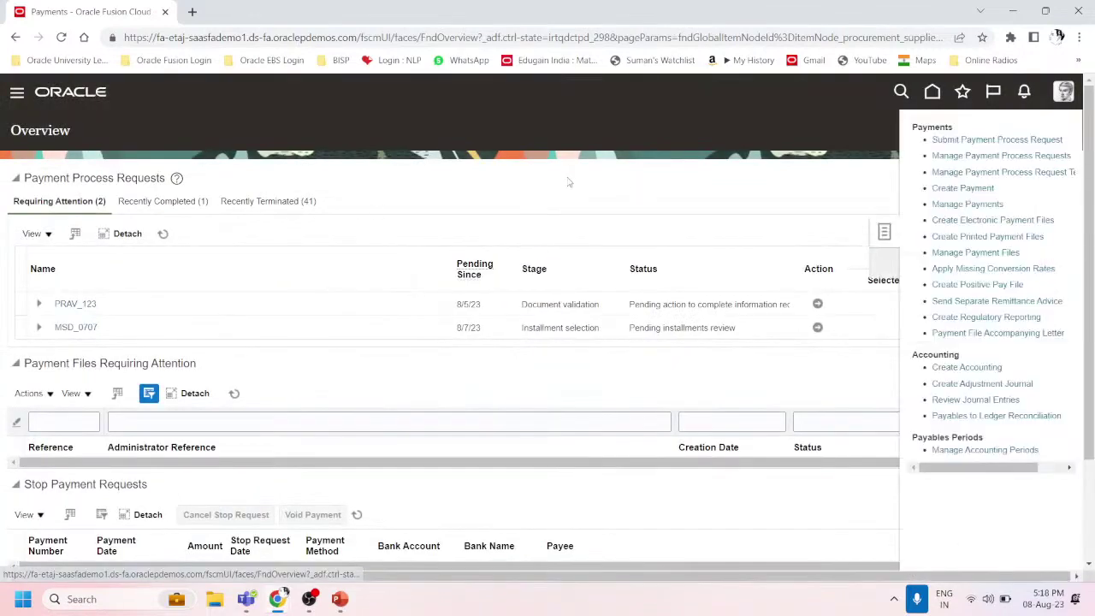
{"action": "left_click", "coordinate": [946, 187]}
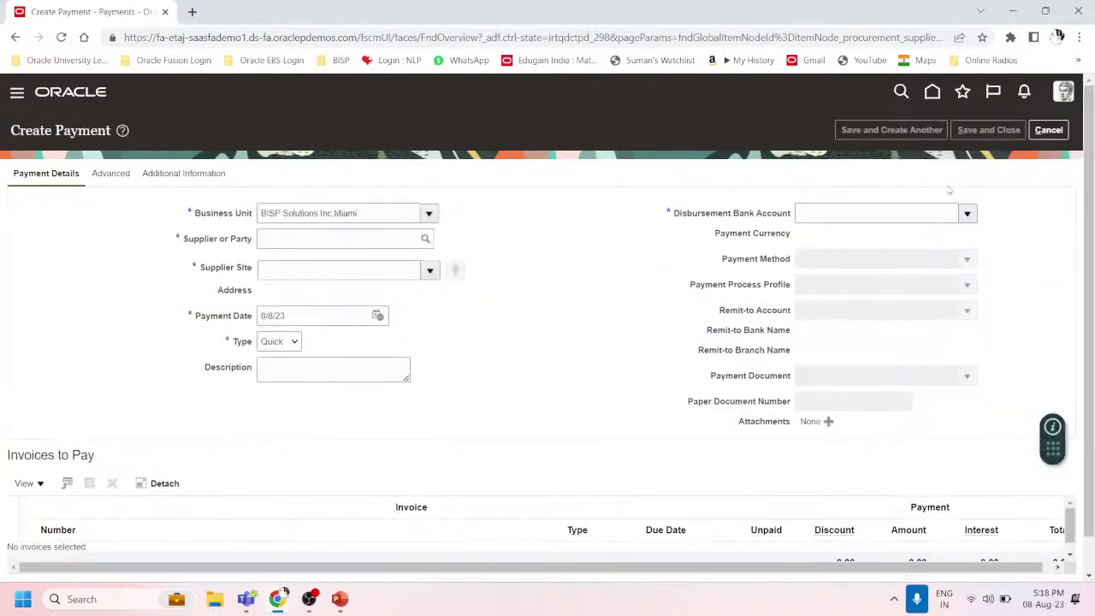
Set the payment's supplier to Dell Inc. with supplier site Dell US1, and dismiss the resulting message.
{"action": "left_click", "coordinate": [274, 237]}
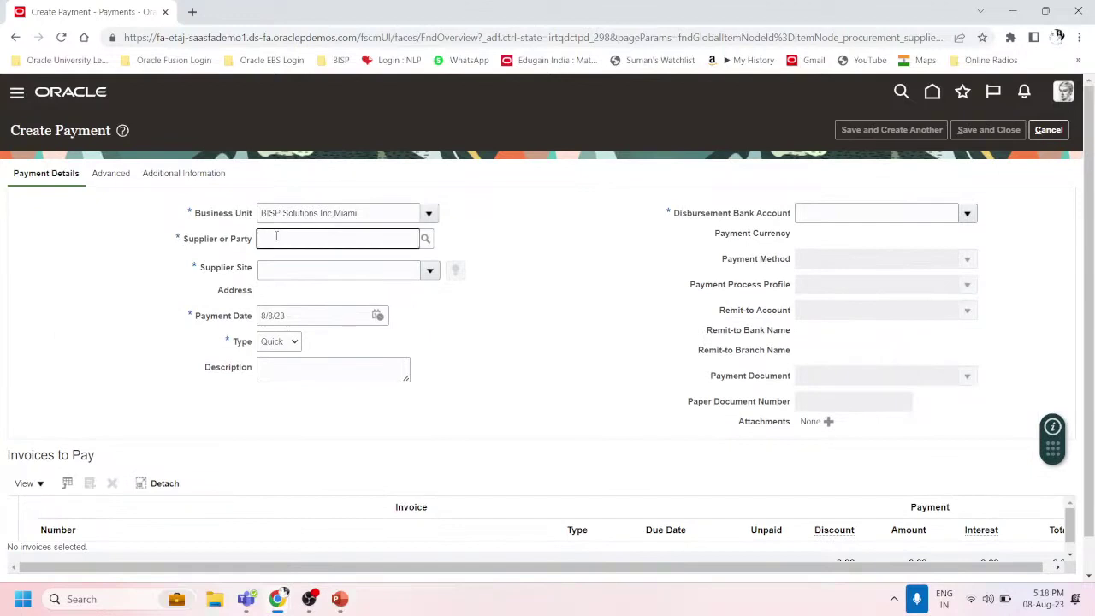
{"action": "type", "text": "DELL IN"}
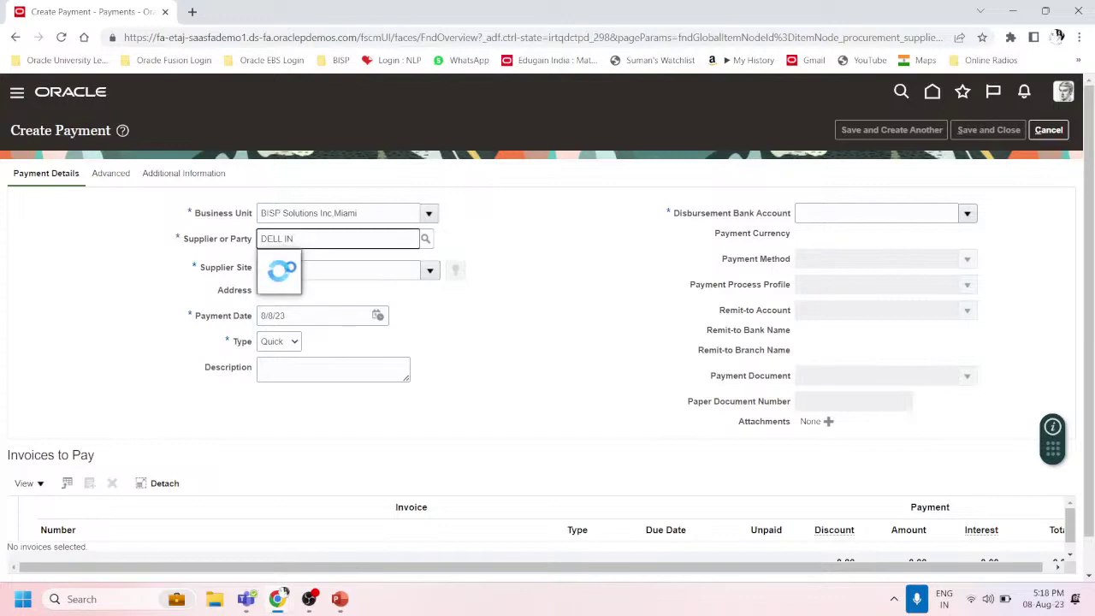
{"action": "left_click", "coordinate": [296, 261]}
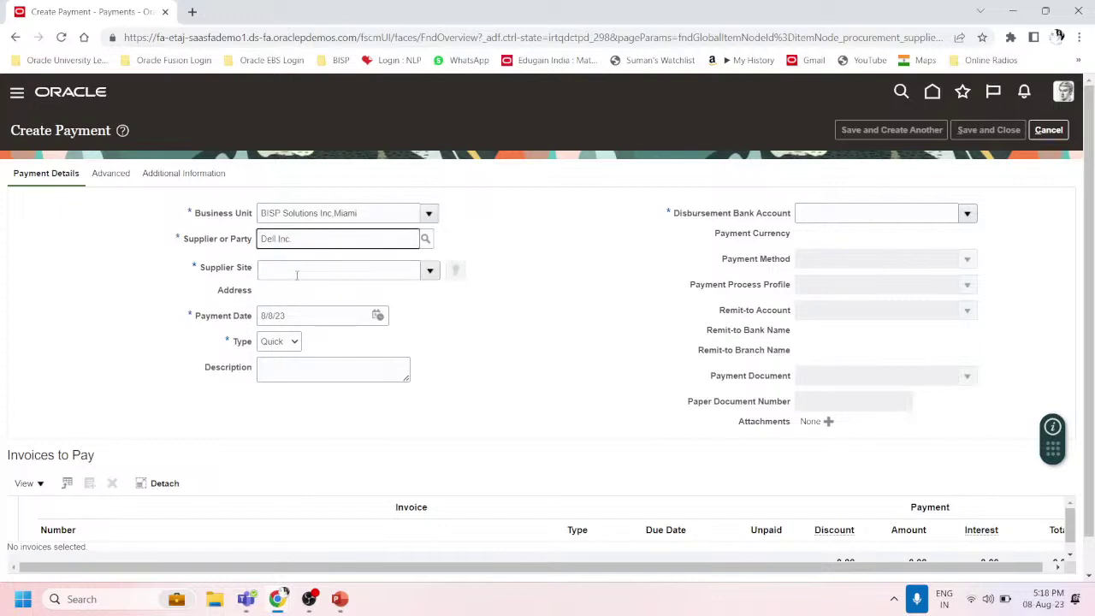
{"action": "left_click", "coordinate": [428, 270]}
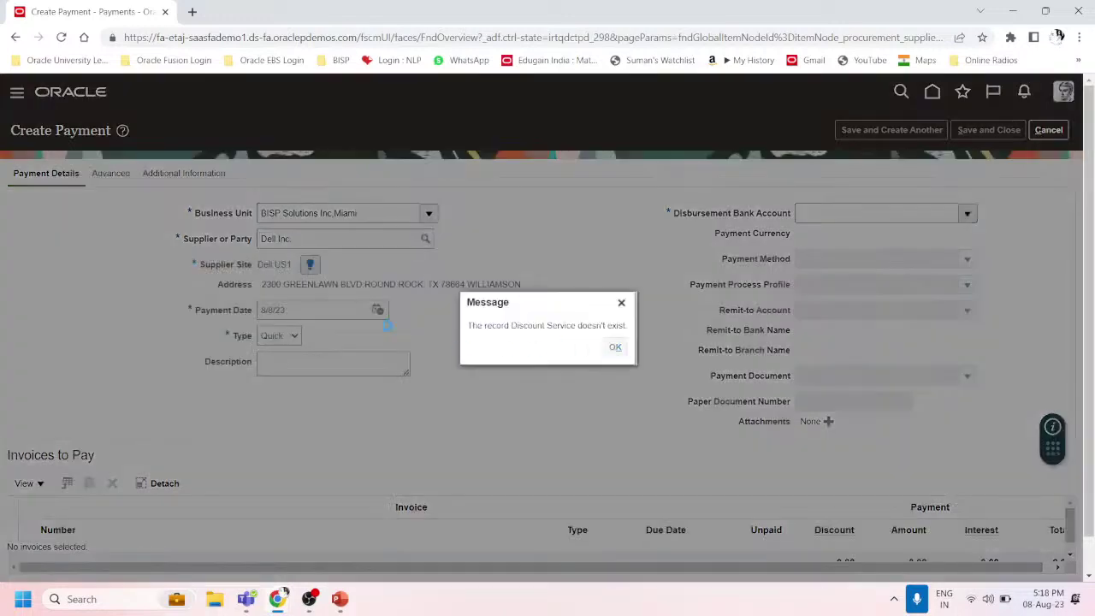
{"action": "key", "text": "Return"}
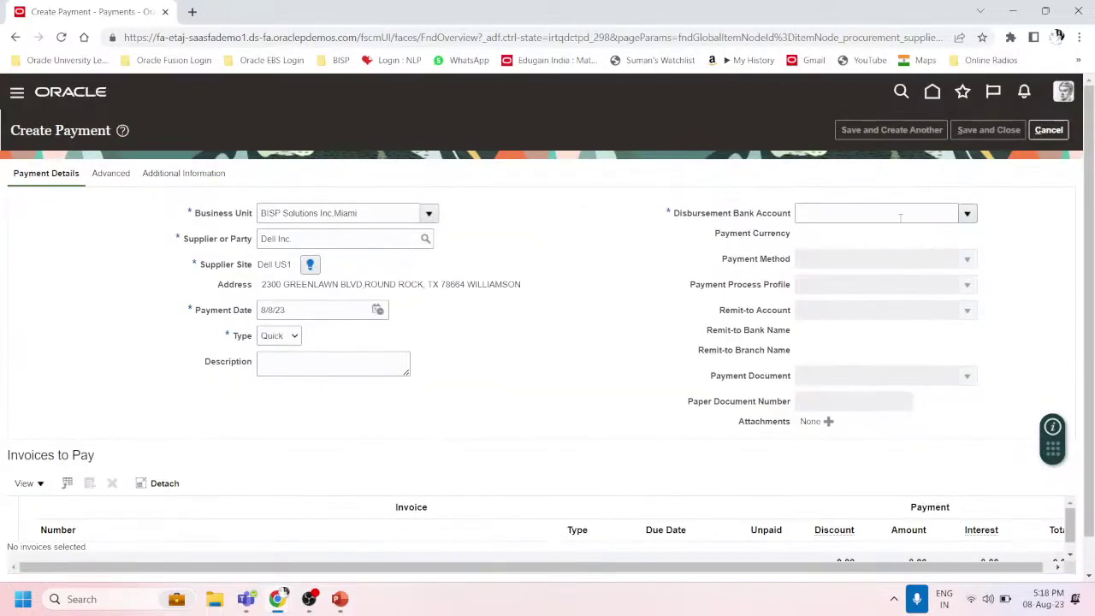
Choose the BOA disbursement bank account and the EDIFACT PAYMUL payment process profile for the payment.
{"action": "left_click", "coordinate": [967, 213]}
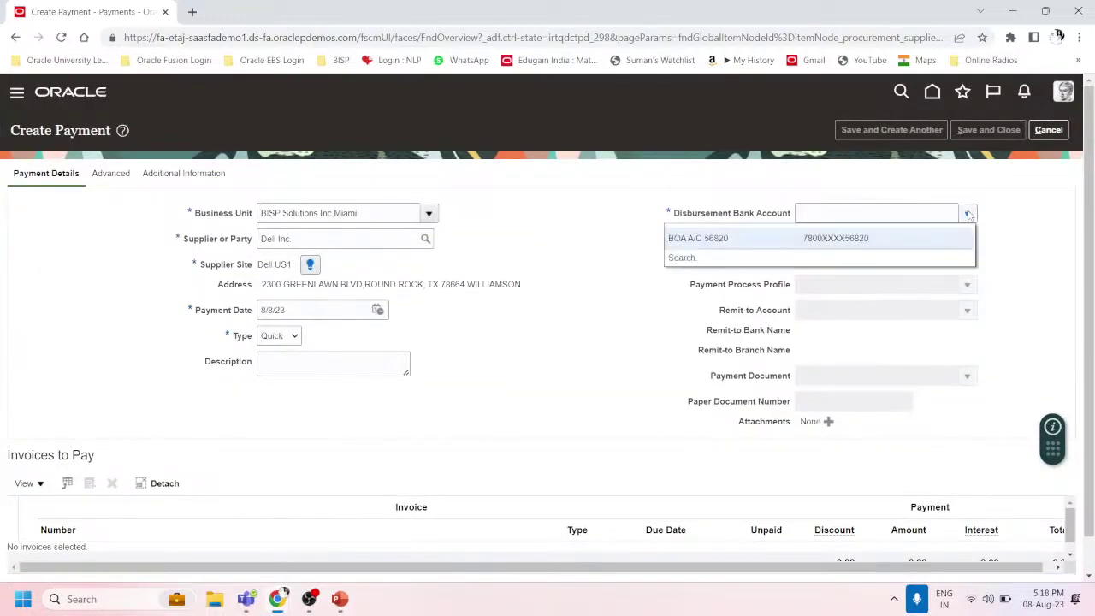
{"action": "left_click", "coordinate": [737, 239]}
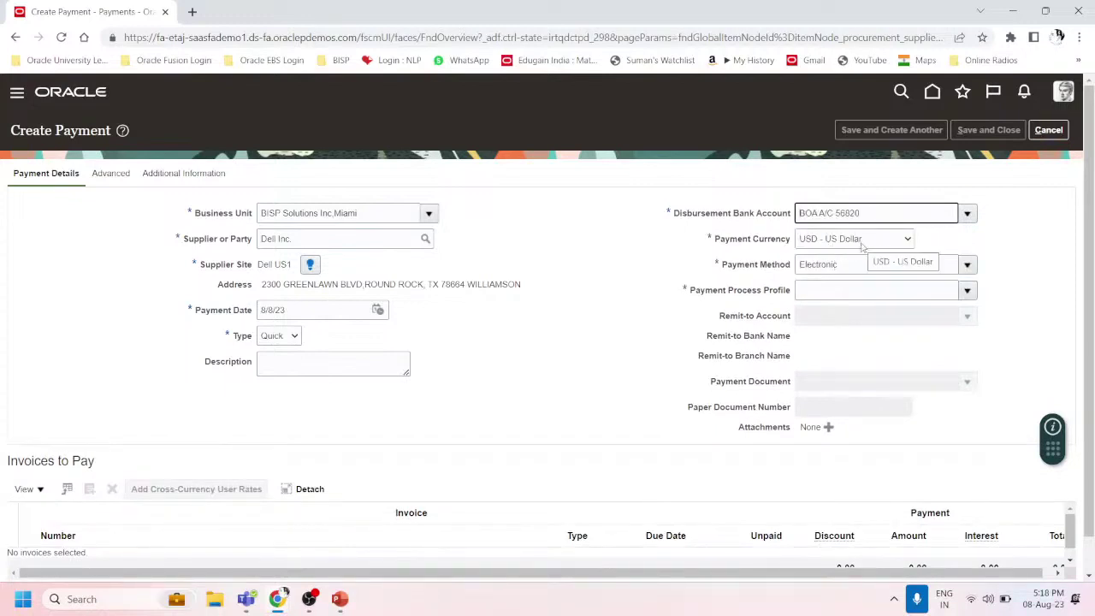
{"action": "left_click", "coordinate": [881, 292]}
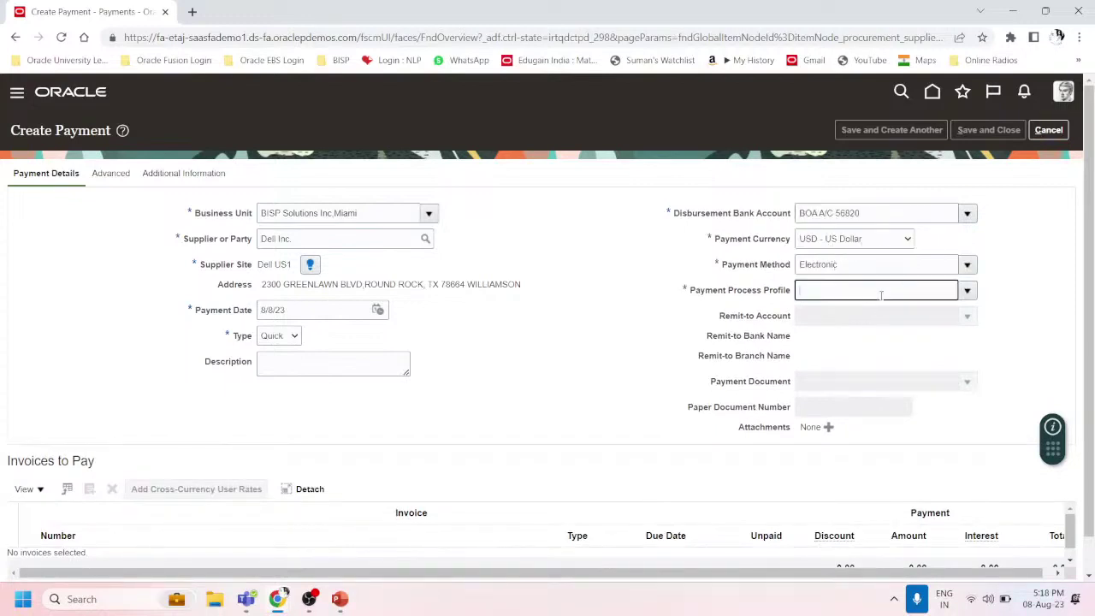
{"action": "left_click", "coordinate": [966, 289]}
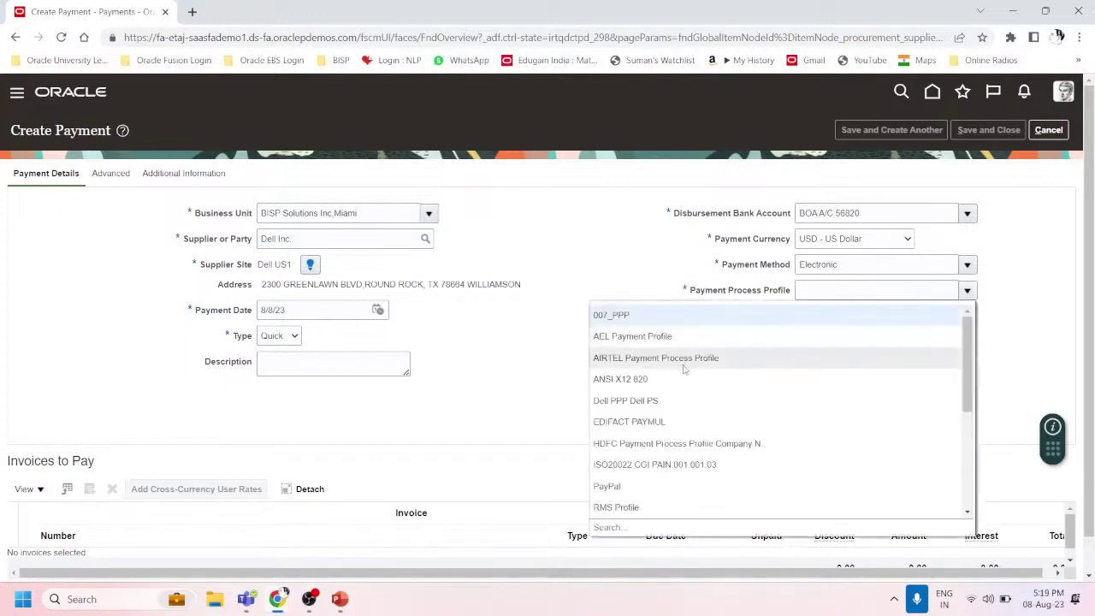
{"action": "left_click", "coordinate": [641, 421]}
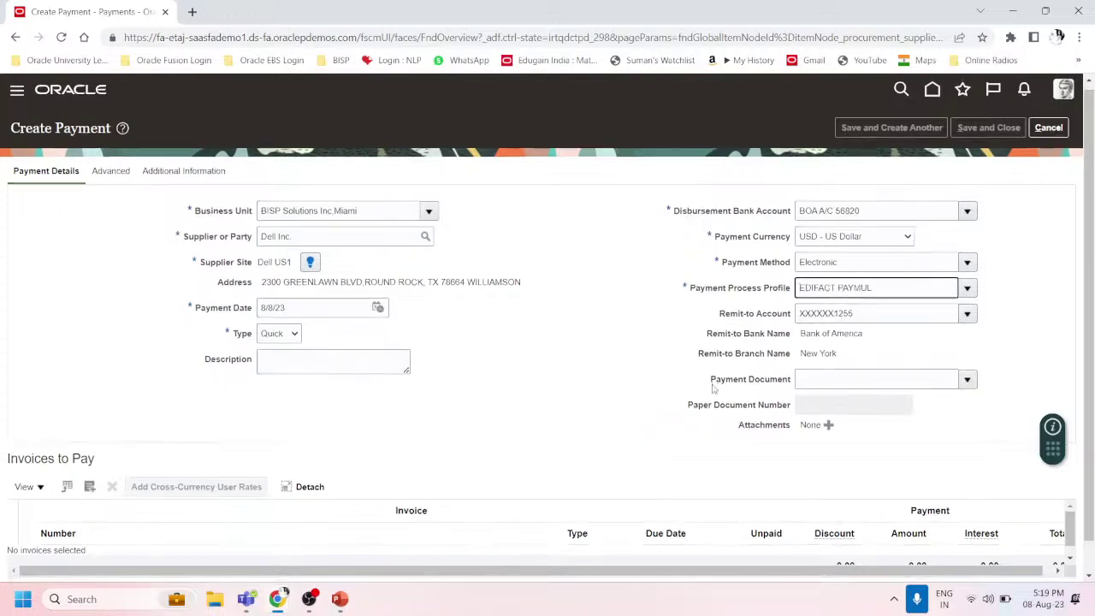
Add invoice DELL/50551 to the payment's list of invoices to pay.
{"action": "scroll", "coordinate": [715, 389], "scroll_direction": "down", "scroll_amount": 1}
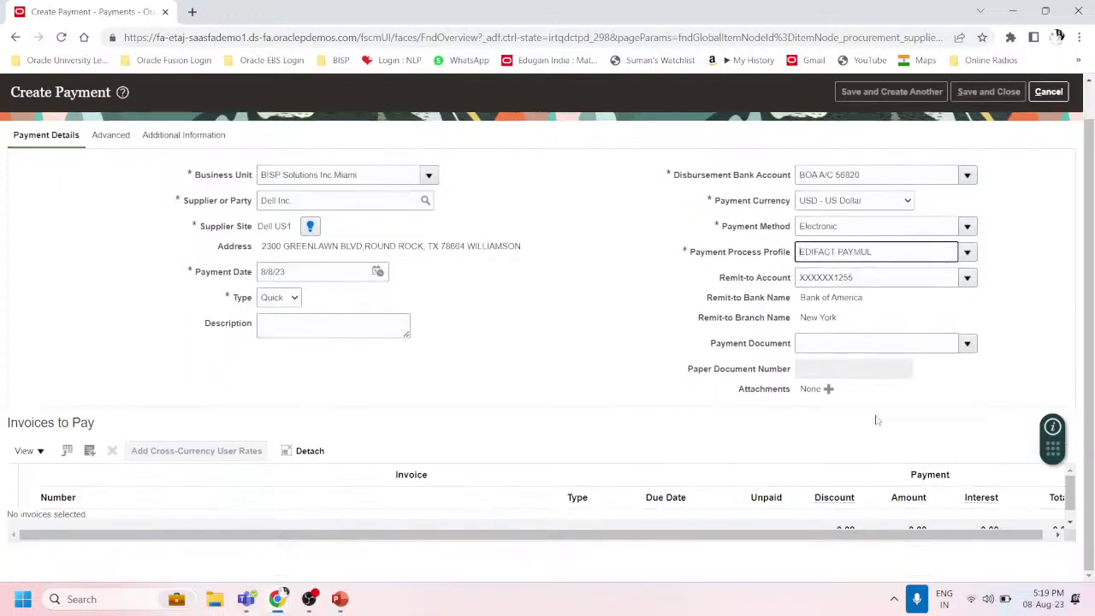
{"action": "left_click", "coordinate": [90, 451]}
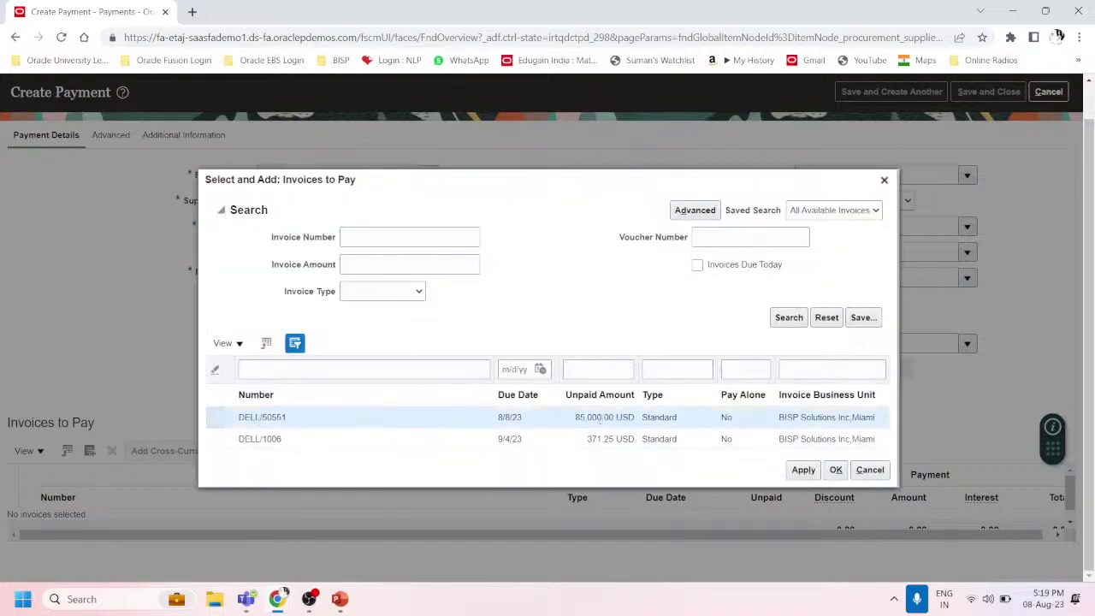
{"action": "left_click", "coordinate": [803, 469]}
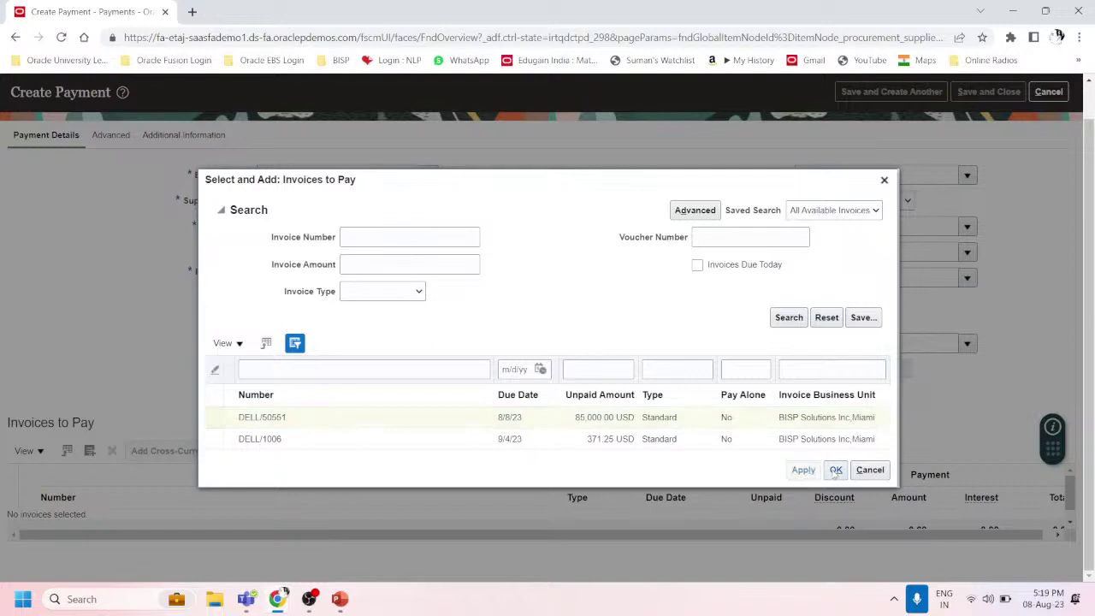
{"action": "left_click", "coordinate": [835, 464]}
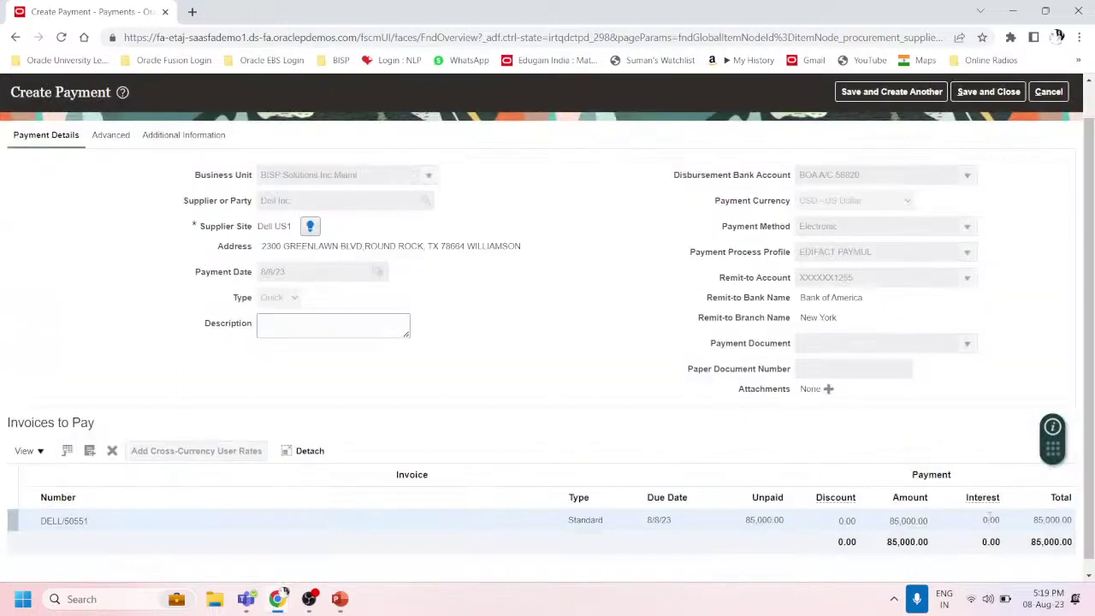
Review the interest amount on the invoice selected for payment and cancel the payment without saving it.
{"action": "scroll", "coordinate": [989, 512], "scroll_direction": "down", "scroll_amount": 1}
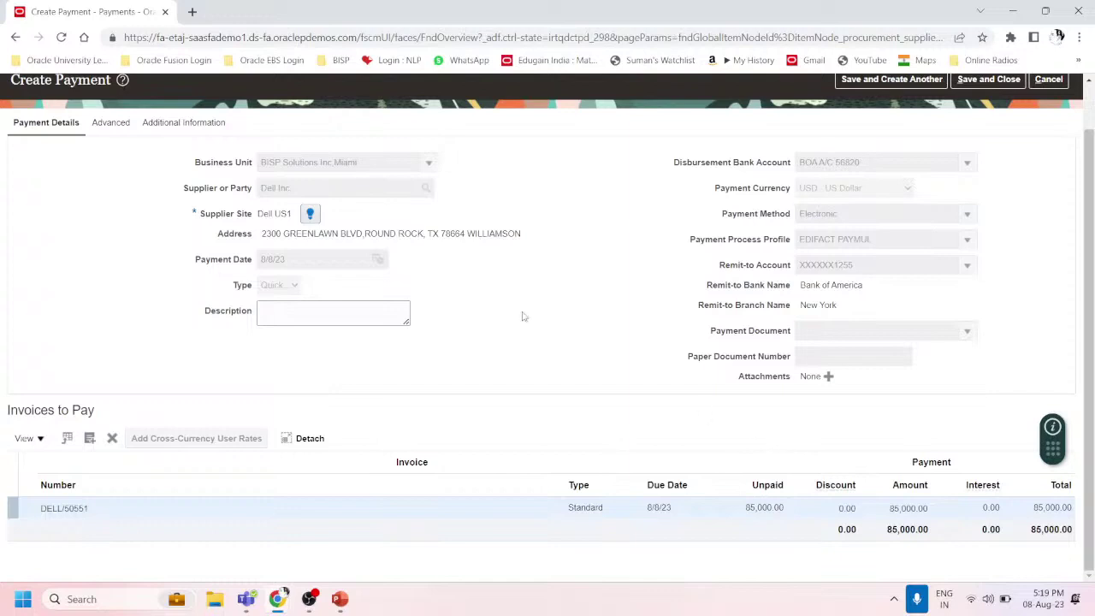
{"action": "scroll", "coordinate": [718, 313], "scroll_direction": "up", "scroll_amount": 1}
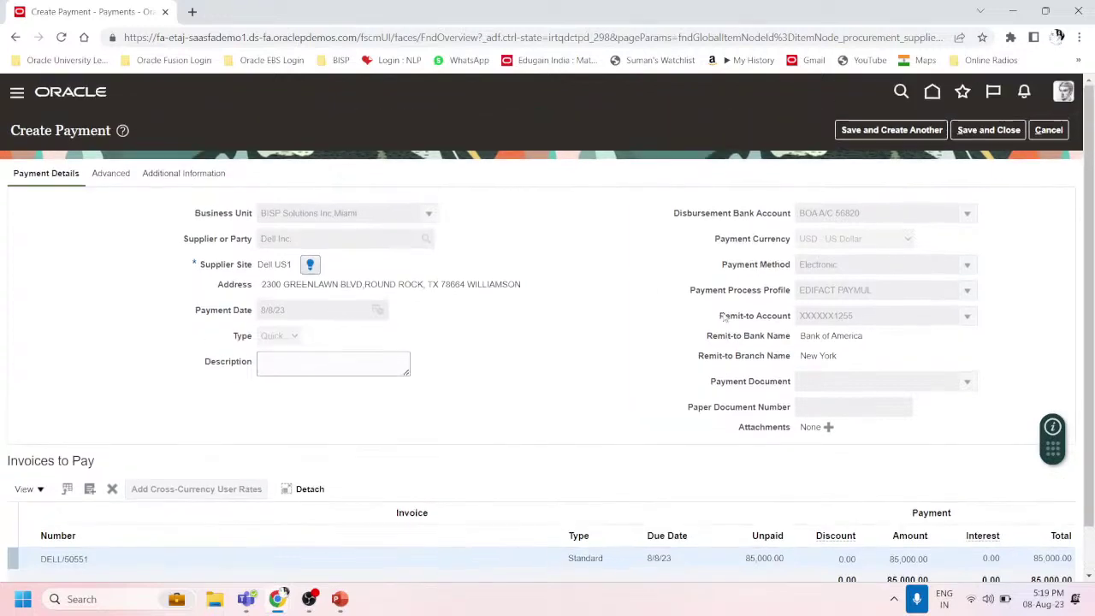
{"action": "left_click", "coordinate": [1049, 130]}
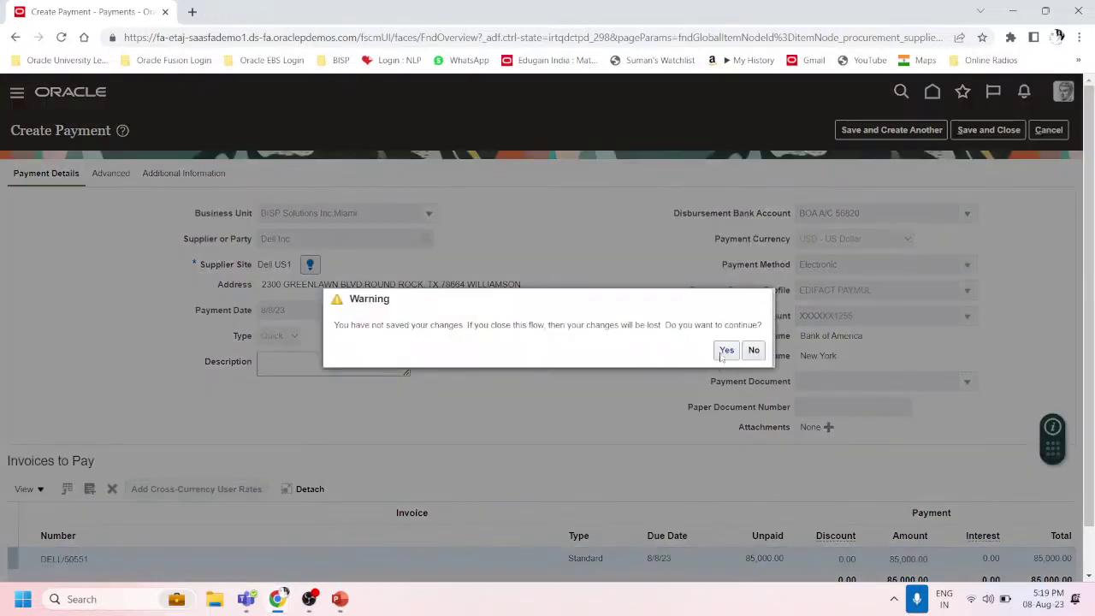
{"action": "left_click", "coordinate": [725, 350]}
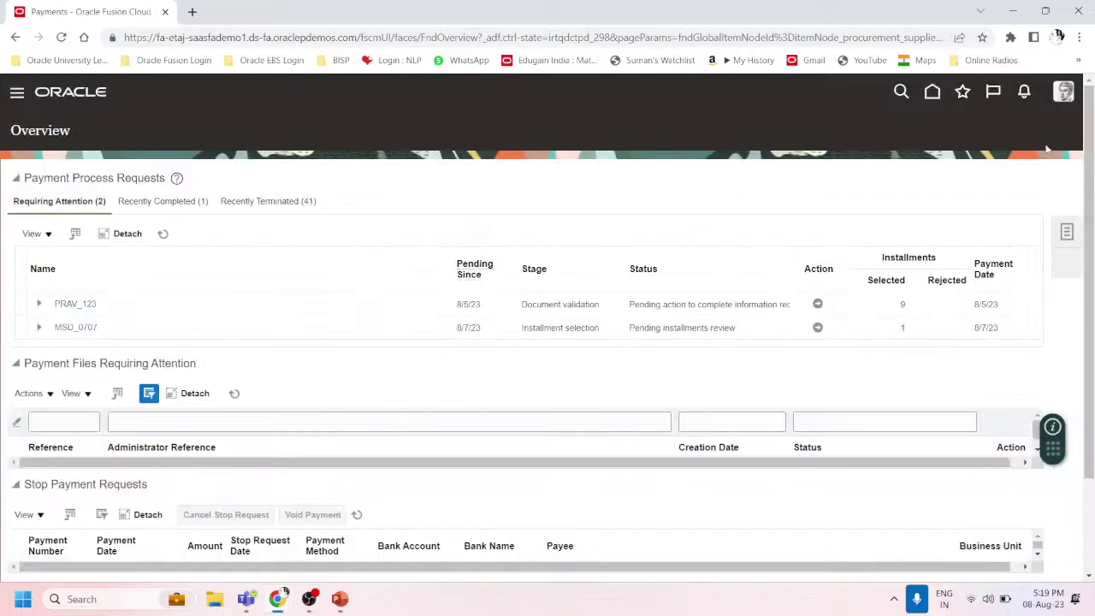
Go to the Payables invoices work area and start creating a new invoice.
{"action": "left_click", "coordinate": [17, 91]}
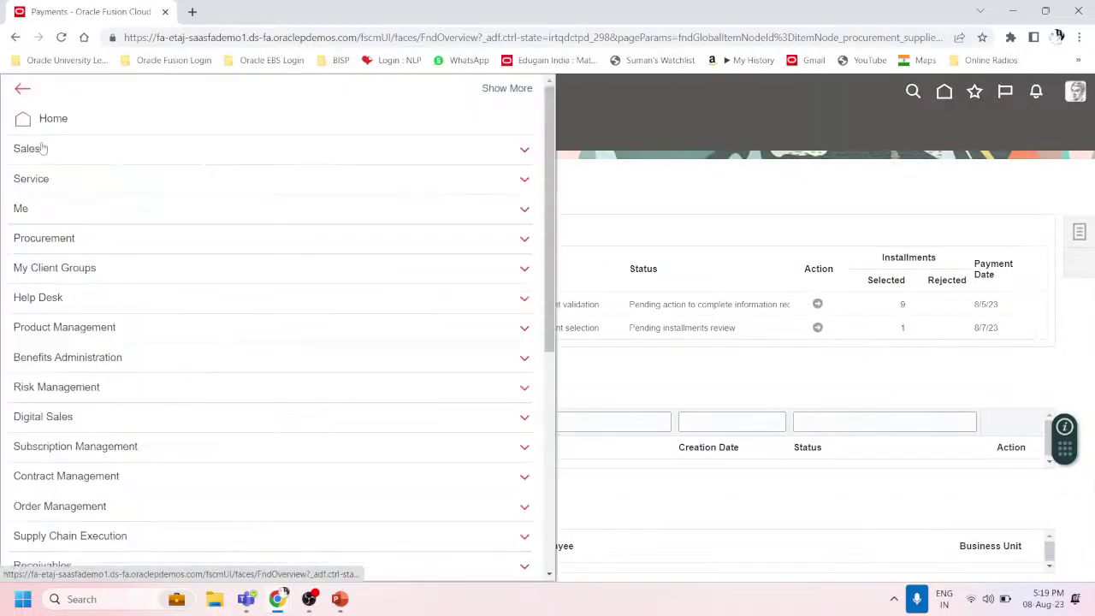
{"action": "scroll", "coordinate": [208, 325], "scroll_direction": "down", "scroll_amount": 3}
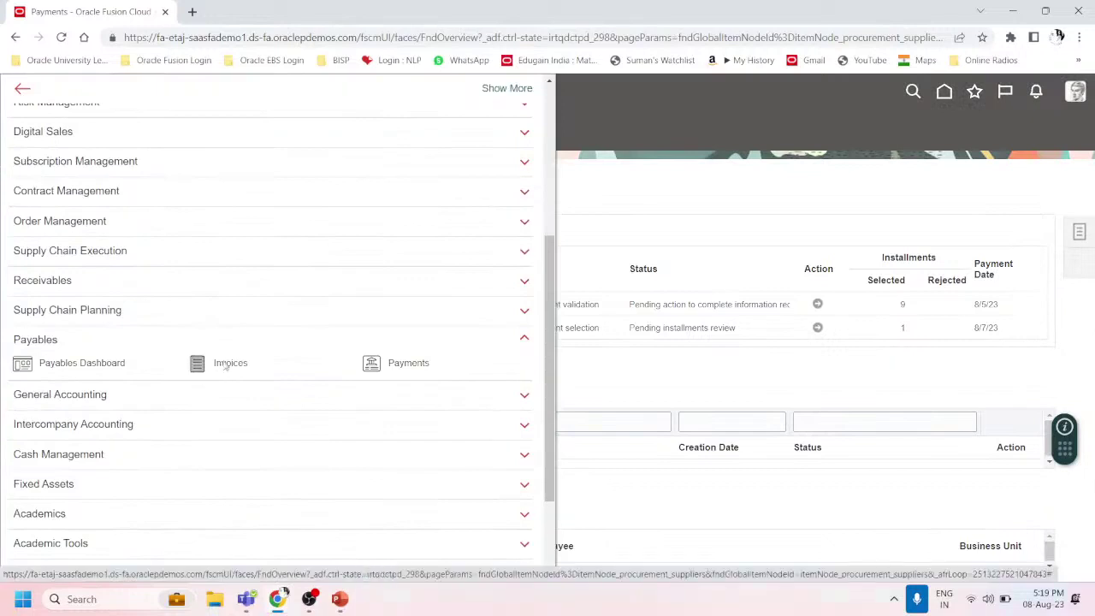
{"action": "left_click", "coordinate": [225, 363]}
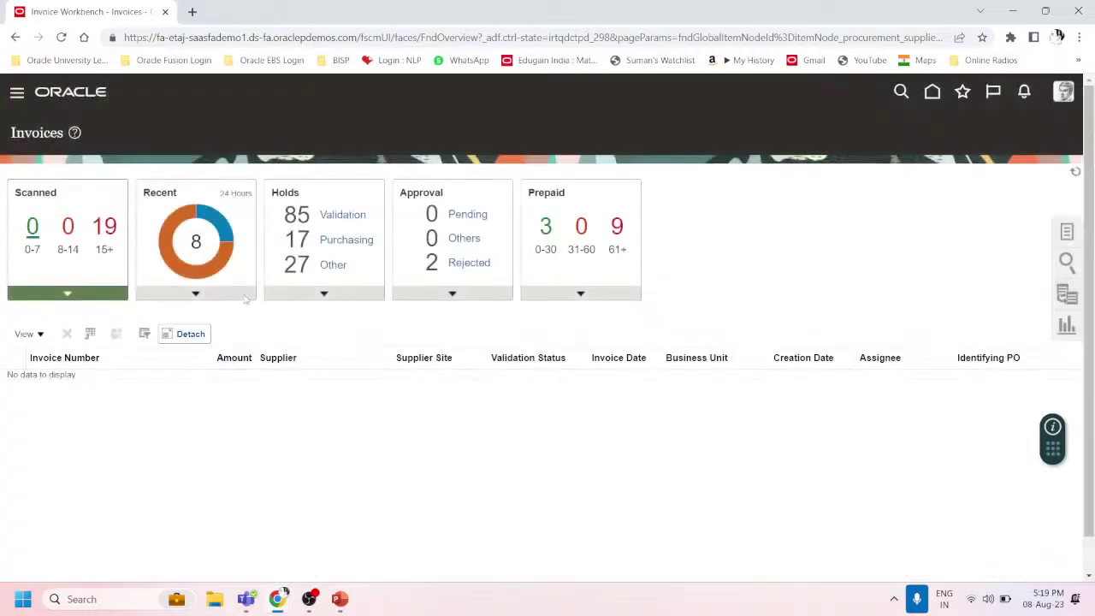
{"action": "left_click", "coordinate": [1066, 231]}
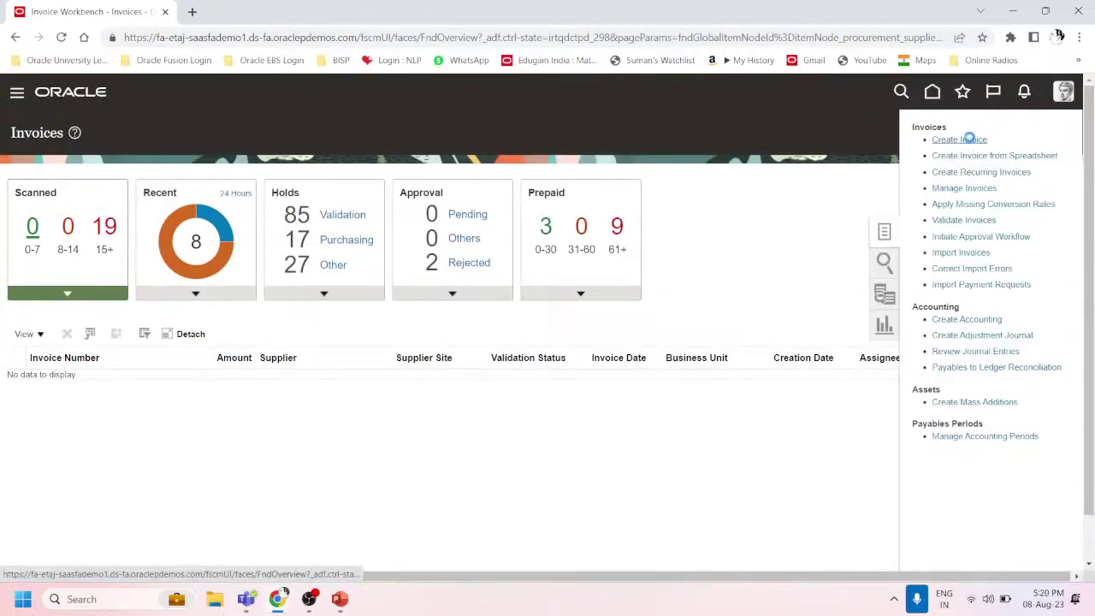
{"action": "left_click", "coordinate": [969, 139]}
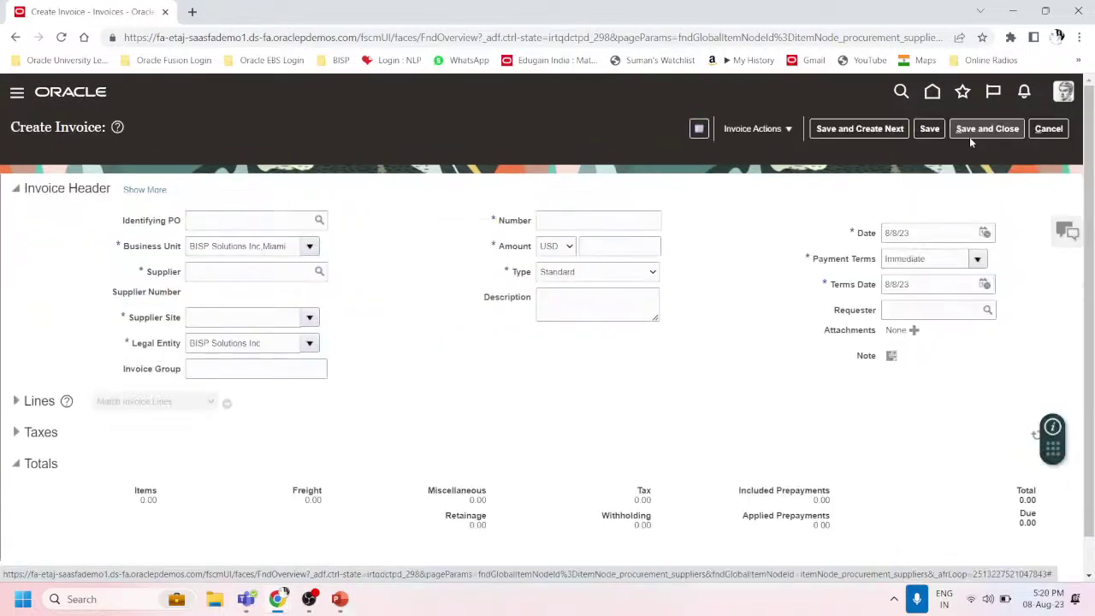
Set the new invoice's supplier to Dell Inc. and its number to DELL/78852.
{"action": "left_click", "coordinate": [223, 271]}
{"action": "type", "text": "DELL IN"}
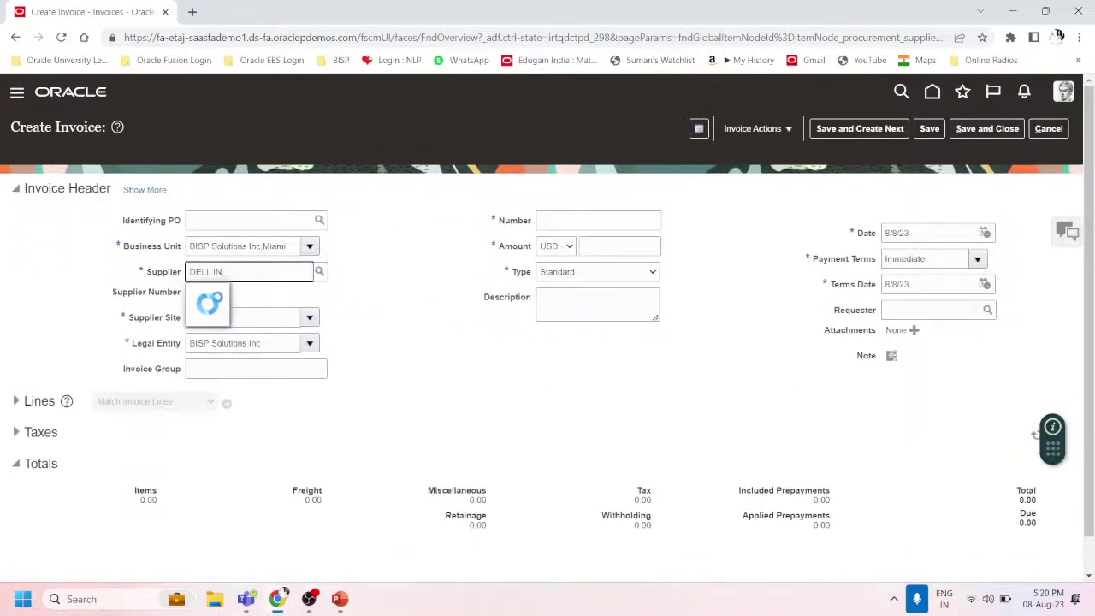
{"action": "left_click", "coordinate": [224, 295]}
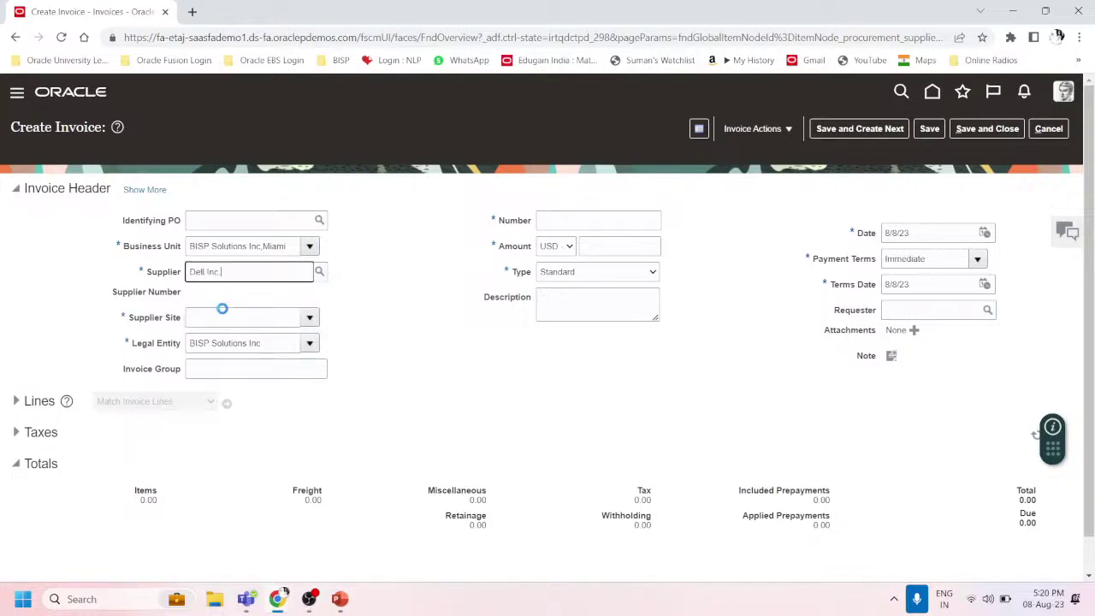
{"action": "left_click", "coordinate": [582, 219]}
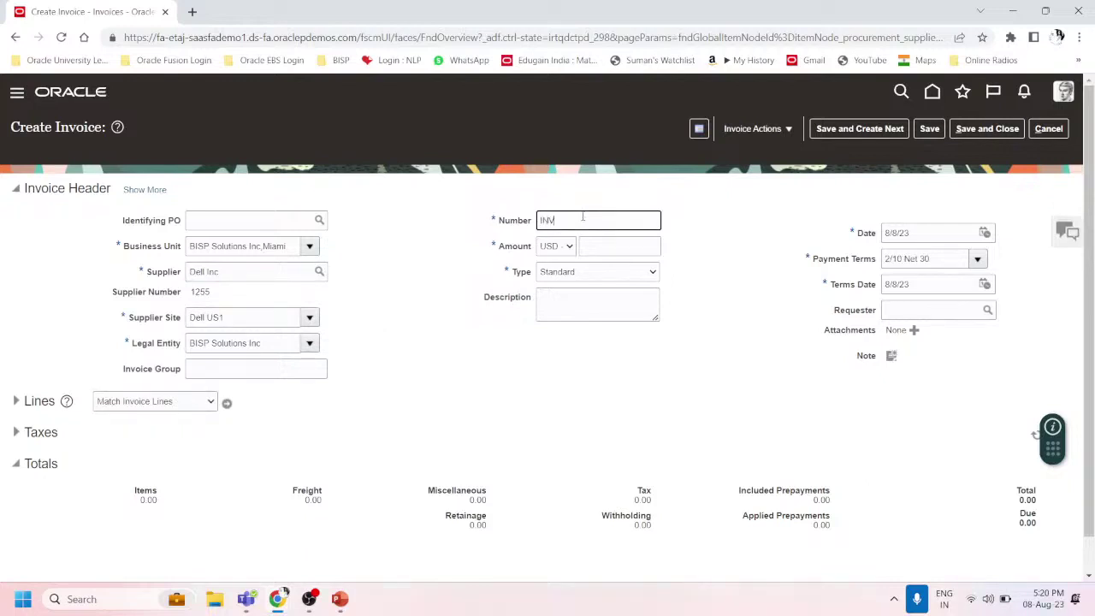
{"action": "type", "text": "INV"}
{"action": "key", "text": "BackSpace"}
{"action": "key", "text": "BackSpace"}
{"action": "type", "text": "DELL/788"}
Set the invoice amount to 125,000 USD.
{"action": "left_click", "coordinate": [623, 245]}
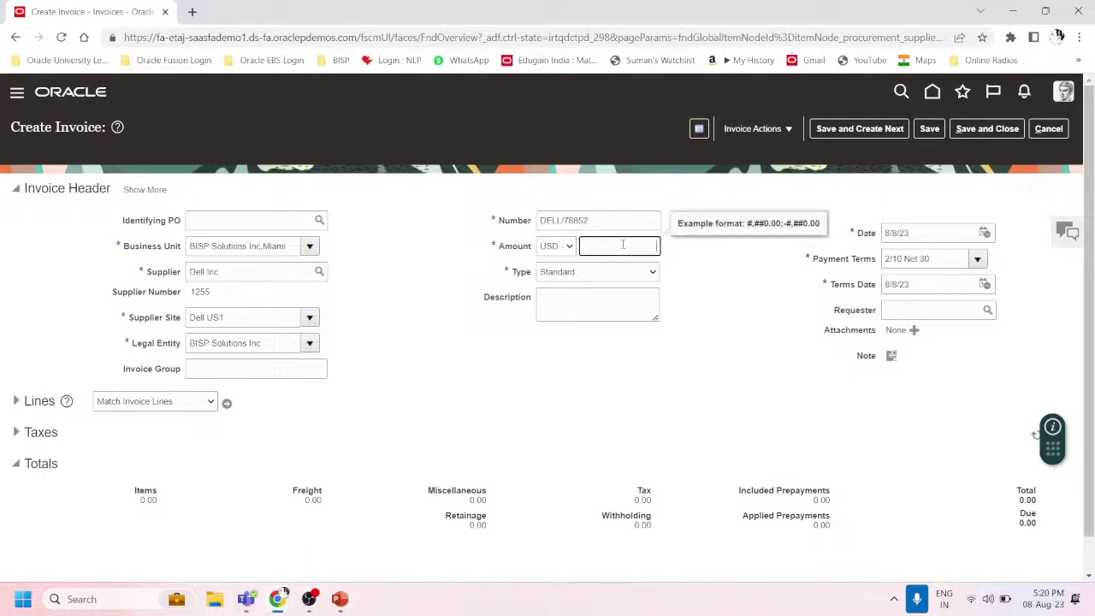
{"action": "type", "text": "1500025000"}
{"action": "key", "text": "Caps_Lock"}
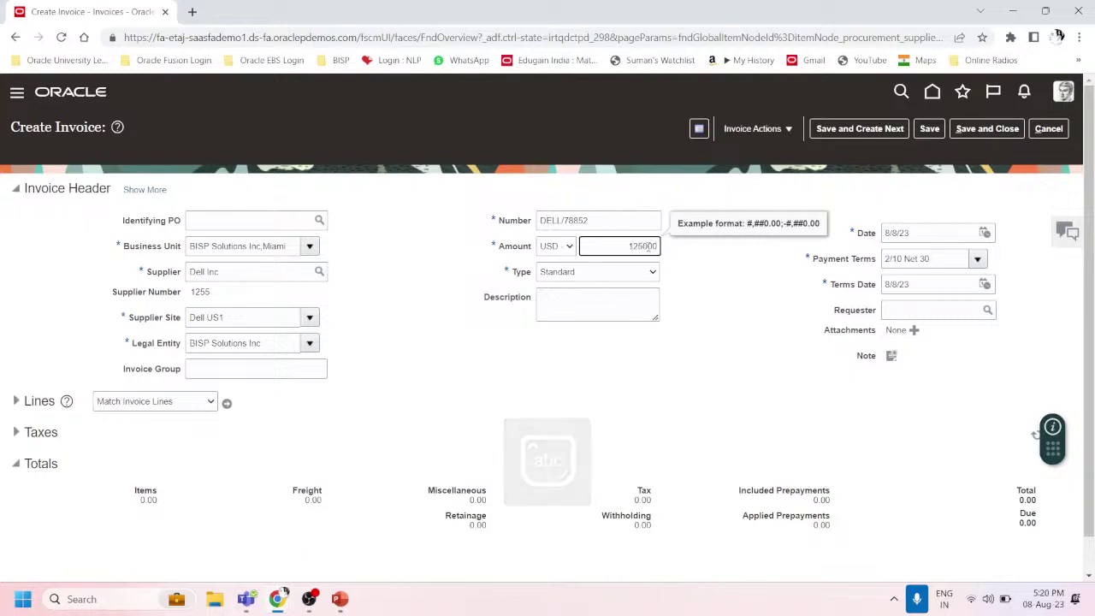
{"action": "left_click", "coordinate": [625, 271]}
{"action": "left_click", "coordinate": [596, 281]}
{"action": "left_click", "coordinate": [594, 295]}
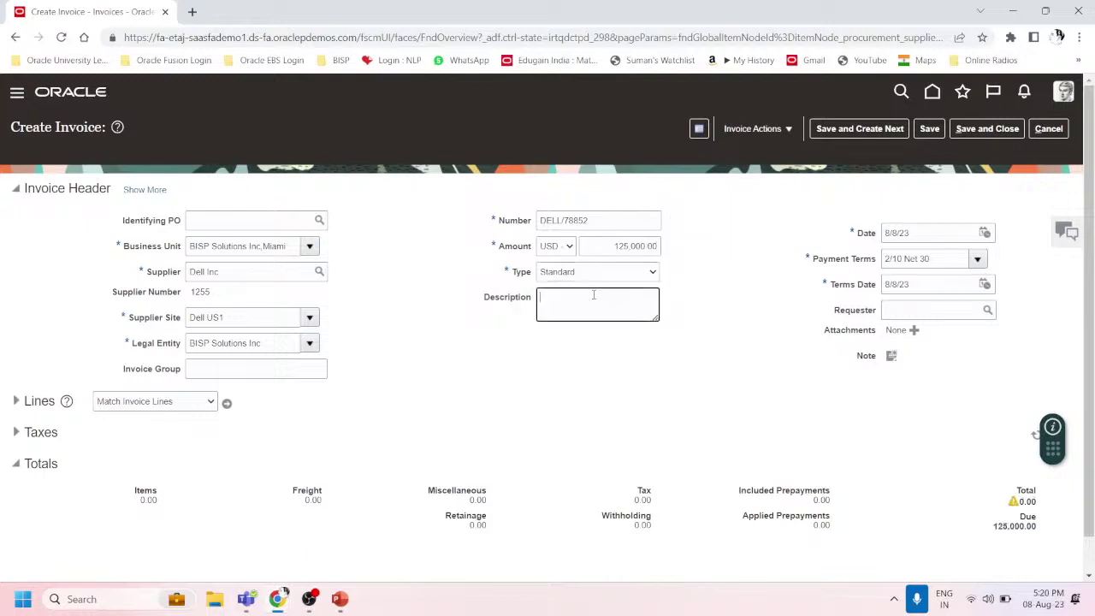
Set the invoice date to 7/1/23.
{"action": "left_click", "coordinate": [934, 233]}
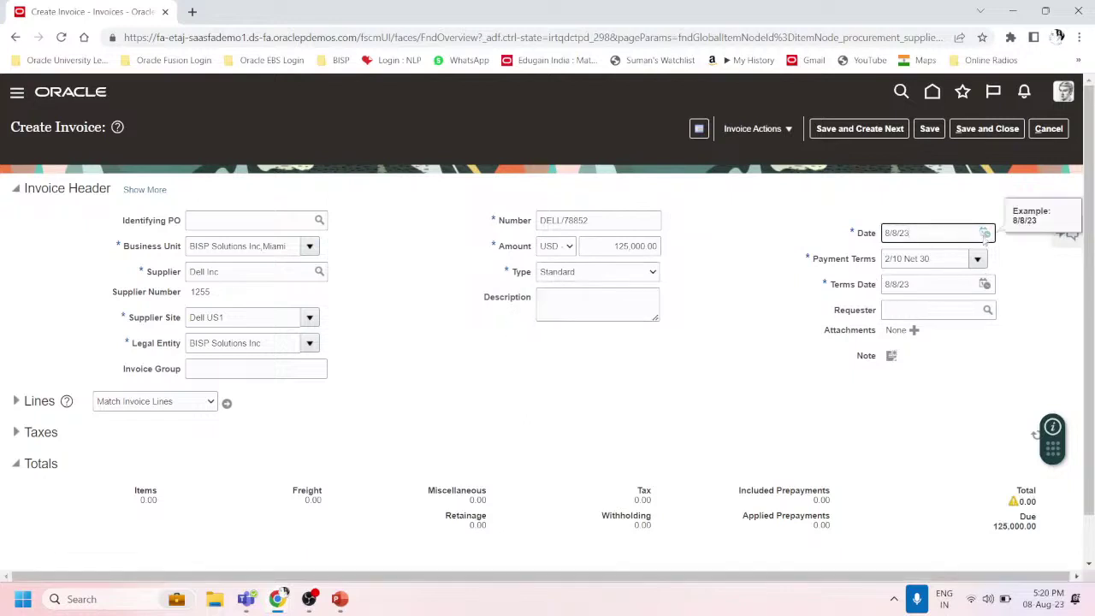
{"action": "left_click", "coordinate": [984, 233]}
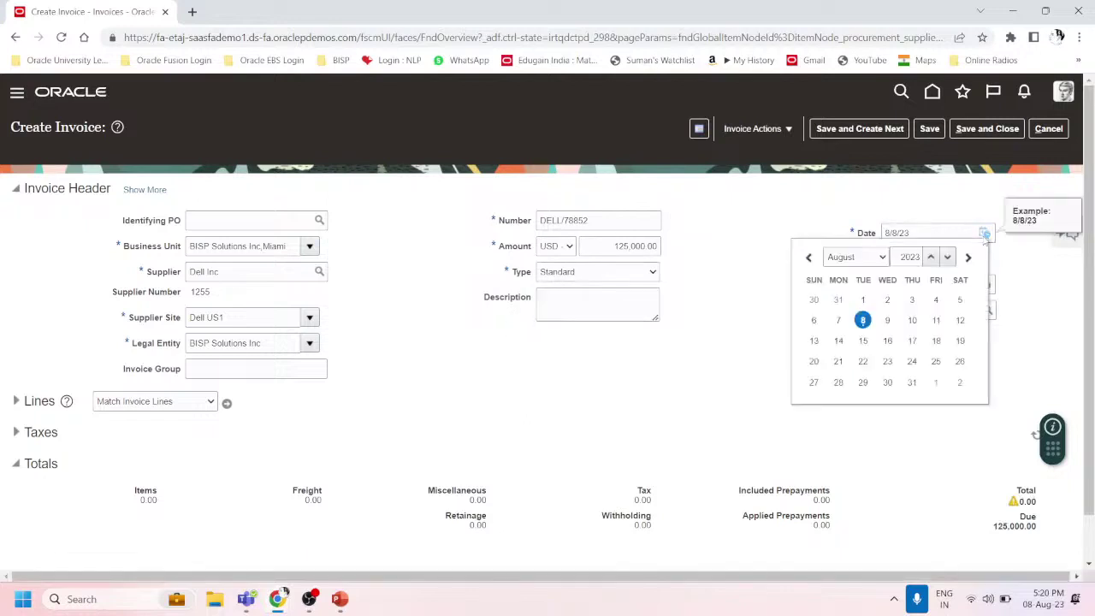
{"action": "left_click", "coordinate": [855, 257]}
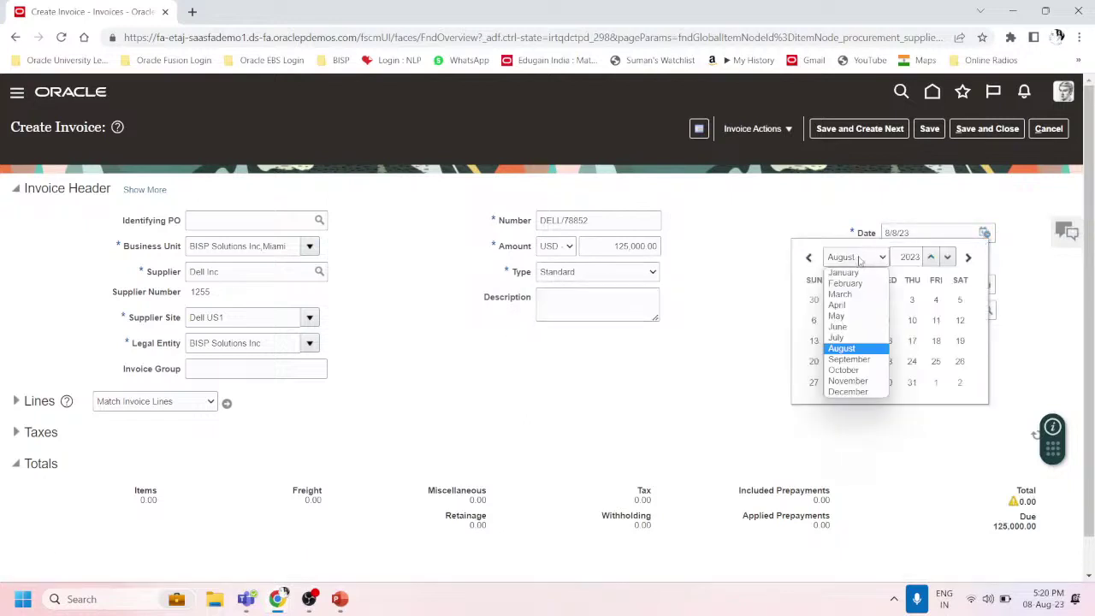
{"action": "left_click", "coordinate": [838, 338]}
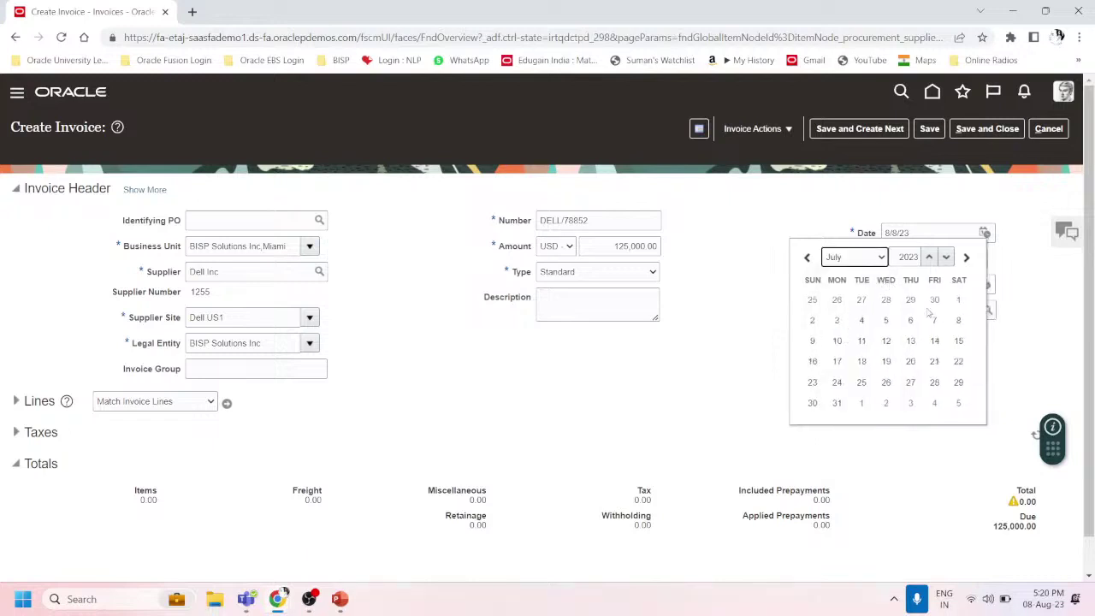
{"action": "left_click", "coordinate": [955, 300]}
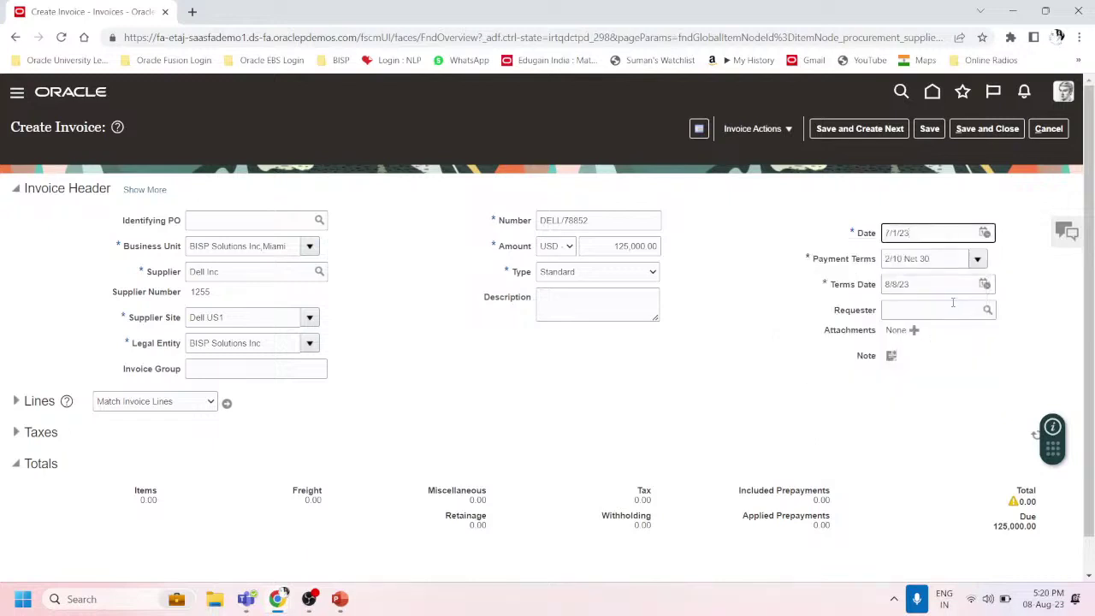
Set the payment terms to Immediate and the invoice amount to 85,000, with the invoice lines section expanded.
{"action": "left_click", "coordinate": [954, 260]}
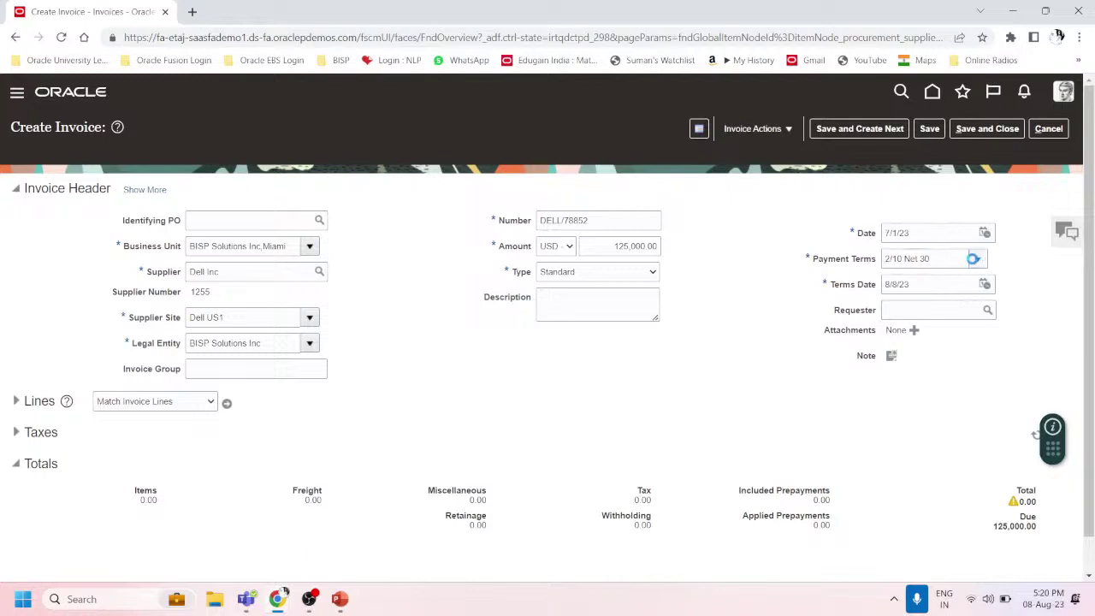
{"action": "left_click", "coordinate": [734, 346]}
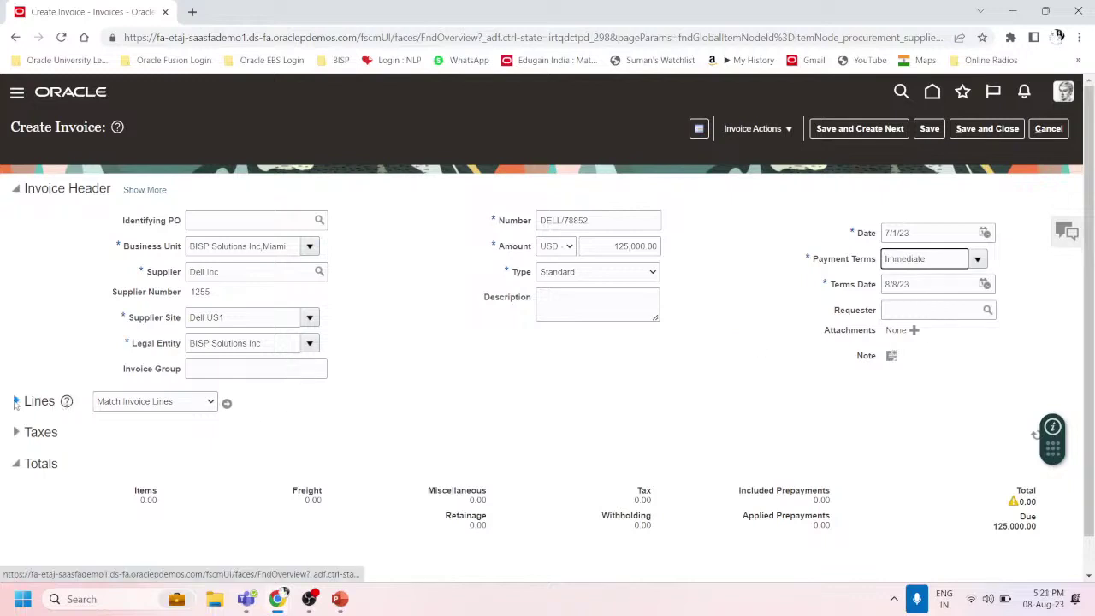
{"action": "left_click", "coordinate": [15, 401]}
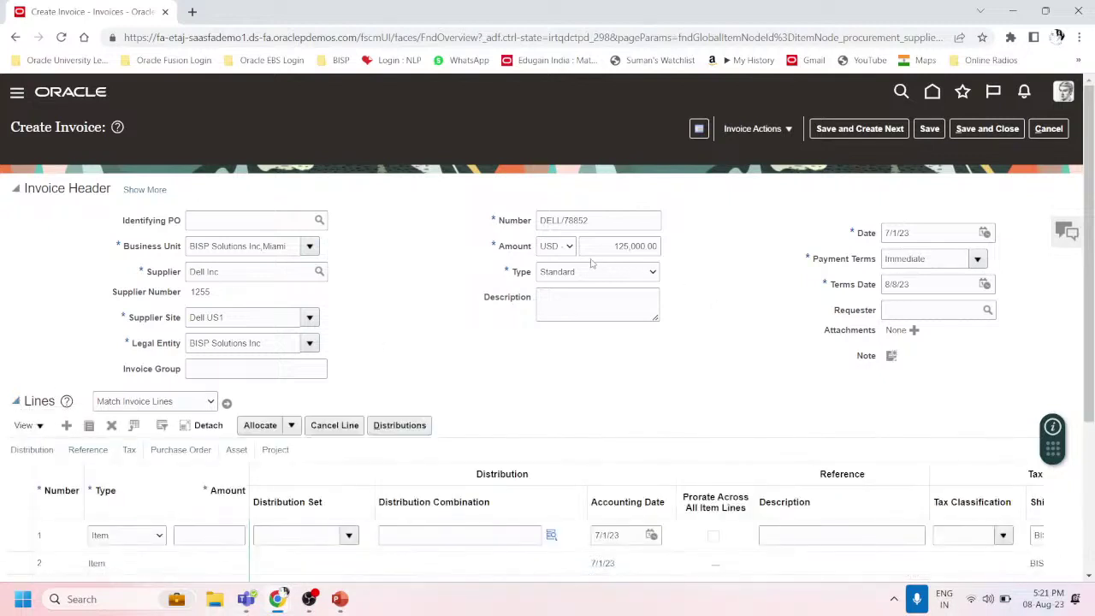
{"action": "left_click", "coordinate": [612, 246]}
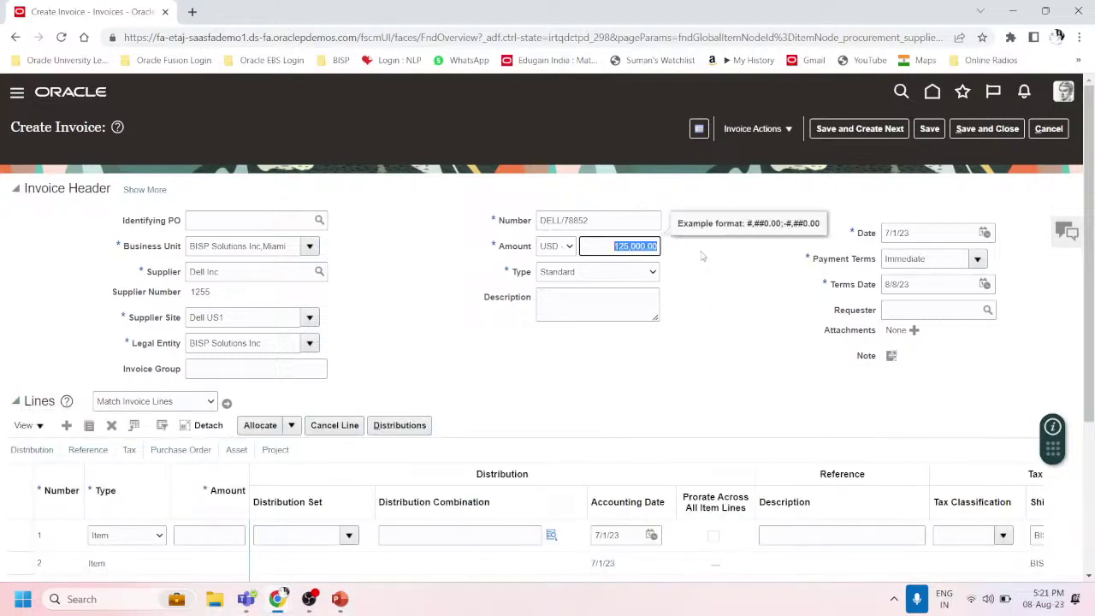
{"action": "type", "text": "85000"}
Set the invoice date to 6/30/23.
{"action": "left_click", "coordinate": [937, 234]}
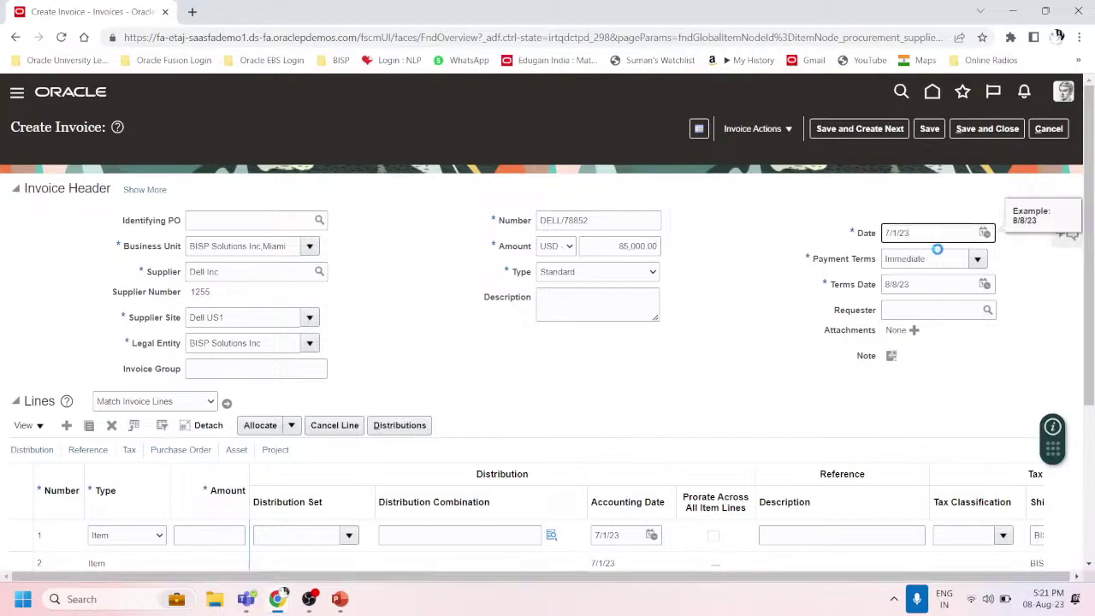
{"action": "left_click", "coordinate": [984, 234]}
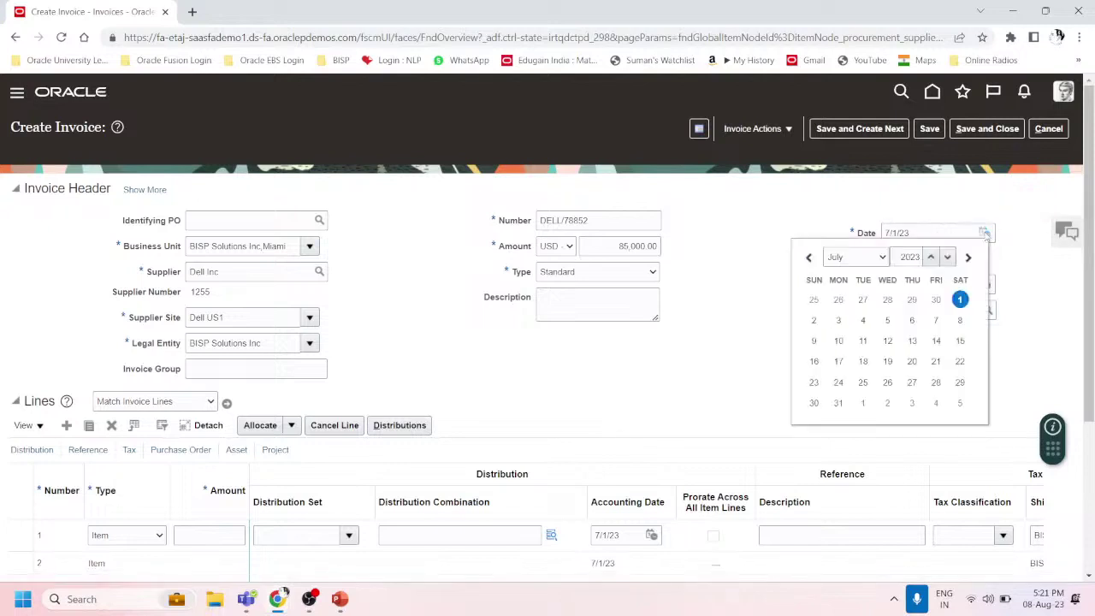
{"action": "left_click", "coordinate": [874, 260]}
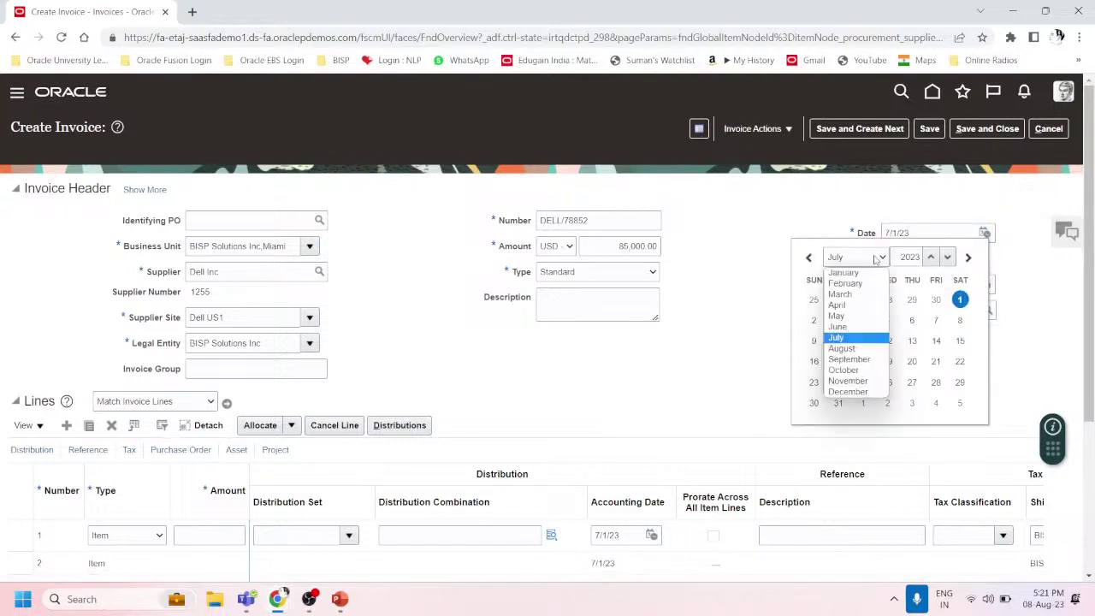
{"action": "left_click", "coordinate": [846, 329]}
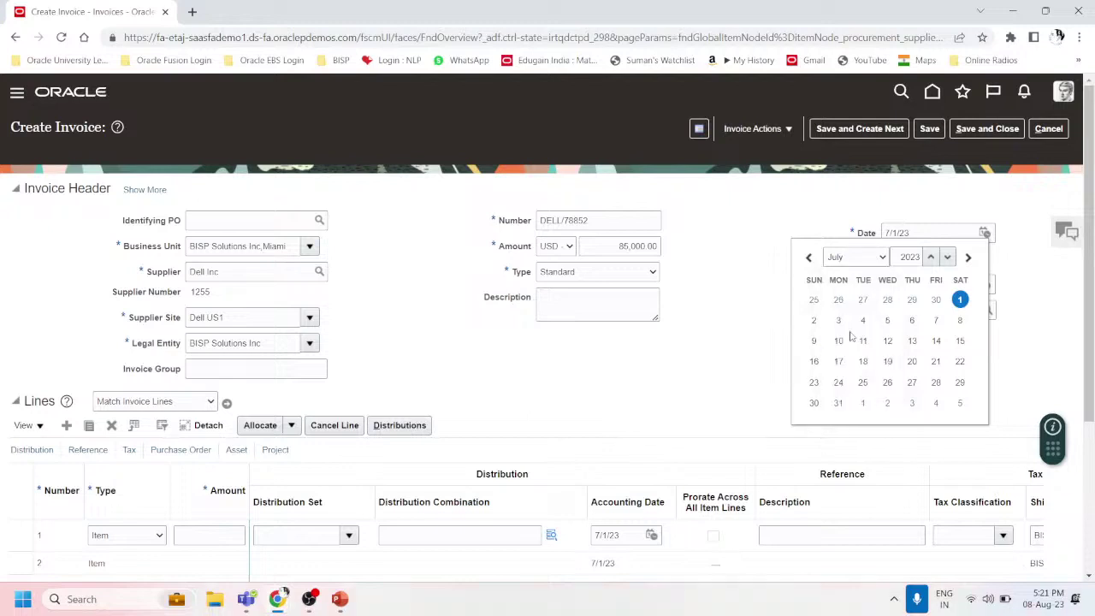
{"action": "left_click", "coordinate": [935, 382]}
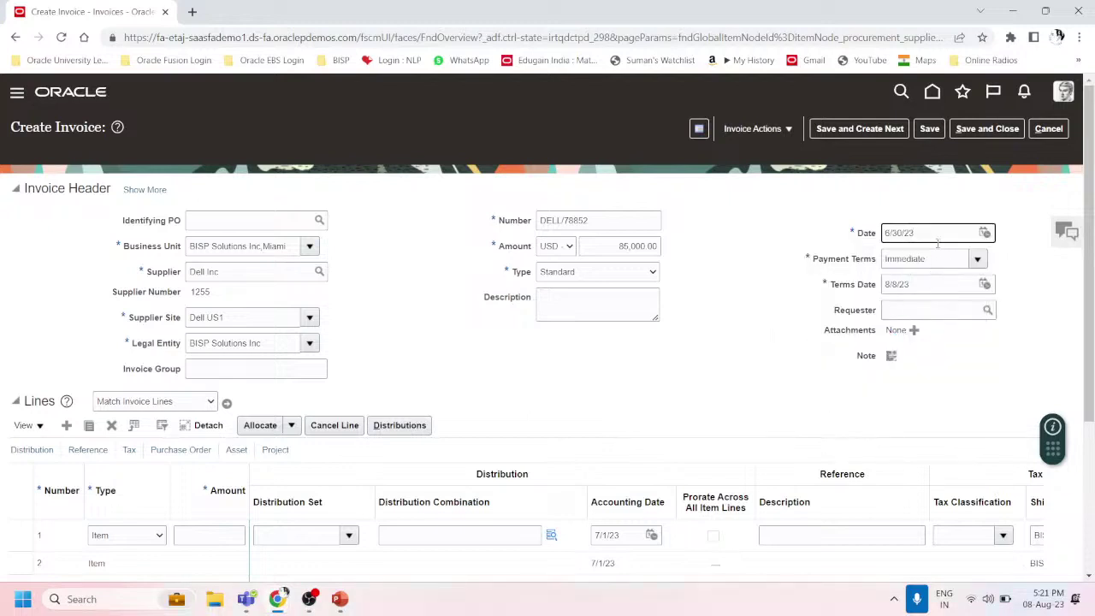
Copy the invoice date into the terms date so that it is also 6/30/23.
{"action": "key", "text": "Tab"}
{"action": "key", "text": "shift+Tab"}
{"action": "key", "text": "ctrl+c"}
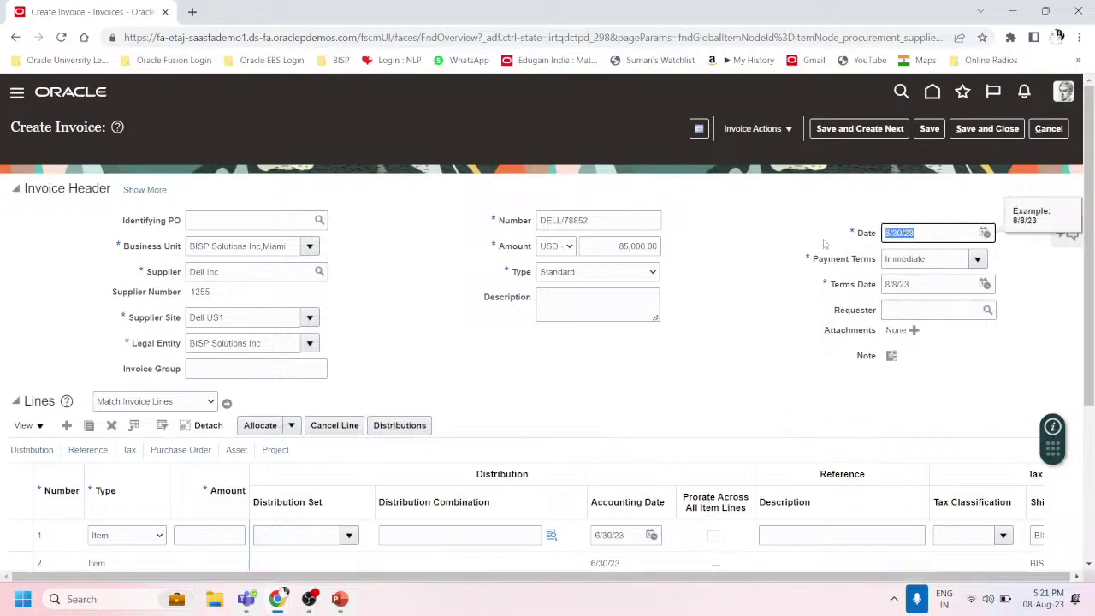
{"action": "key", "text": "Tab"}
{"action": "key", "text": "ctrl+v"}
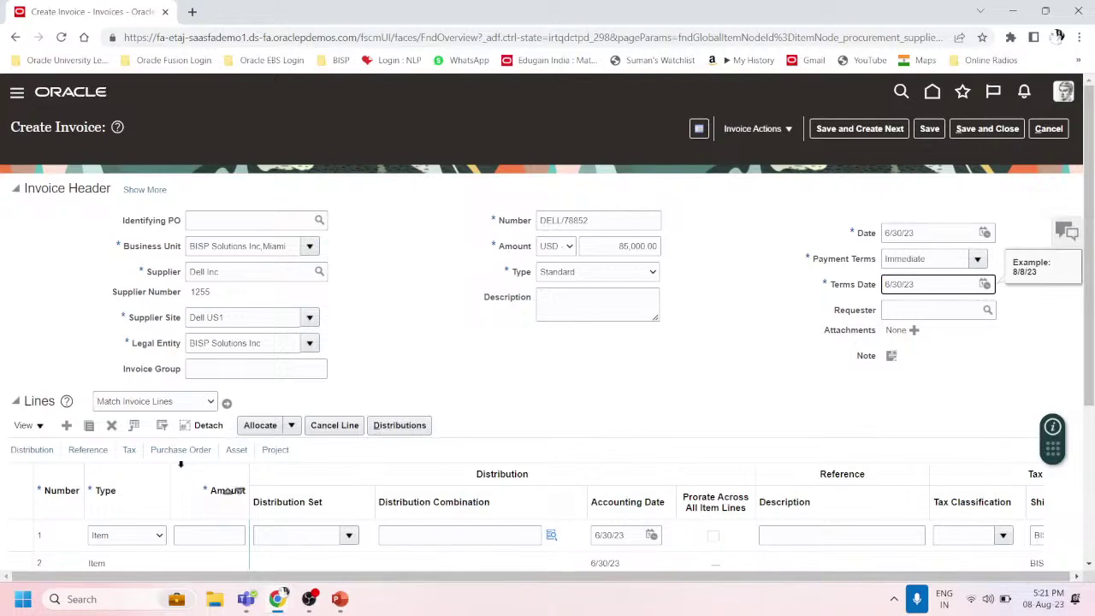
Enter 85,000 as the amount of the first invoice line.
{"action": "scroll", "coordinate": [224, 463], "scroll_direction": "down", "scroll_amount": 1}
{"action": "left_click", "coordinate": [224, 463]}
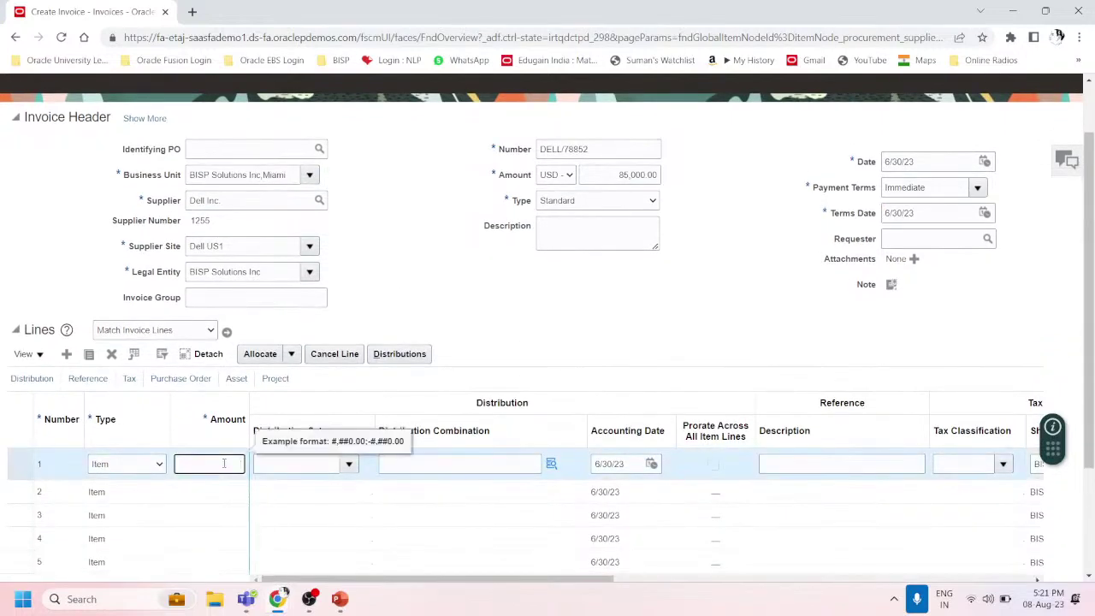
{"action": "type", "text": "85000"}
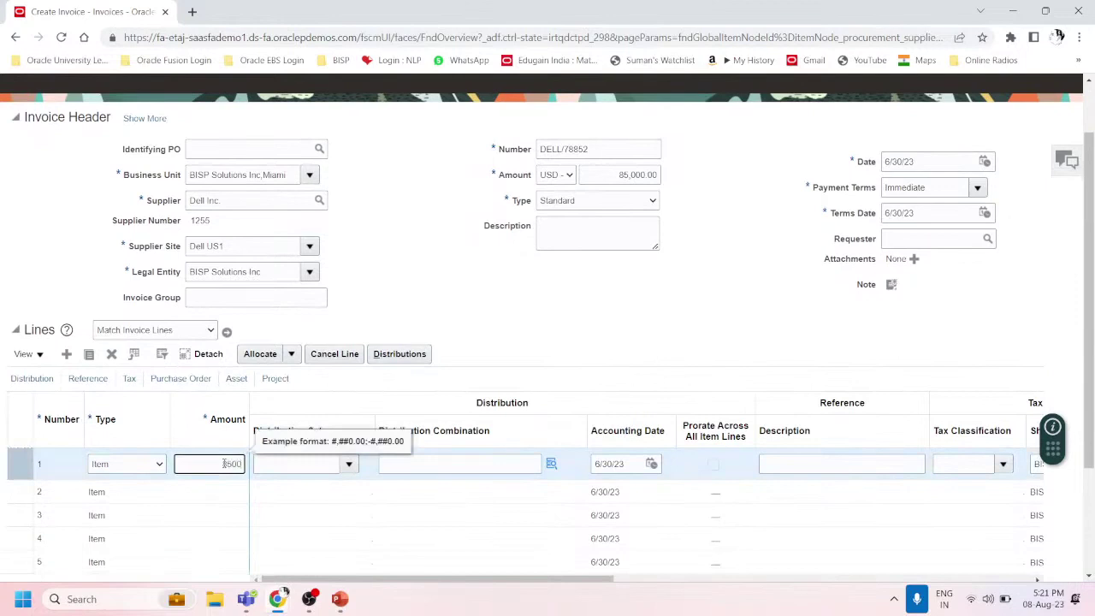
For the first line's distribution combination, set Company to 201, Cost Center to 000 and Account to 17810 (Computers).
{"action": "left_click", "coordinate": [459, 462]}
{"action": "left_click", "coordinate": [551, 464]}
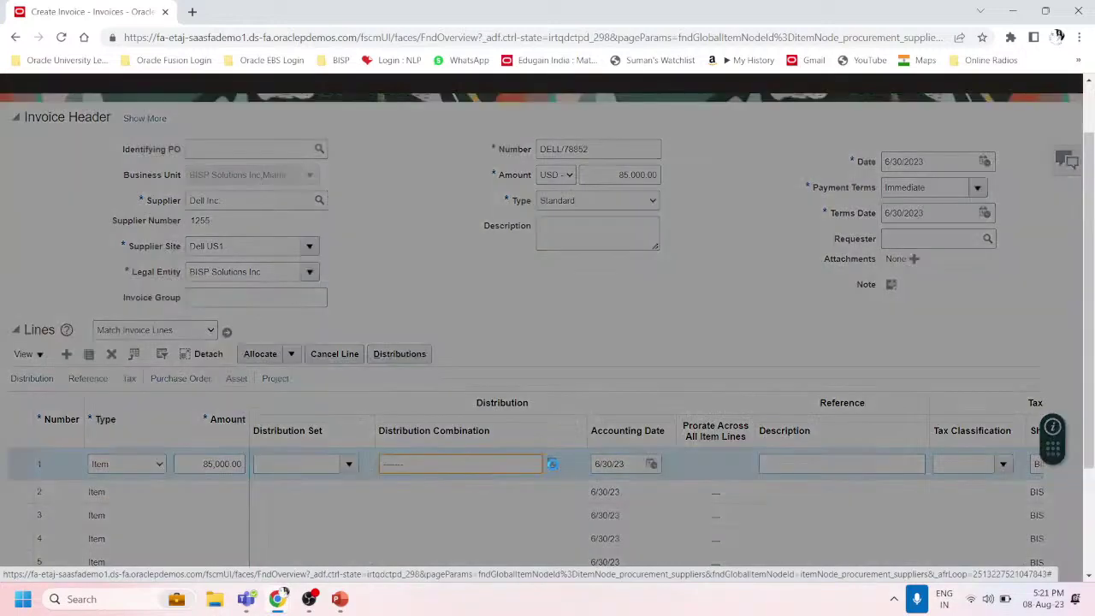
{"action": "key", "text": "Escape"}
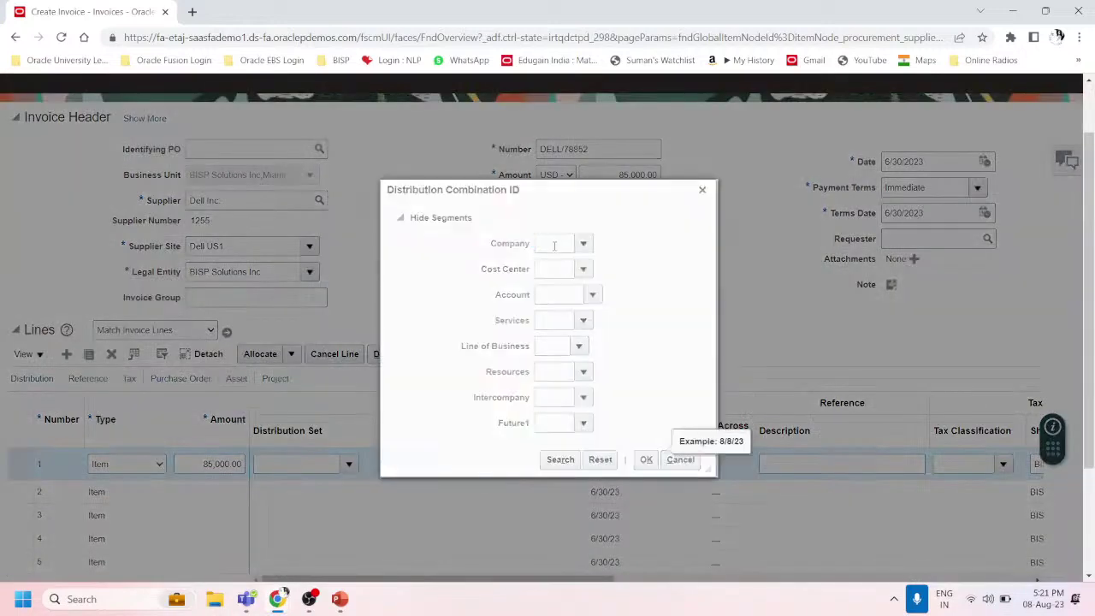
{"action": "left_click", "coordinate": [554, 242]}
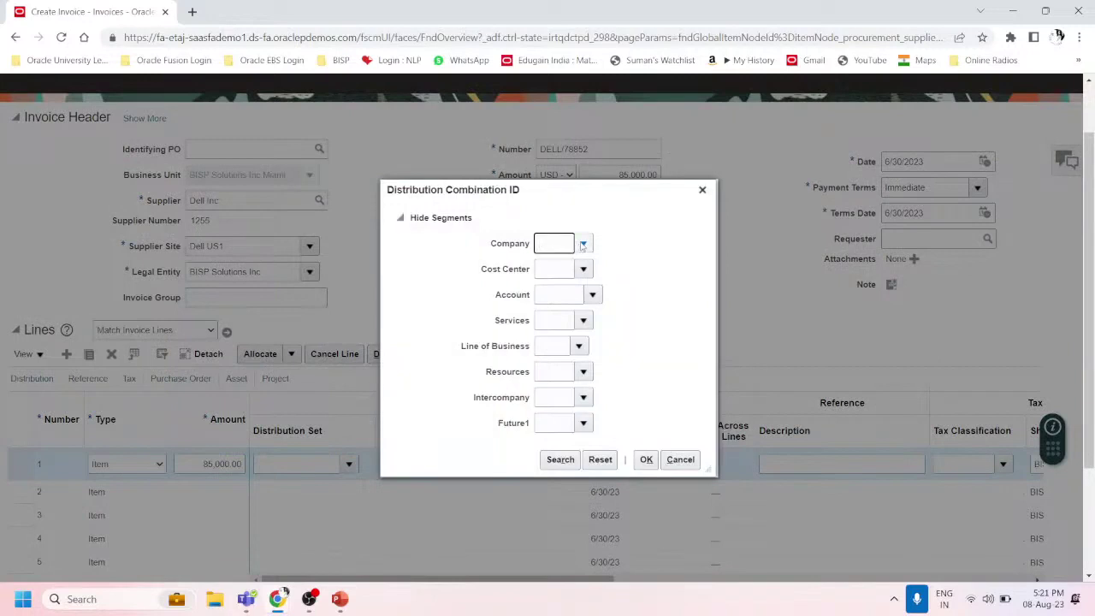
{"action": "type", "text": "201"}
{"action": "left_click", "coordinate": [546, 270]}
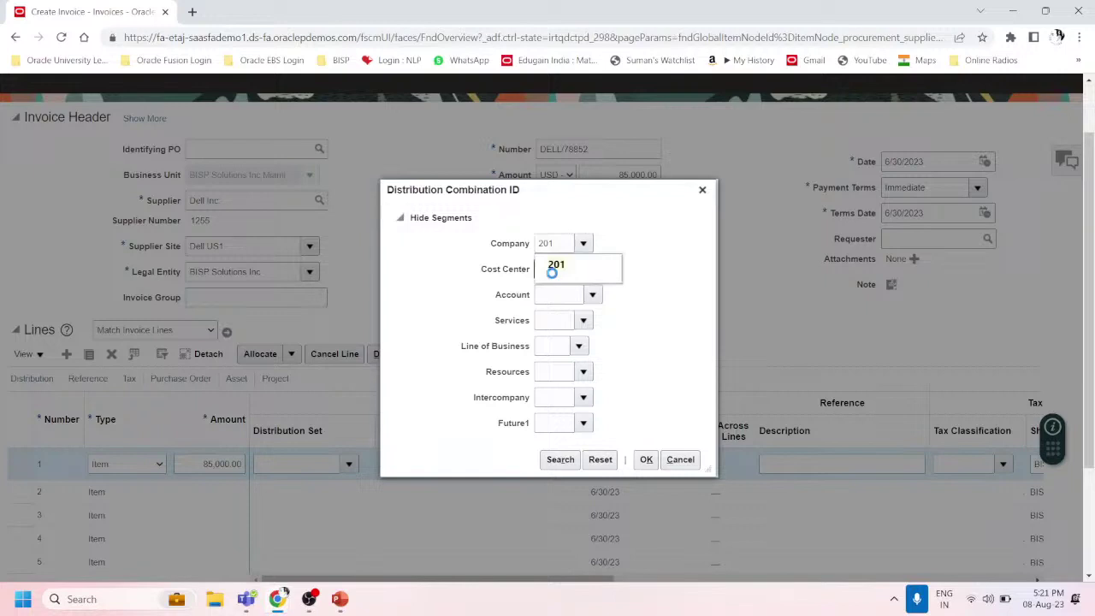
{"action": "type", "text": "000"}
{"action": "key", "text": "Tab"}
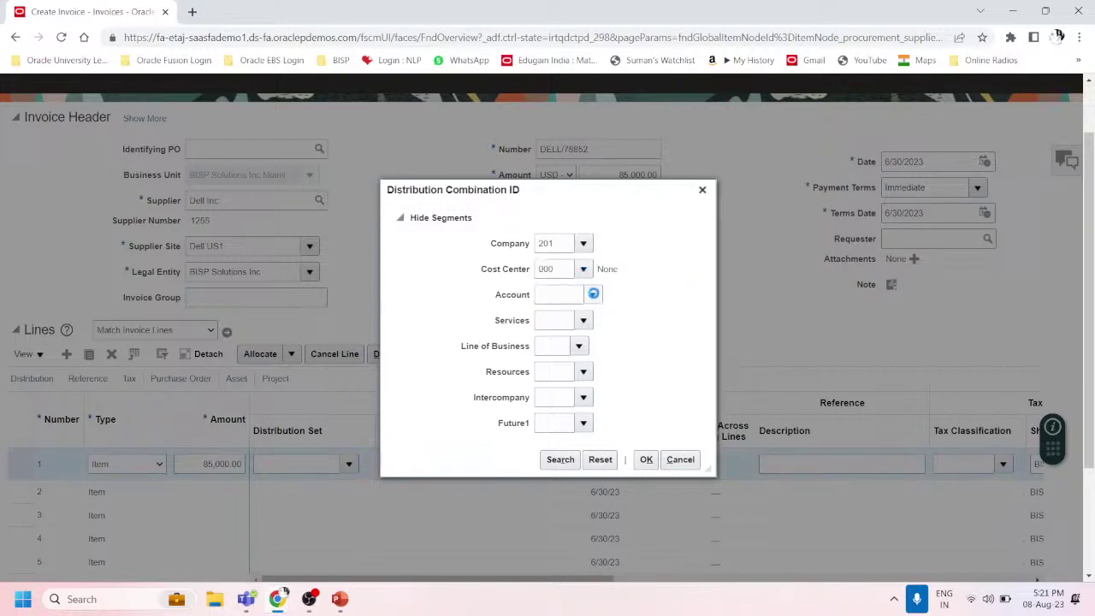
{"action": "left_click", "coordinate": [593, 294]}
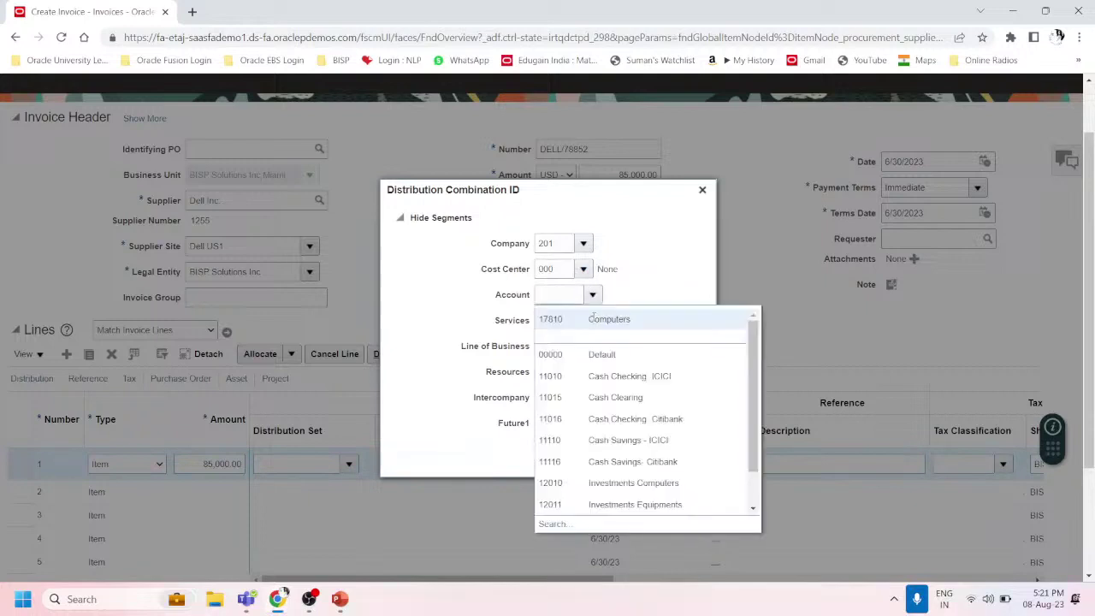
{"action": "key", "text": "Escape"}
Fill the remaining distribution segments with Services 000, Line of Business 00, Resources 000, Intercompany 201 and Future1 000.
{"action": "left_click", "coordinate": [541, 321]}
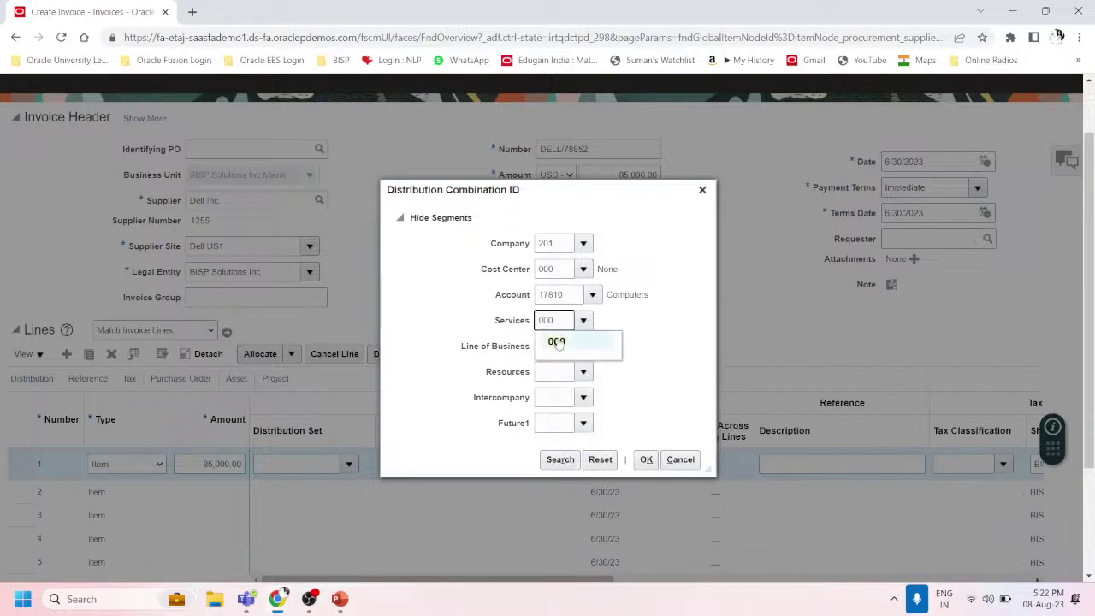
{"action": "left_click", "coordinate": [549, 347]}
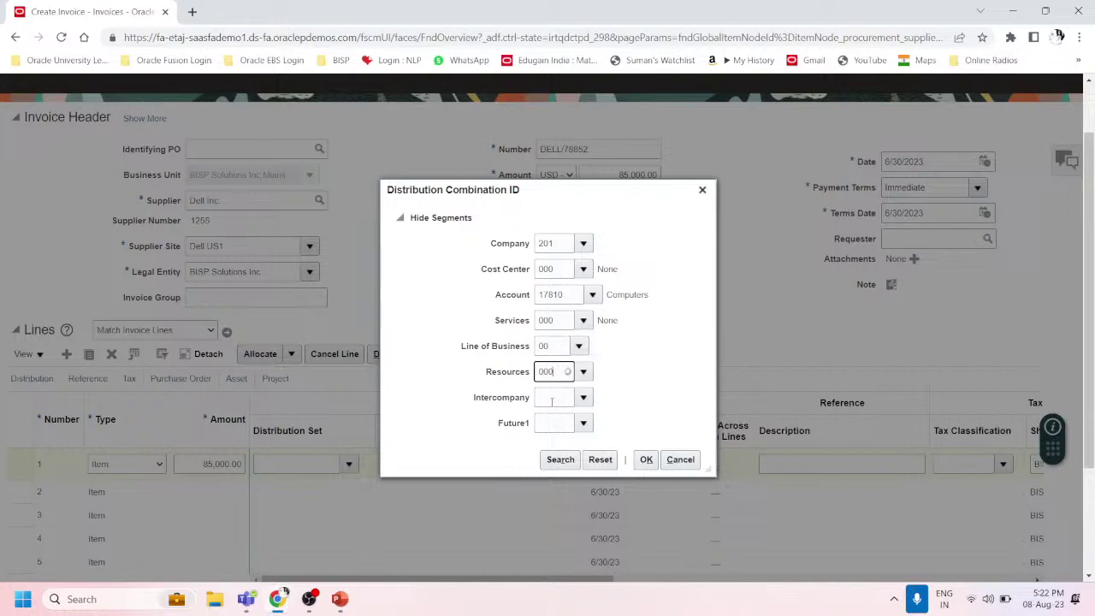
{"action": "left_click", "coordinate": [554, 399]}
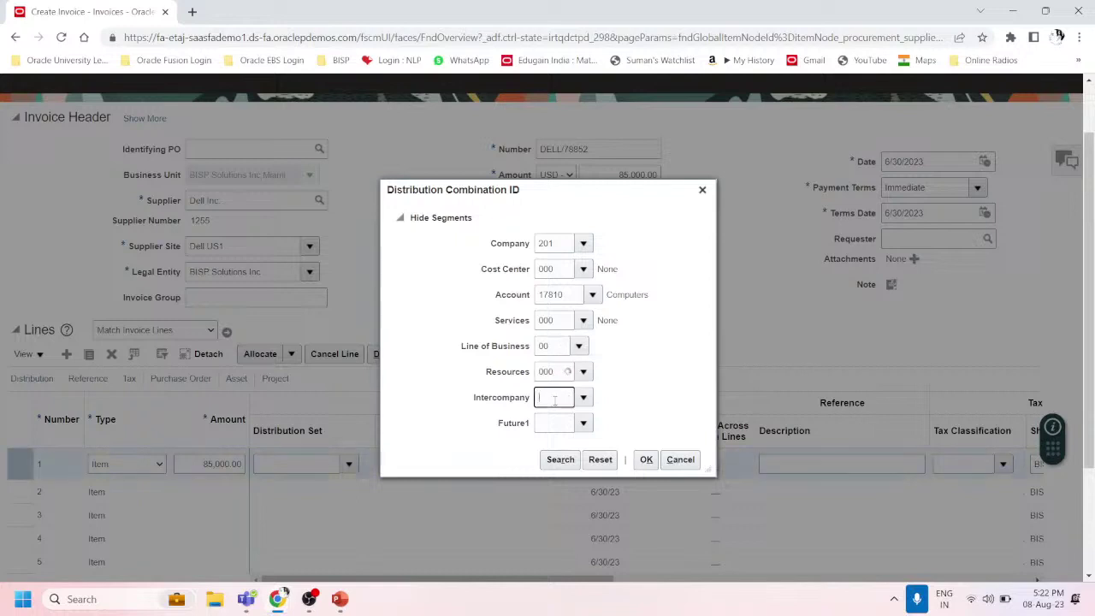
{"action": "type", "text": "20"}
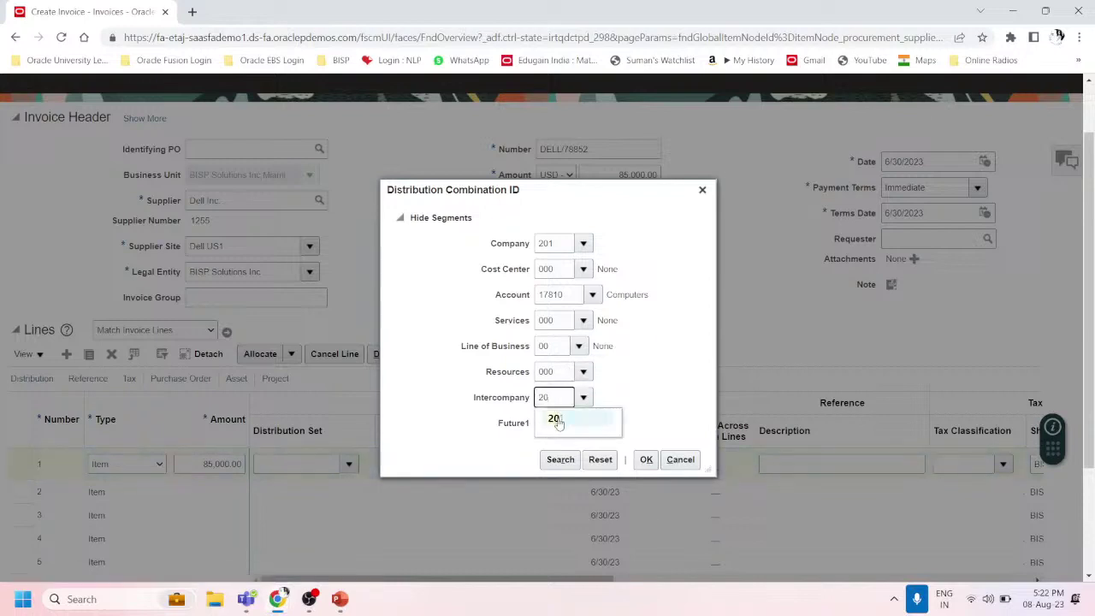
{"action": "left_click", "coordinate": [558, 421]}
{"action": "left_click", "coordinate": [559, 397]}
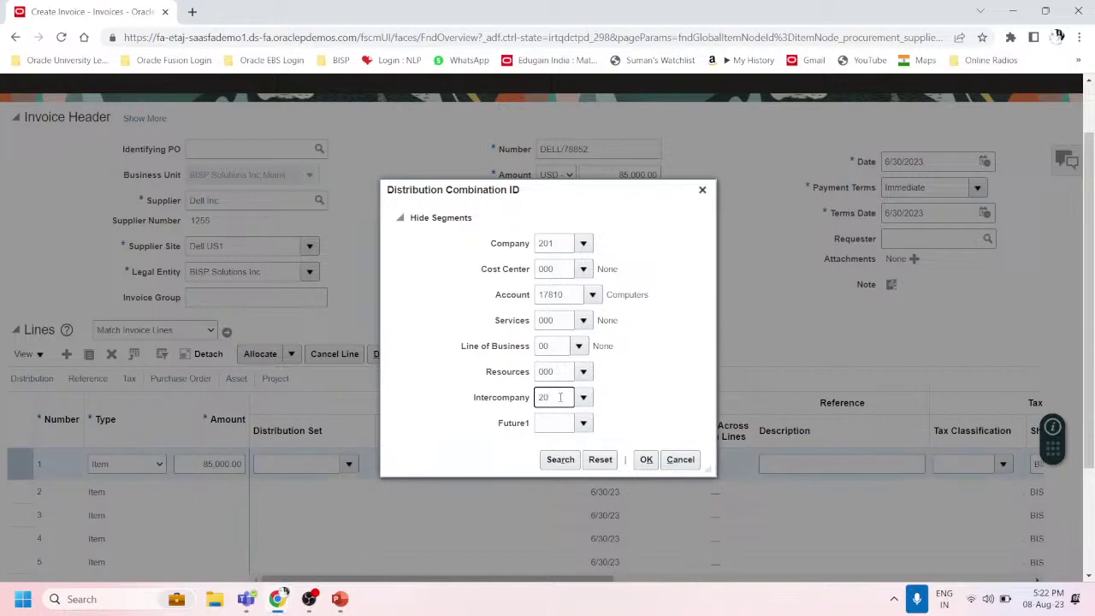
{"action": "left_click", "coordinate": [552, 425]}
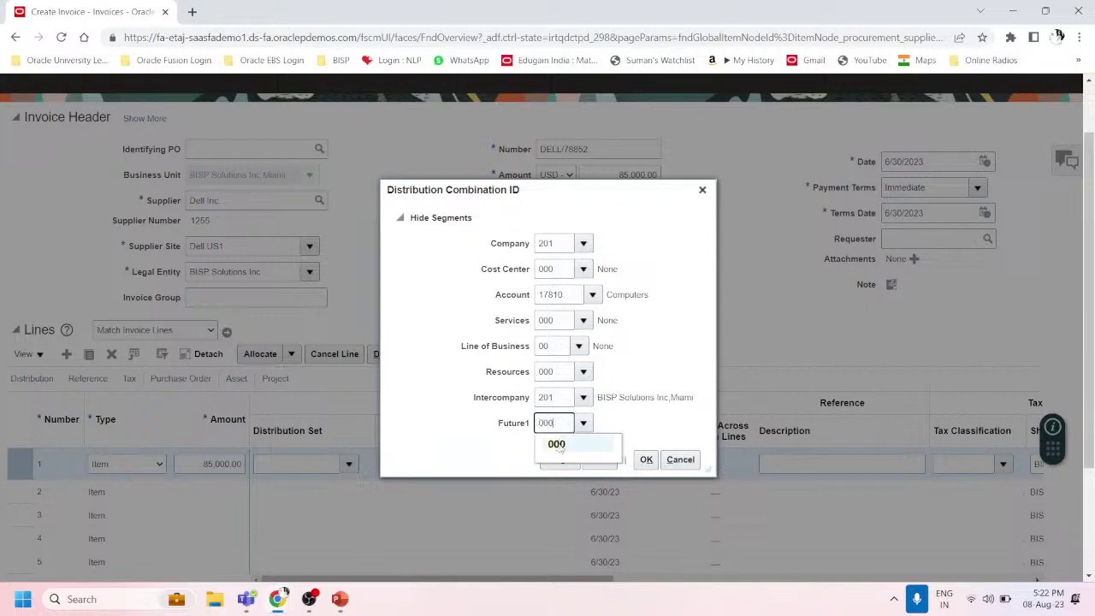
{"action": "left_click", "coordinate": [552, 444]}
Reselect Resources 000 (None) and Company 201 (BISP Solutions Inc,Miami) from their value lists and accept the distribution combination.
{"action": "left_click", "coordinate": [554, 368]}
{"action": "left_click", "coordinate": [582, 371]}
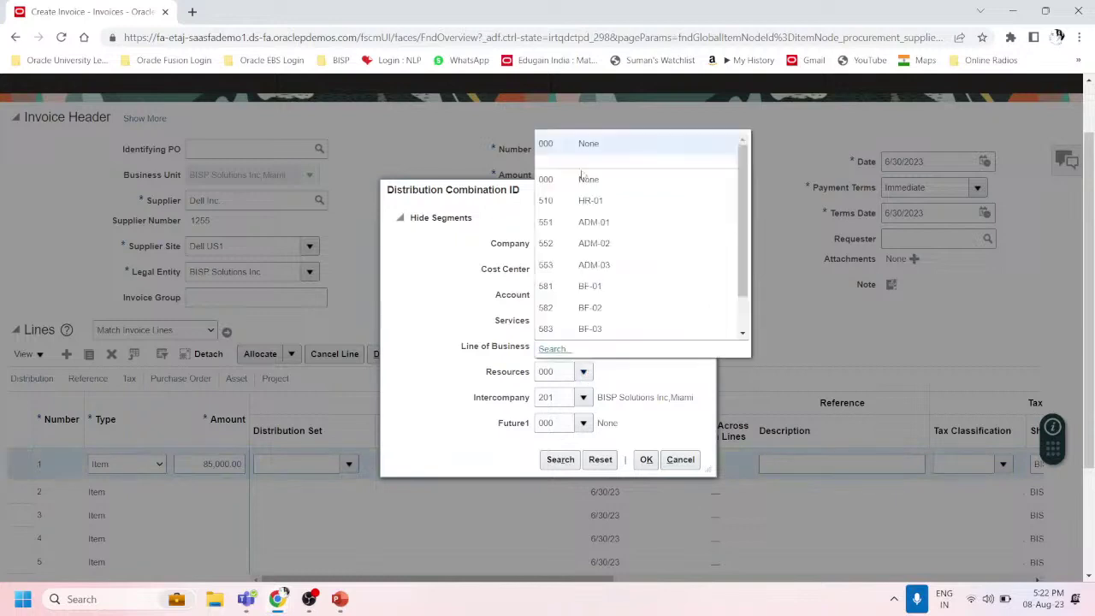
{"action": "left_click", "coordinate": [585, 139]}
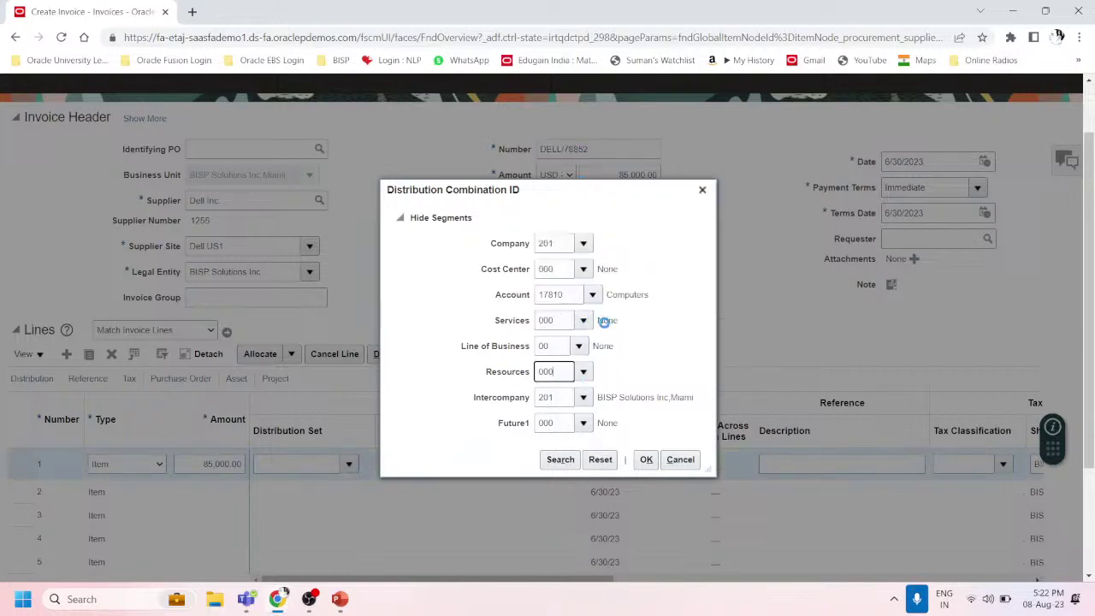
{"action": "left_click", "coordinate": [583, 244]}
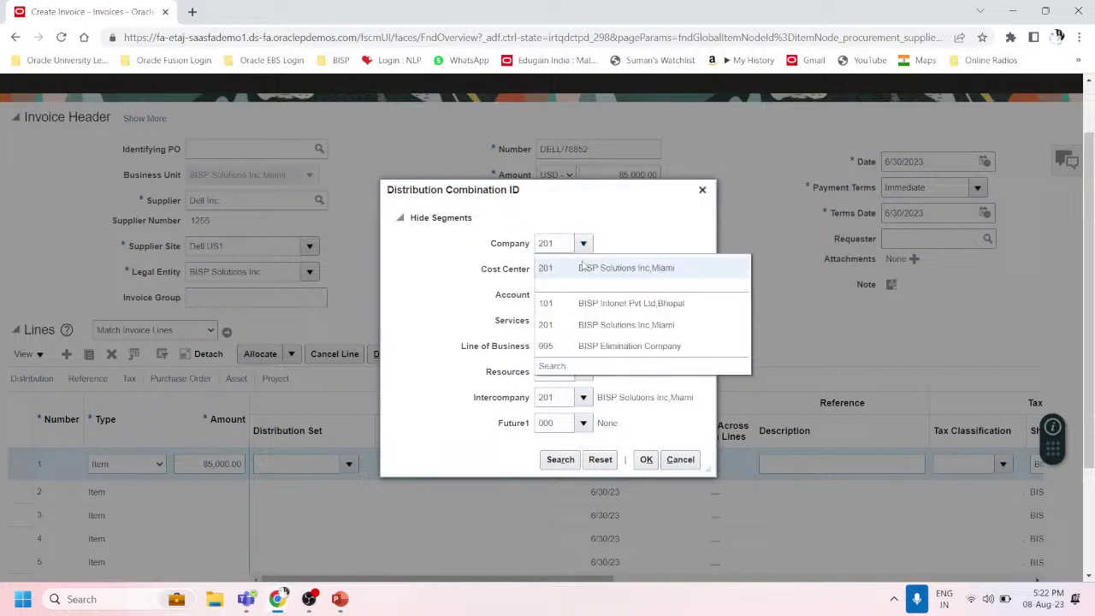
{"action": "left_click", "coordinate": [580, 268]}
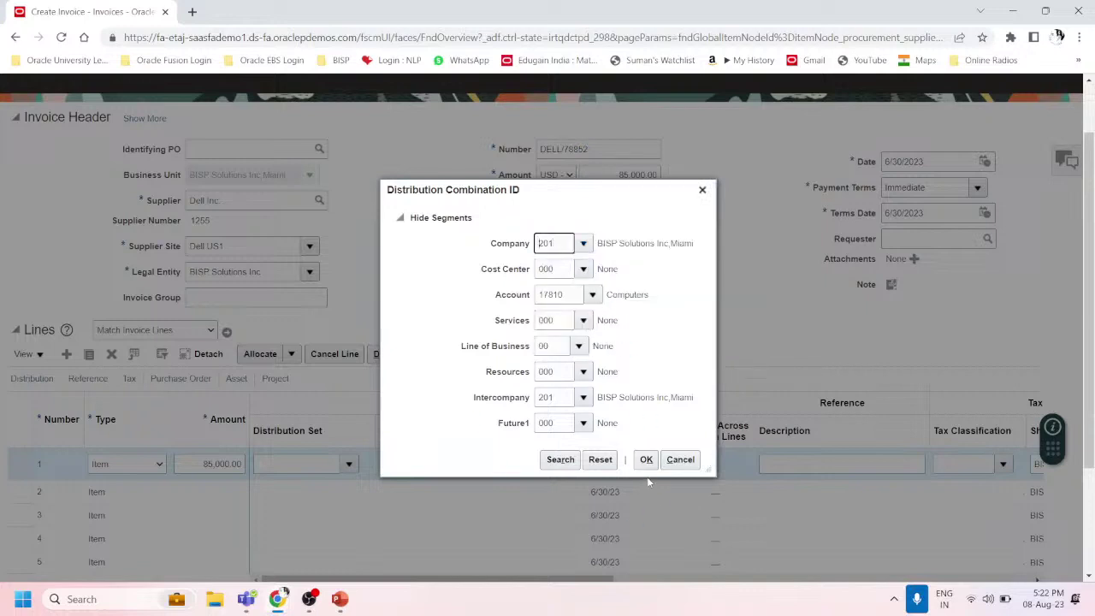
{"action": "left_click", "coordinate": [647, 459]}
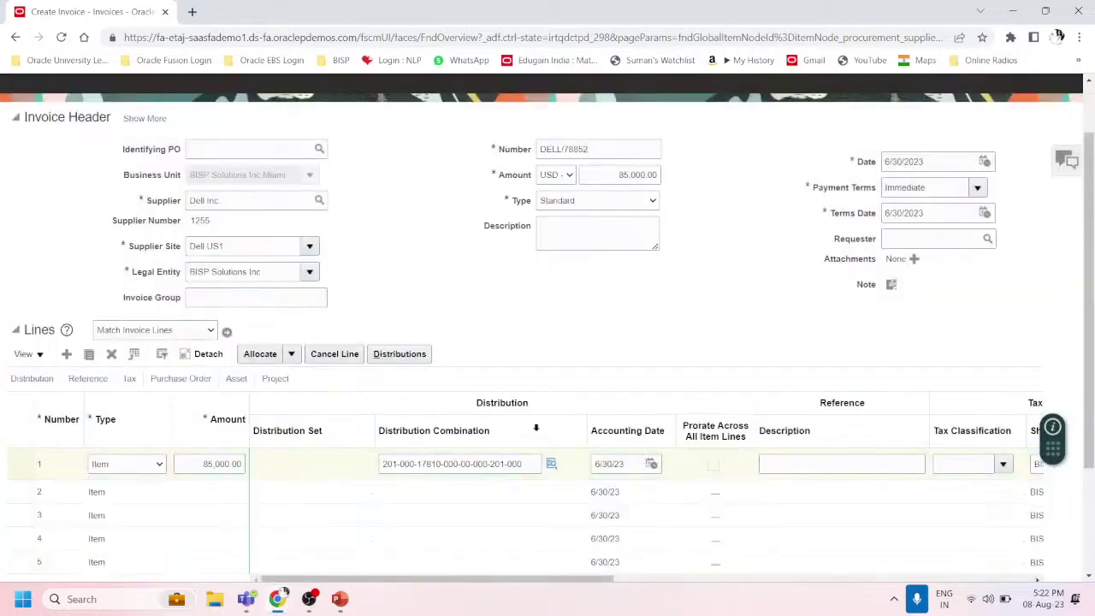
Save the 85,000 Dell Inc invoice and validate it.
{"action": "scroll", "coordinate": [616, 432], "scroll_direction": "down", "scroll_amount": 3}
{"action": "scroll", "coordinate": [616, 432], "scroll_direction": "up", "scroll_amount": 5}
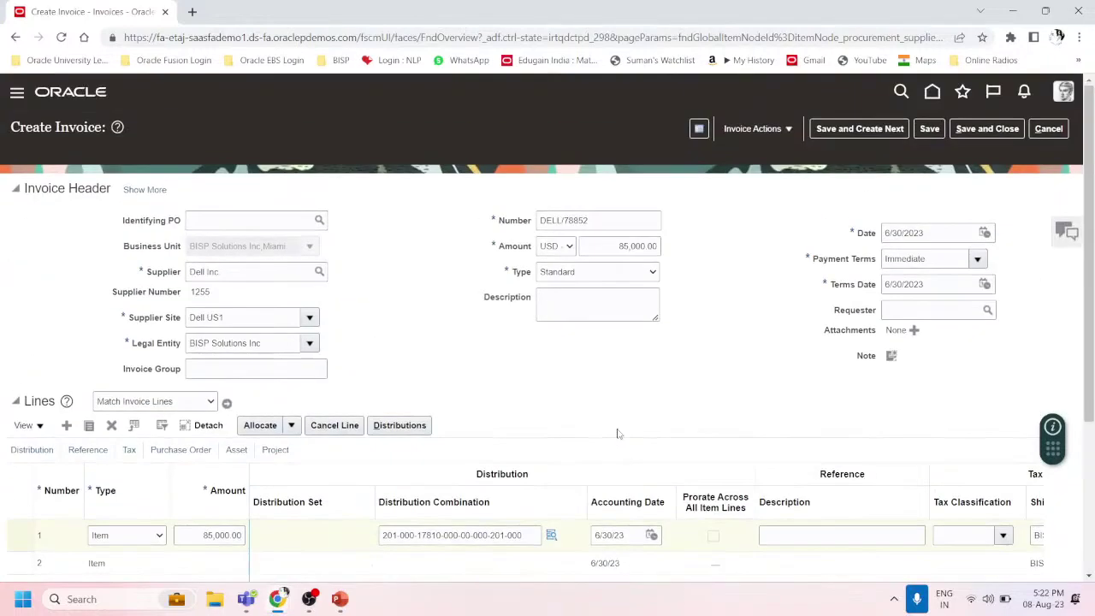
{"action": "left_click", "coordinate": [930, 128]}
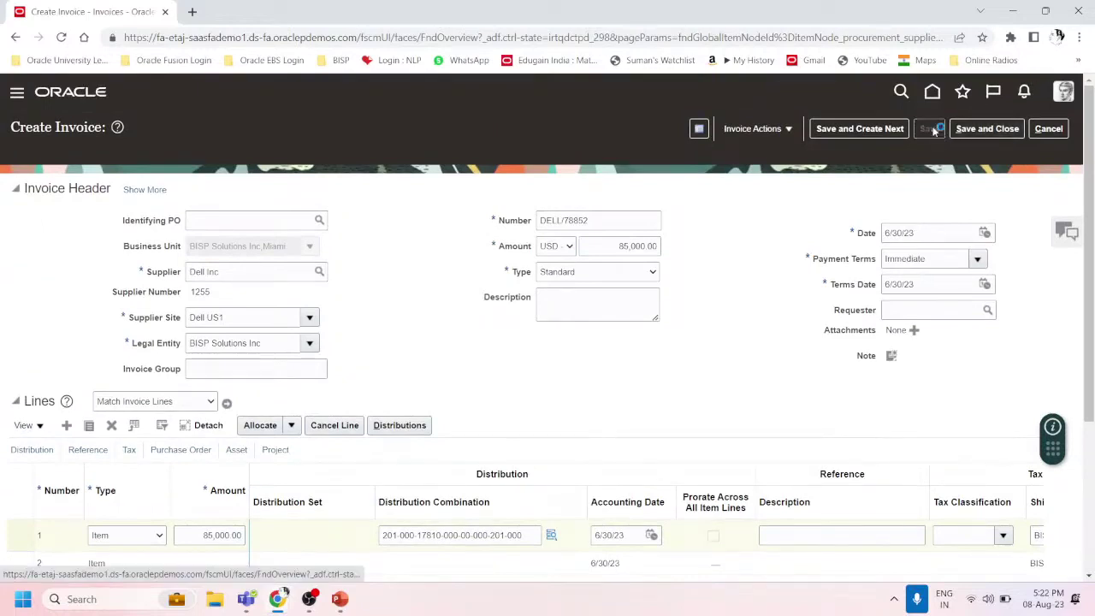
{"action": "left_click", "coordinate": [787, 129]}
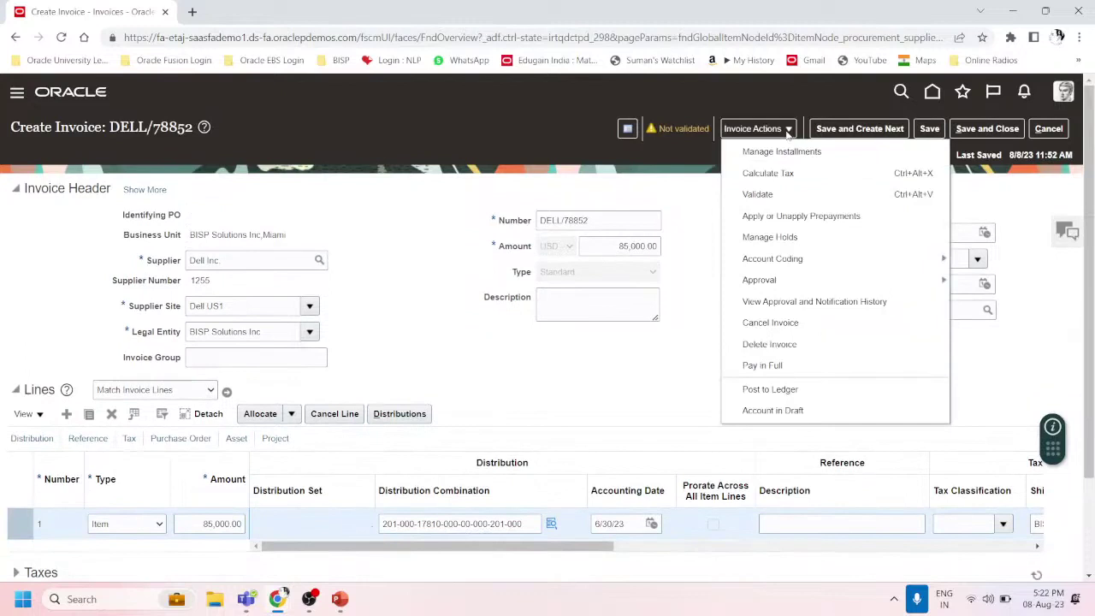
{"action": "left_click", "coordinate": [776, 196]}
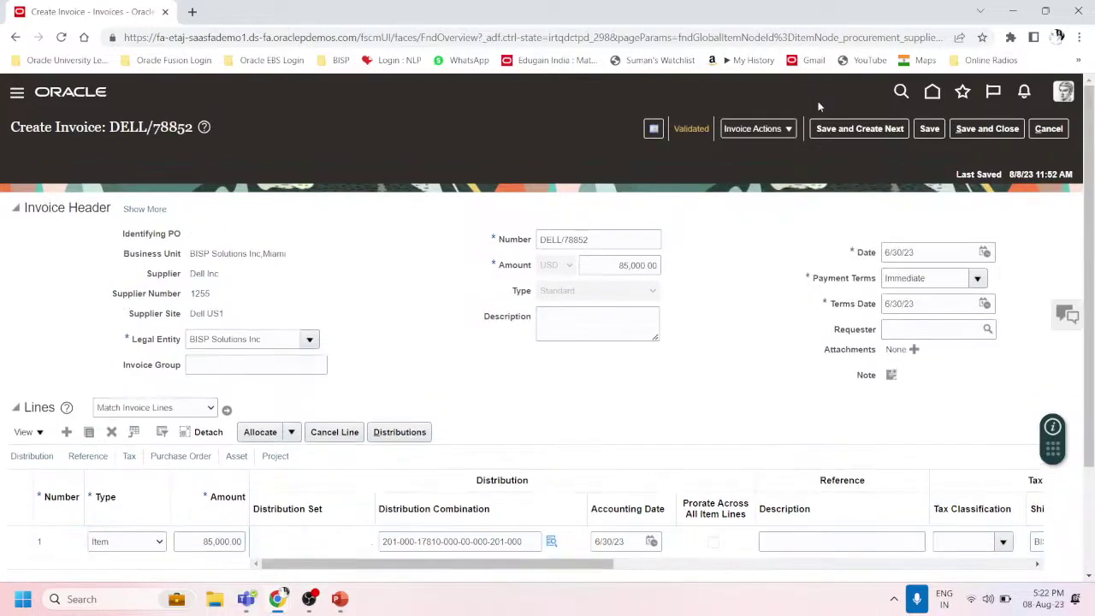
Force approve the validated invoice and check its validation, approval and payment status in the invoice summary.
{"action": "left_click", "coordinate": [741, 130]}
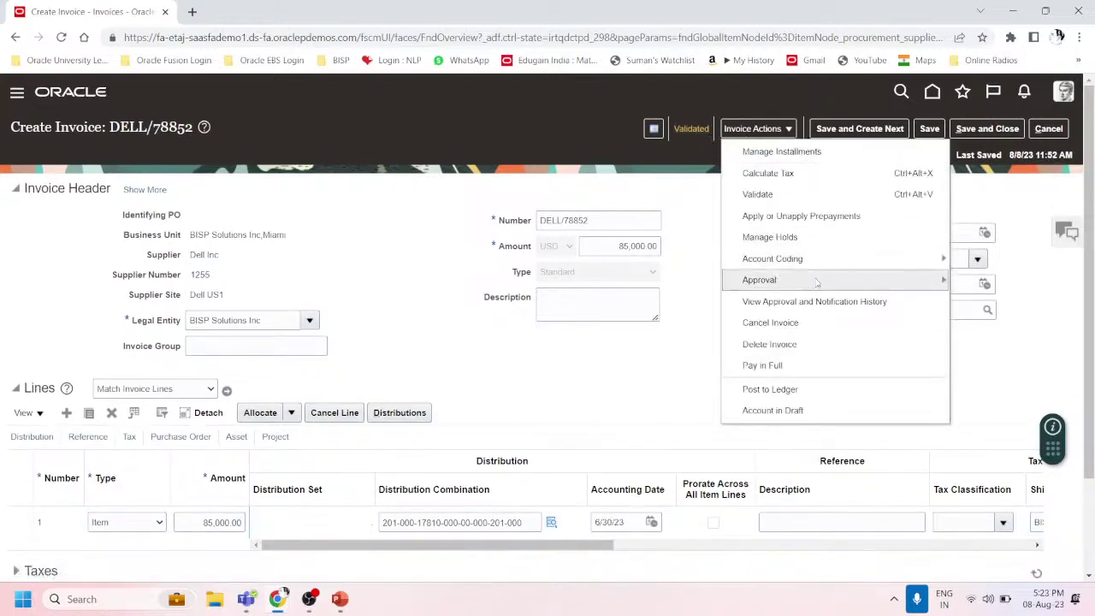
{"action": "mouse_move", "coordinate": [915, 279]}
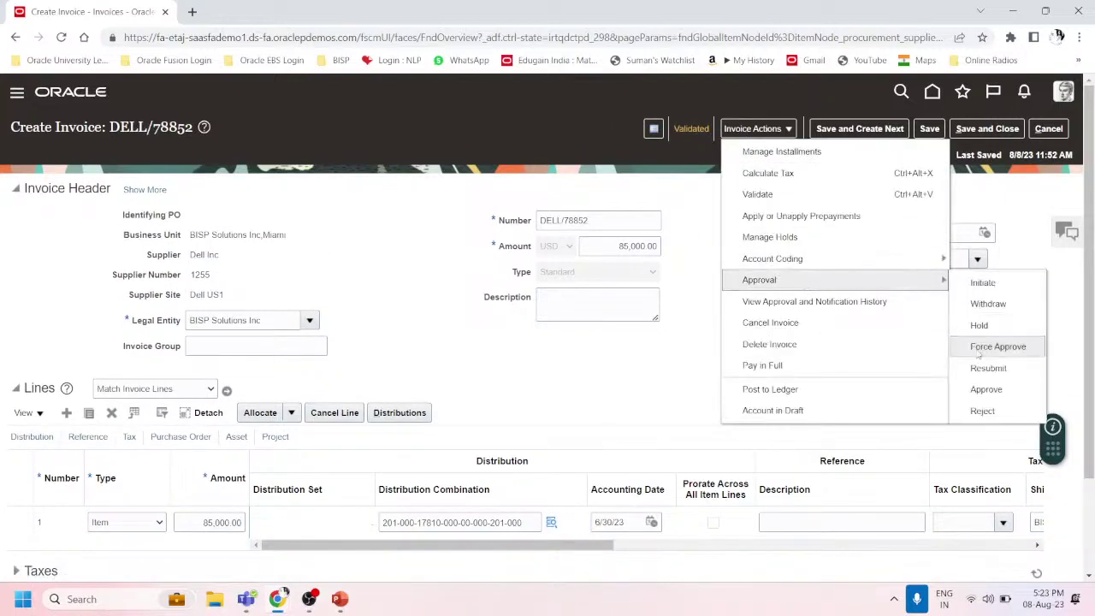
{"action": "left_click", "coordinate": [978, 353]}
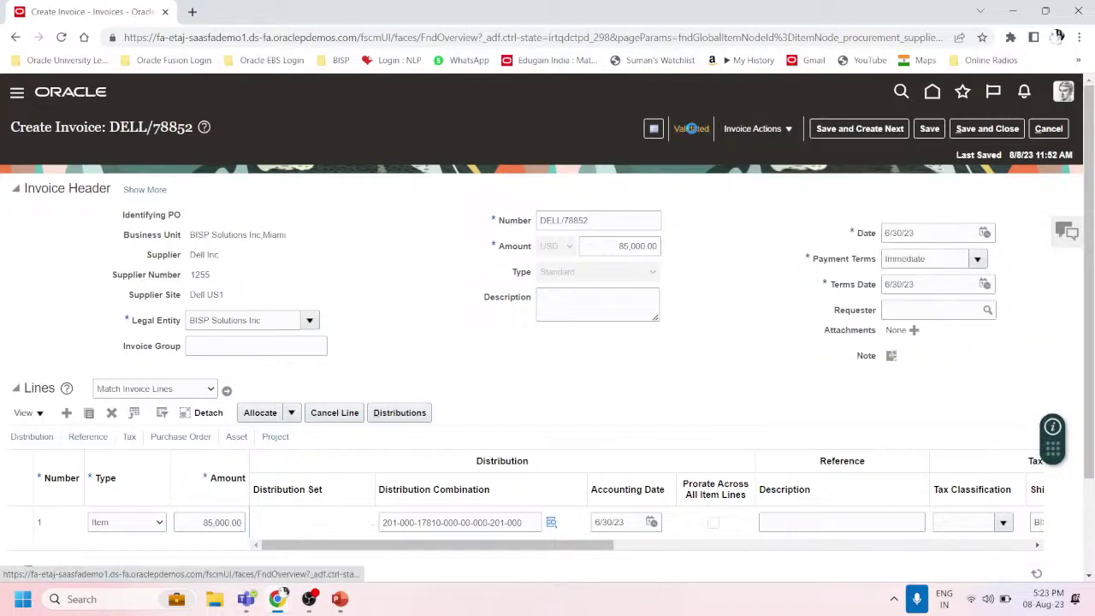
{"action": "left_click", "coordinate": [691, 128]}
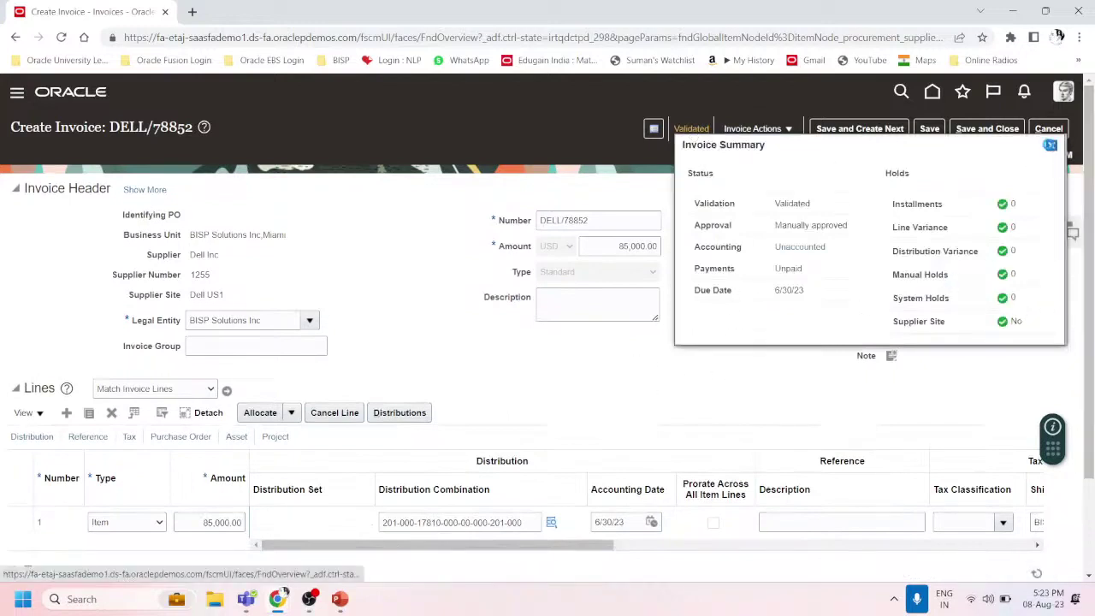
{"action": "left_click", "coordinate": [1049, 145]}
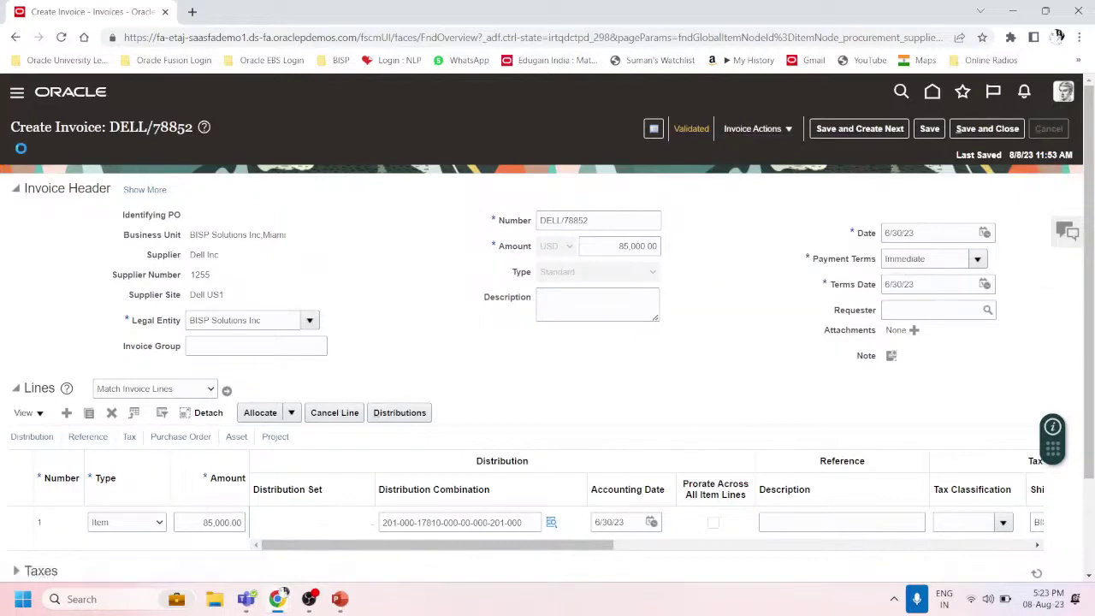
Leave the invoice and start creating a new payment in the Payables Payments work area.
{"action": "left_click", "coordinate": [16, 92]}
{"action": "scroll", "coordinate": [190, 380], "scroll_direction": "down", "scroll_amount": 3}
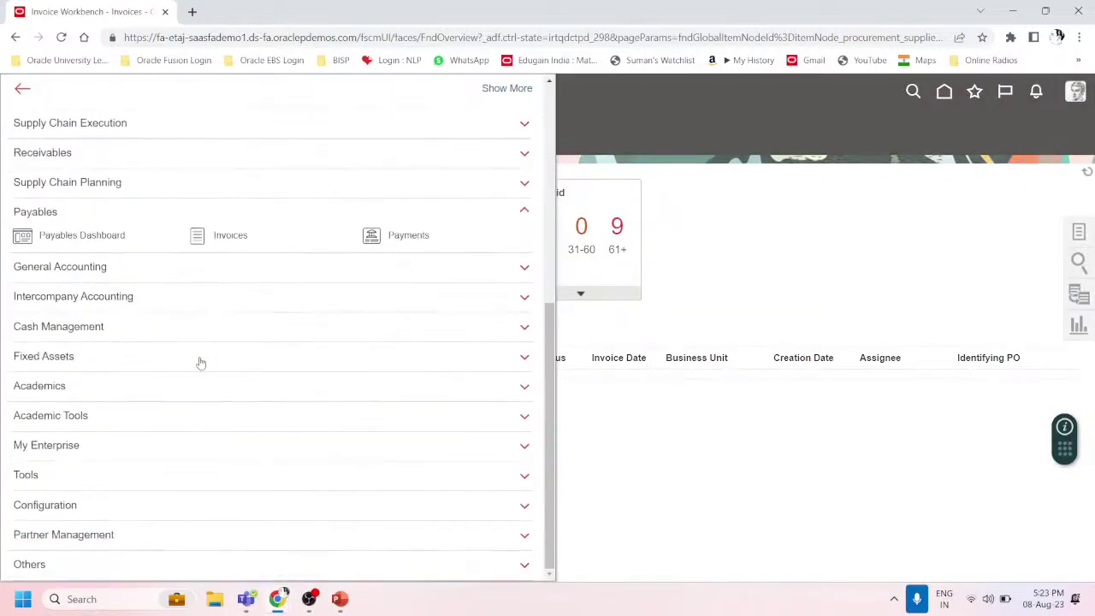
{"action": "left_click", "coordinate": [386, 236]}
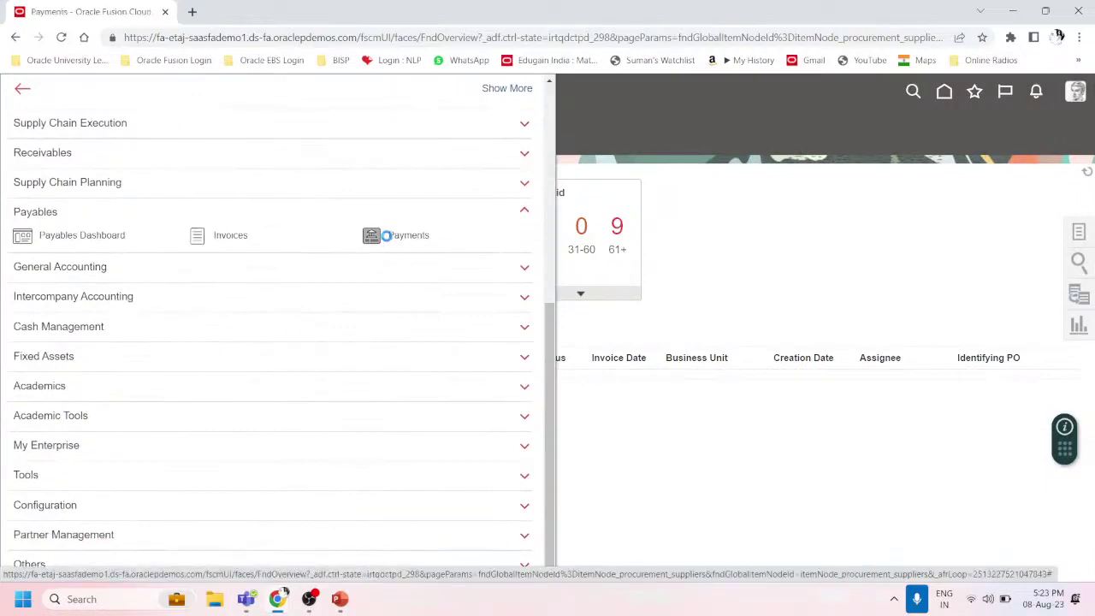
{"action": "left_click", "coordinate": [1066, 231]}
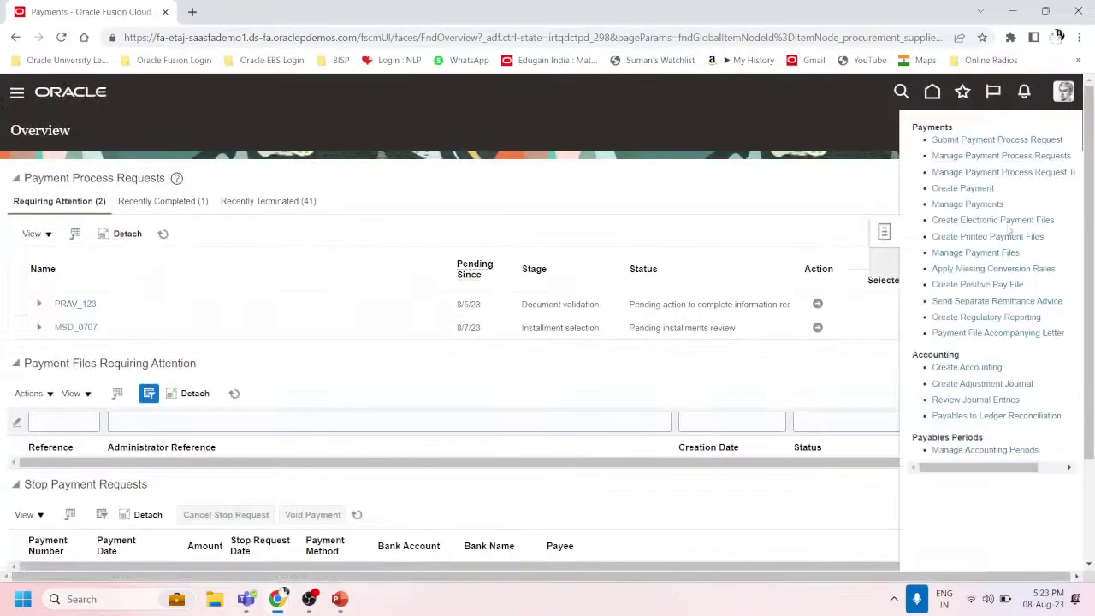
{"action": "left_click", "coordinate": [966, 188]}
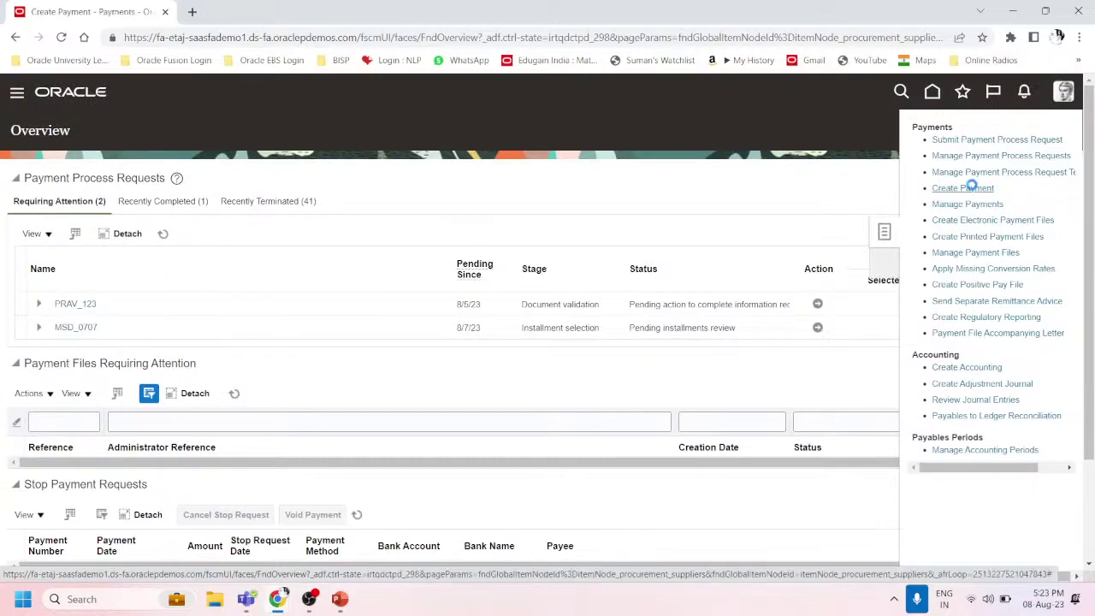
Set the payment's supplier to Dell Inc. and choose the BOA account as its disbursement bank account.
{"action": "left_click", "coordinate": [313, 238]}
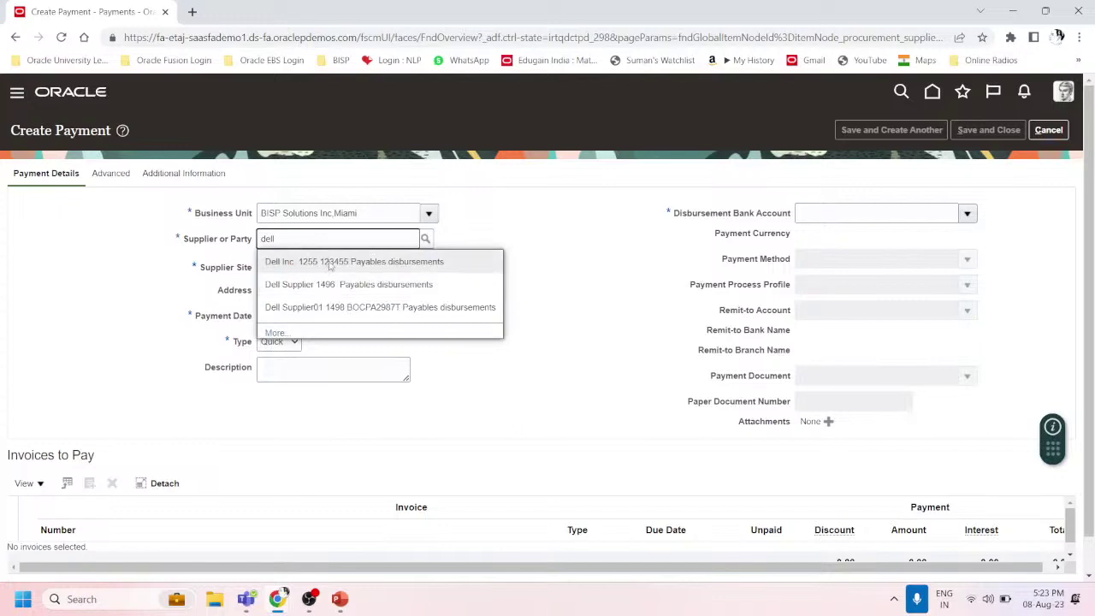
{"action": "left_click", "coordinate": [329, 262]}
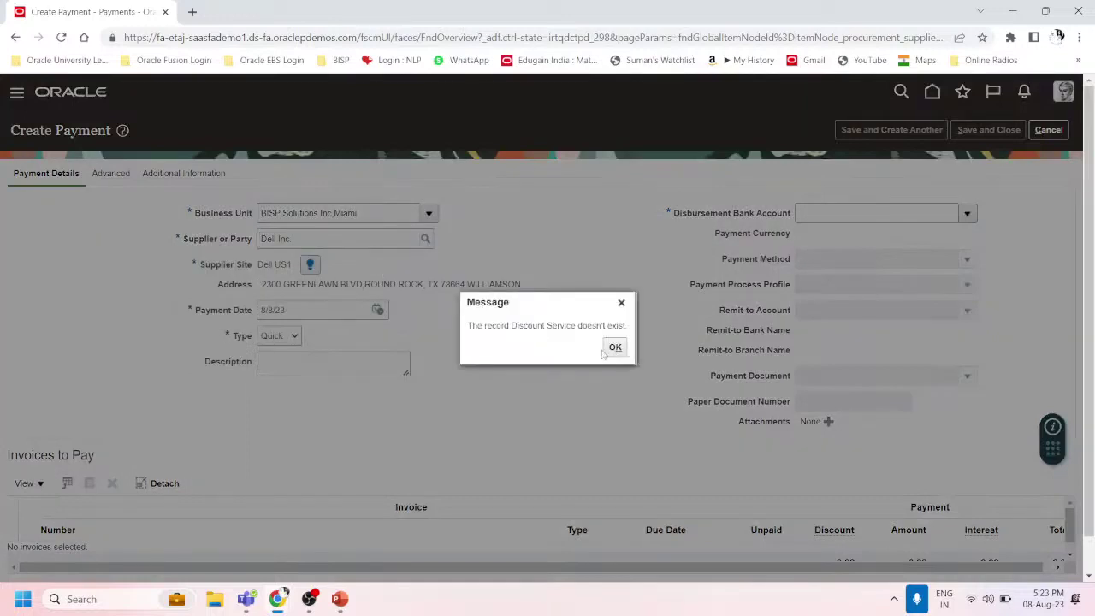
{"action": "left_click", "coordinate": [614, 347]}
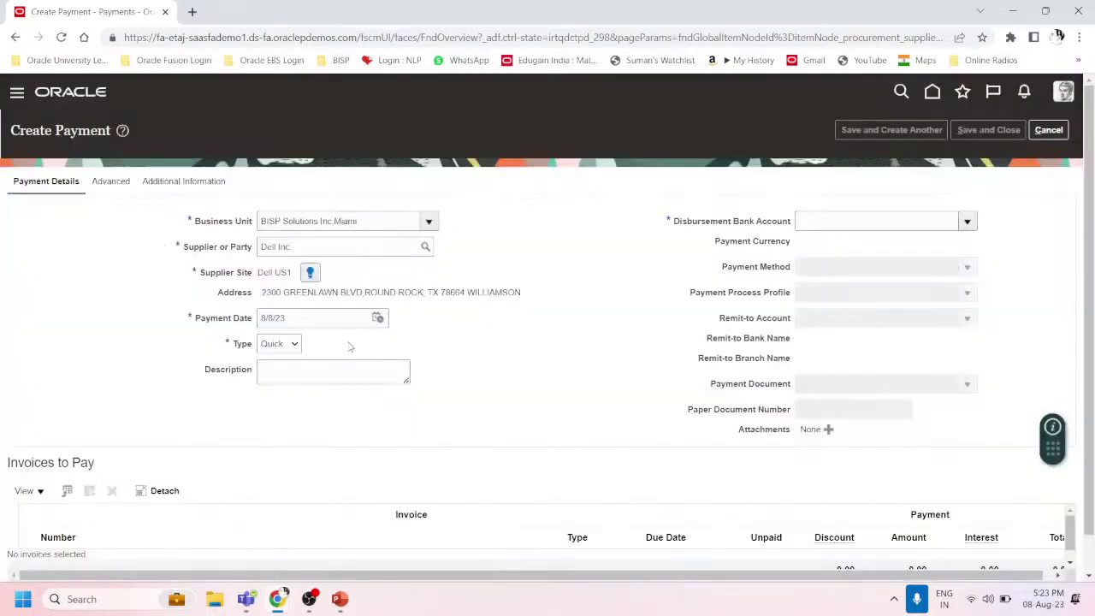
{"action": "left_click", "coordinate": [966, 213]}
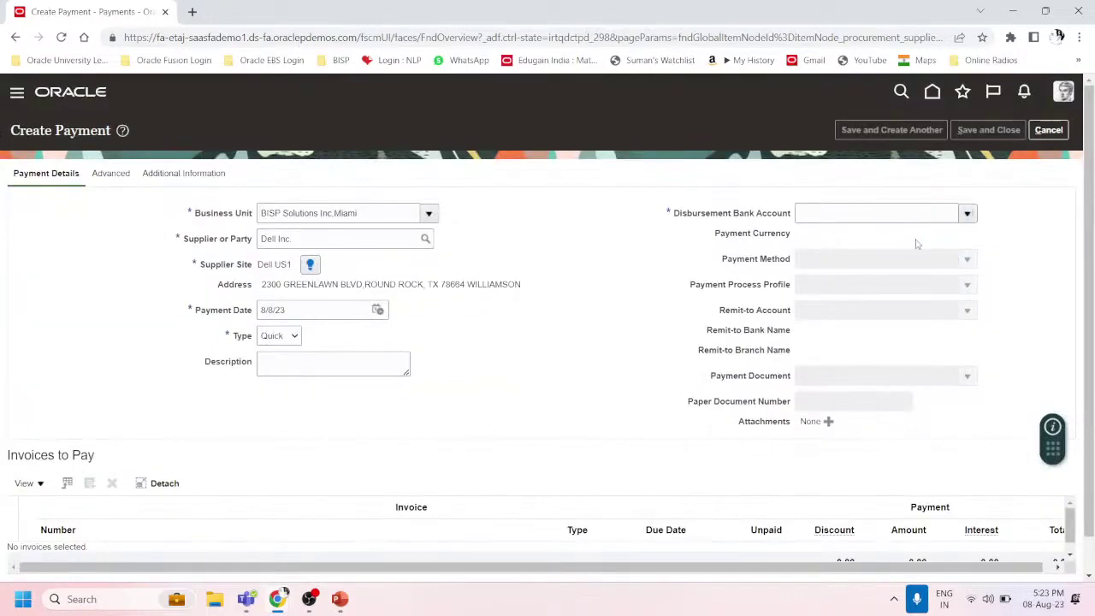
{"action": "left_click", "coordinate": [780, 238]}
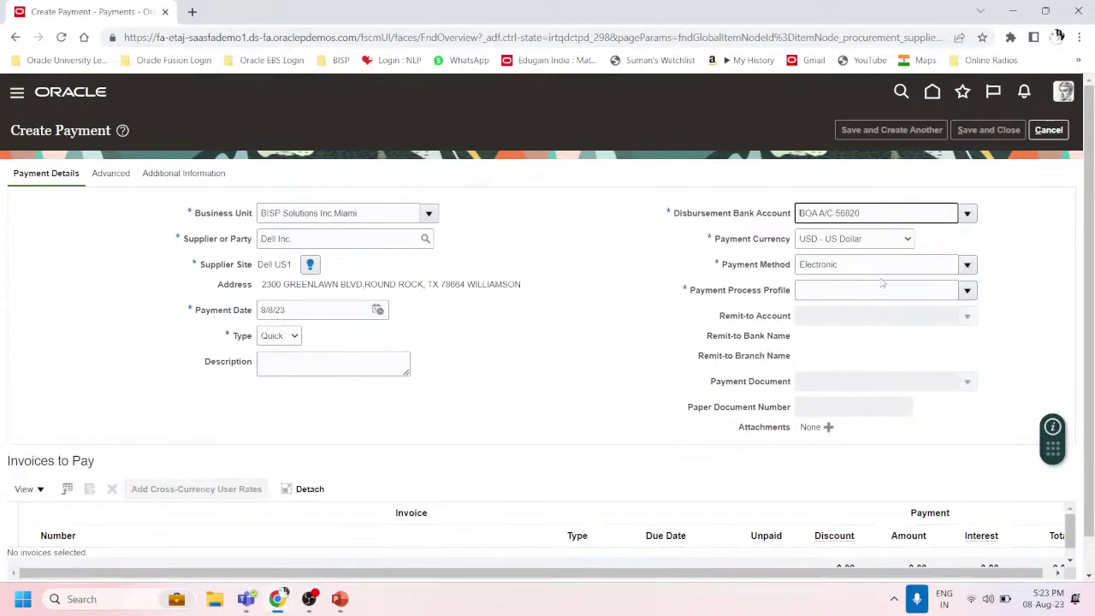
Set the payment's process profile to EDIFACT PAYMUL.
{"action": "left_click", "coordinate": [880, 290]}
{"action": "left_click", "coordinate": [966, 290]}
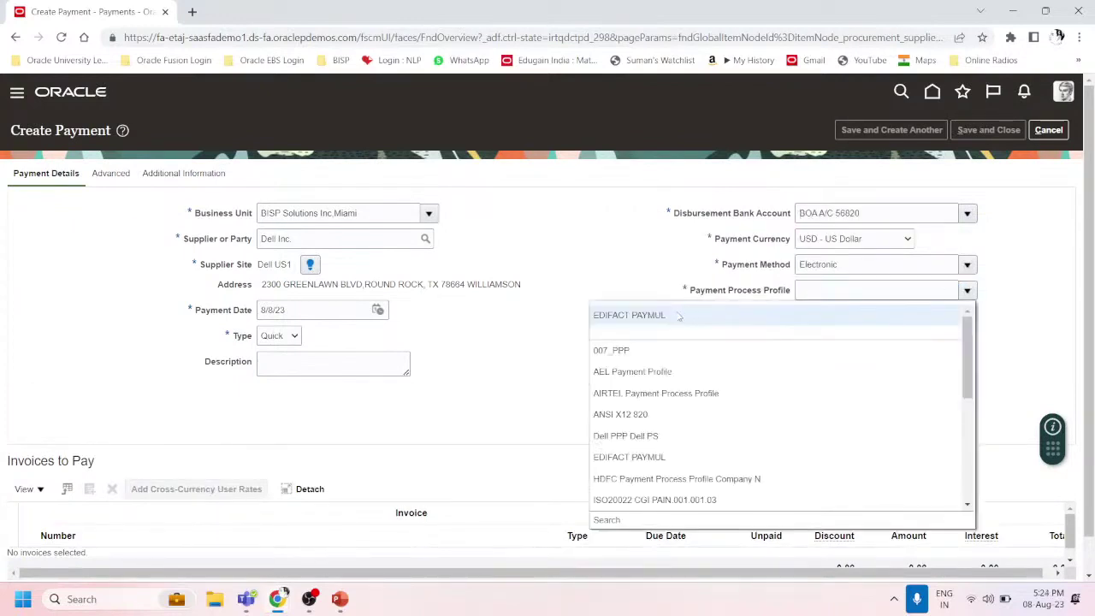
{"action": "left_click", "coordinate": [675, 314]}
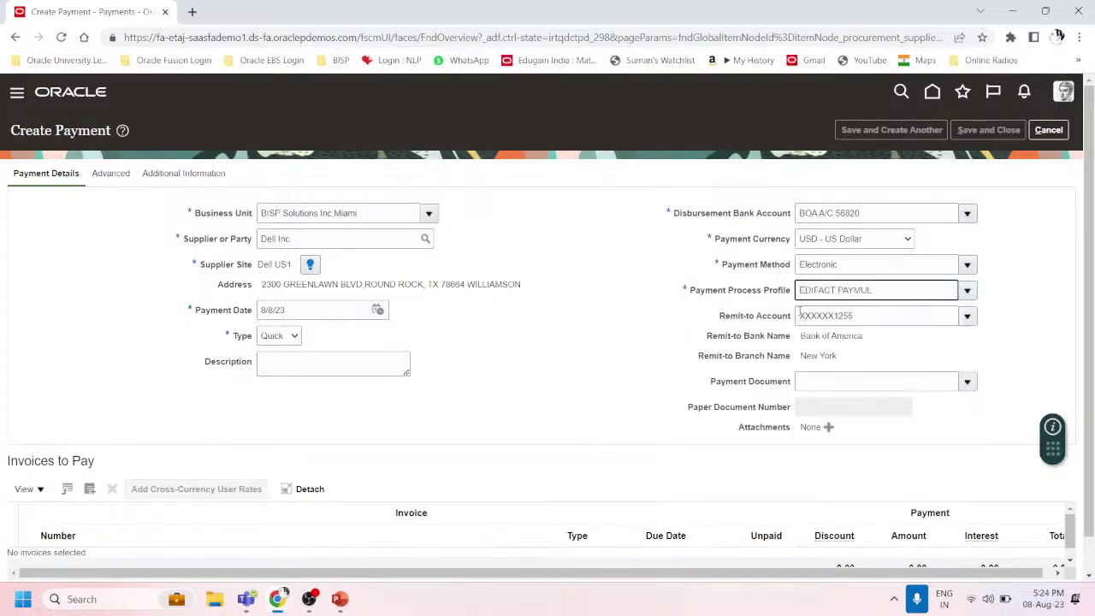
Add the 85,000 USD invoice due 6/30/23 to the invoices to pay and check its calculated interest.
{"action": "scroll", "coordinate": [682, 469], "scroll_direction": "down", "scroll_amount": 1}
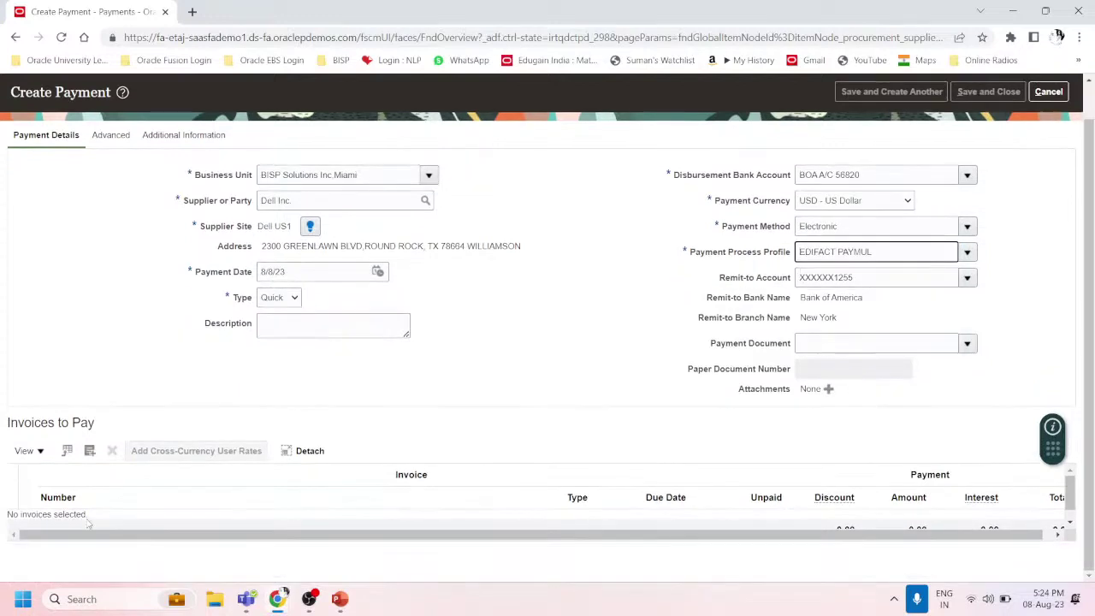
{"action": "left_click", "coordinate": [90, 451]}
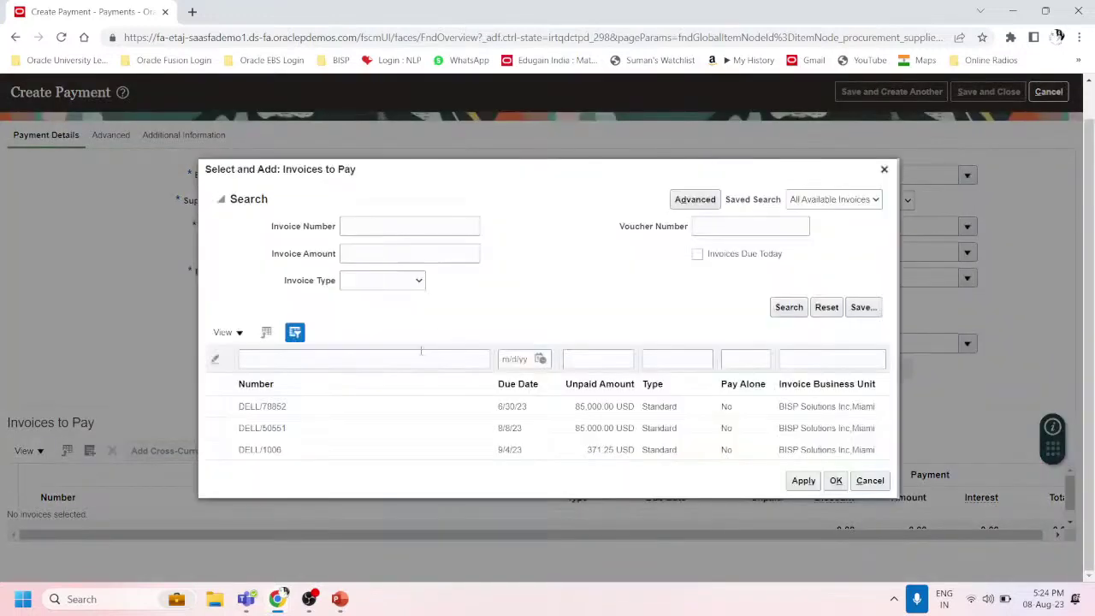
{"action": "left_click", "coordinate": [334, 410]}
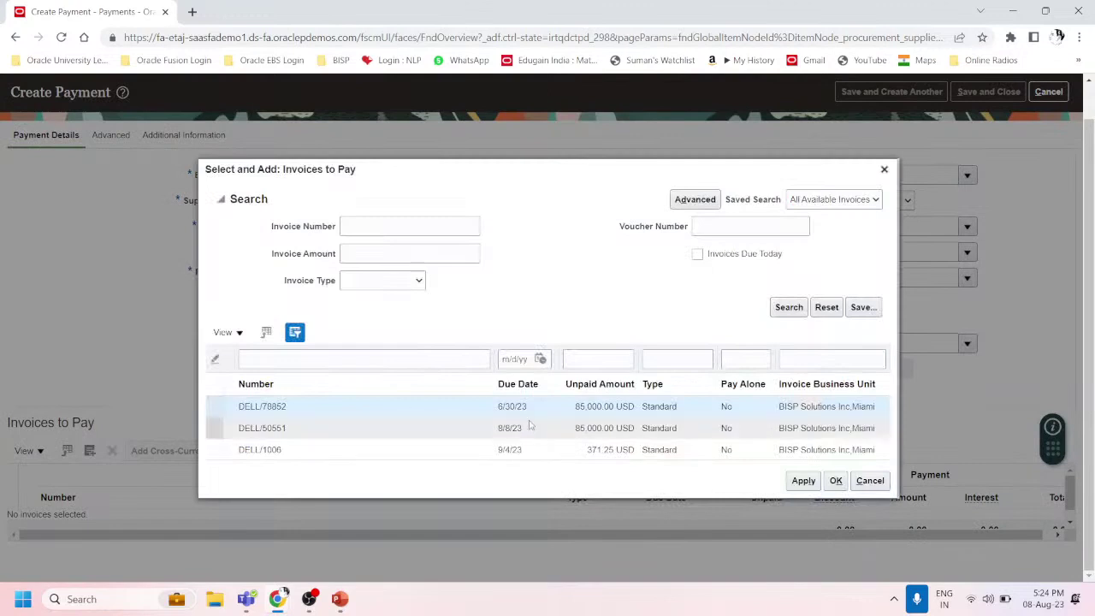
{"action": "left_click", "coordinate": [801, 482]}
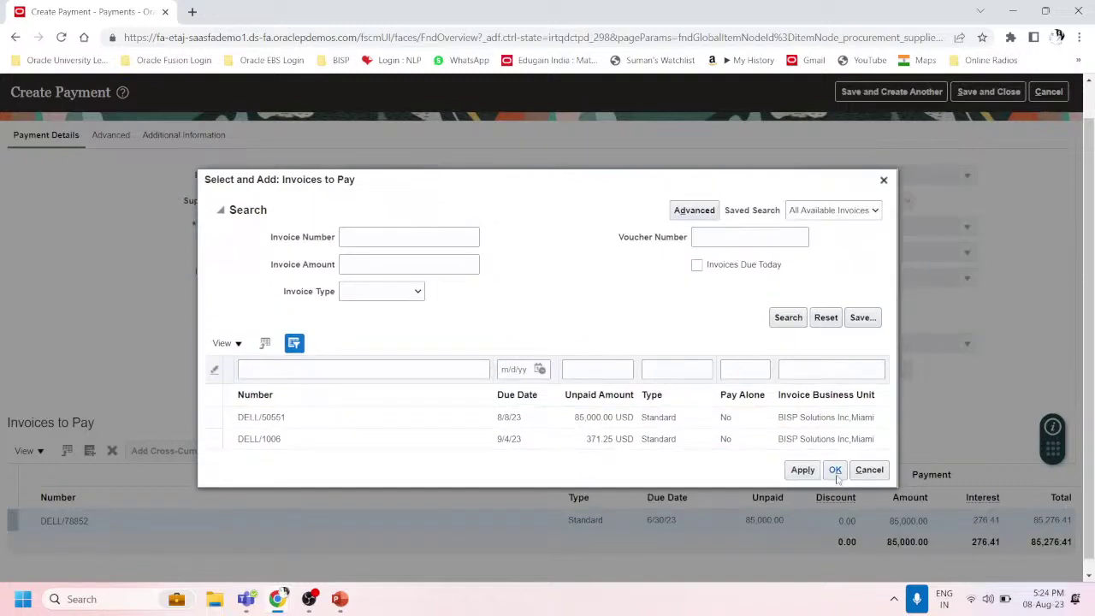
{"action": "left_click", "coordinate": [835, 473]}
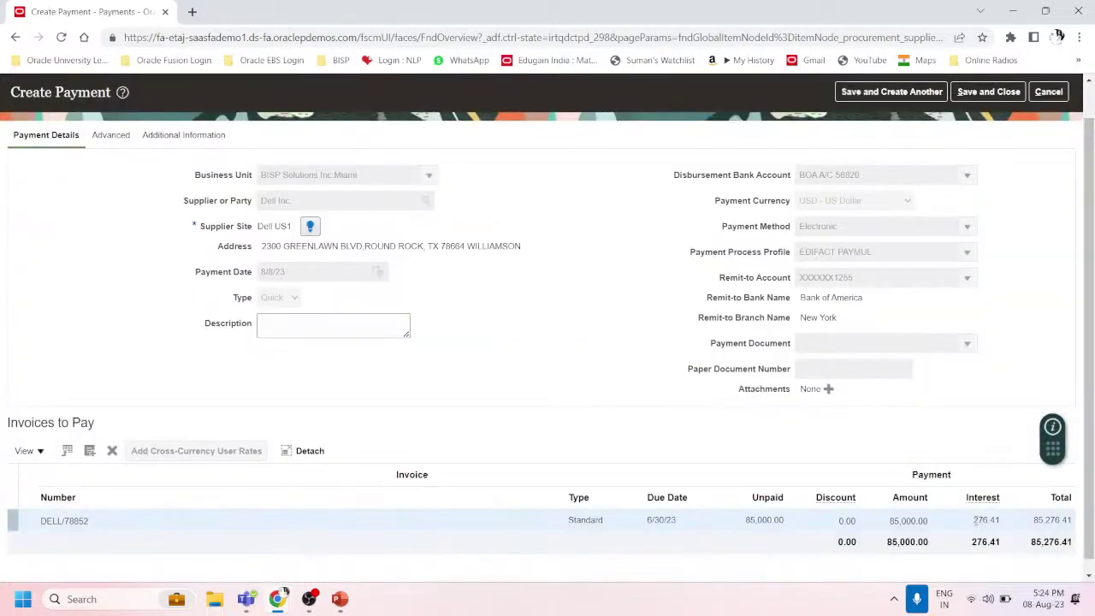
{"action": "left_click_drag", "start_coordinate": [973, 520], "coordinate": [1000, 520]}
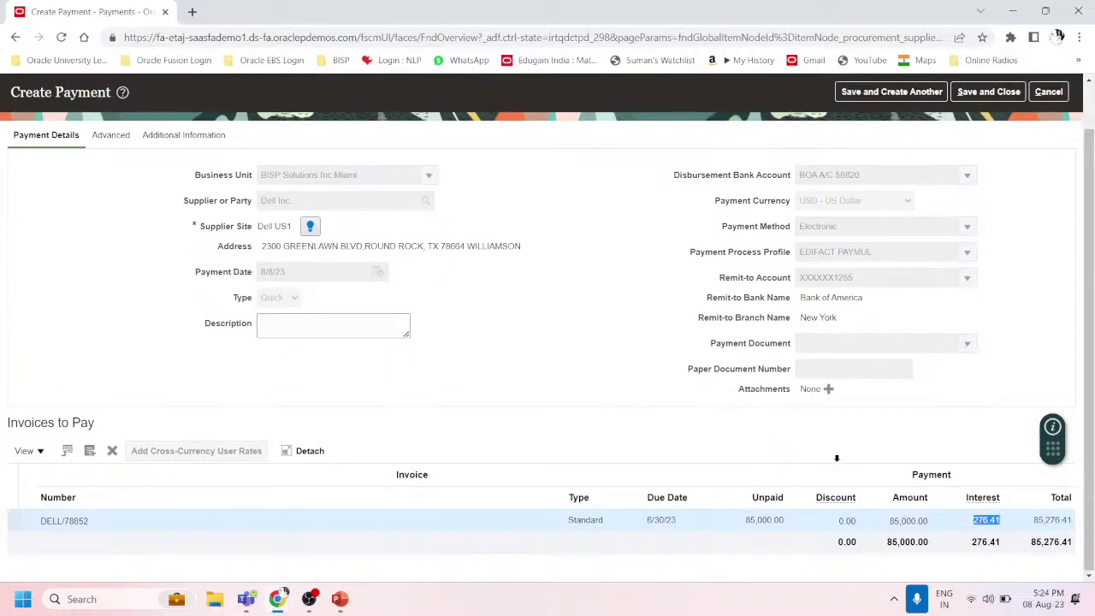
Add the second 85,000 USD invoice, due 8/8/23, to the same payment.
{"action": "left_click", "coordinate": [842, 519]}
{"action": "left_click", "coordinate": [90, 438]}
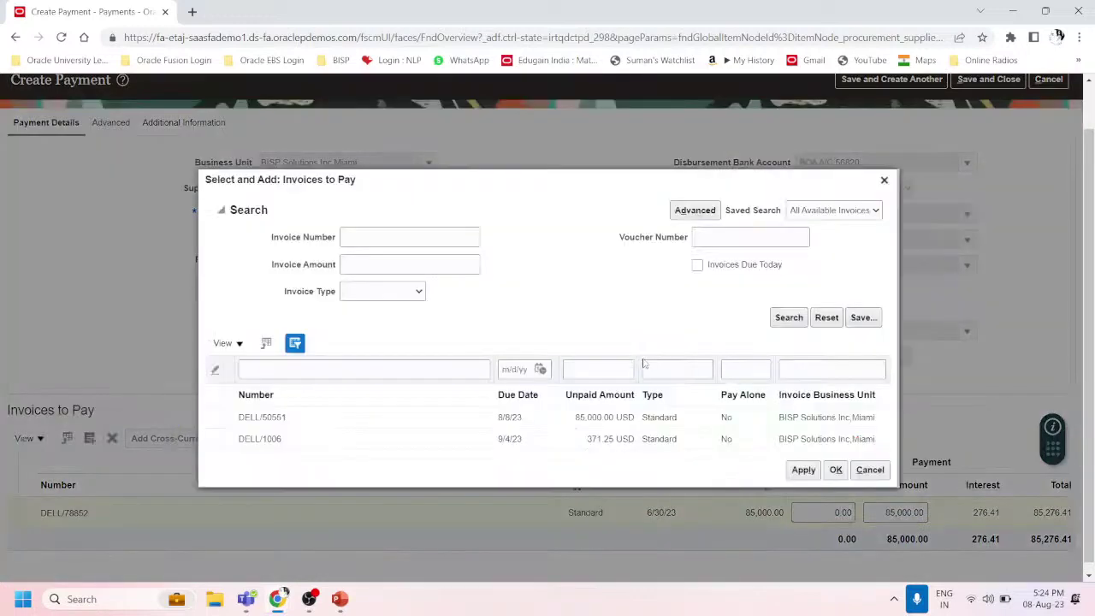
{"action": "left_click", "coordinate": [307, 421]}
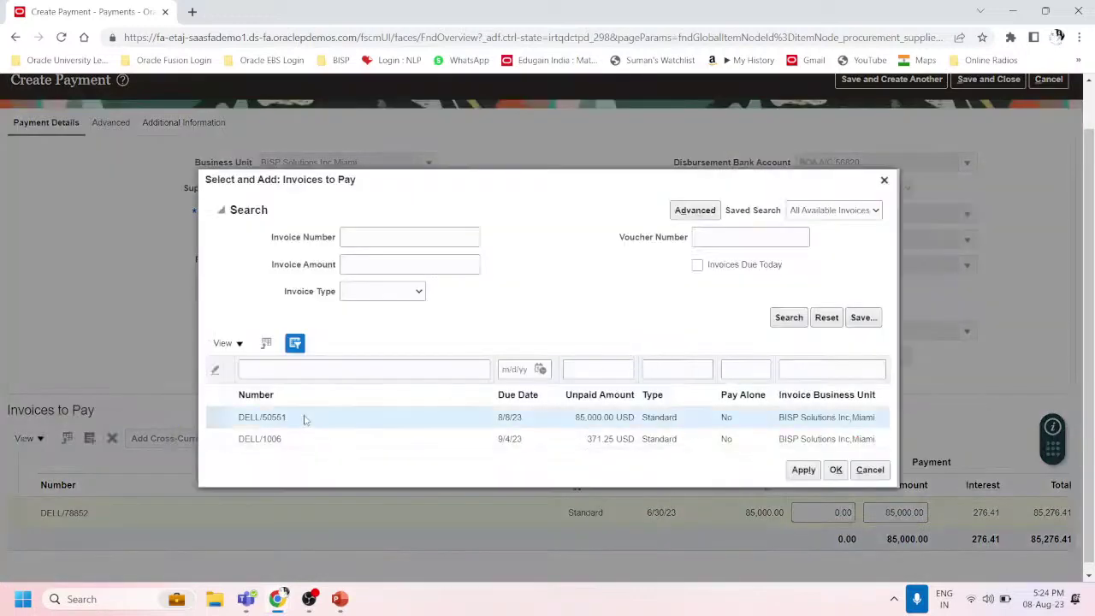
{"action": "left_click", "coordinate": [806, 470]}
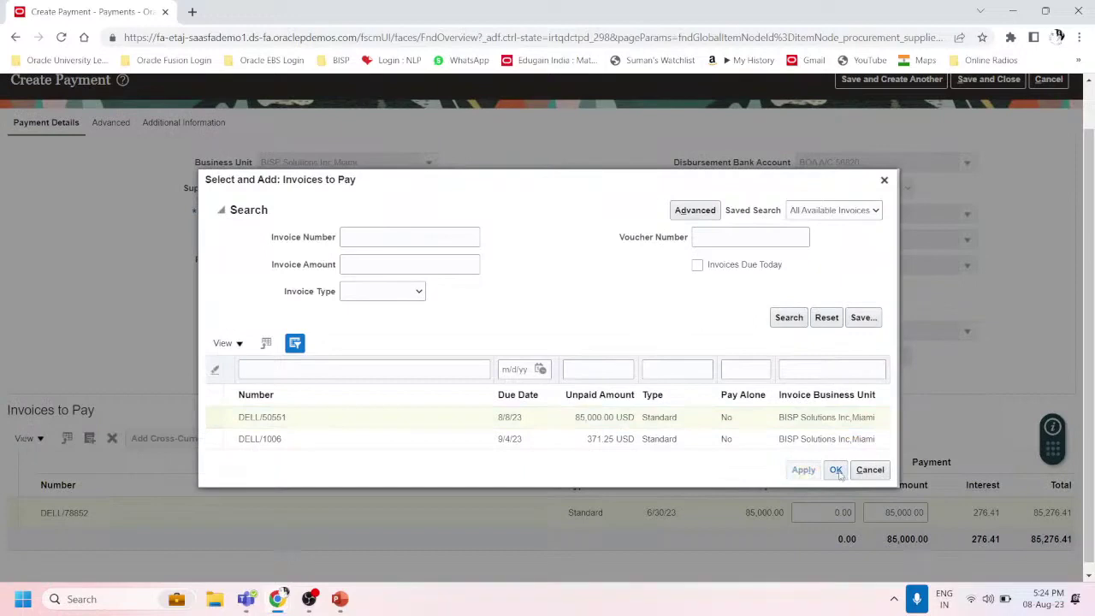
{"action": "left_click", "coordinate": [835, 462]}
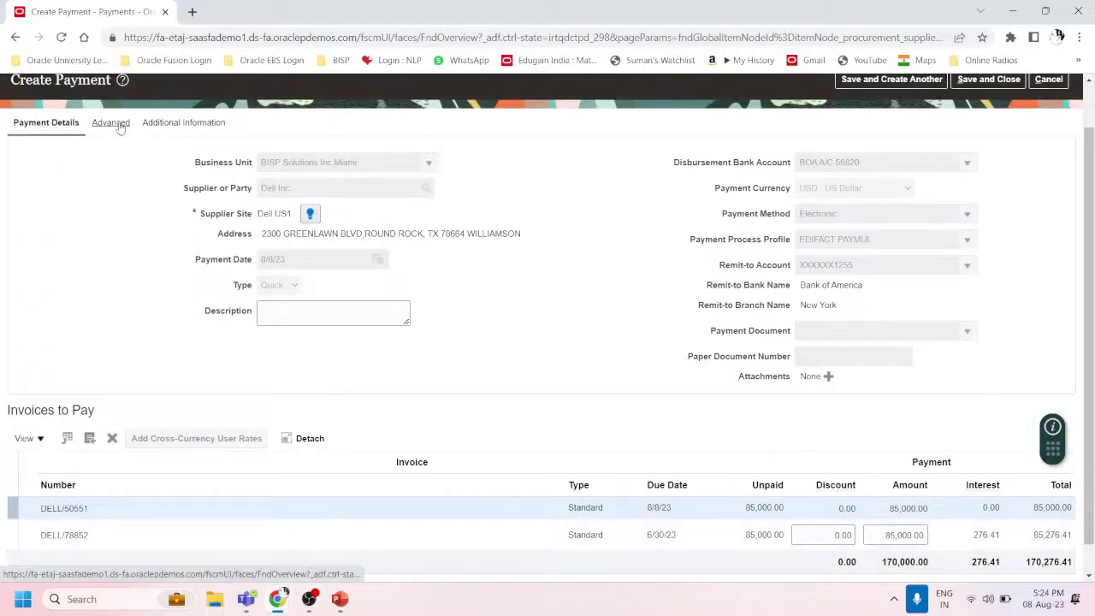
Save and close the two-invoice payment and acknowledge its confirmation.
{"action": "scroll", "coordinate": [793, 392], "scroll_direction": "up", "scroll_amount": 1}
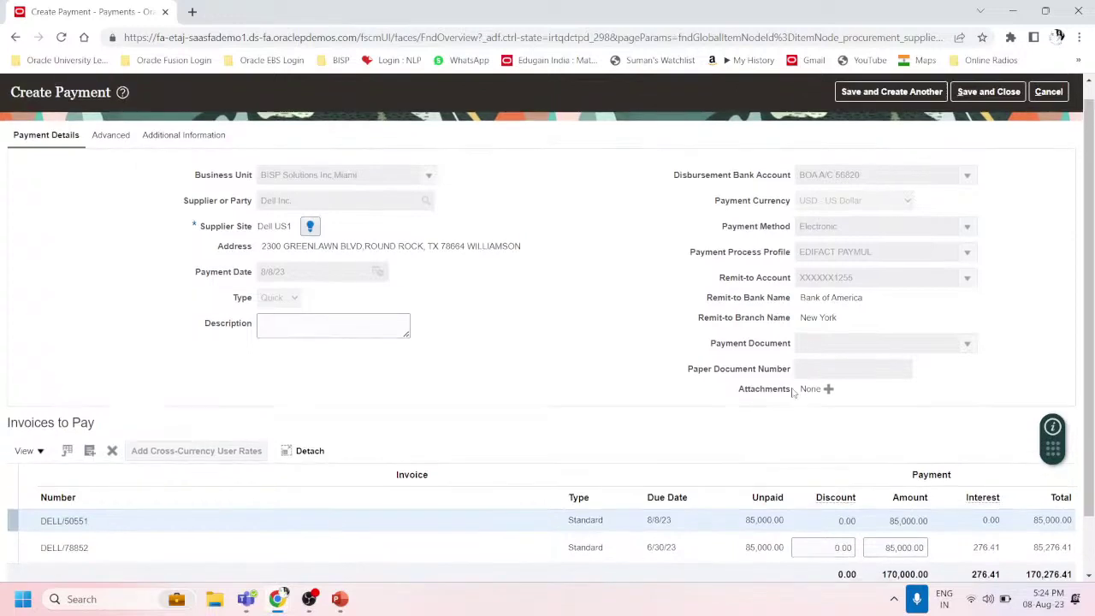
{"action": "scroll", "coordinate": [793, 391], "scroll_direction": "up", "scroll_amount": 1}
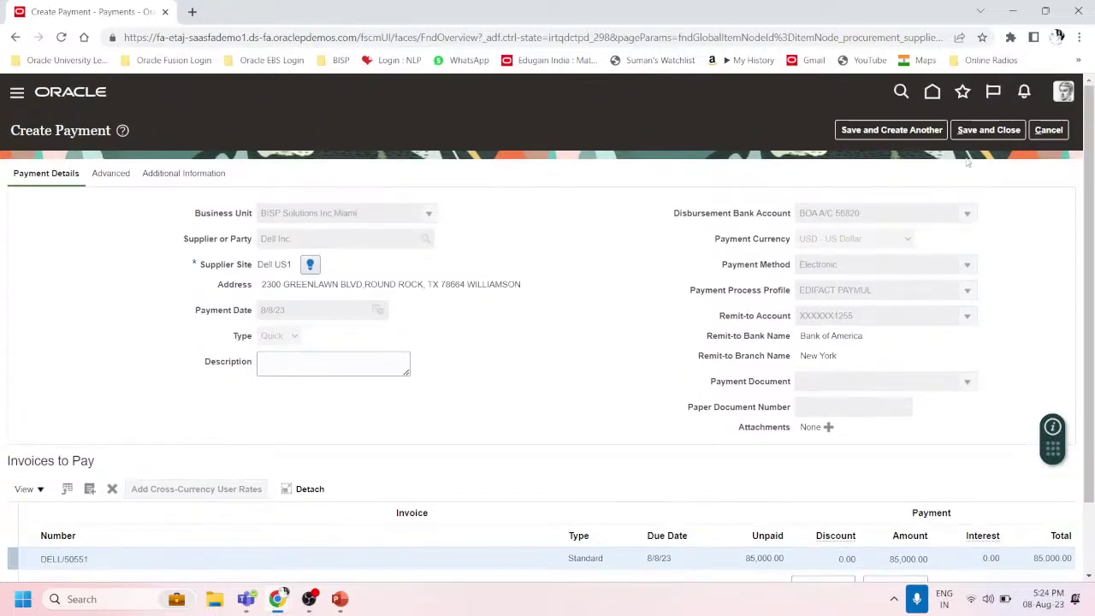
{"action": "left_click", "coordinate": [979, 131]}
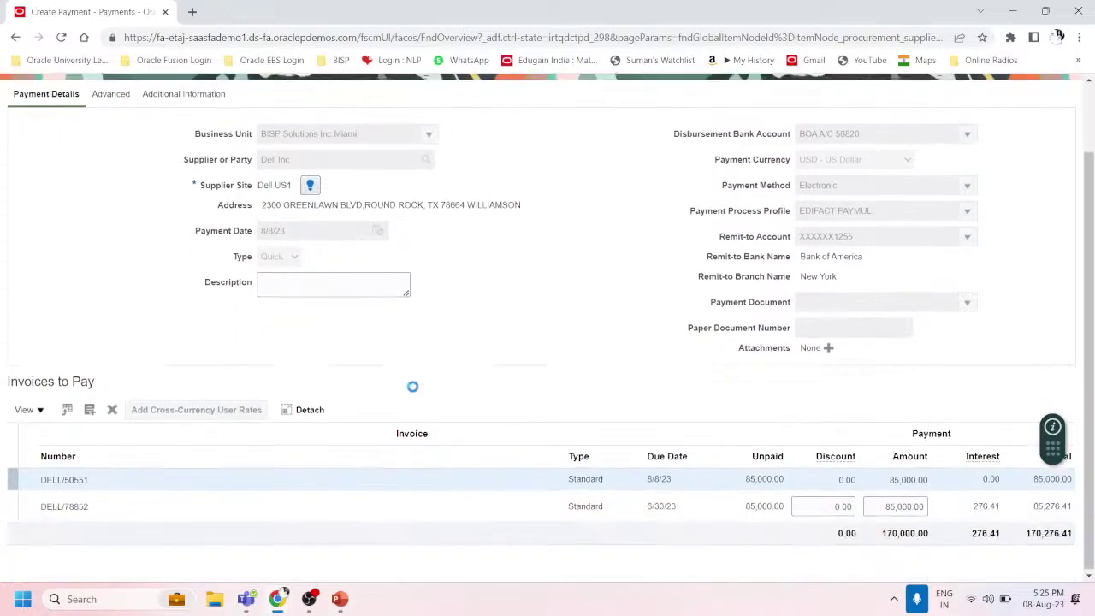
{"action": "left_click", "coordinate": [94, 503]}
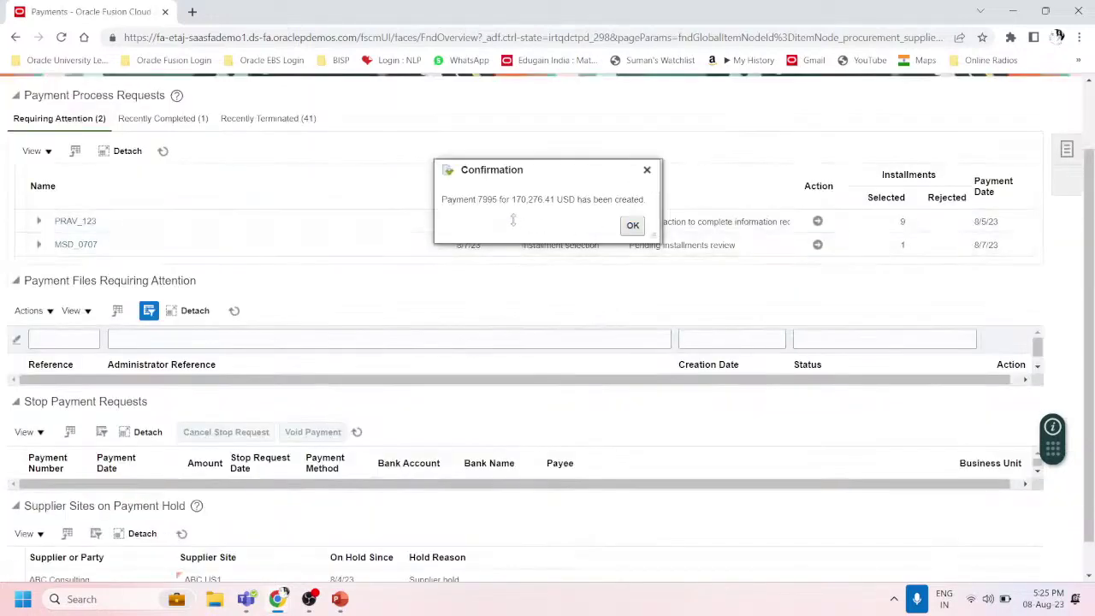
{"action": "left_click_drag", "start_coordinate": [477, 199], "coordinate": [524, 200]}
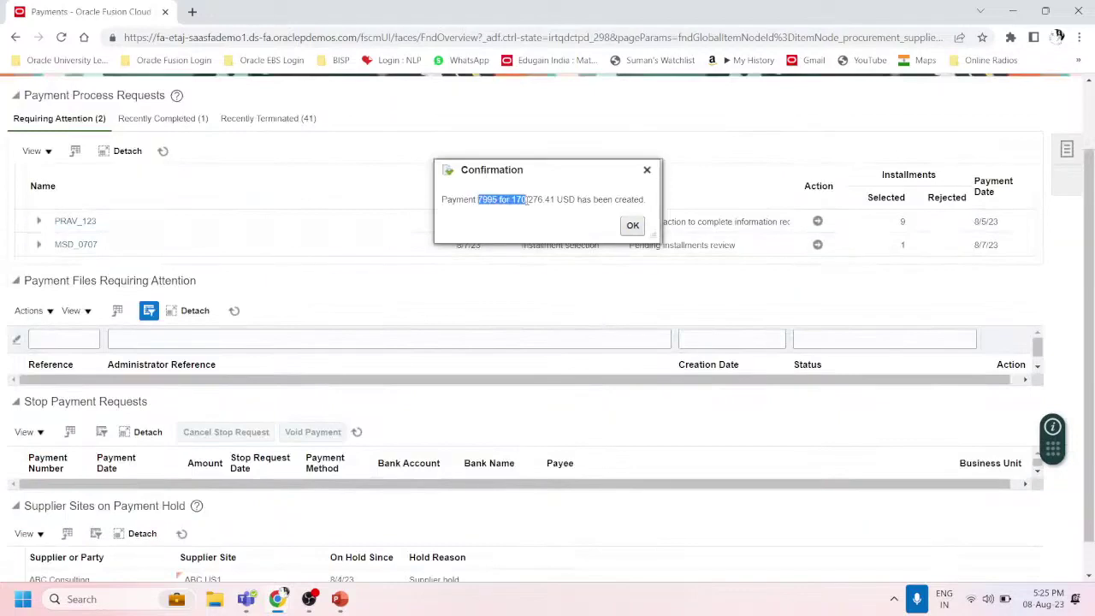
{"action": "left_click", "coordinate": [632, 225]}
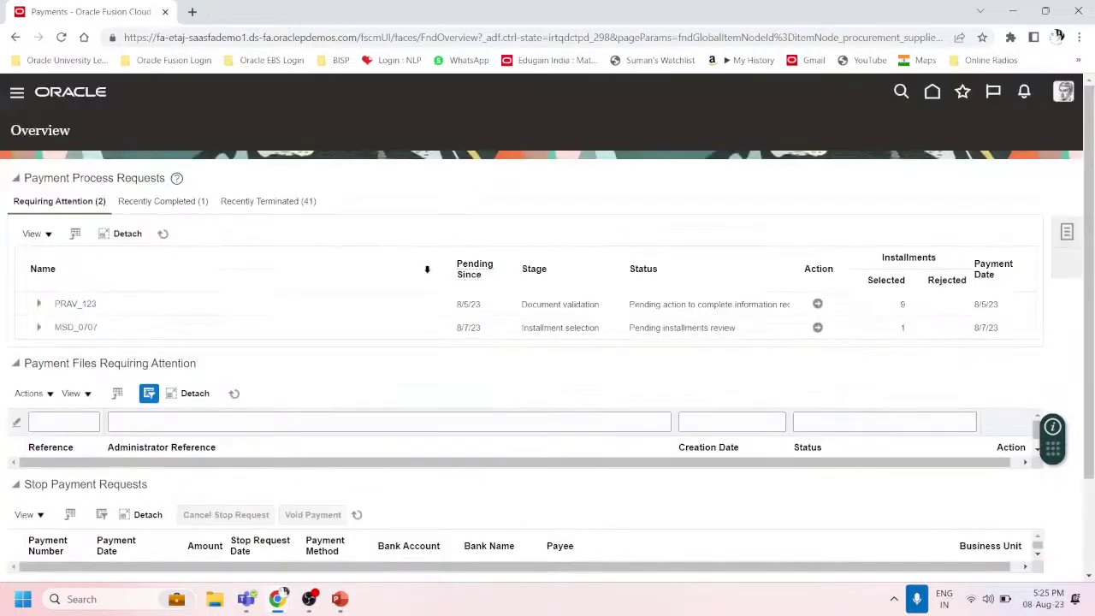
Open Manage Payments and set the search's payment date to 8/8/23.
{"action": "left_click", "coordinate": [1066, 232]}
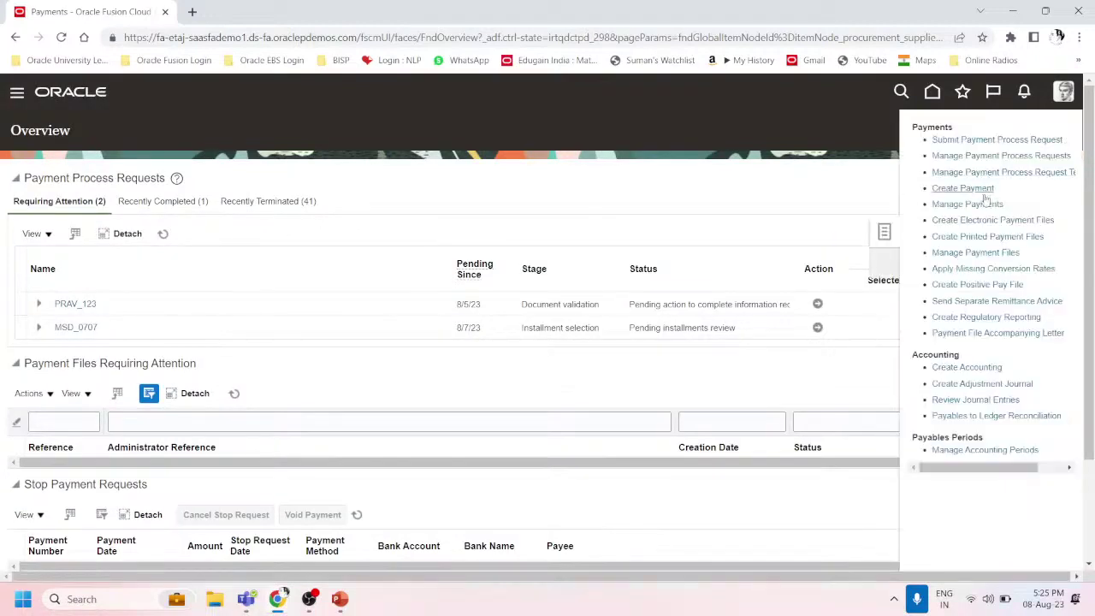
{"action": "left_click", "coordinate": [967, 204]}
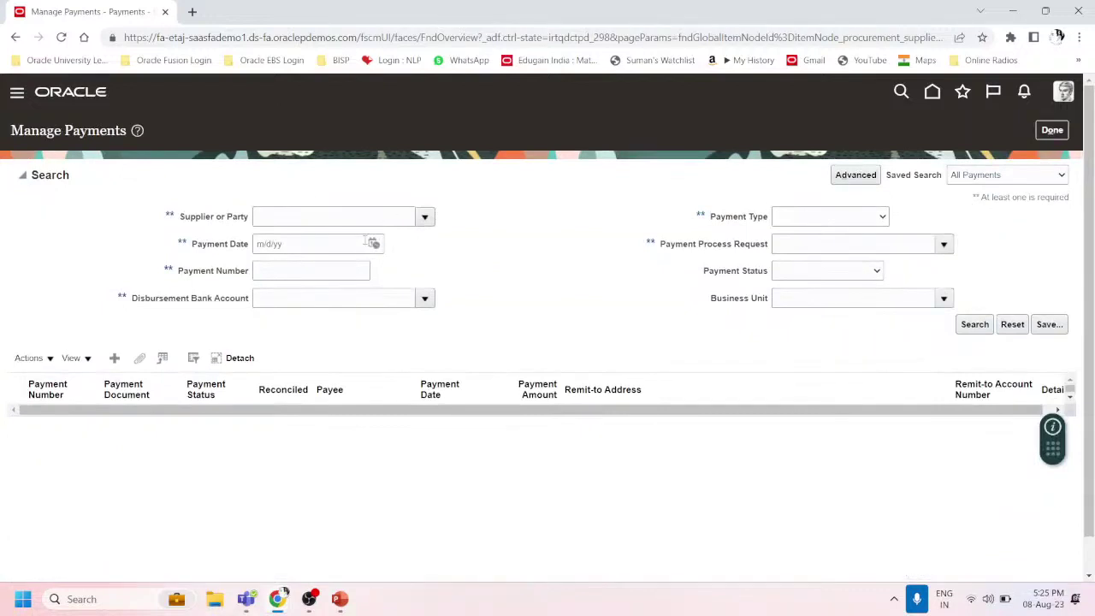
{"action": "left_click", "coordinate": [373, 244]}
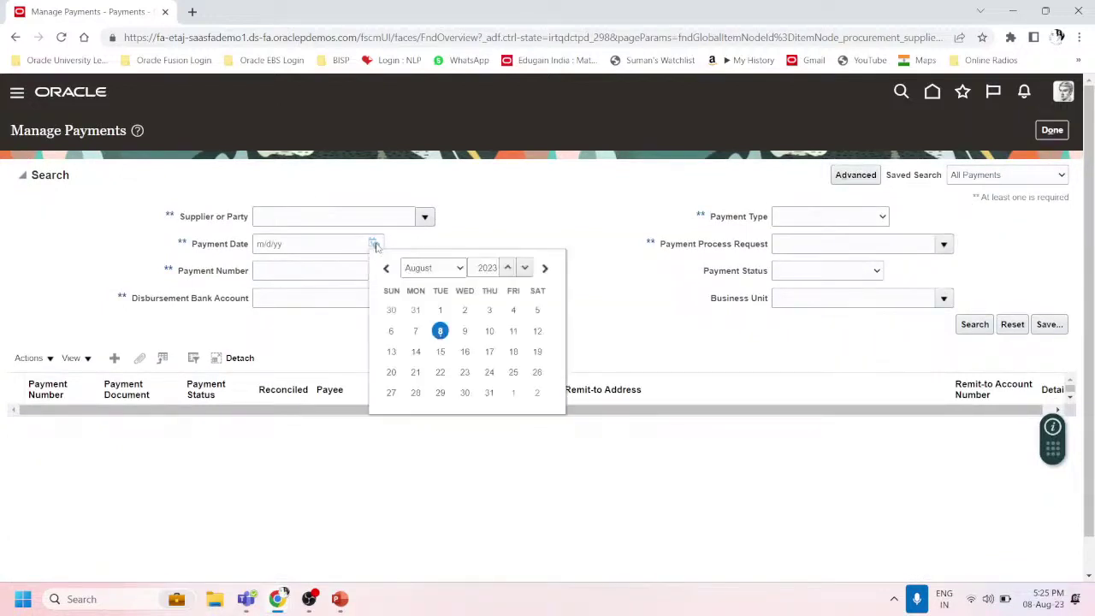
{"action": "left_click", "coordinate": [441, 335]}
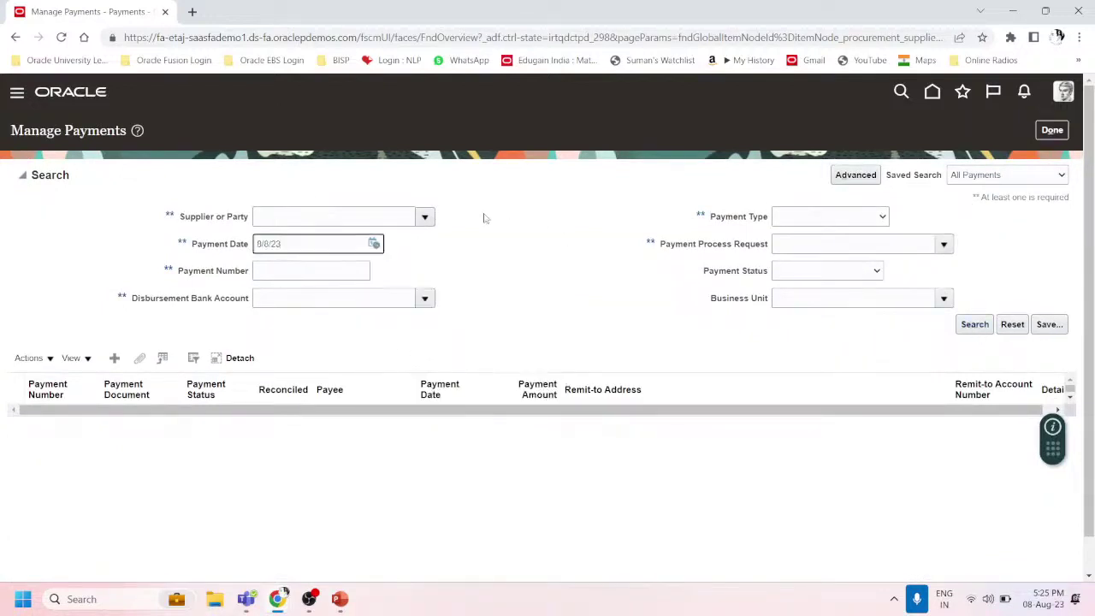
Look up "dell", choose Dell Inc. as the supplier, and run the payment search.
{"action": "left_click", "coordinate": [287, 216]}
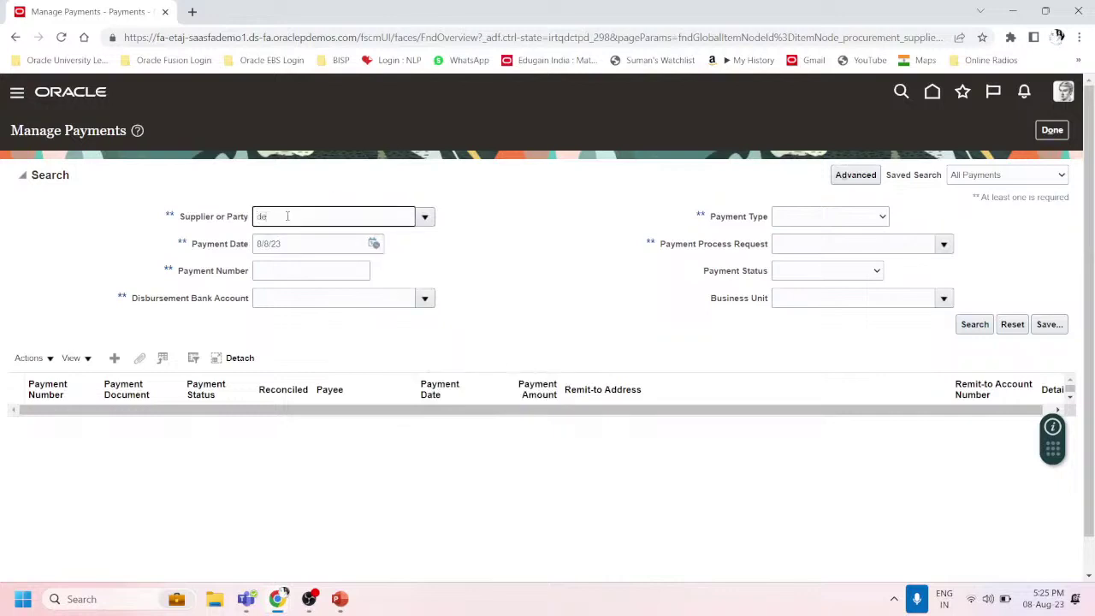
{"action": "left_click", "coordinate": [424, 218]}
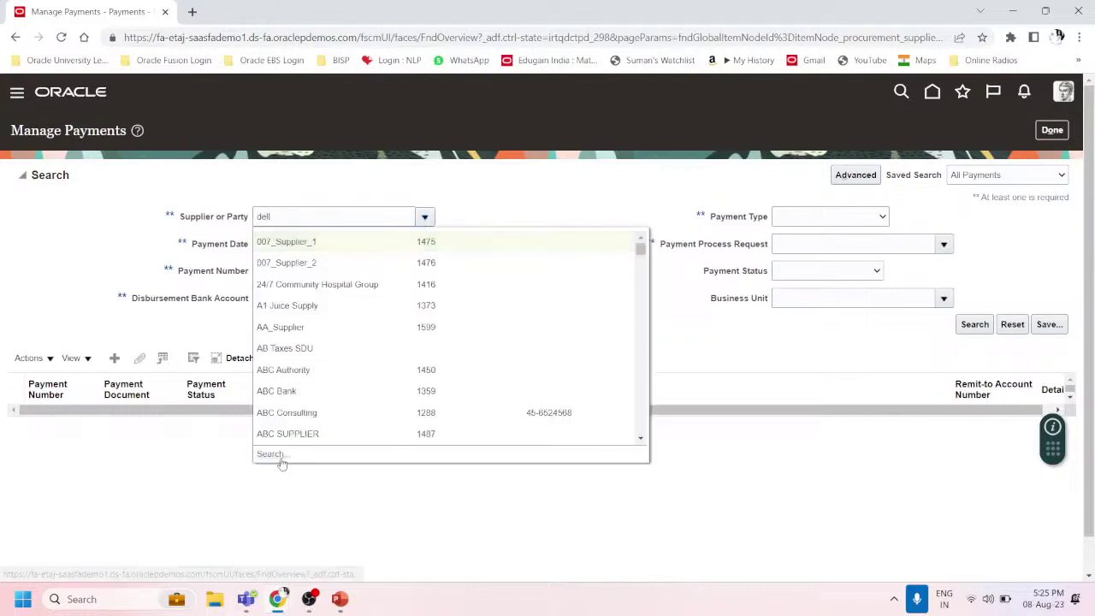
{"action": "left_click", "coordinate": [282, 455]}
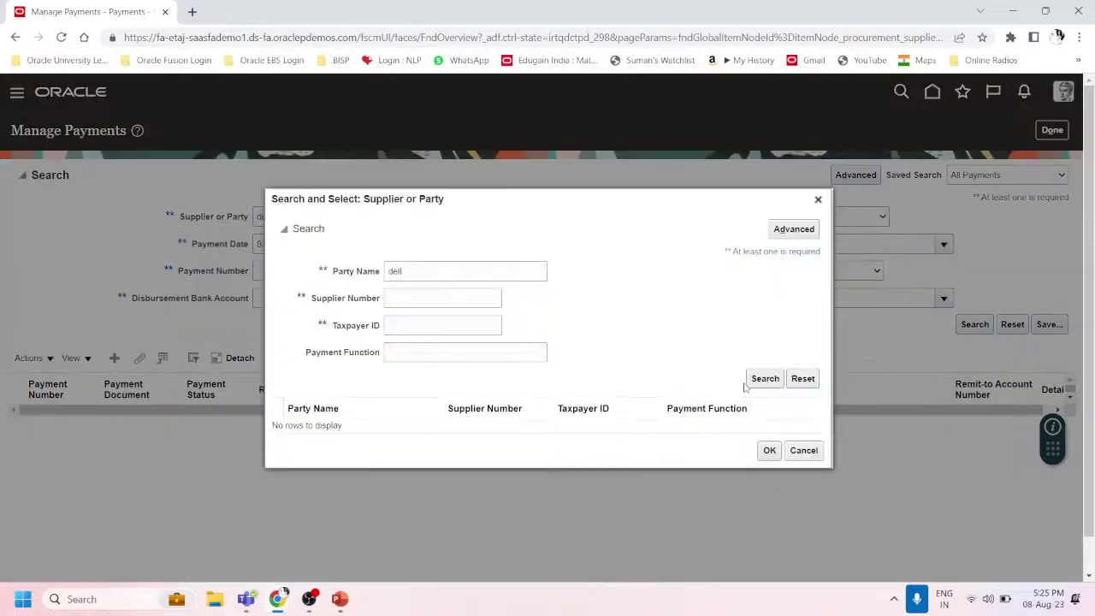
{"action": "left_click", "coordinate": [764, 378]}
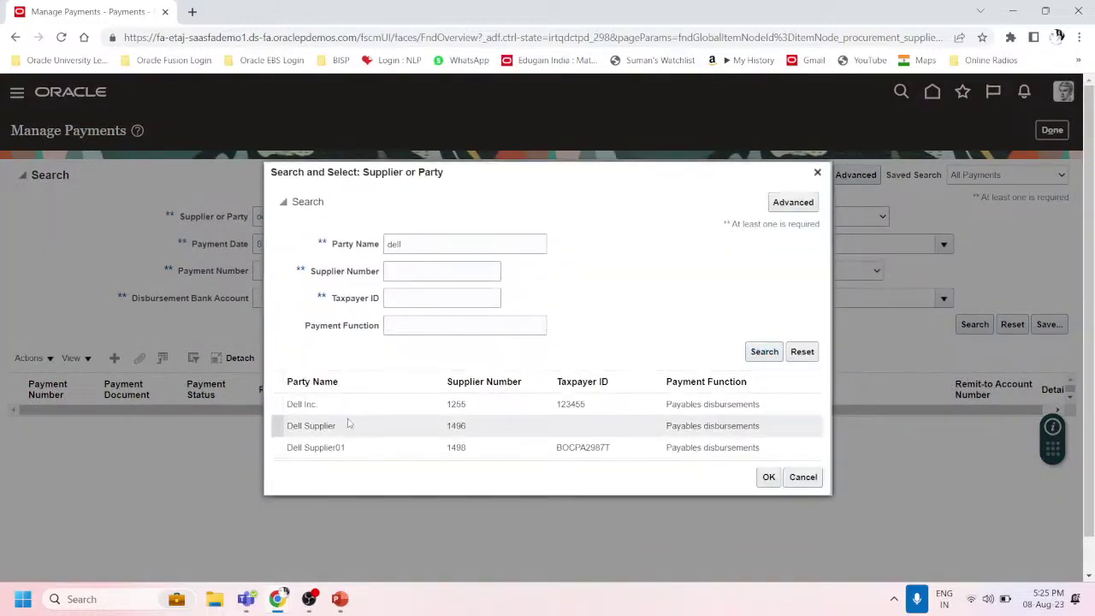
{"action": "left_click", "coordinate": [359, 405]}
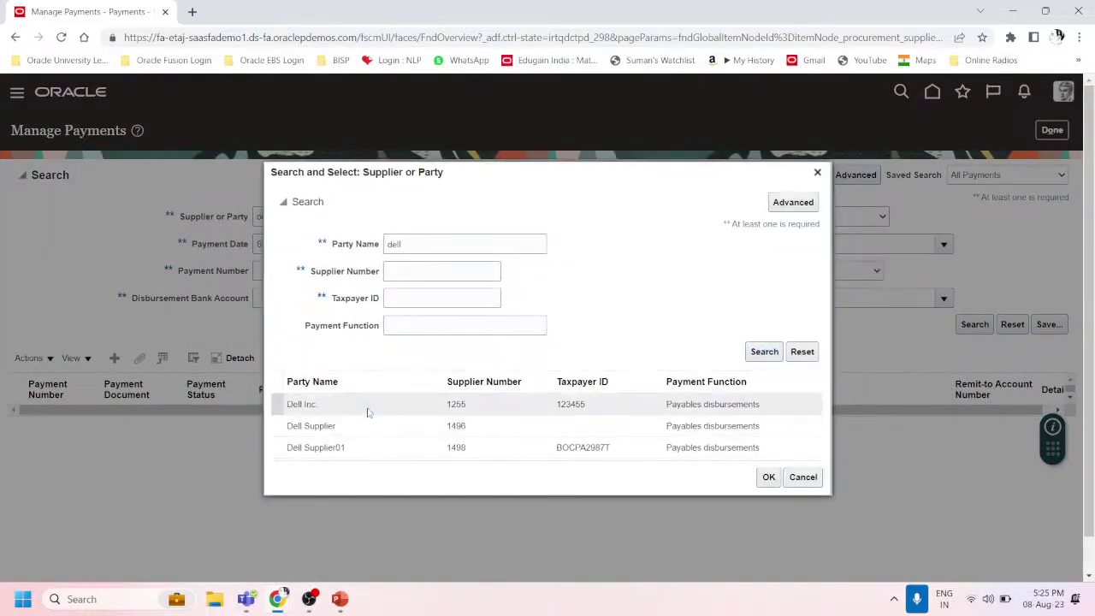
{"action": "left_click", "coordinate": [767, 477]}
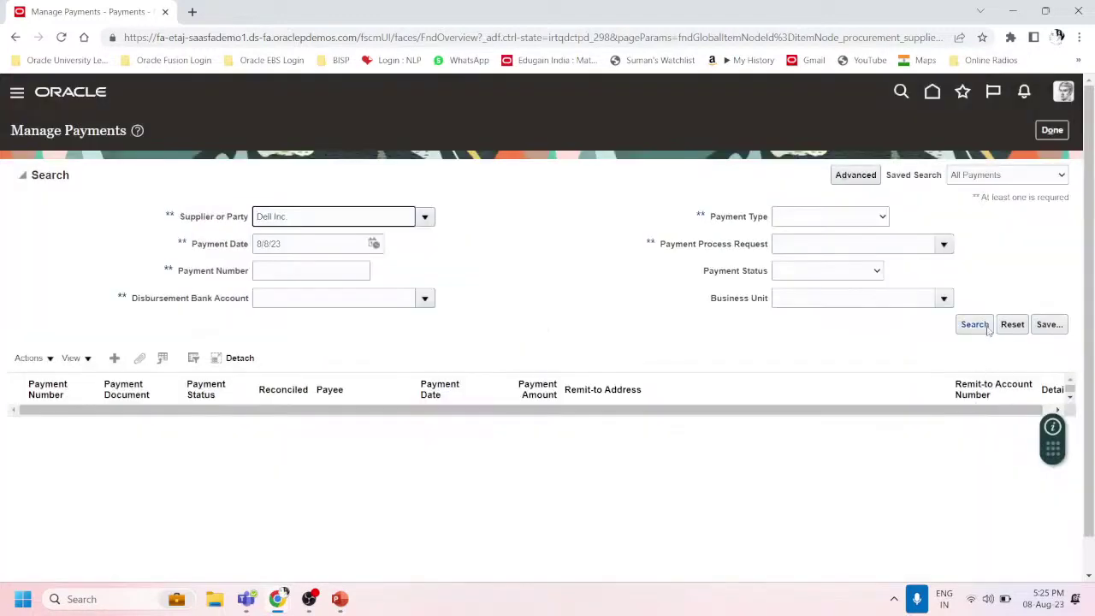
{"action": "left_click", "coordinate": [975, 325]}
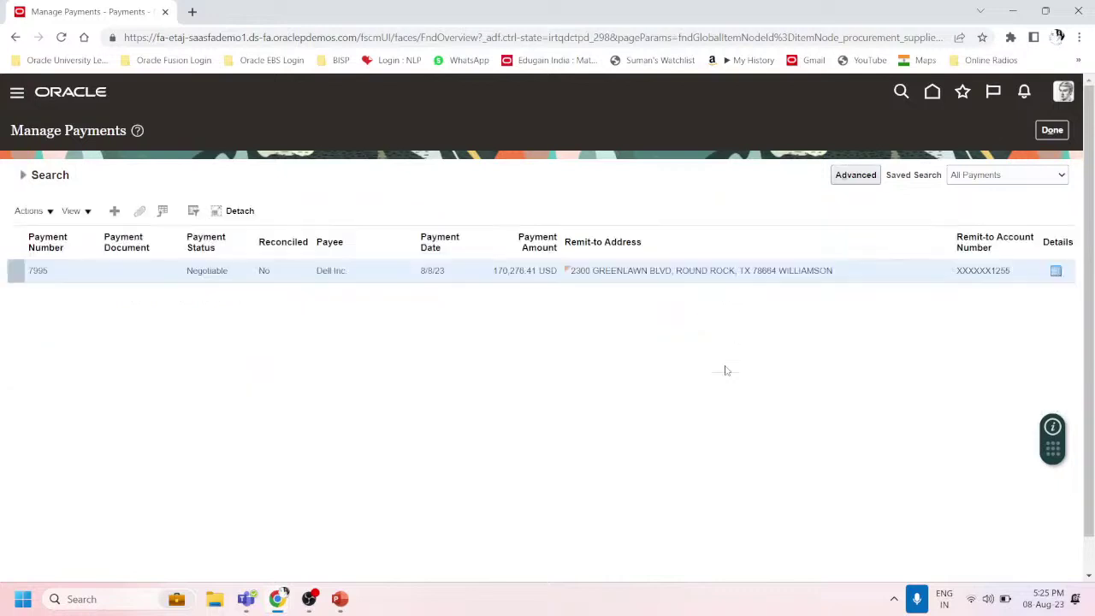
Open the Dell Inc. payment found and view the invoices it paid.
{"action": "left_click", "coordinate": [38, 271]}
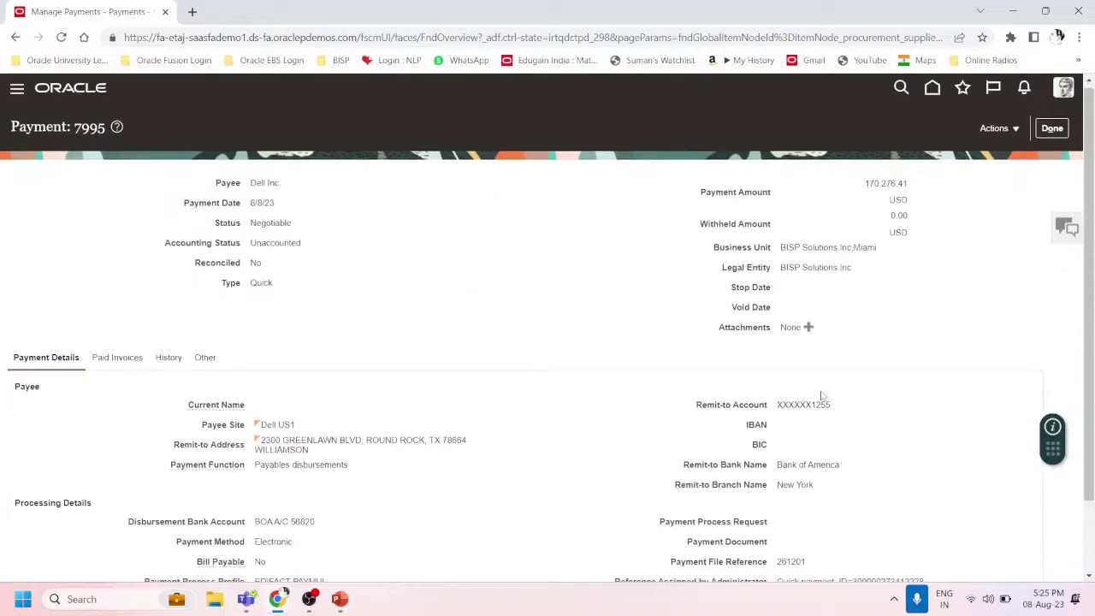
{"action": "scroll", "coordinate": [821, 396], "scroll_direction": "down", "scroll_amount": 1}
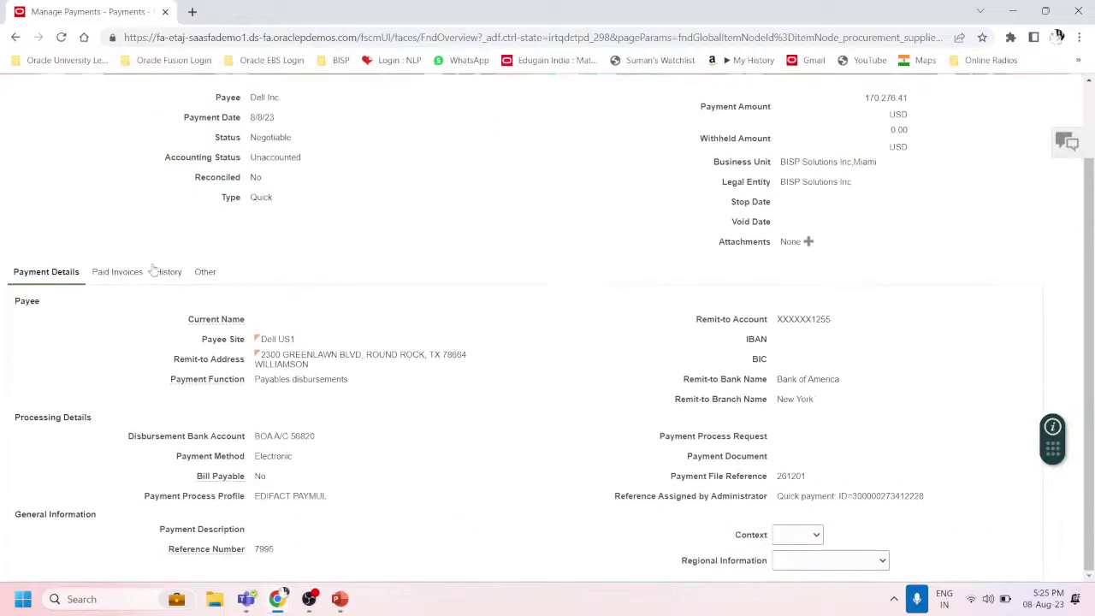
{"action": "left_click", "coordinate": [120, 273]}
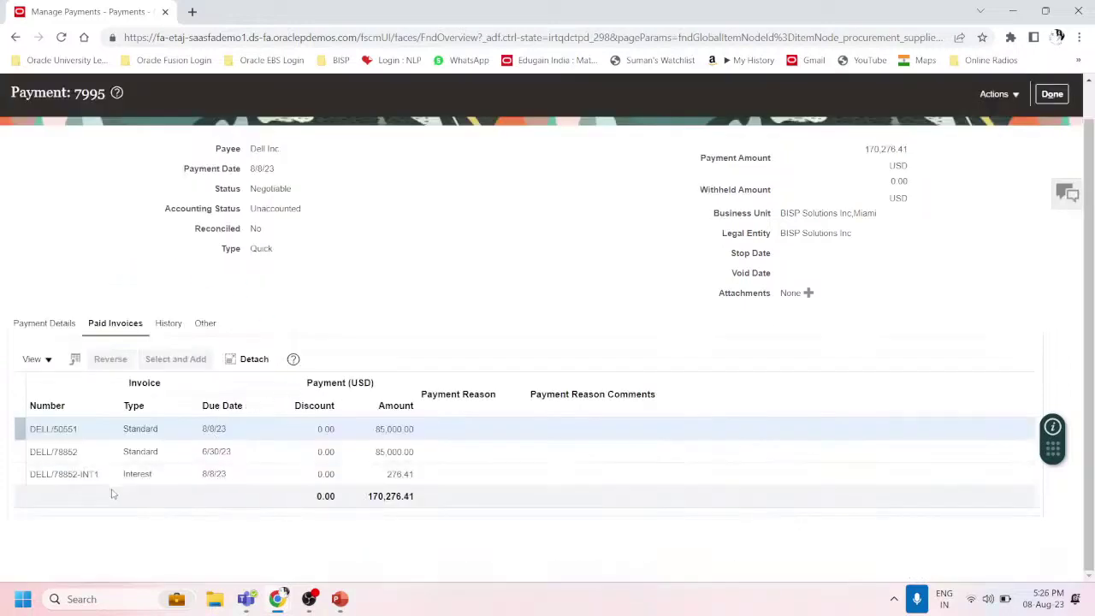
Open the Interest-type invoice among the paid invoices and review its description, lines and totals.
{"action": "left_click", "coordinate": [57, 475]}
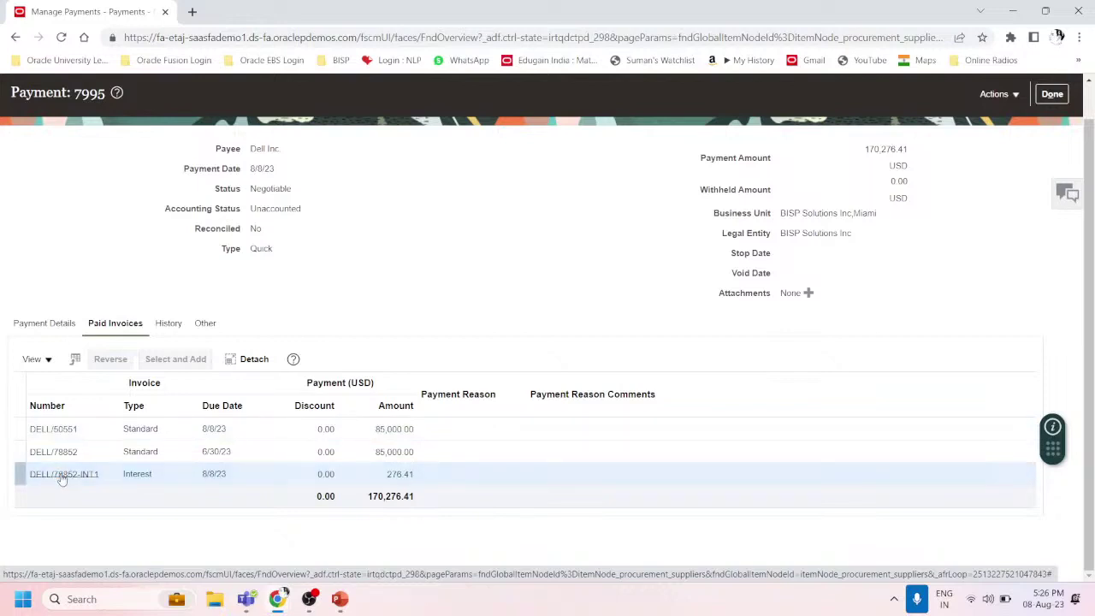
{"action": "left_click", "coordinate": [62, 475]}
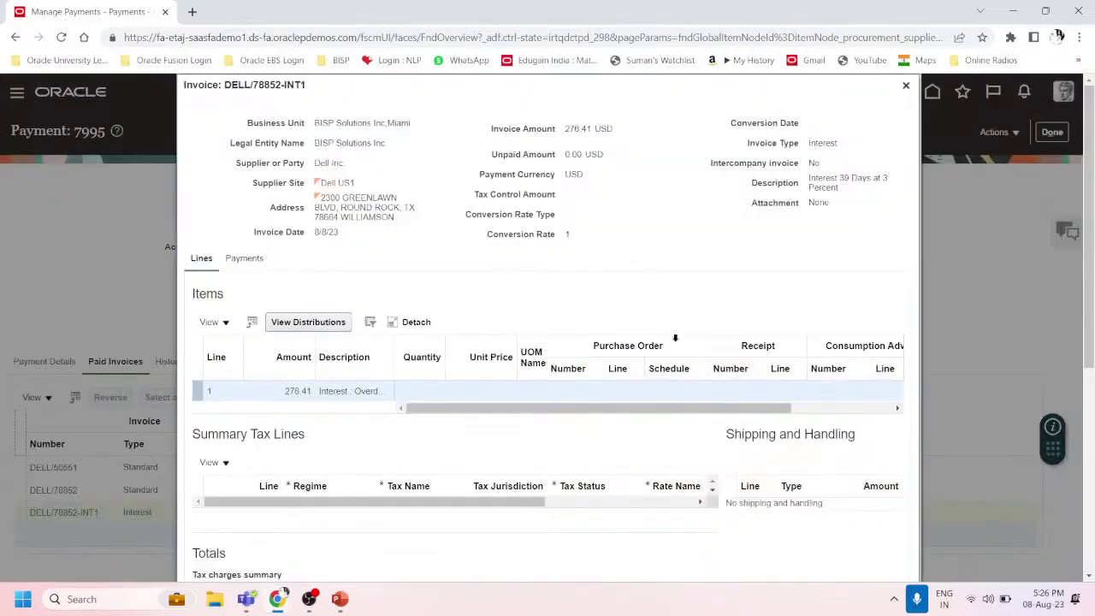
{"action": "scroll", "coordinate": [655, 320], "scroll_direction": "down", "scroll_amount": 5}
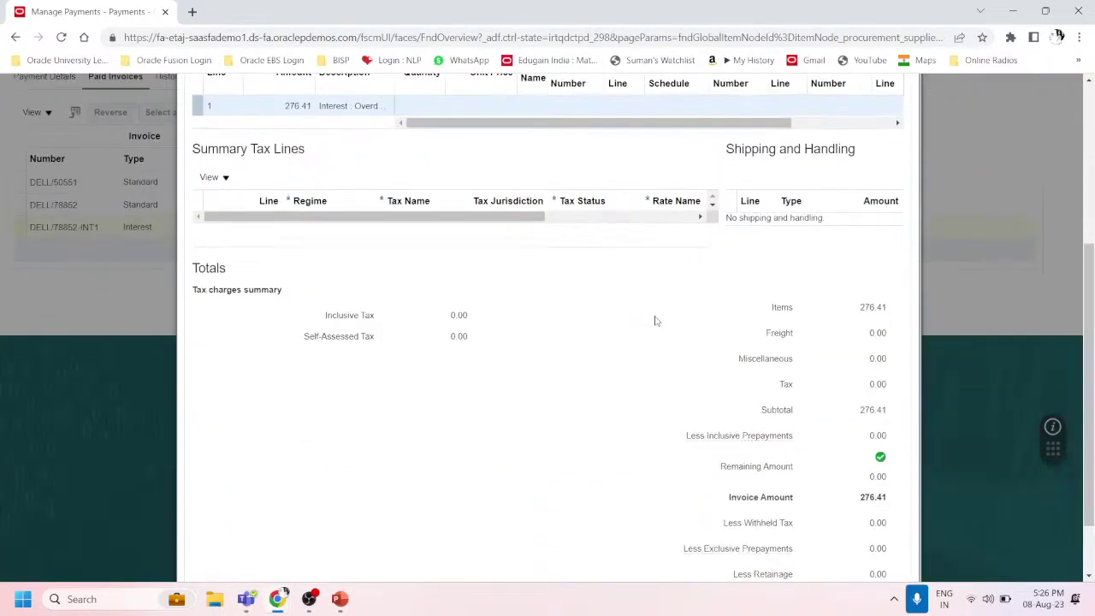
Recheck the interest invoice's description, item line and totals, and close its details.
{"action": "scroll", "coordinate": [655, 321], "scroll_direction": "up", "scroll_amount": 5}
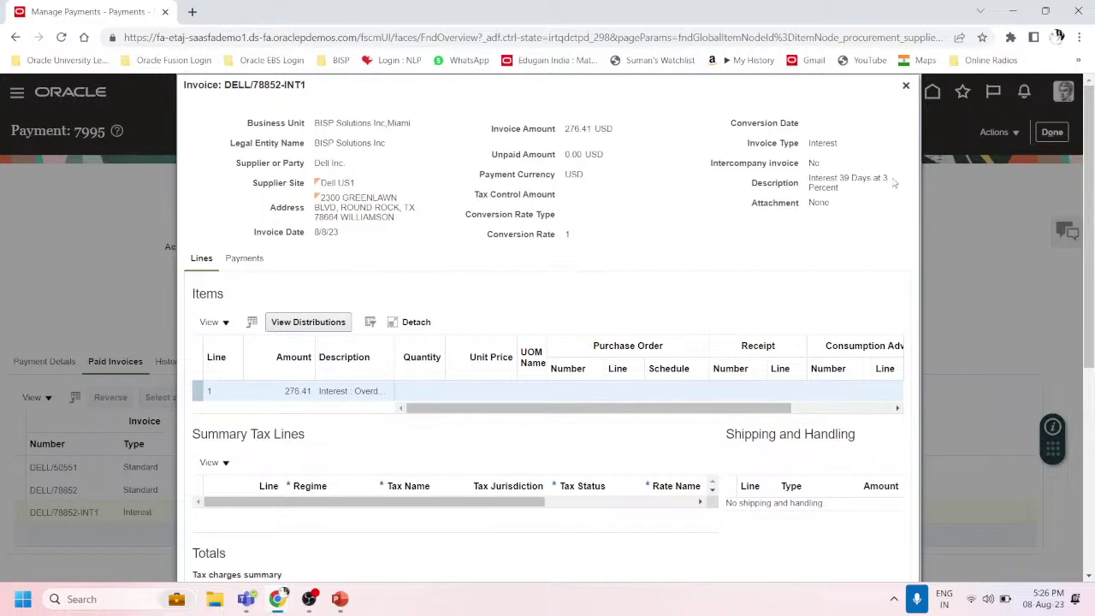
{"action": "left_click_drag", "start_coordinate": [844, 191], "coordinate": [803, 179]}
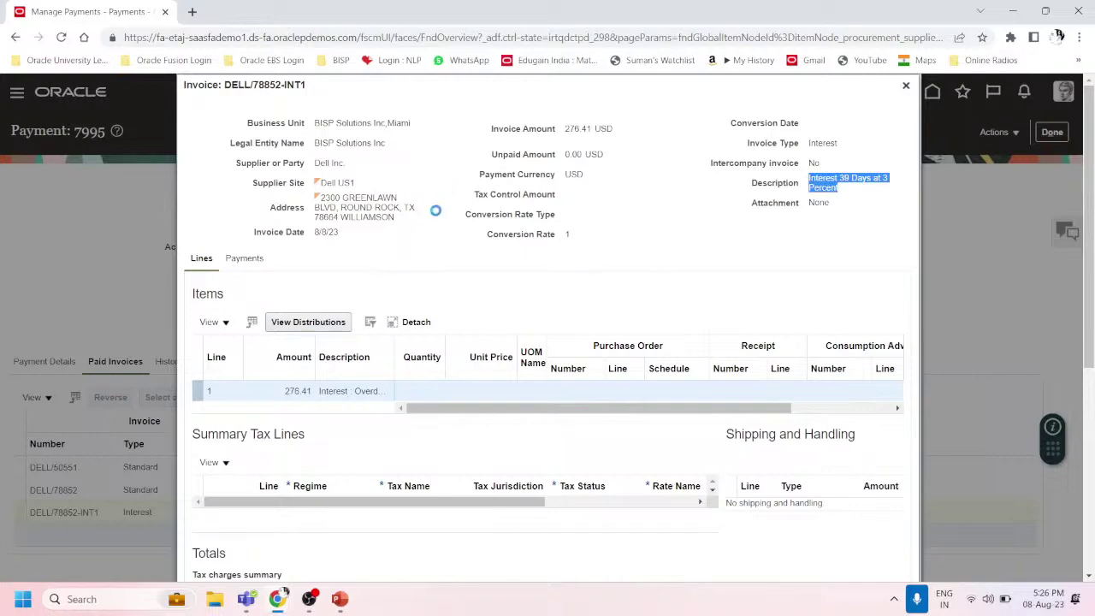
{"action": "scroll", "coordinate": [432, 249], "scroll_direction": "down", "scroll_amount": 2}
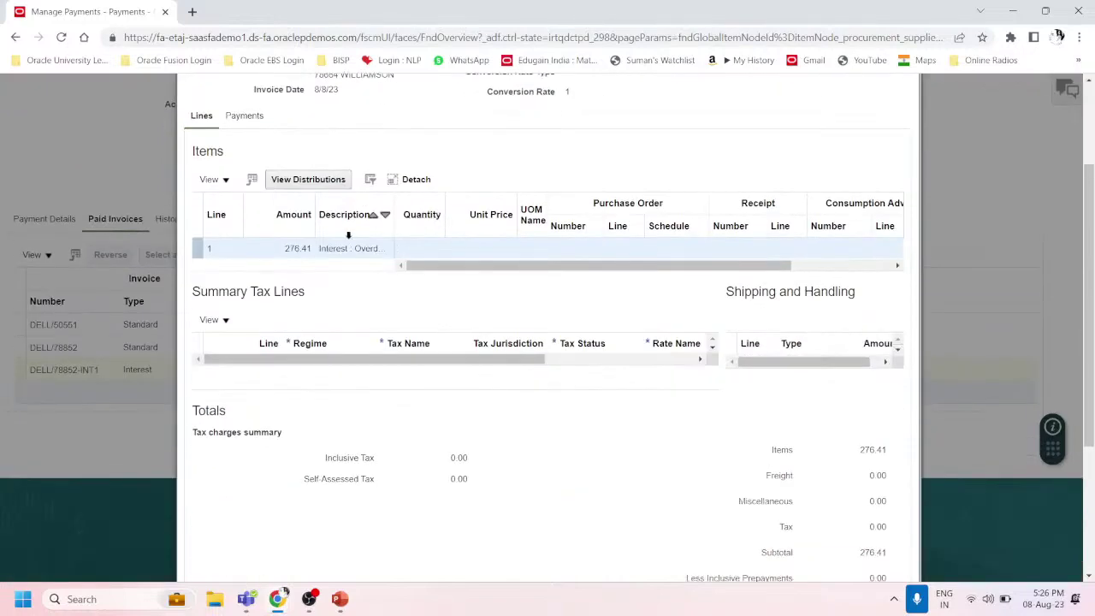
{"action": "scroll", "coordinate": [619, 287], "scroll_direction": "down", "scroll_amount": 3}
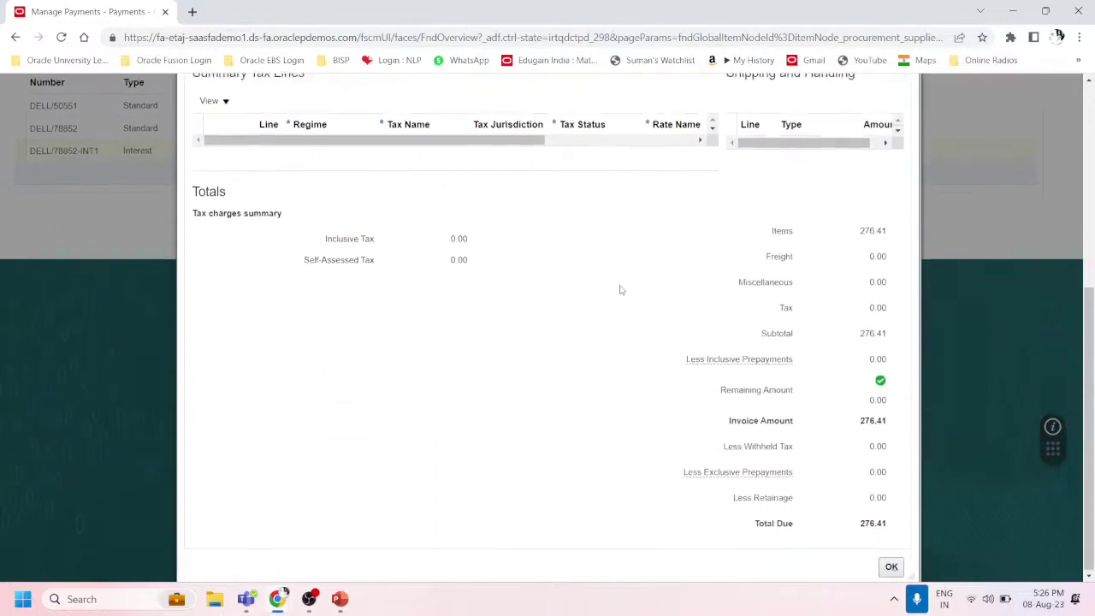
{"action": "scroll", "coordinate": [621, 290], "scroll_direction": "up", "scroll_amount": 3}
{"action": "scroll", "coordinate": [621, 290], "scroll_direction": "up", "scroll_amount": 3}
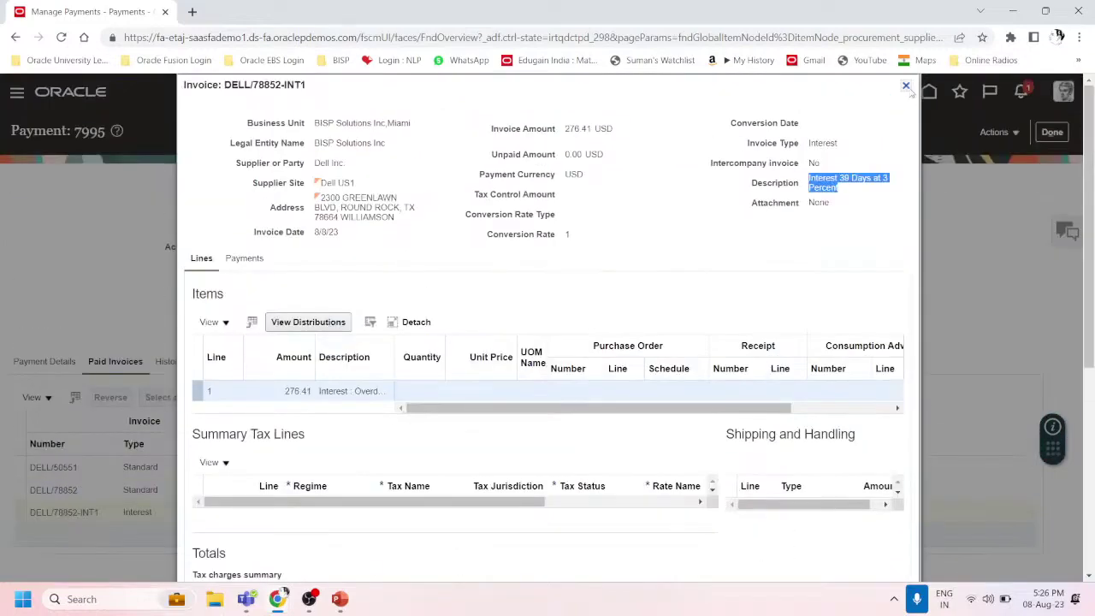
{"action": "left_click", "coordinate": [906, 85]}
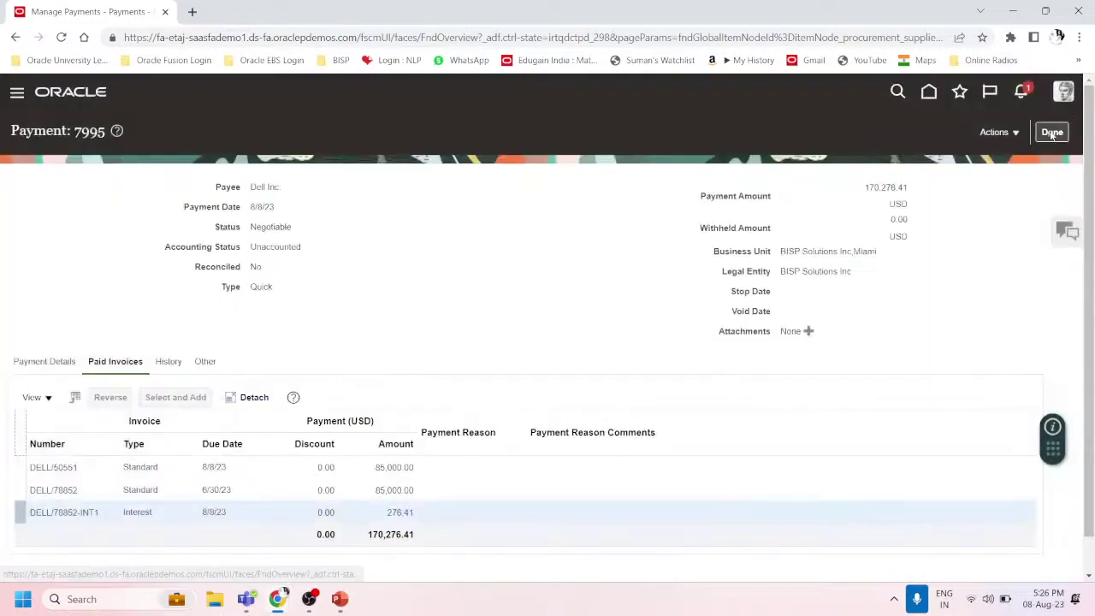
Leave the Dell Inc. payment and Manage Payments, and go to the Payables Invoices work area.
{"action": "left_click", "coordinate": [1045, 134]}
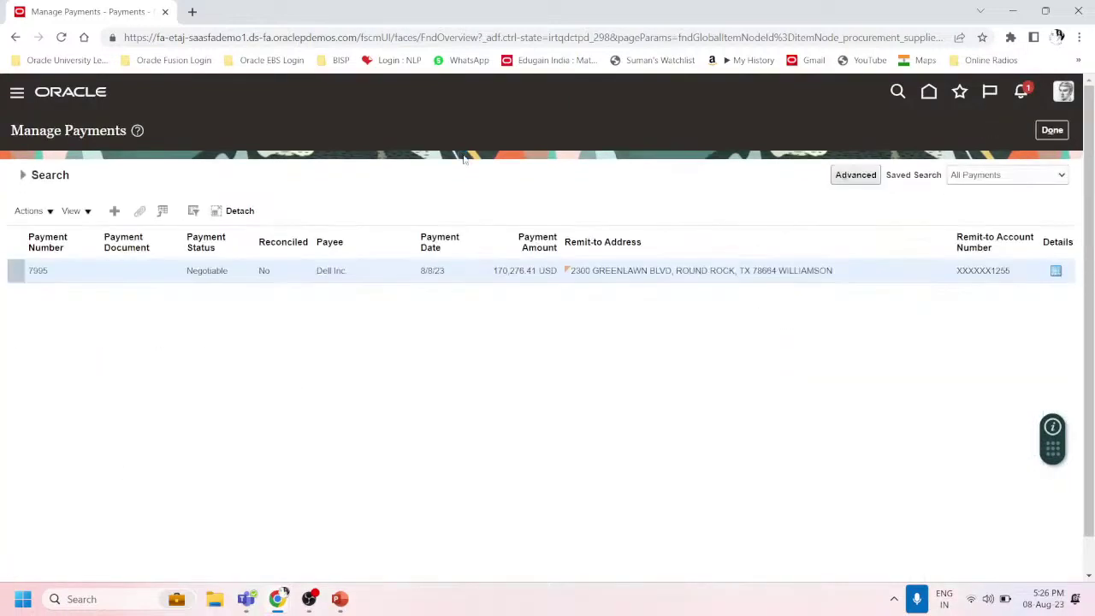
{"action": "left_click", "coordinate": [1050, 134]}
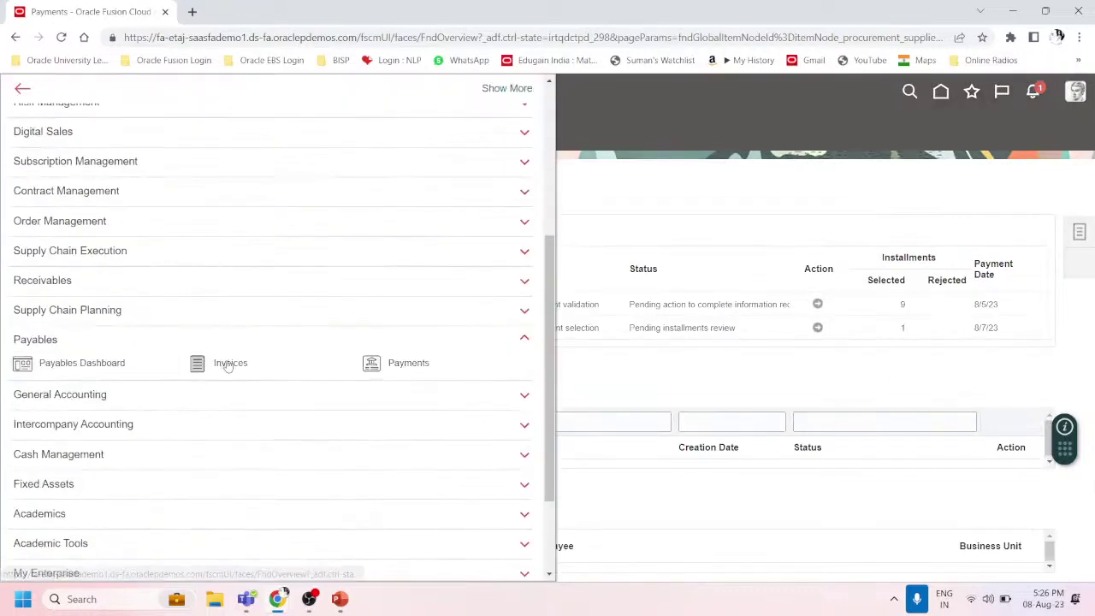
{"action": "left_click", "coordinate": [229, 362]}
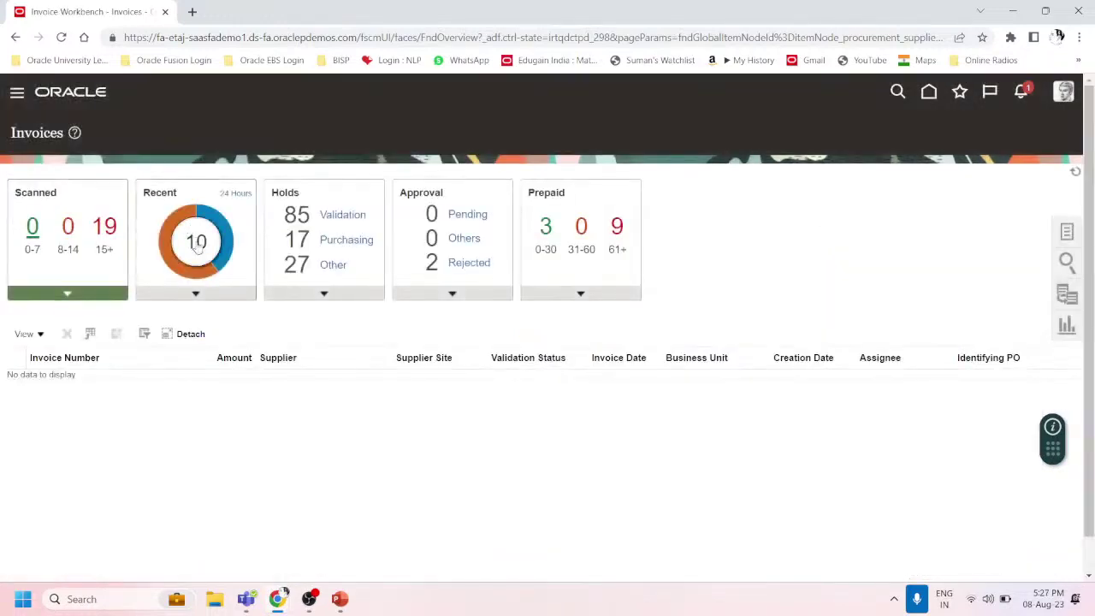
List the recent invoices and open the Dell Inc. interest invoice.
{"action": "left_click", "coordinate": [197, 245]}
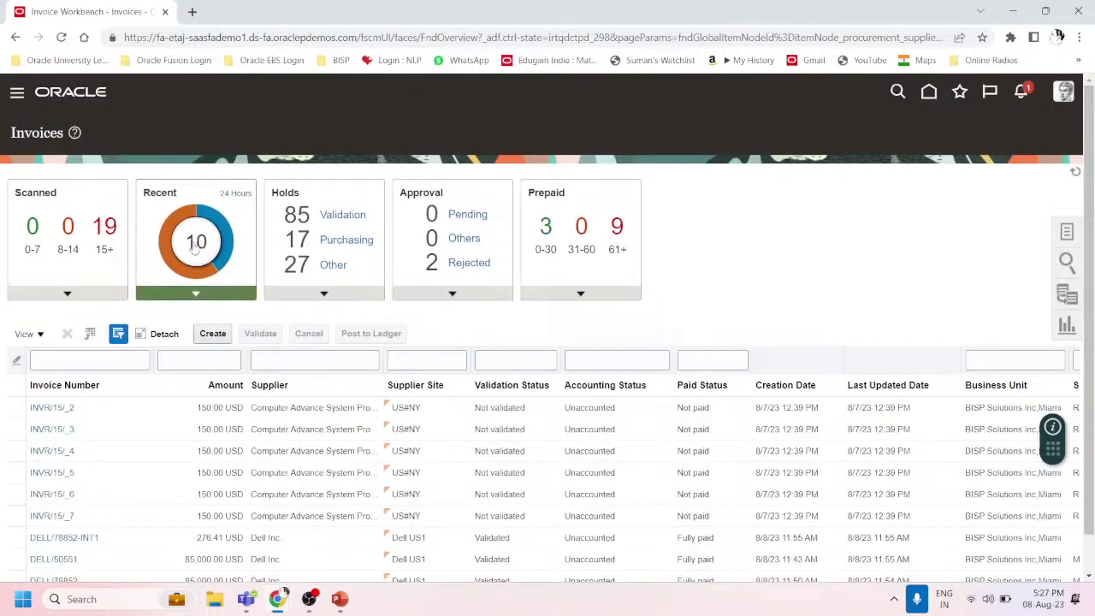
{"action": "scroll", "coordinate": [163, 359], "scroll_direction": "down", "scroll_amount": 1}
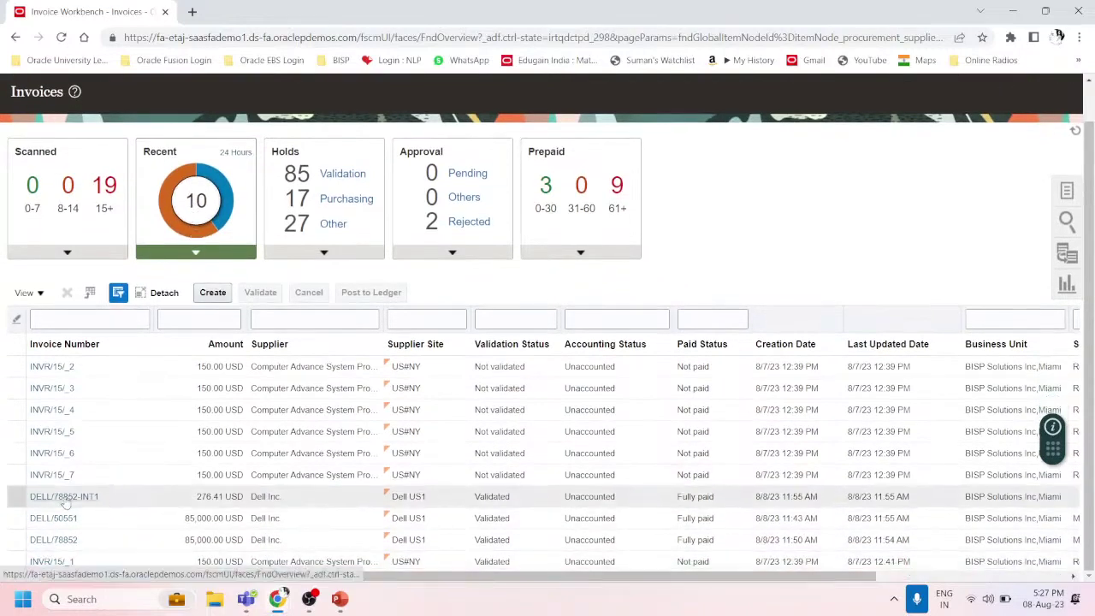
{"action": "left_click", "coordinate": [64, 496]}
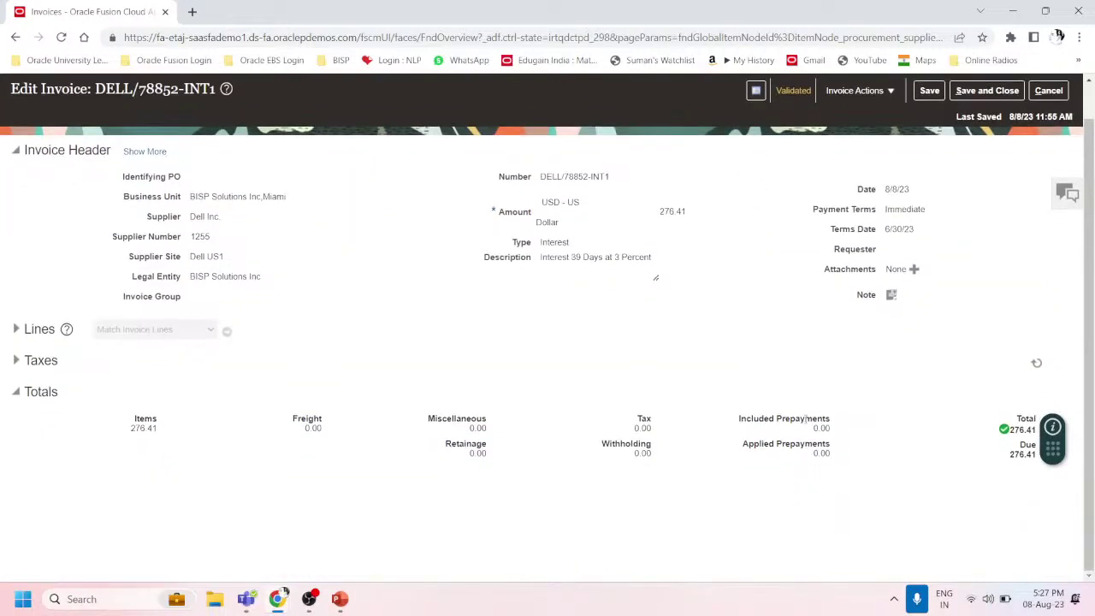
View the interest invoice's available actions and validation status summary, and leave it without saving.
{"action": "left_click", "coordinate": [855, 128]}
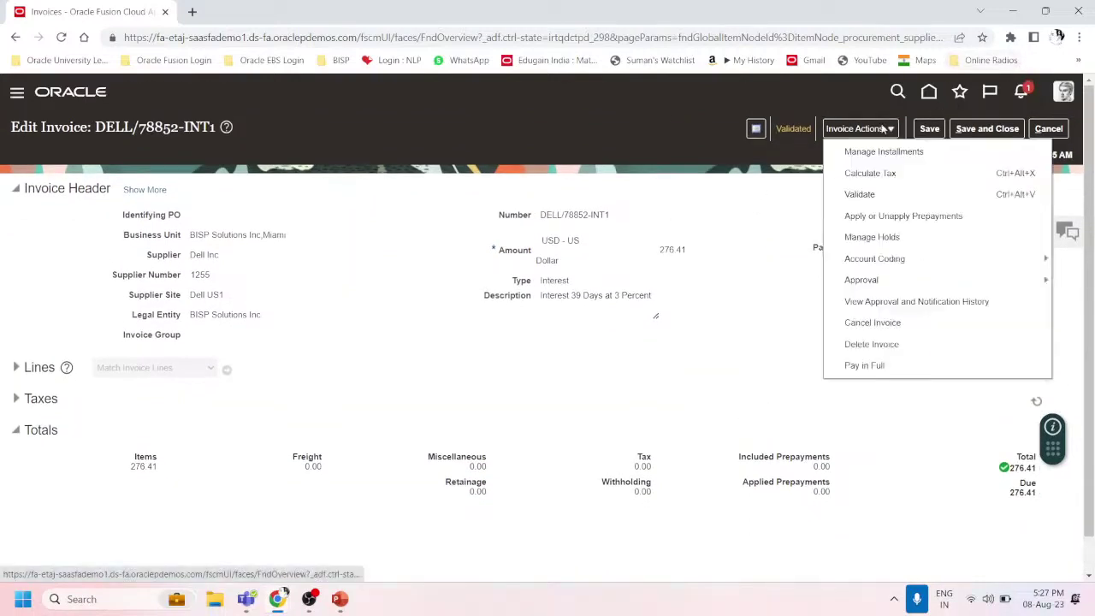
{"action": "left_click", "coordinate": [792, 128]}
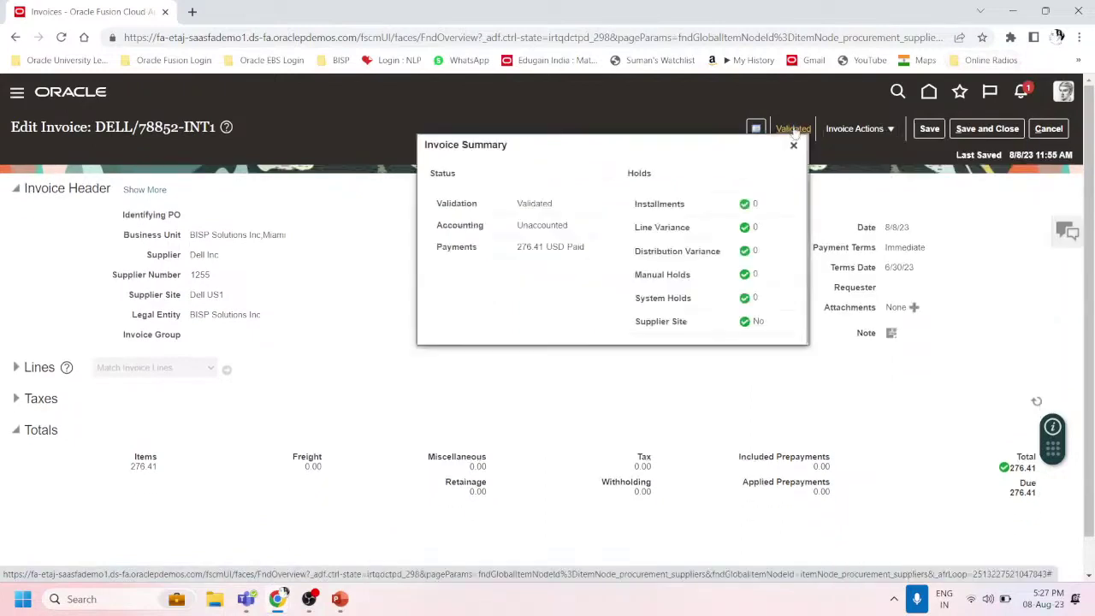
{"action": "left_click", "coordinate": [793, 145]}
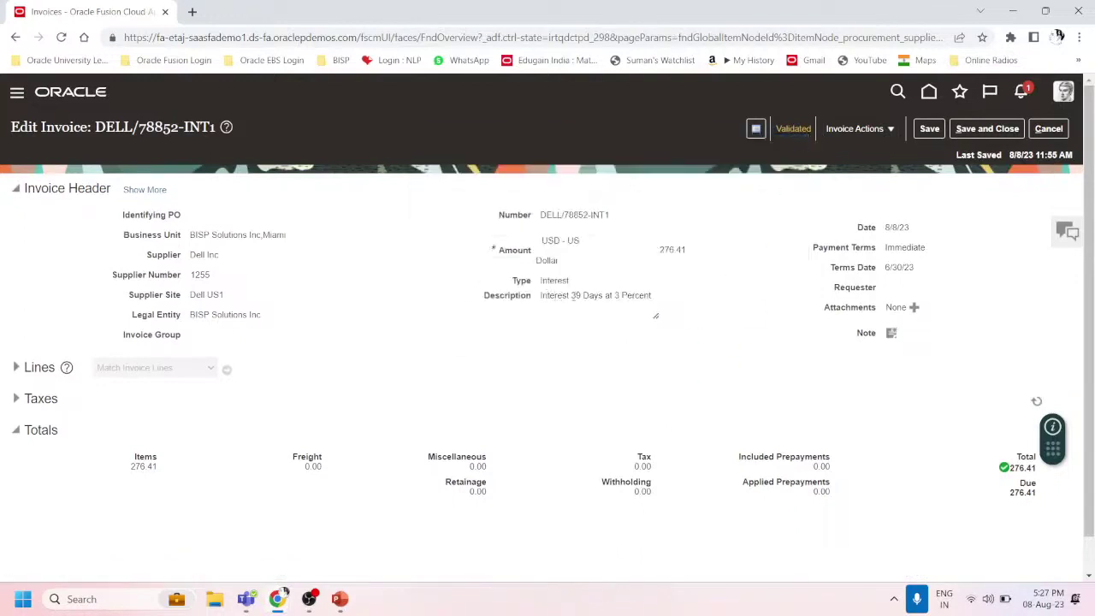
{"action": "left_click", "coordinate": [1049, 128]}
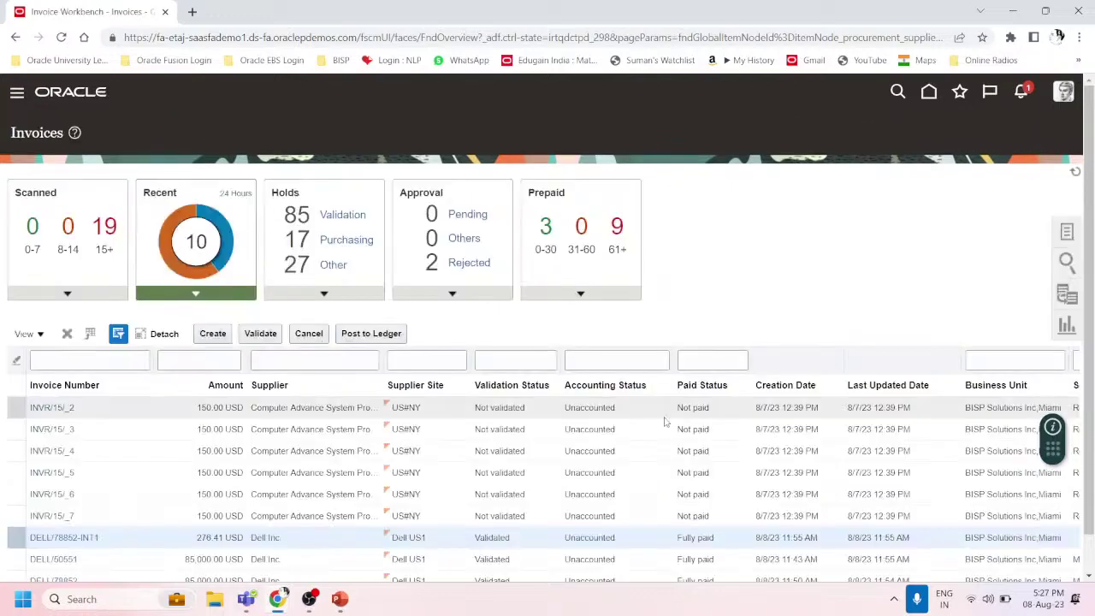
Switch to the PowerPoint slide show and advance to the recurring invoices requirement slide.
{"action": "key", "text": "alt+Tab"}
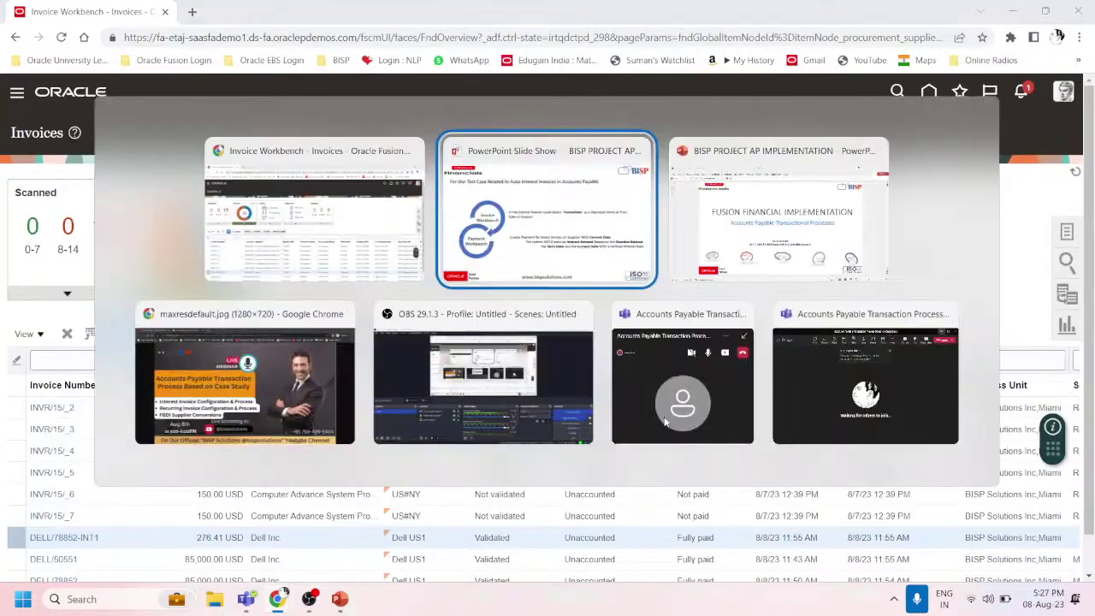
{"action": "key", "text": "Right"}
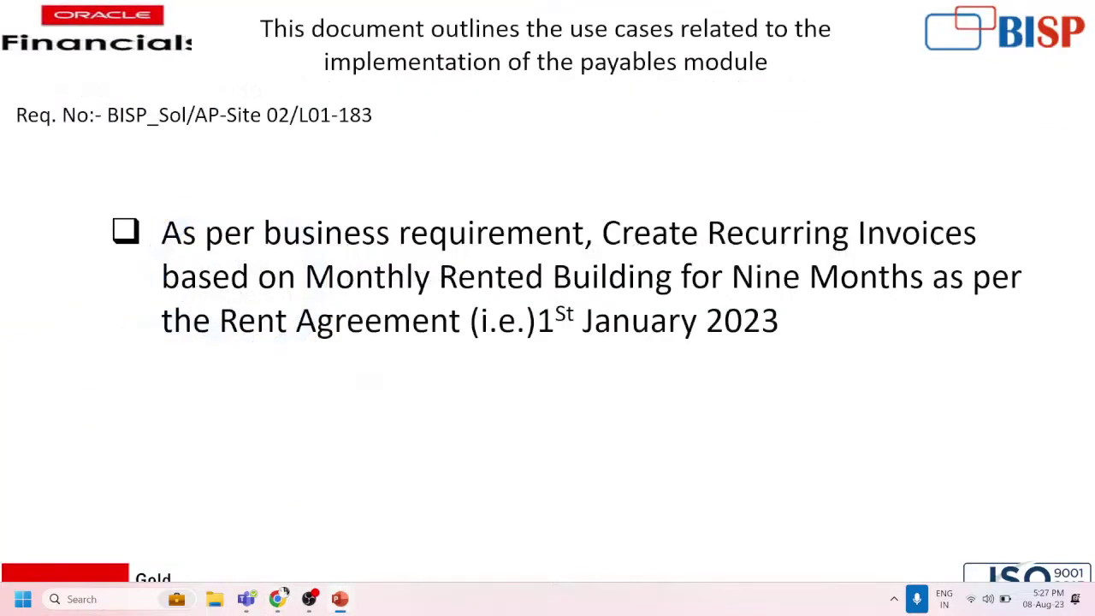
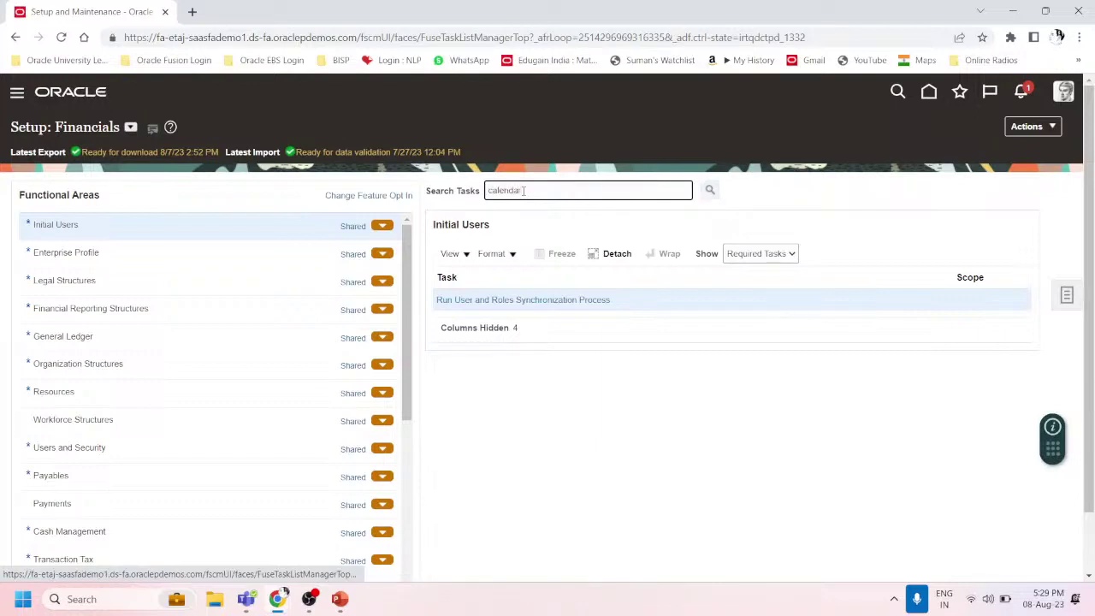
Search the Financials setup tasks for "calendar" and open Manage Payables Calendars.
{"action": "key", "text": "Return"}
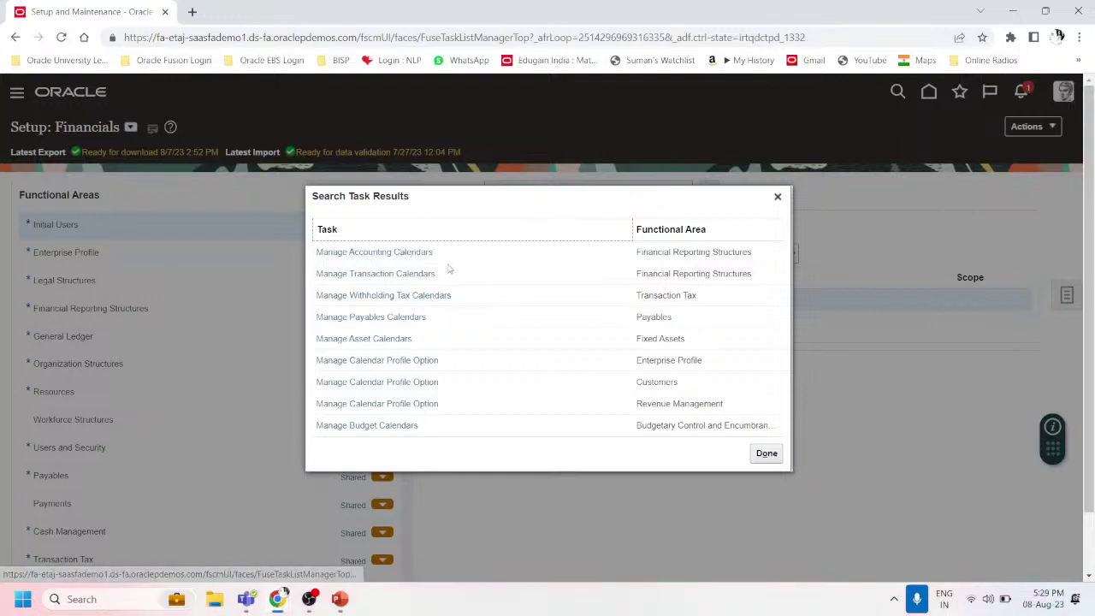
{"action": "left_click", "coordinate": [400, 317]}
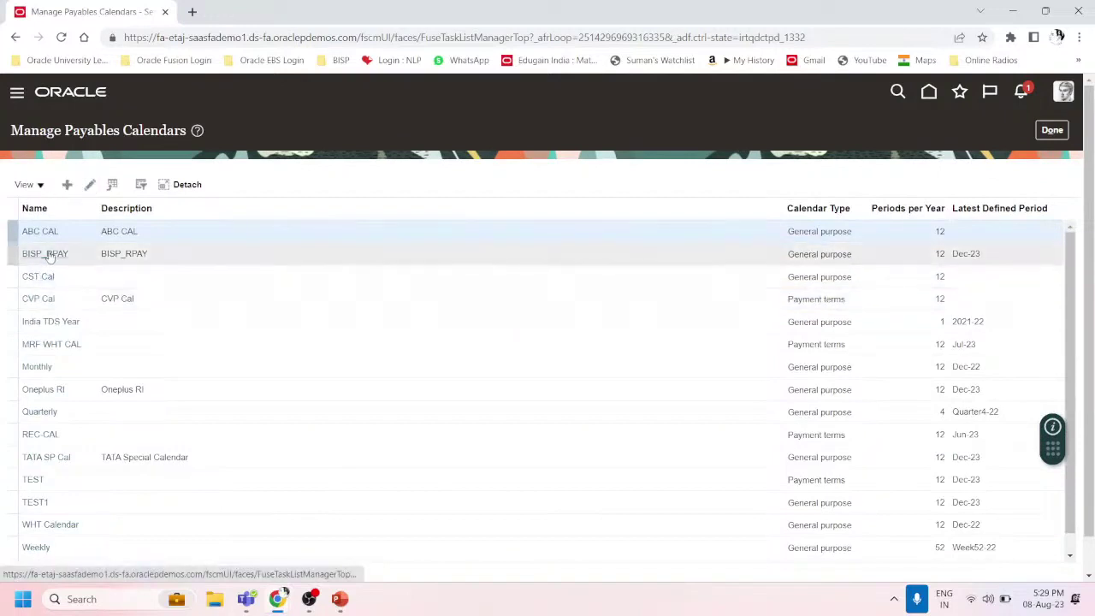
Create a payables calendar named BISP RENT CAL and use the same text as its description.
{"action": "left_click", "coordinate": [70, 185]}
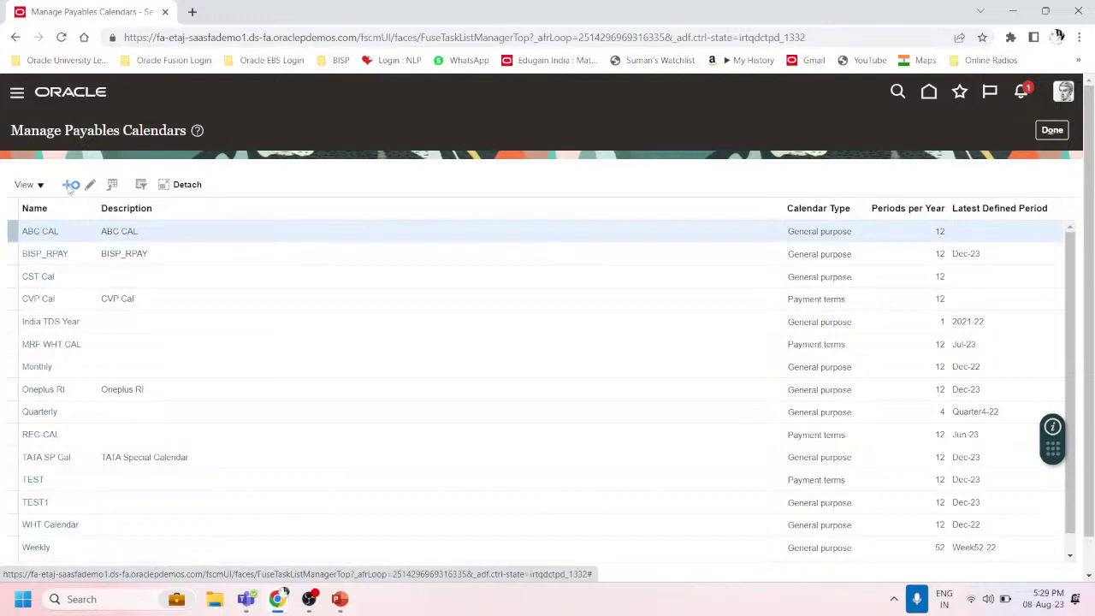
{"action": "left_click", "coordinate": [147, 185]}
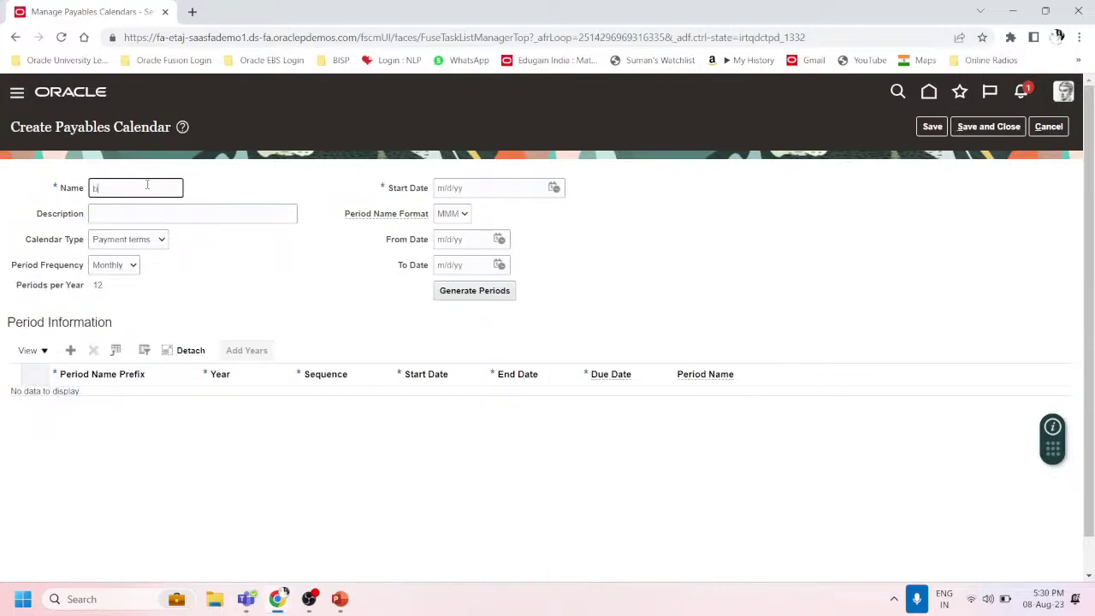
{"action": "key", "text": "BackSpace"}
{"action": "key", "text": "Caps_Lock"}
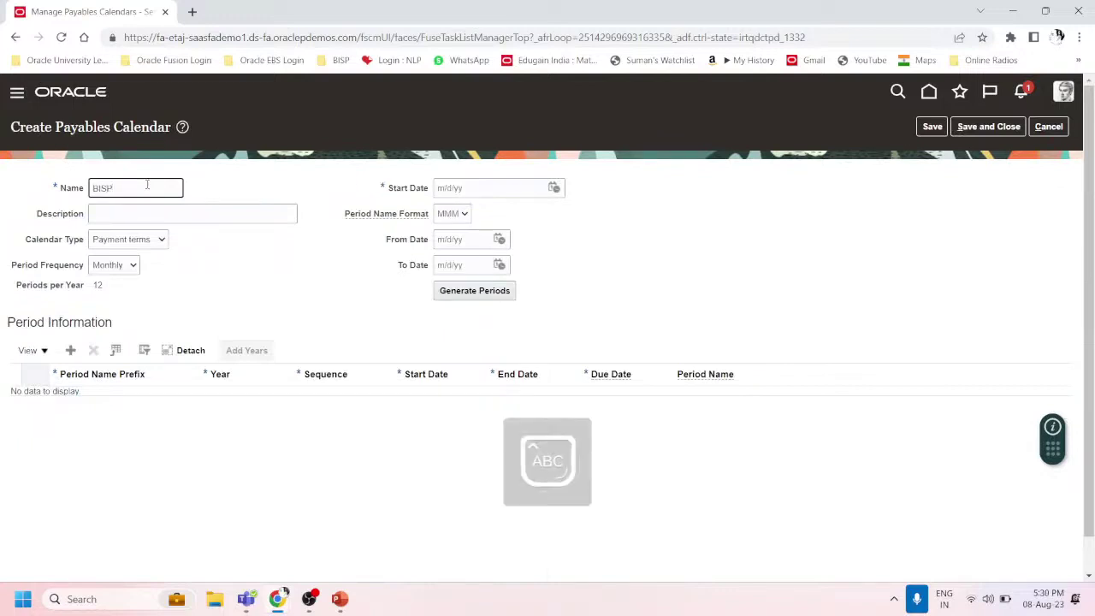
{"action": "type", "text": "BISP RE"}
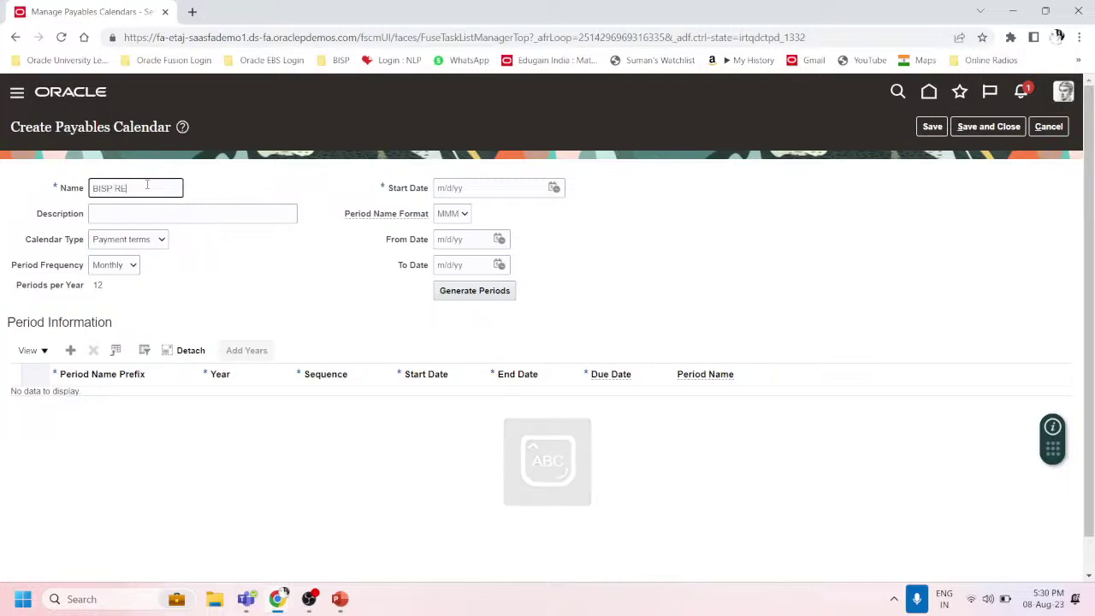
{"action": "type", "text": "NT CAL"}
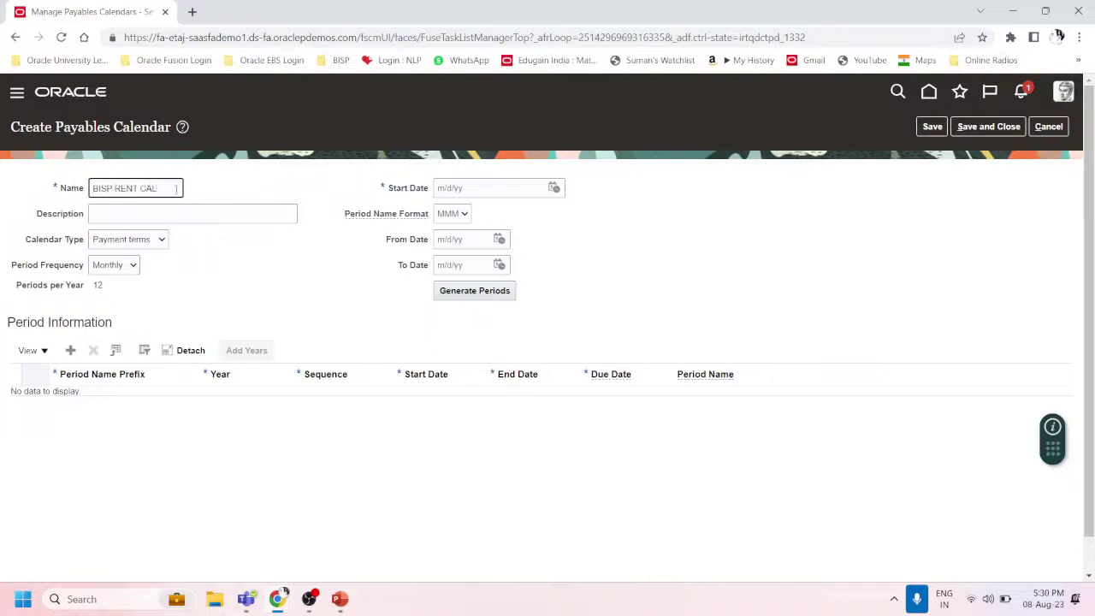
{"action": "left_click_drag", "start_coordinate": [176, 189], "coordinate": [6, 194]}
{"action": "key", "text": "ctrl+c"}
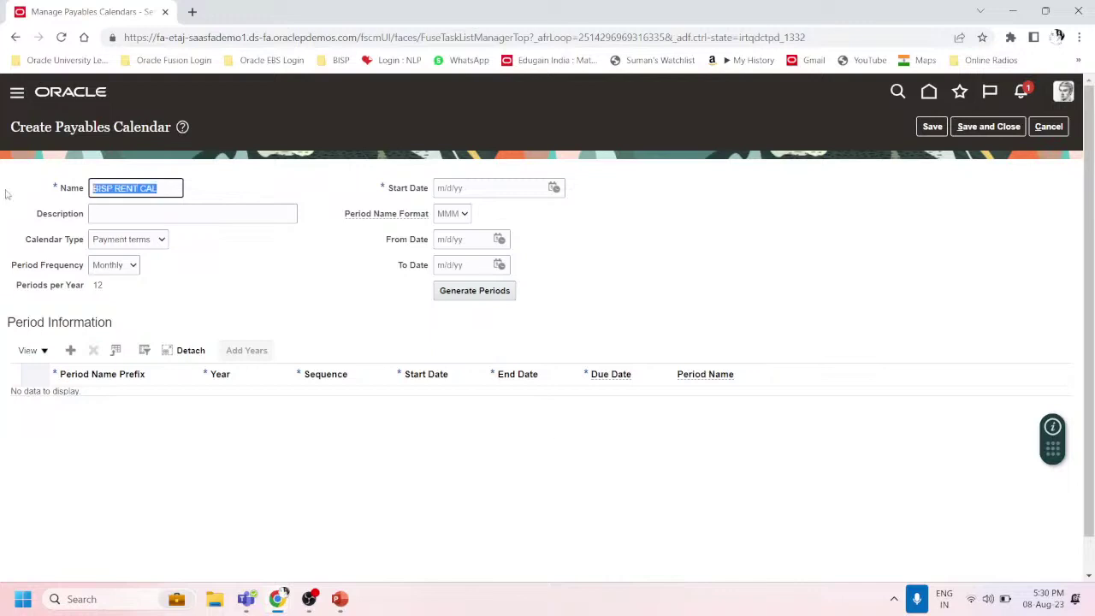
{"action": "left_click", "coordinate": [125, 215]}
{"action": "key", "text": "ctrl+v"}
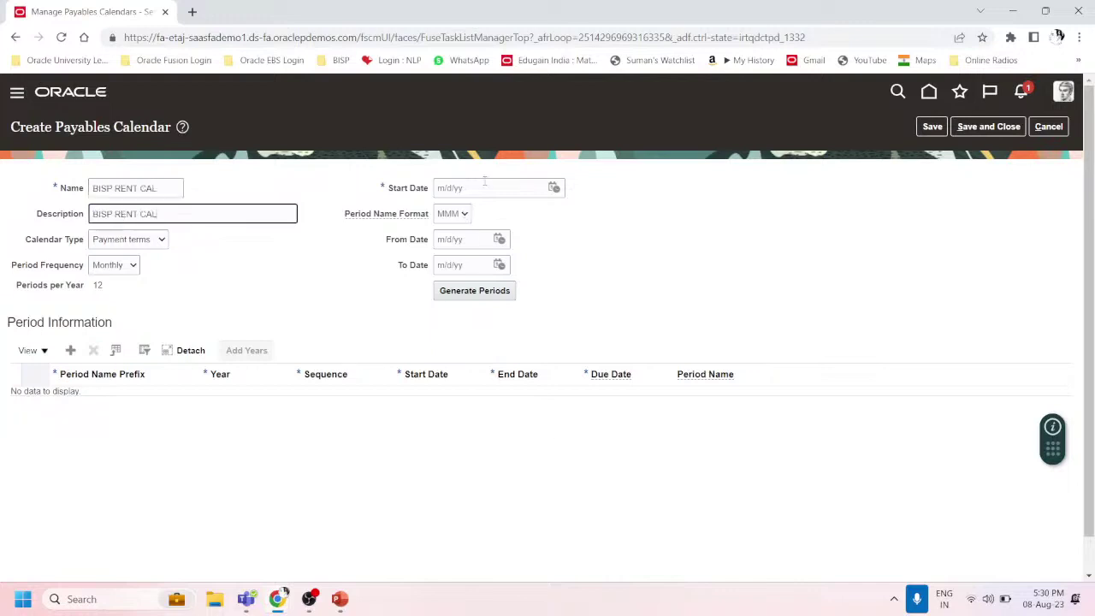
Set the calendar type to General purpose with a Monthly period frequency.
{"action": "left_click", "coordinate": [156, 243]}
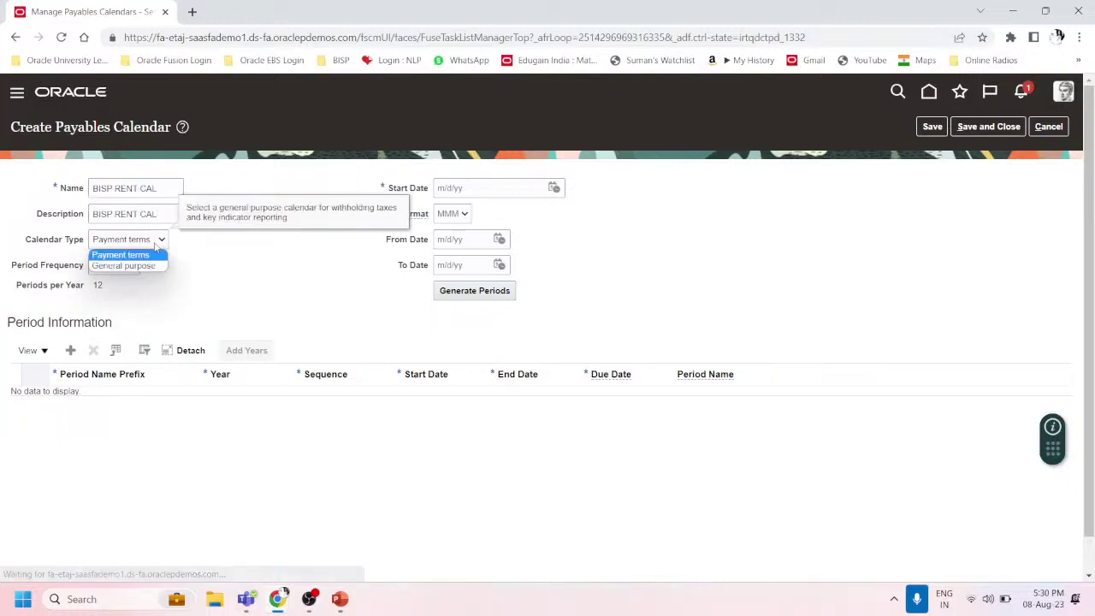
{"action": "left_click", "coordinate": [124, 266]}
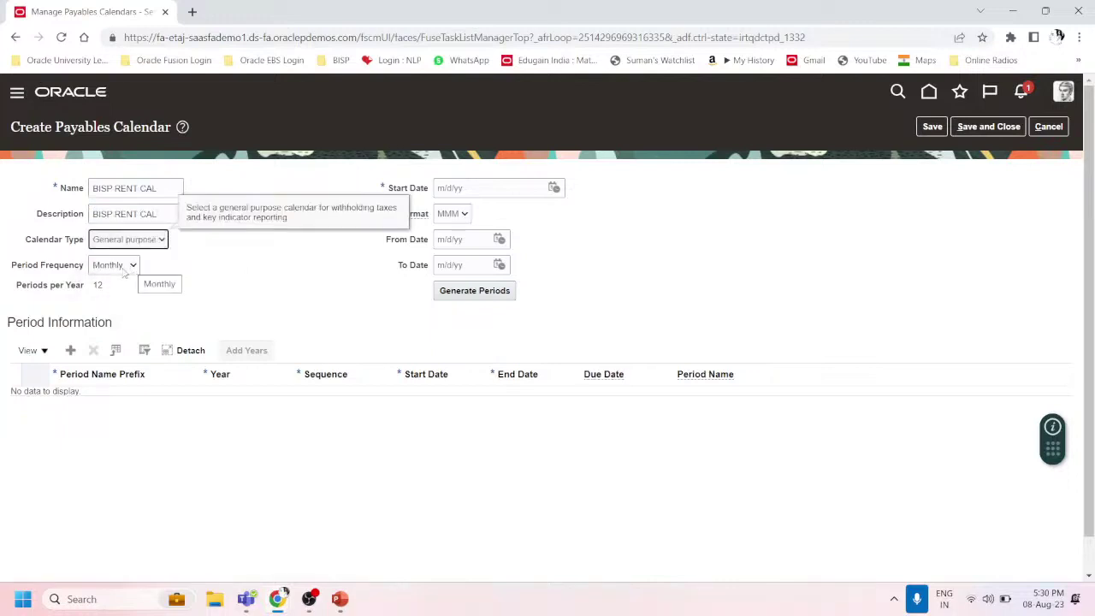
{"action": "left_click", "coordinate": [133, 266]}
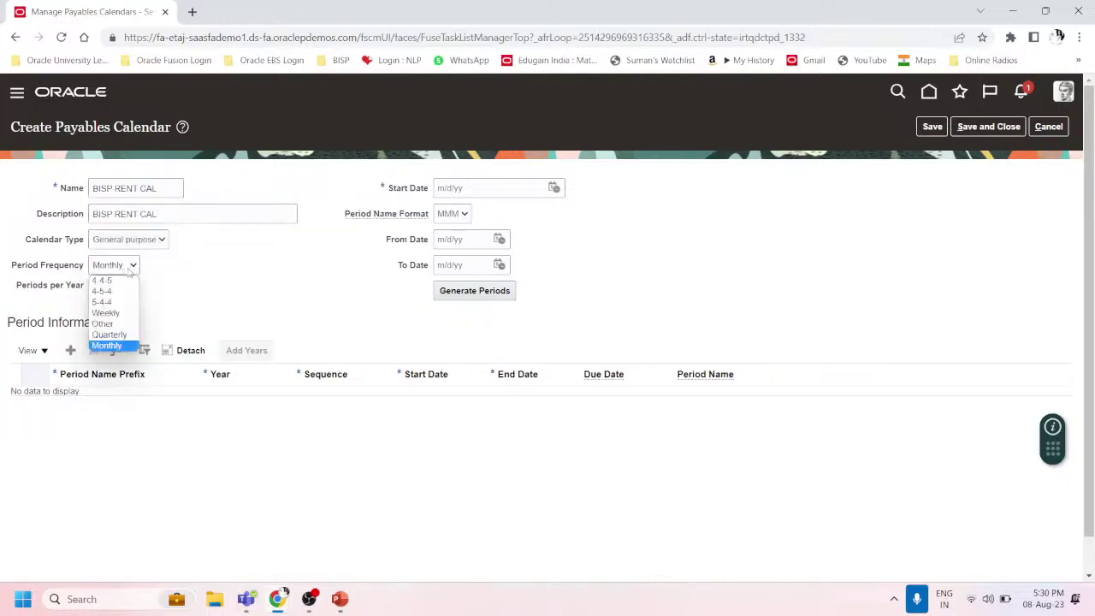
{"action": "left_click", "coordinate": [126, 344]}
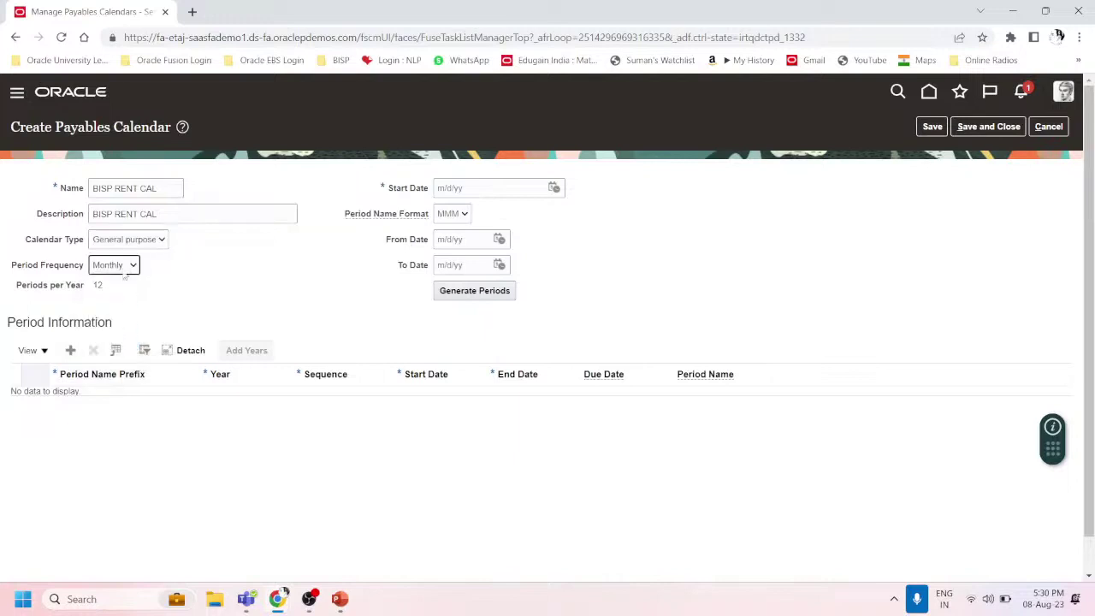
Set the BISP RENT CAL calendar's start date to 1/1/23.
{"action": "left_click", "coordinate": [480, 189]}
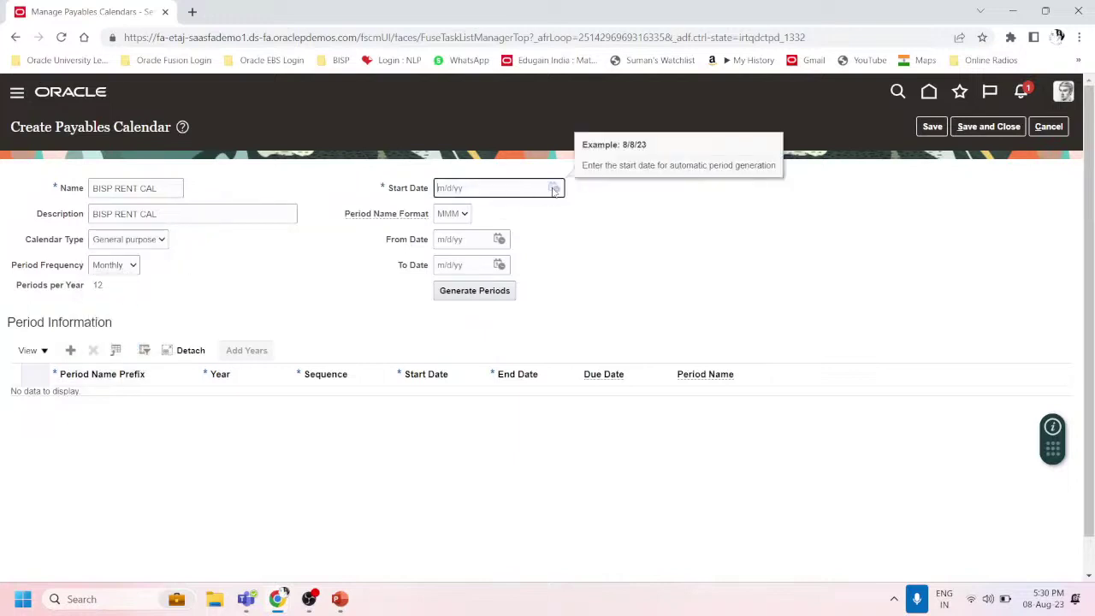
{"action": "left_click", "coordinate": [553, 188]}
{"action": "left_click", "coordinate": [601, 213]}
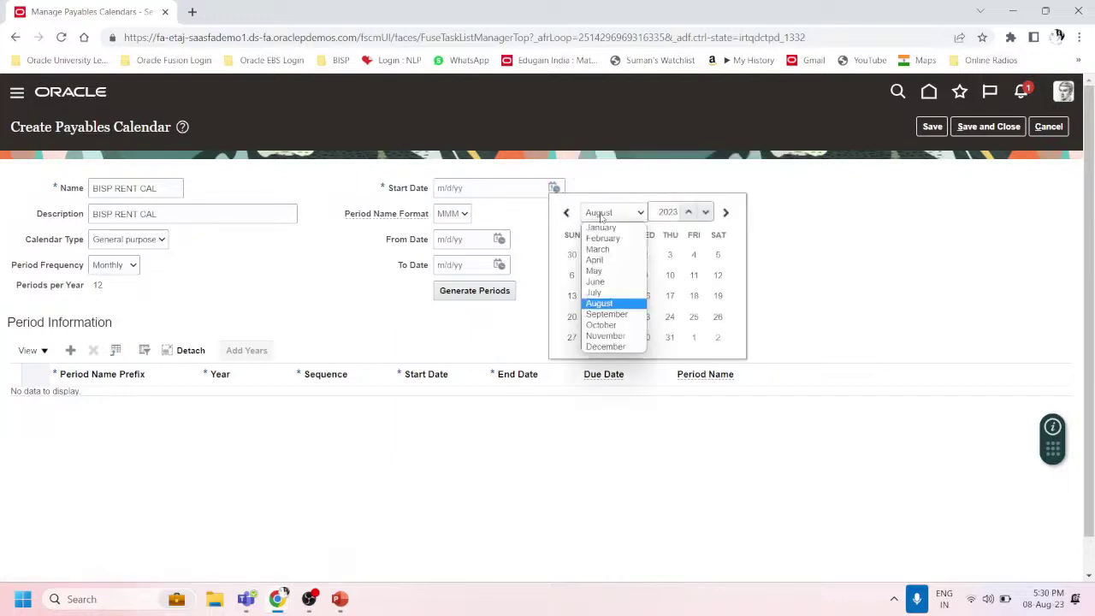
{"action": "left_click", "coordinate": [601, 216]}
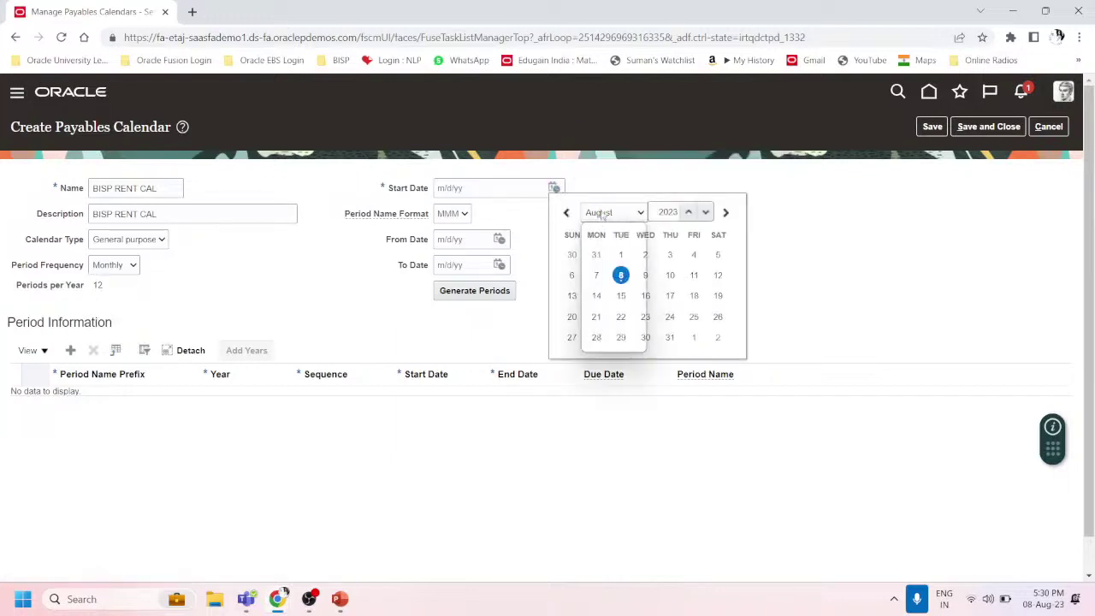
{"action": "left_click", "coordinate": [601, 214]}
{"action": "left_click", "coordinate": [603, 227]}
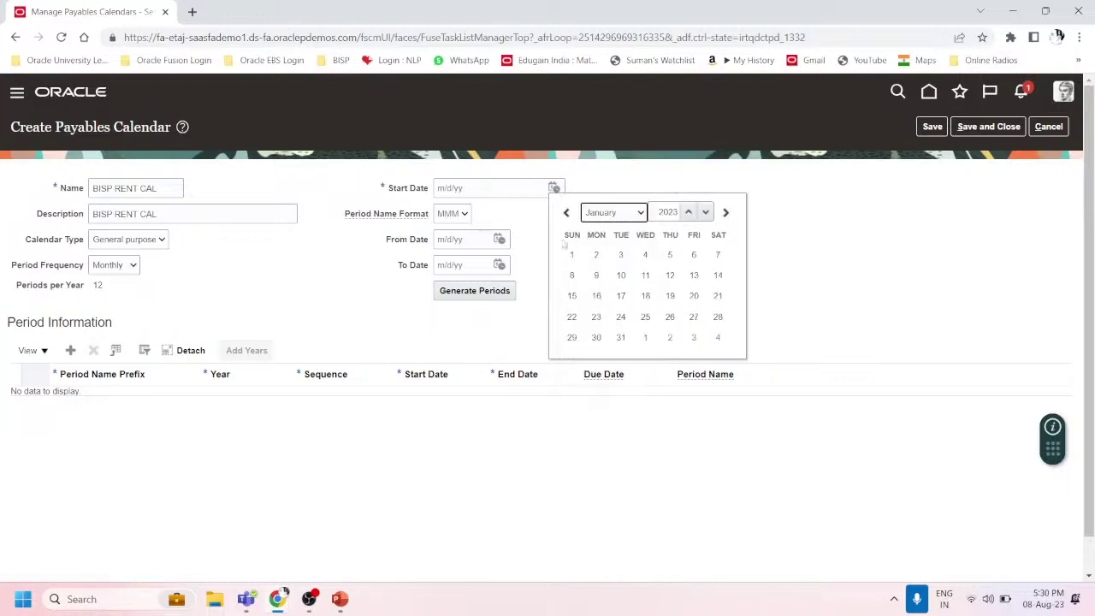
{"action": "left_click", "coordinate": [572, 255]}
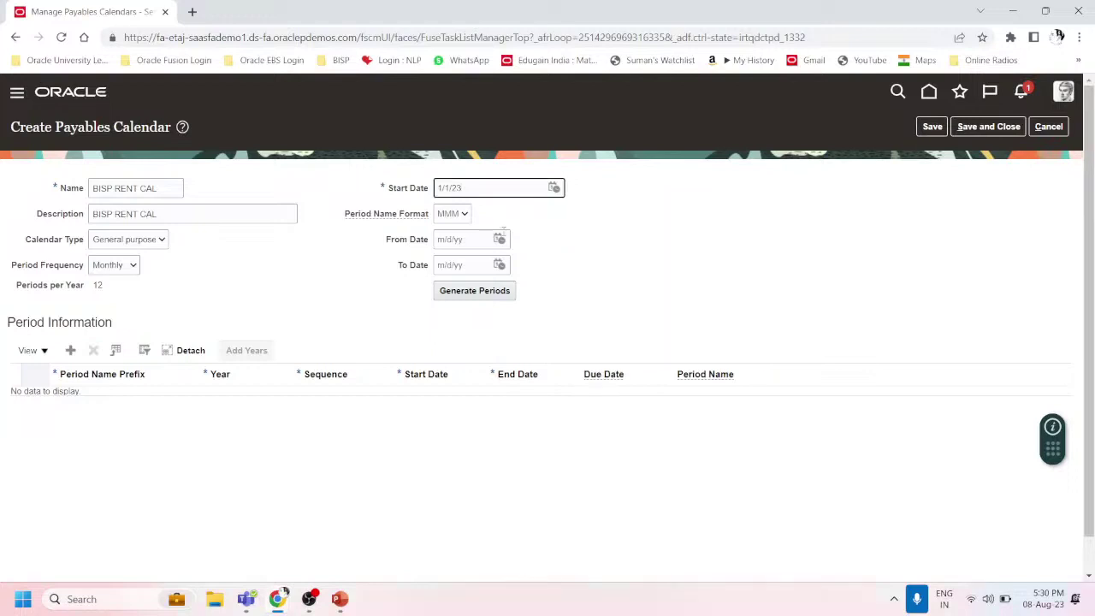
Try limiting the calendar with a From Date of 1/1/23 and a To Date of 9/30/23.
{"action": "left_click", "coordinate": [500, 239]}
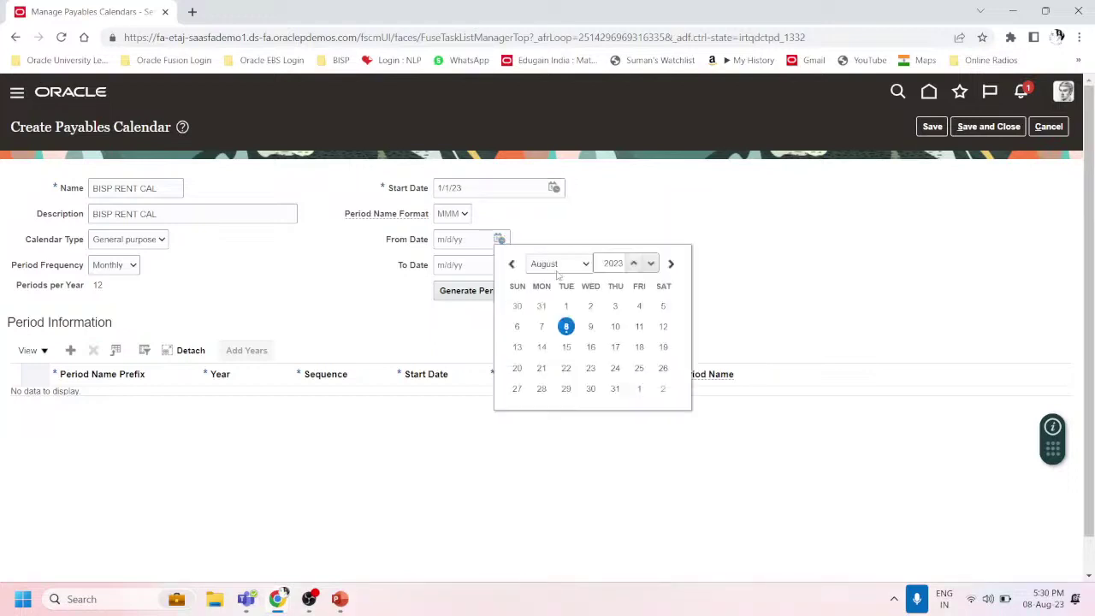
{"action": "left_click", "coordinate": [559, 270]}
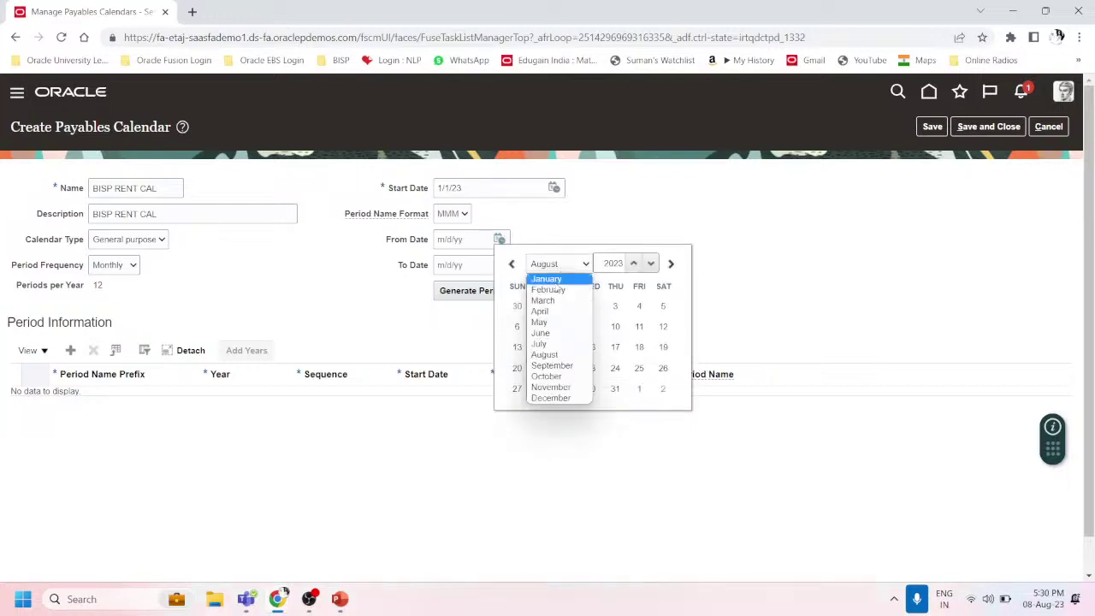
{"action": "left_click", "coordinate": [557, 280]}
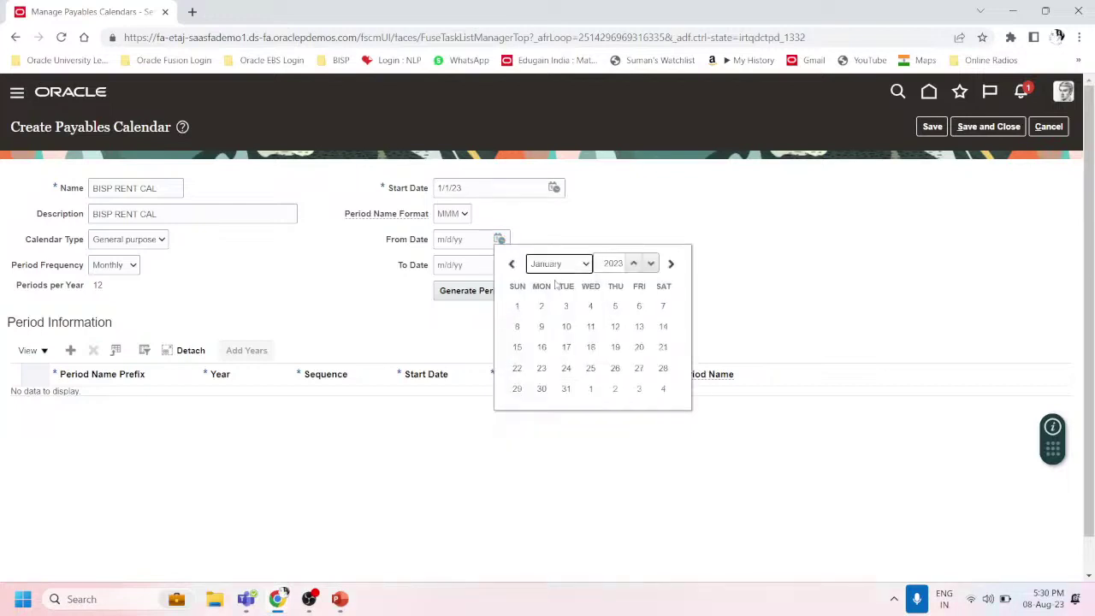
{"action": "left_click", "coordinate": [516, 306]}
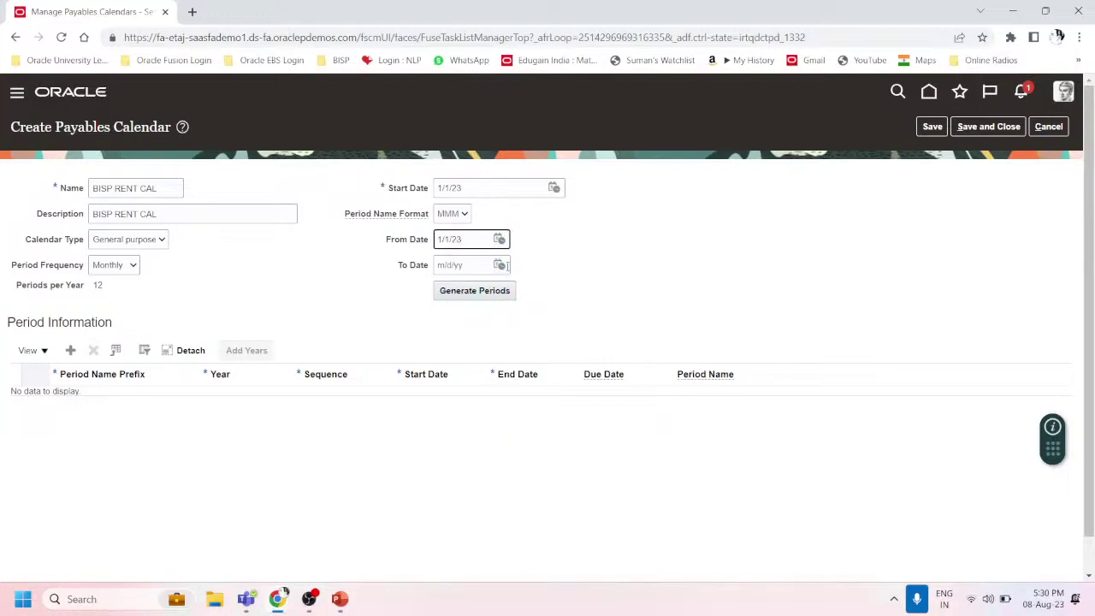
{"action": "left_click", "coordinate": [492, 265]}
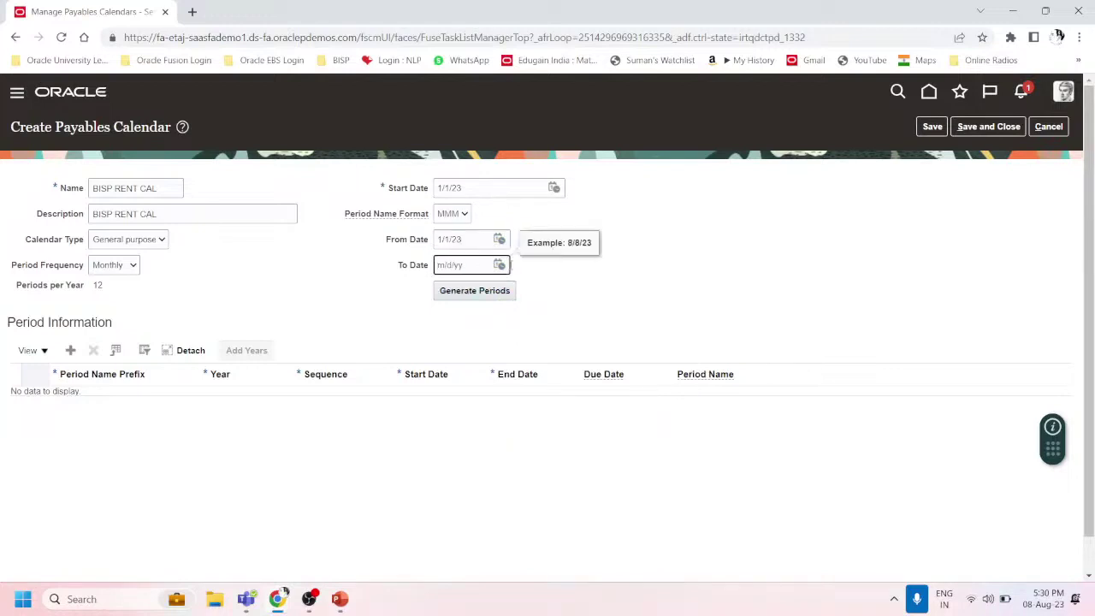
{"action": "left_click", "coordinate": [500, 265]}
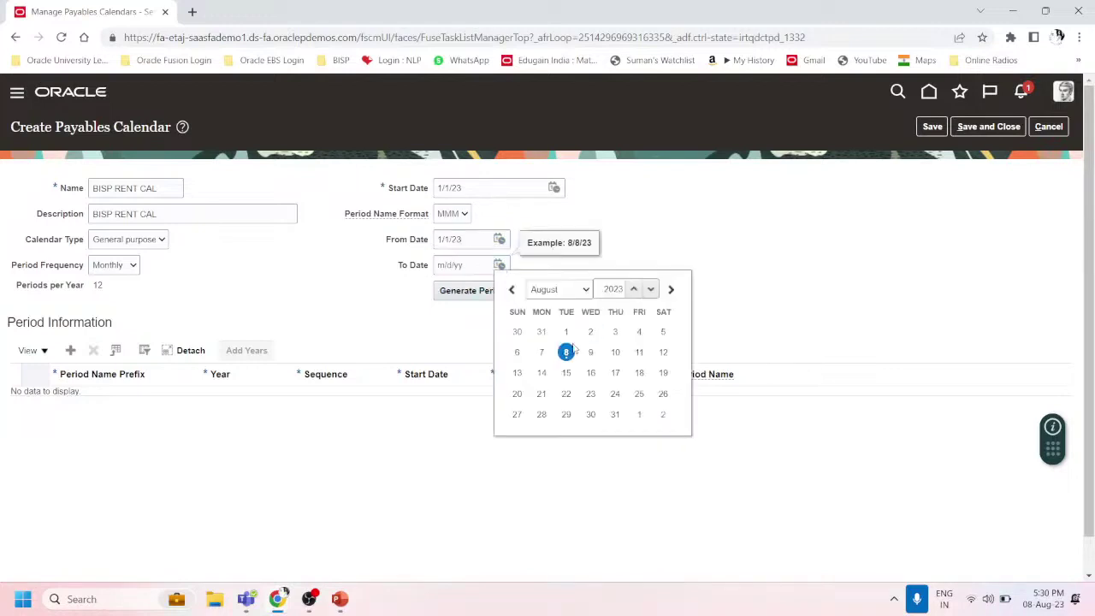
{"action": "left_click", "coordinate": [564, 291]}
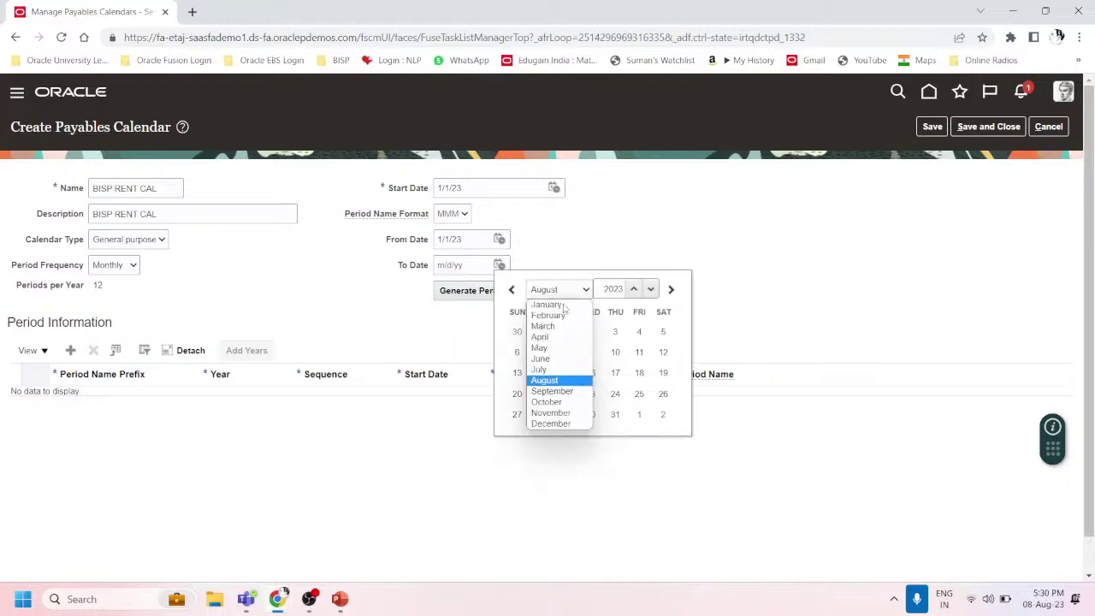
{"action": "left_click", "coordinate": [566, 391]}
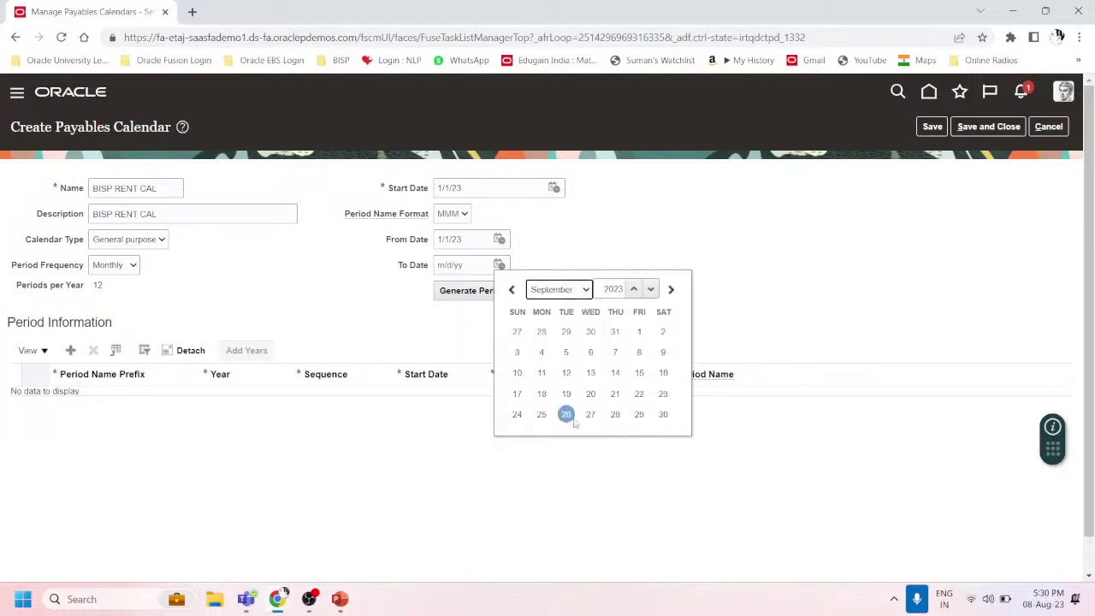
{"action": "left_click", "coordinate": [662, 414]}
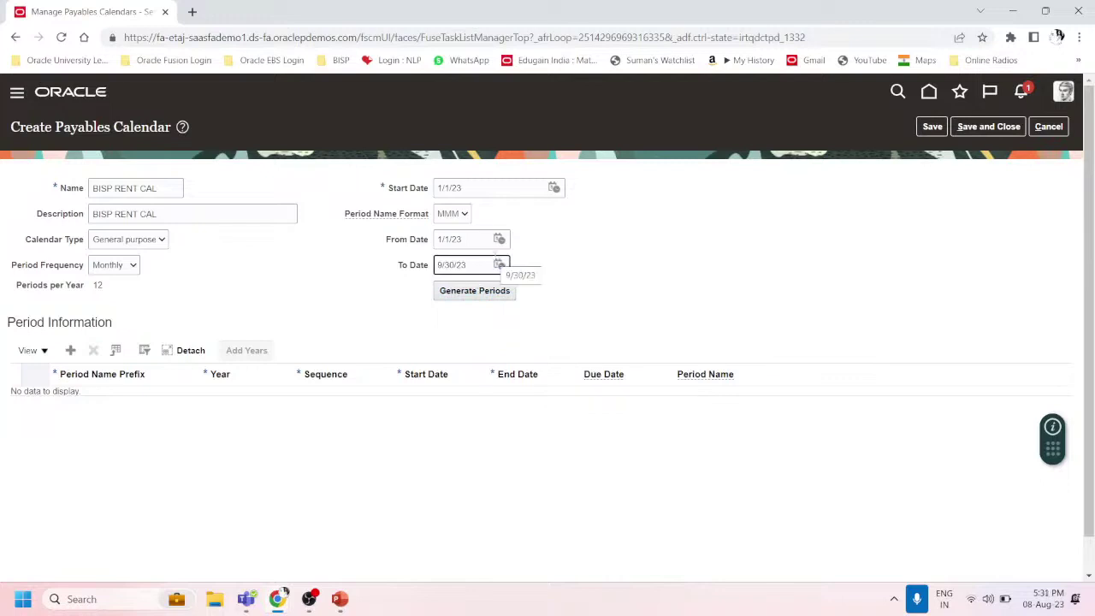
Clear the calendar's From Date and To Date.
{"action": "left_click", "coordinate": [485, 243]}
{"action": "key", "text": "ctrl+a"}
{"action": "key", "text": "BackSpace"}
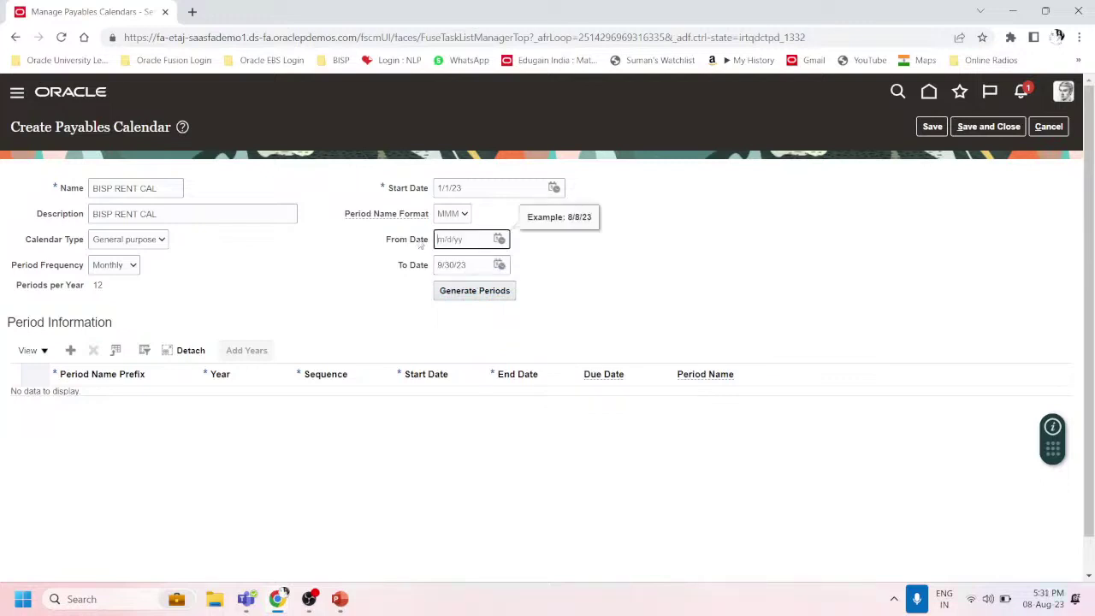
{"action": "left_click", "coordinate": [476, 264]}
{"action": "key", "text": "ctrl+a"}
{"action": "key", "text": "BackSpace"}
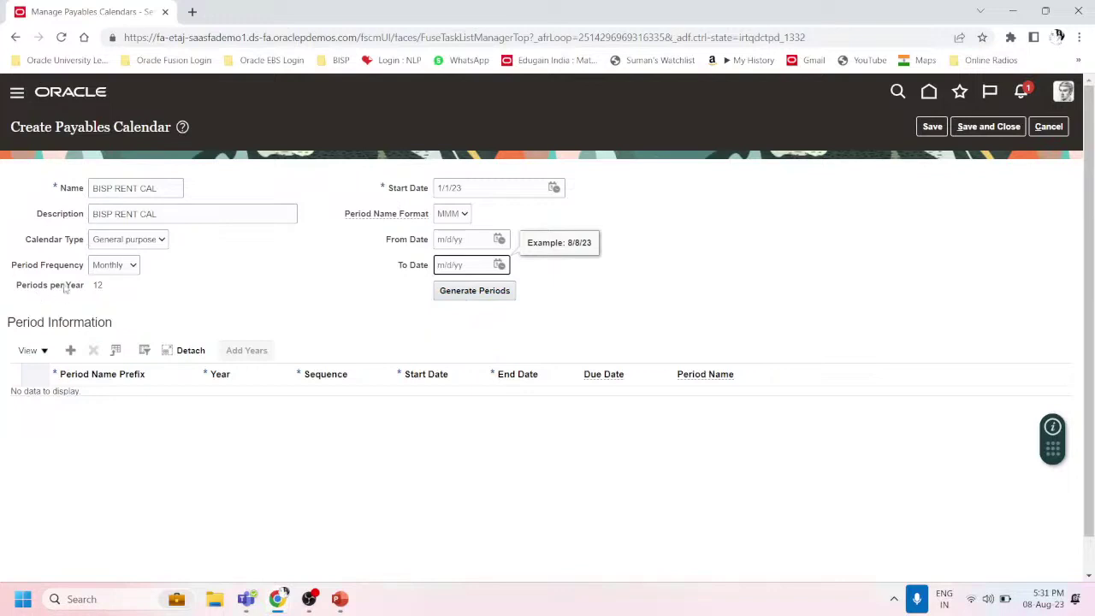
Generate the calendar's monthly periods from the start date and review the resulting period rows.
{"action": "left_click_drag", "start_coordinate": [120, 292], "coordinate": [64, 285]}
{"action": "left_click", "coordinate": [212, 294]}
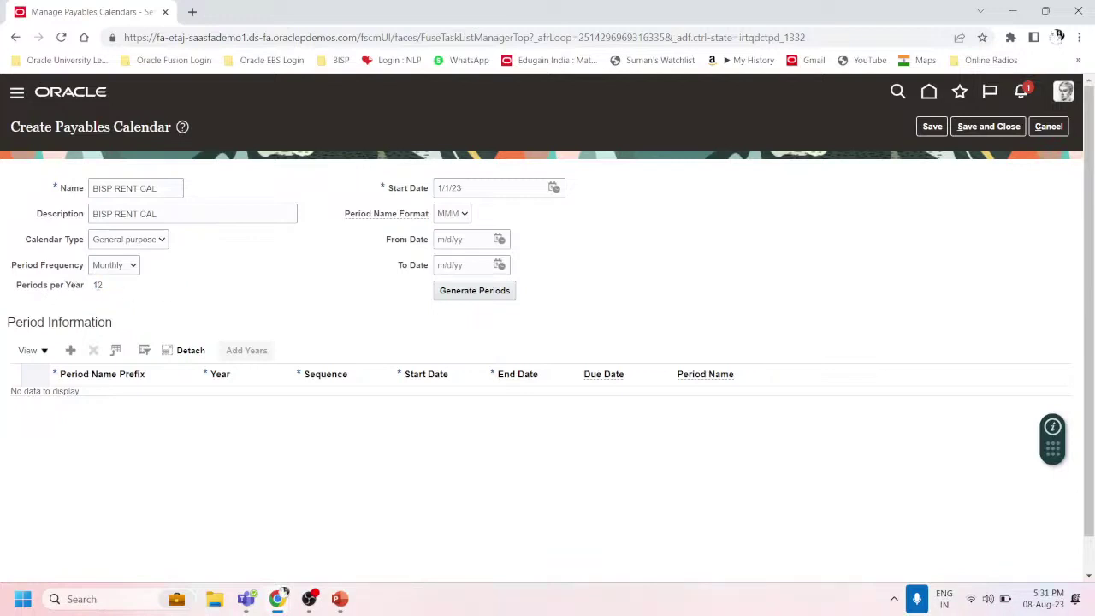
{"action": "left_click", "coordinate": [475, 290]}
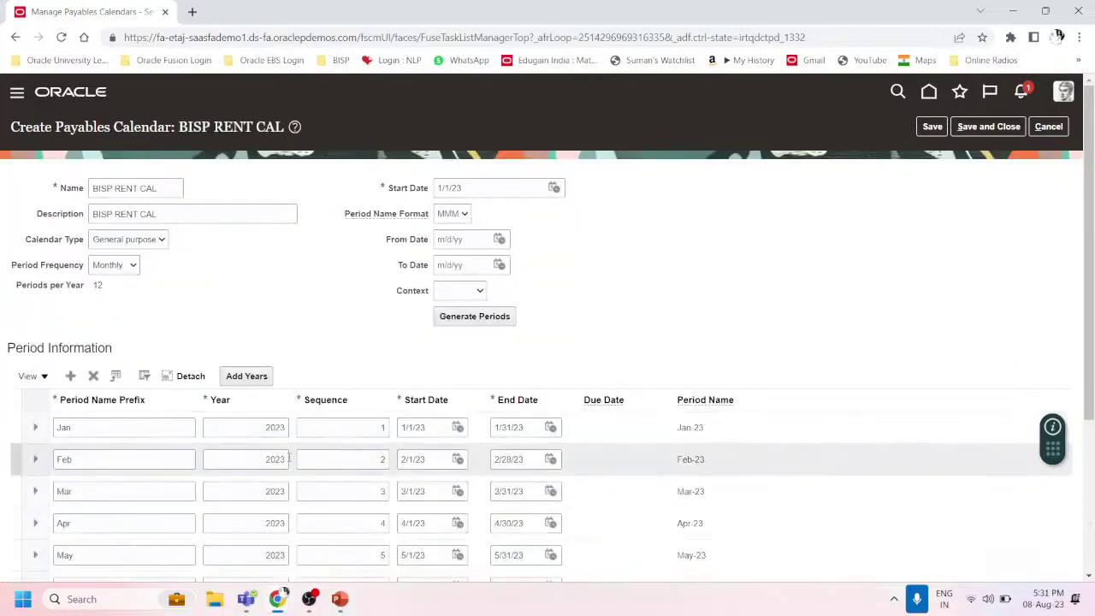
{"action": "scroll", "coordinate": [289, 457], "scroll_direction": "down", "scroll_amount": 2}
{"action": "scroll", "coordinate": [291, 445], "scroll_direction": "down", "scroll_amount": 1}
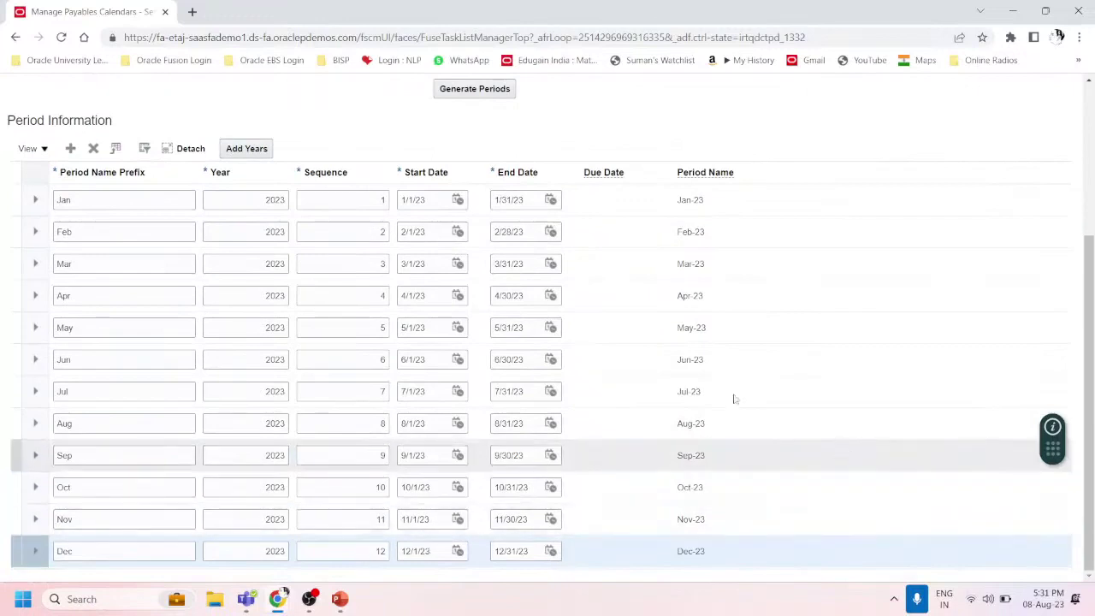
{"action": "left_click", "coordinate": [667, 202]}
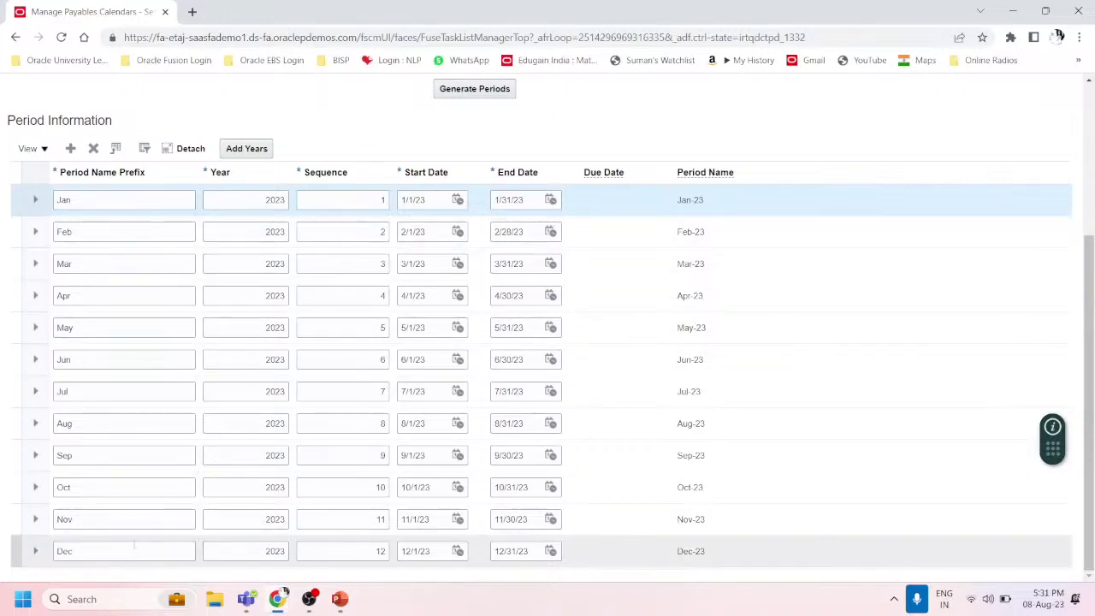
Save and close the BISP RENT CAL calendar, and finish the Manage Payables Calendars task.
{"action": "scroll", "coordinate": [901, 333], "scroll_direction": "up", "scroll_amount": 3}
{"action": "left_click", "coordinate": [1004, 129]}
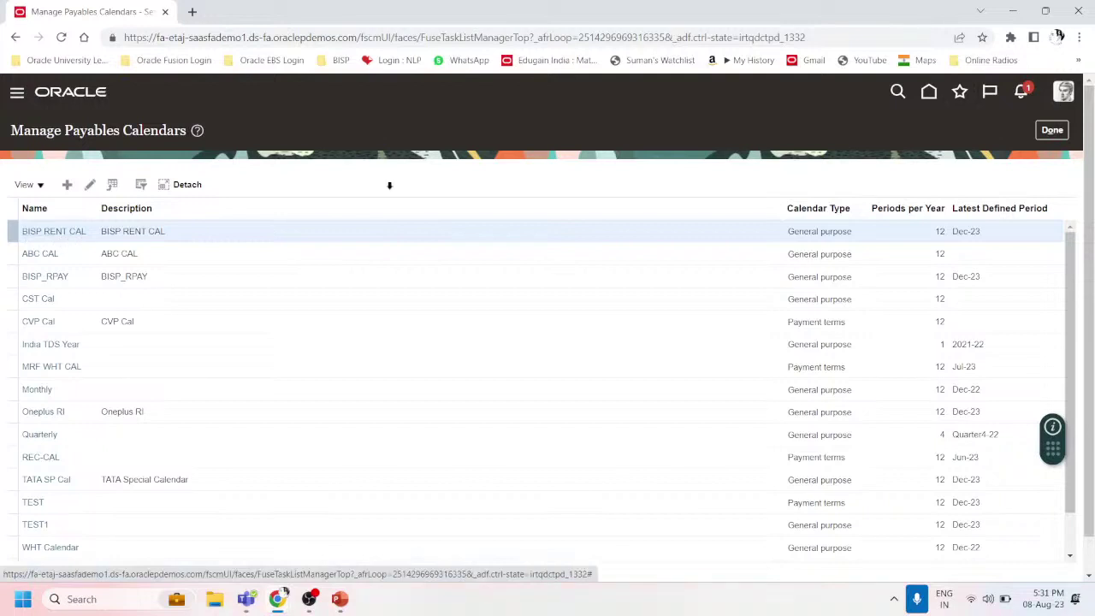
{"action": "left_click", "coordinate": [1058, 132]}
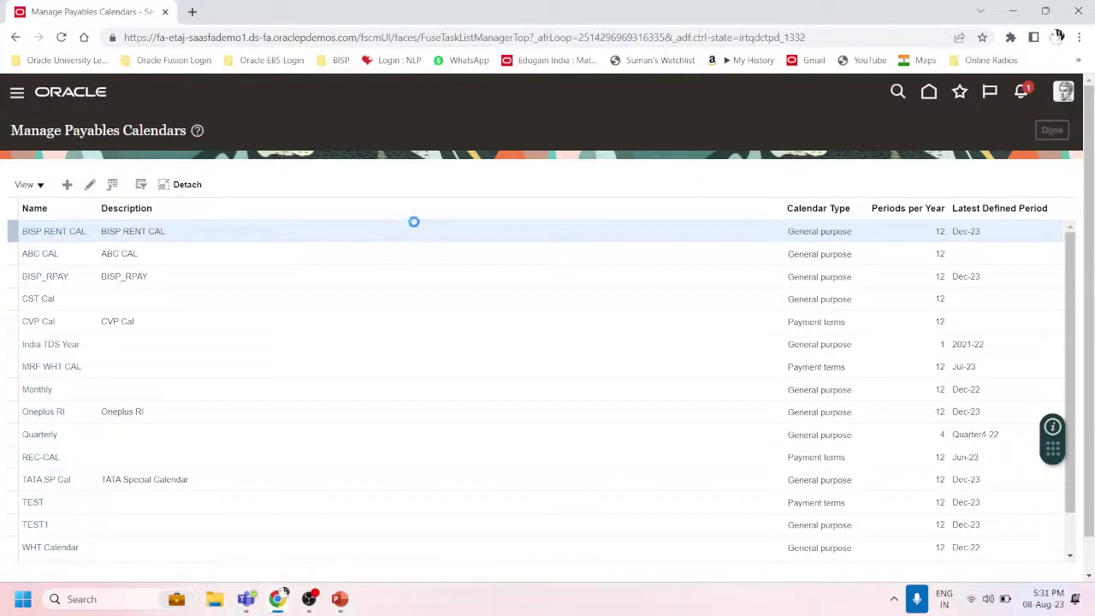
Go to the Invoices work area under Payables.
{"action": "left_click", "coordinate": [18, 95]}
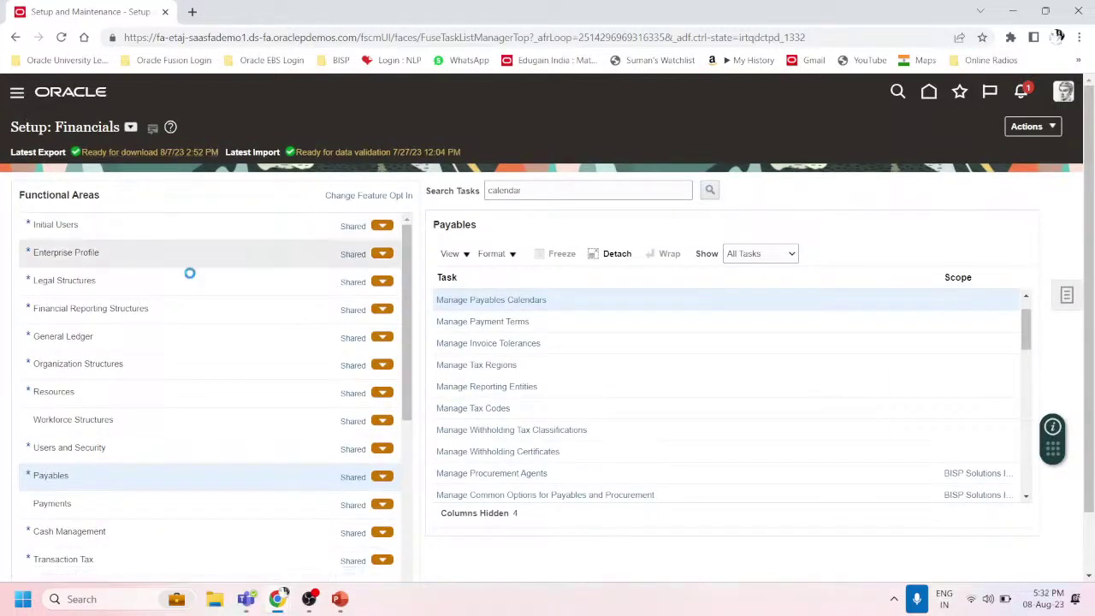
{"action": "scroll", "coordinate": [151, 335], "scroll_direction": "down", "scroll_amount": 4}
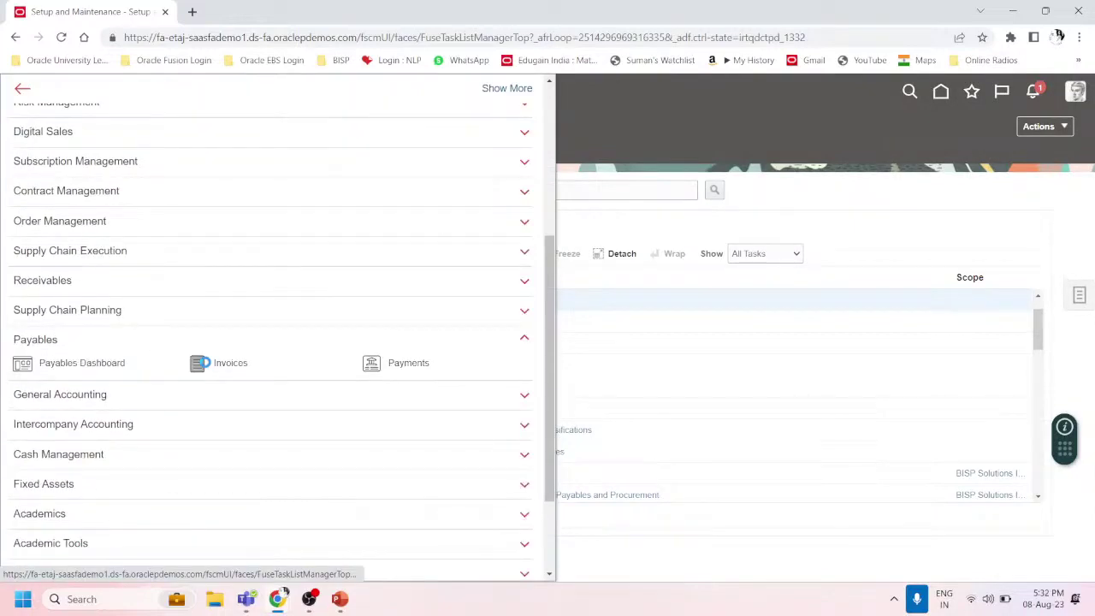
{"action": "left_click", "coordinate": [206, 366]}
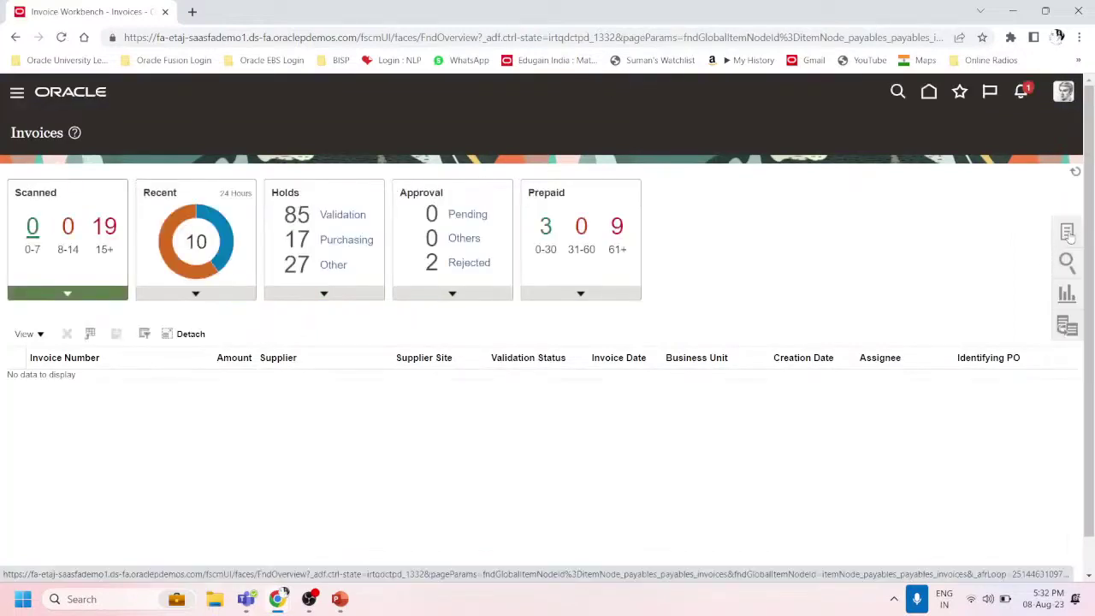
Download the Create Recurring Invoices spreadsheet to the Desktop as CreateRecurringInvoices and open the downloaded file.
{"action": "left_click", "coordinate": [1067, 233]}
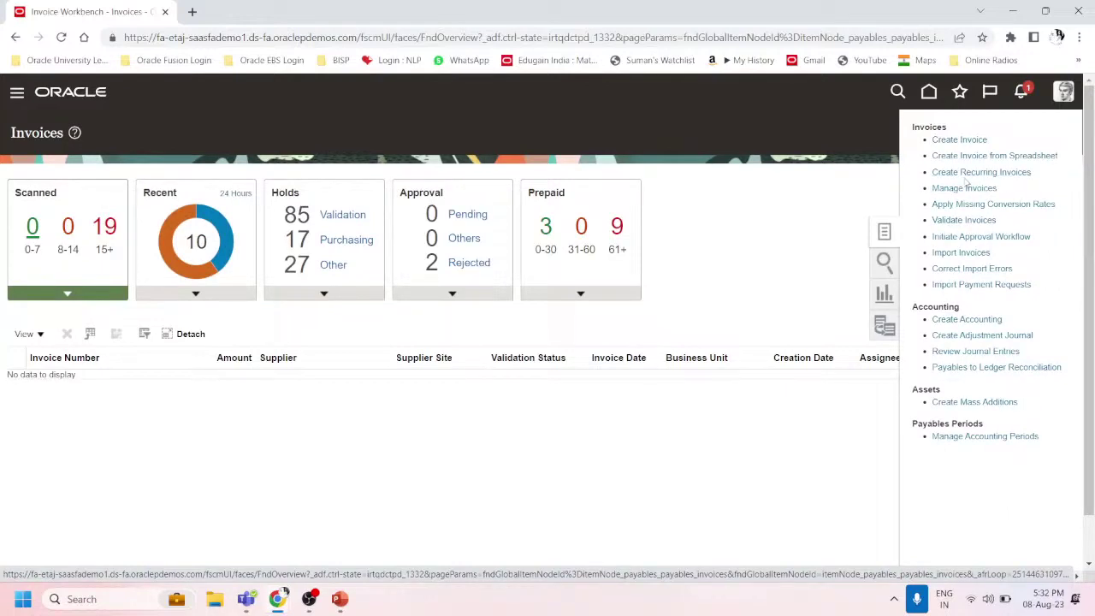
{"action": "left_click", "coordinate": [982, 173]}
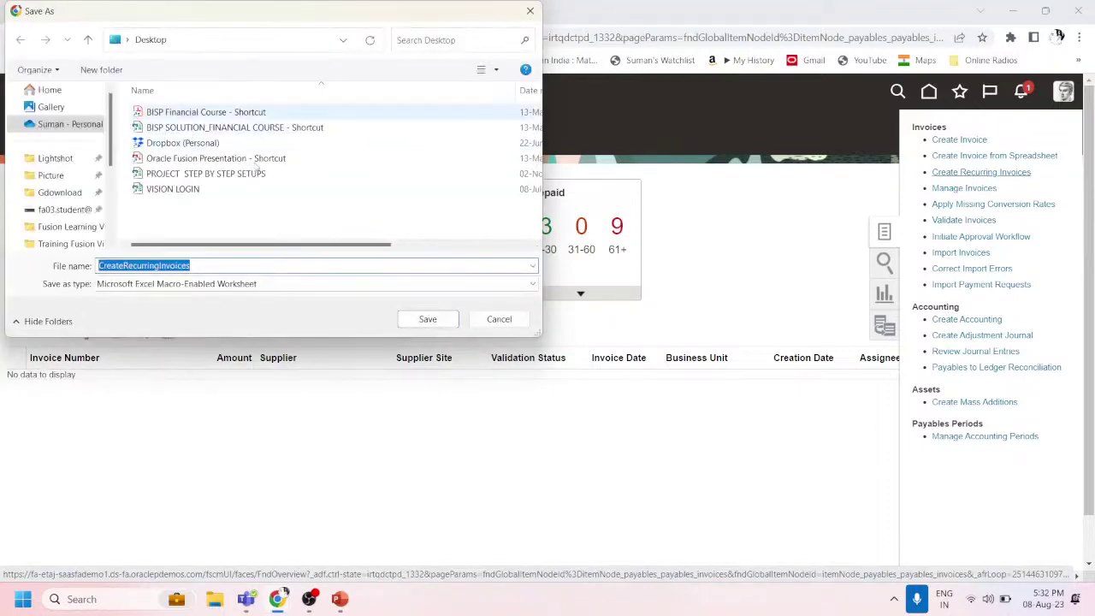
{"action": "left_click", "coordinate": [428, 318]}
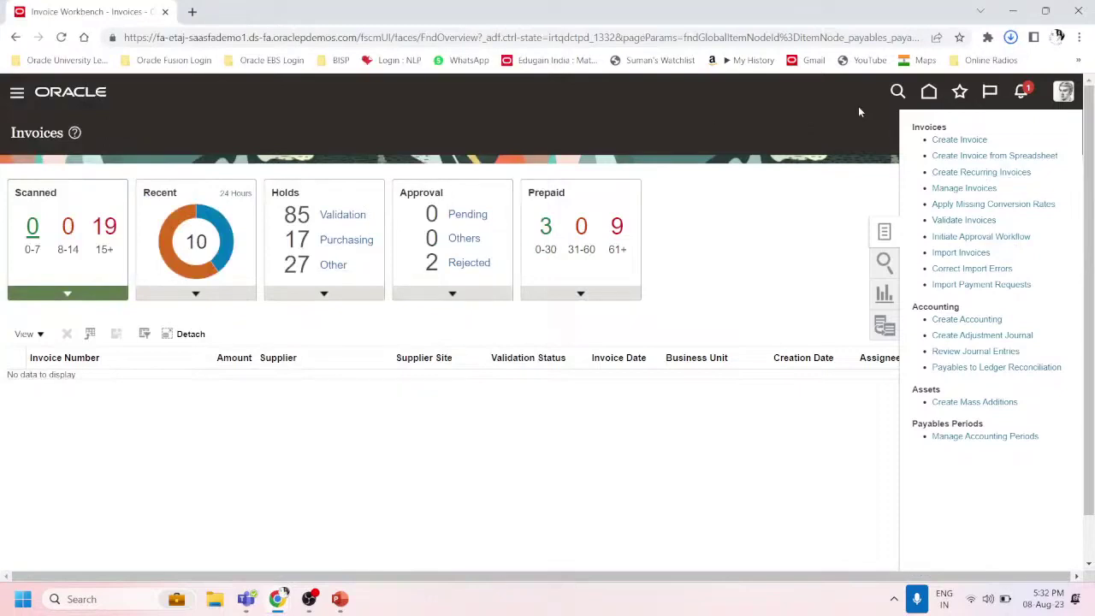
{"action": "left_click", "coordinate": [1010, 37]}
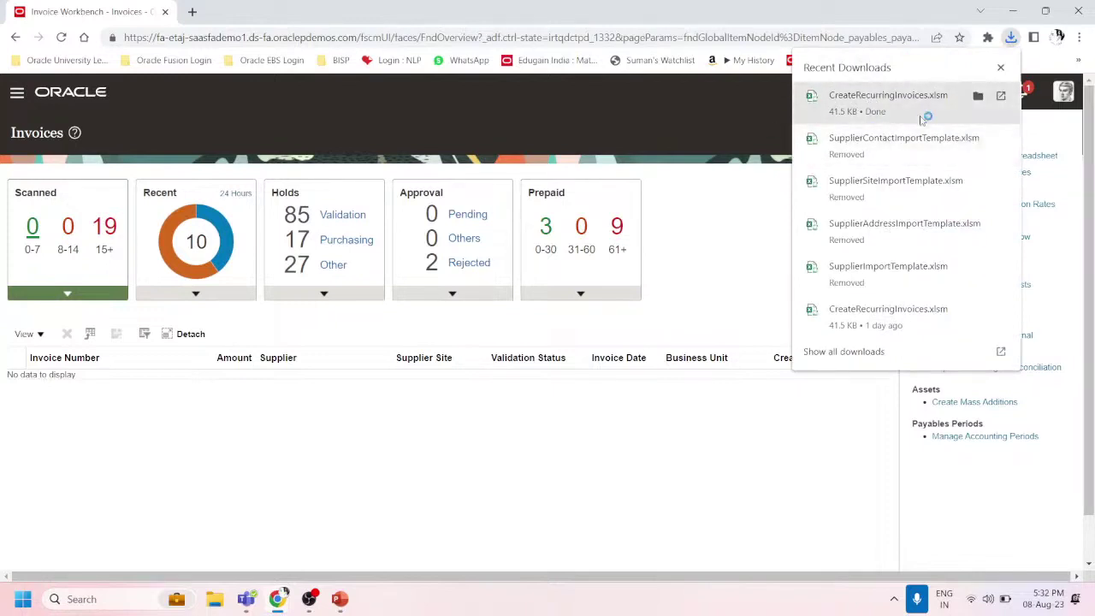
{"action": "left_click", "coordinate": [465, 552]}
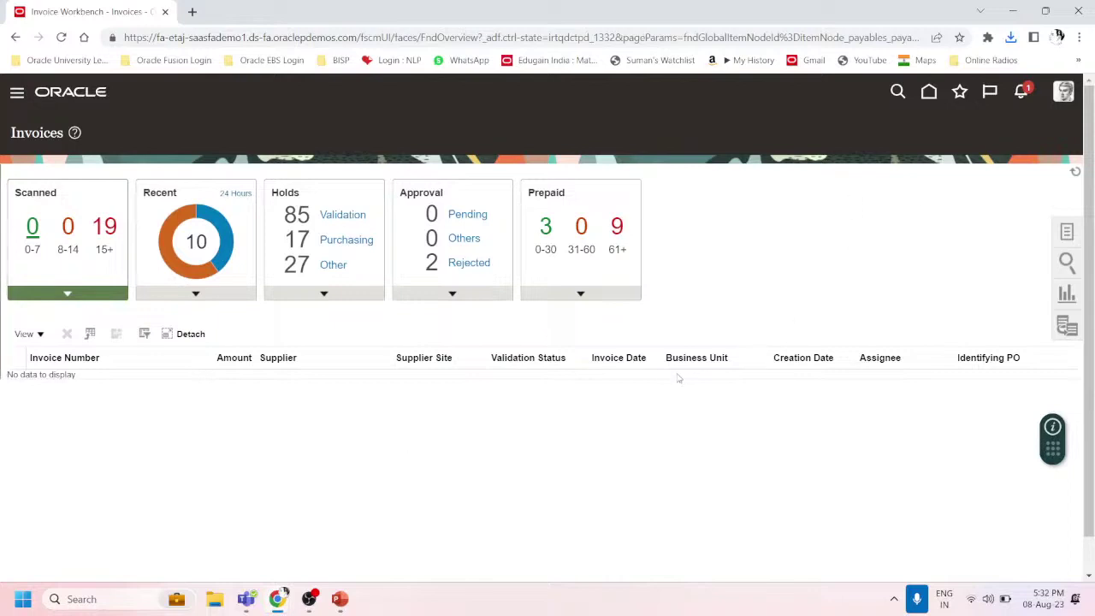
{"action": "key", "text": "alt+Tab"}
{"action": "key", "text": "Tab"}
{"action": "key", "text": "Tab"}
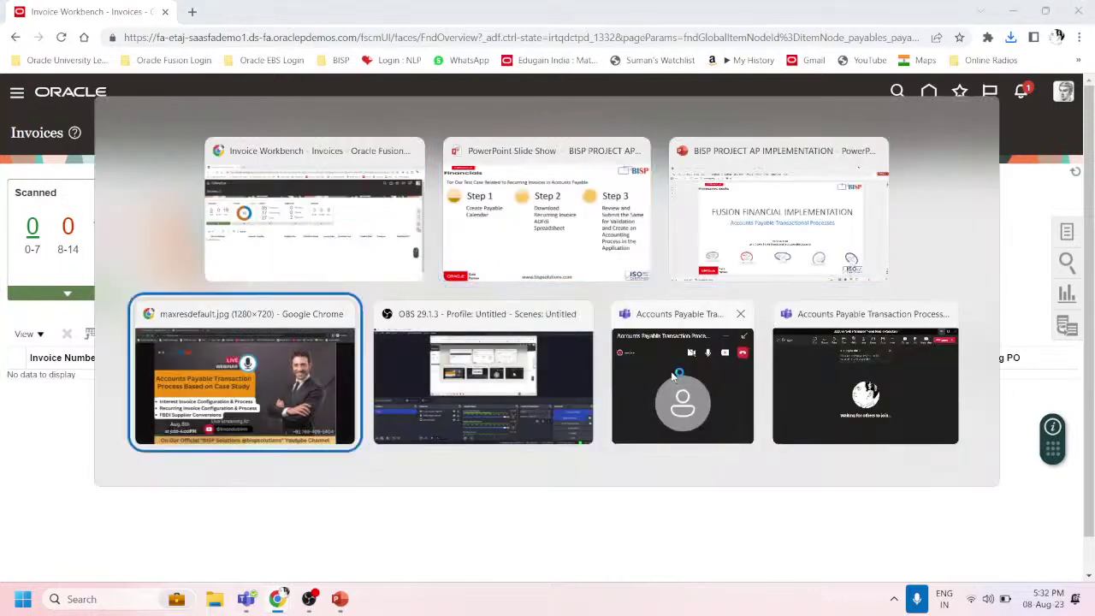
{"action": "key", "text": "Tab"}
{"action": "key", "text": "Tab"}
{"action": "key", "text": "Tab"}
{"action": "key", "text": "Tab"}
{"action": "key", "text": "Tab"}
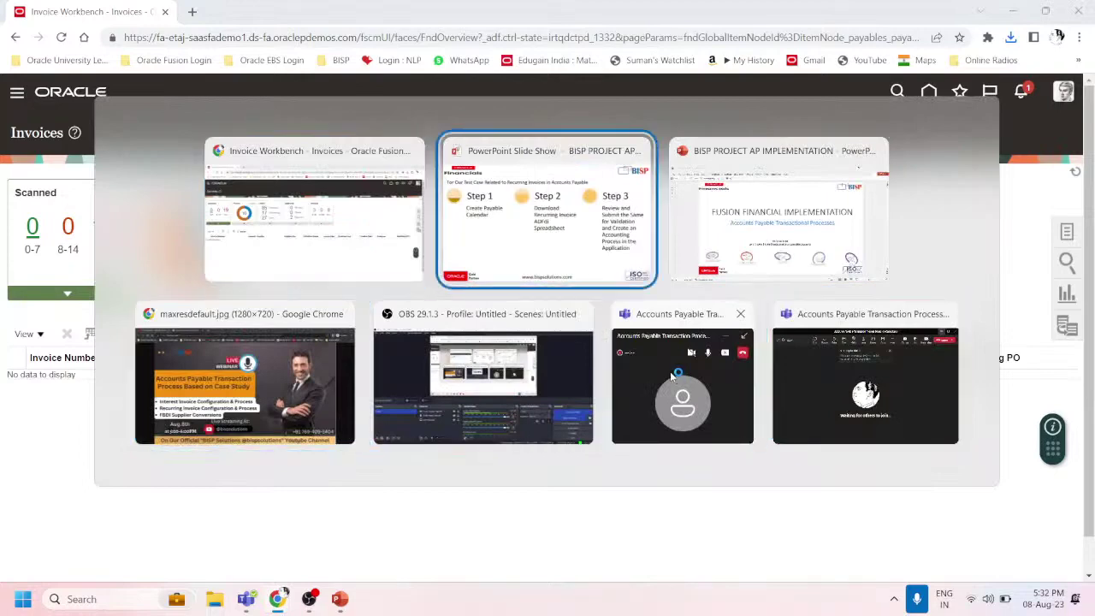
{"action": "key", "text": "alt+Tab"}
{"action": "key", "text": "Tab"}
{"action": "key", "text": "alt+Tab"}
{"action": "key", "text": "Tab"}
{"action": "key", "text": "Tab"}
{"action": "key", "text": "Tab"}
{"action": "key", "text": "Tab"}
{"action": "key", "text": "Tab"}
{"action": "key", "text": "Tab"}
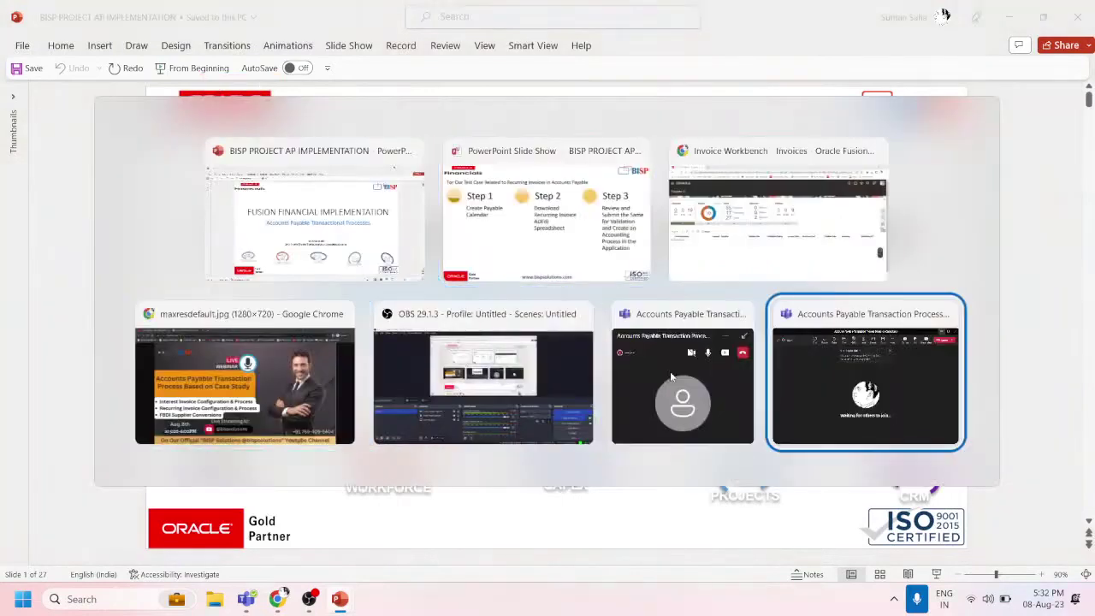
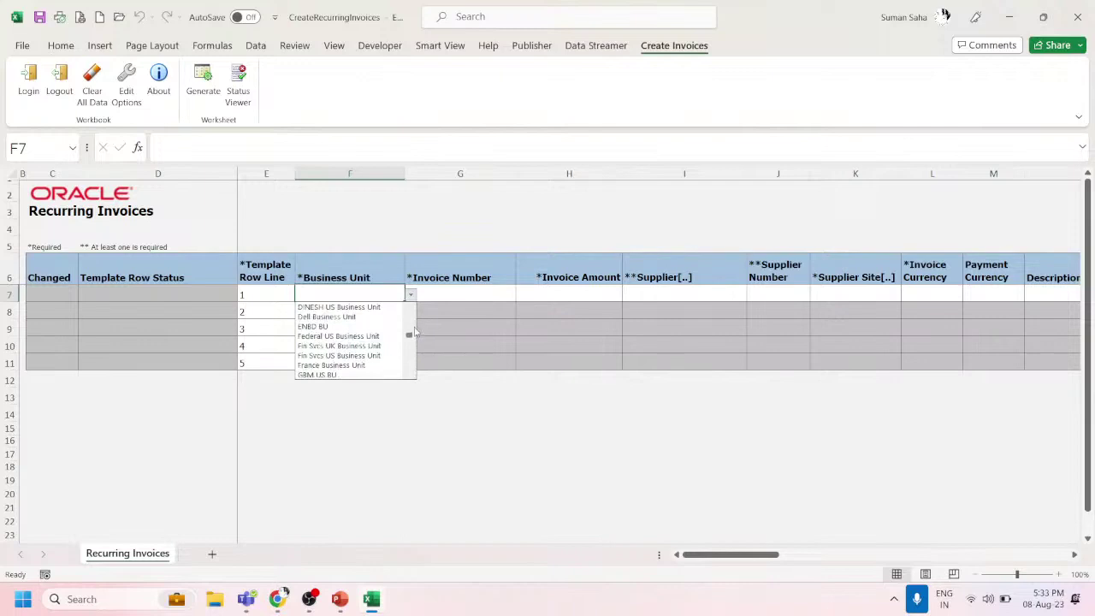
Set template row 1's business unit to BISP Solutions Inc,Miami and its invoice number to RINV/ABC/.
{"action": "left_click_drag", "start_coordinate": [409, 335], "coordinate": [408, 328]}
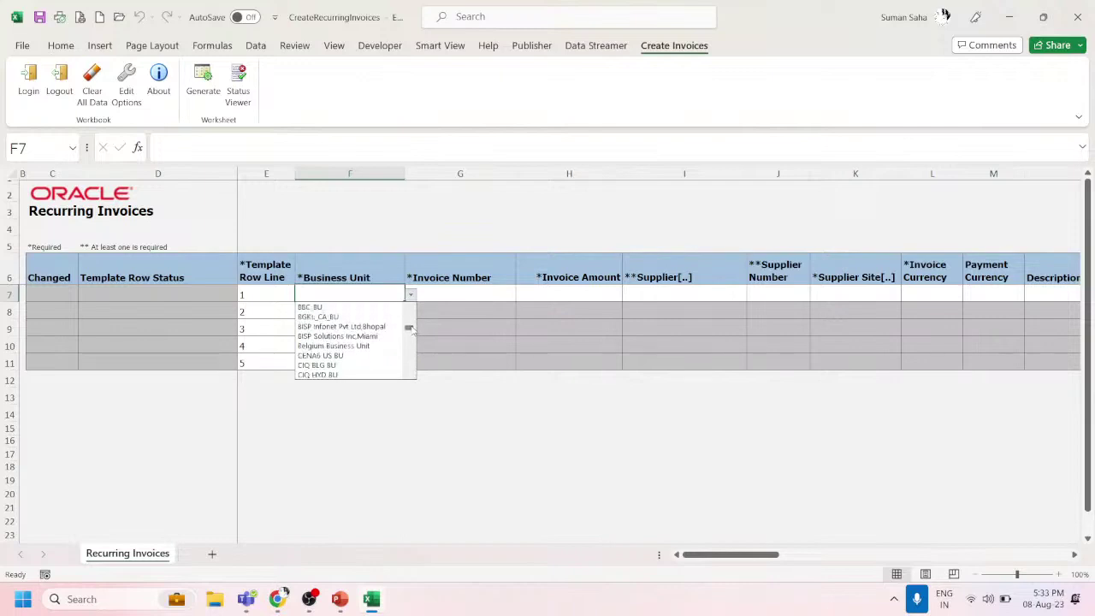
{"action": "left_click", "coordinate": [321, 337]}
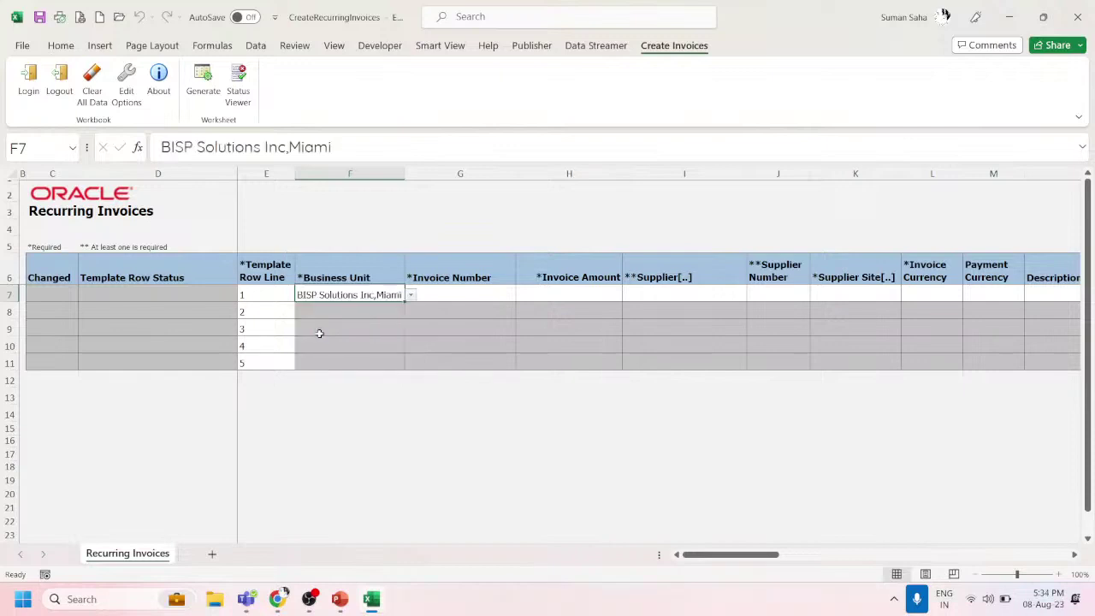
{"action": "left_click", "coordinate": [455, 293]}
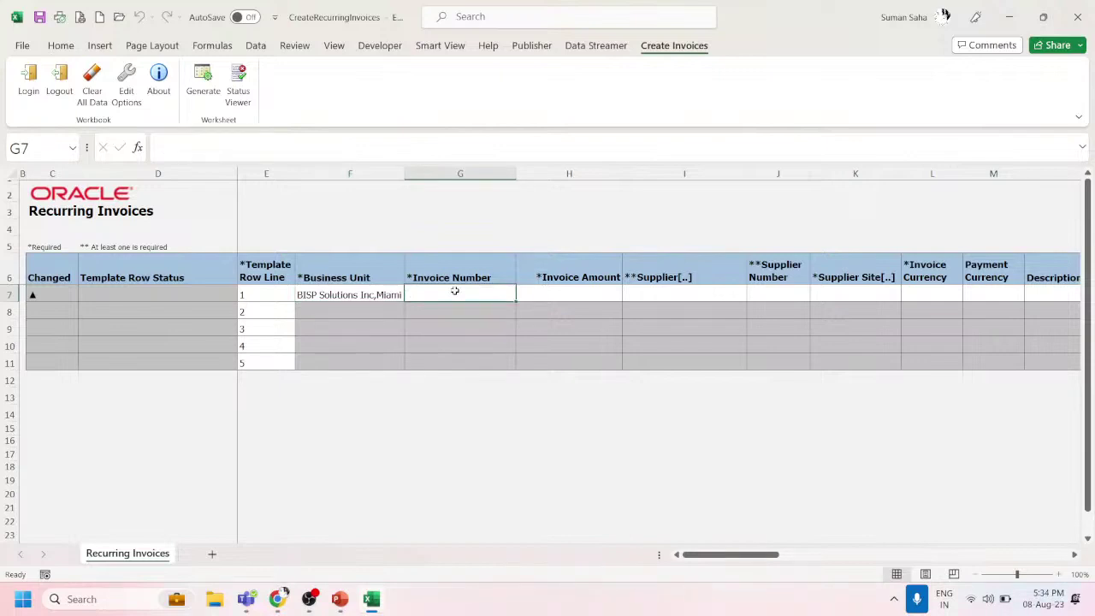
{"action": "type", "text": "RINV/"}
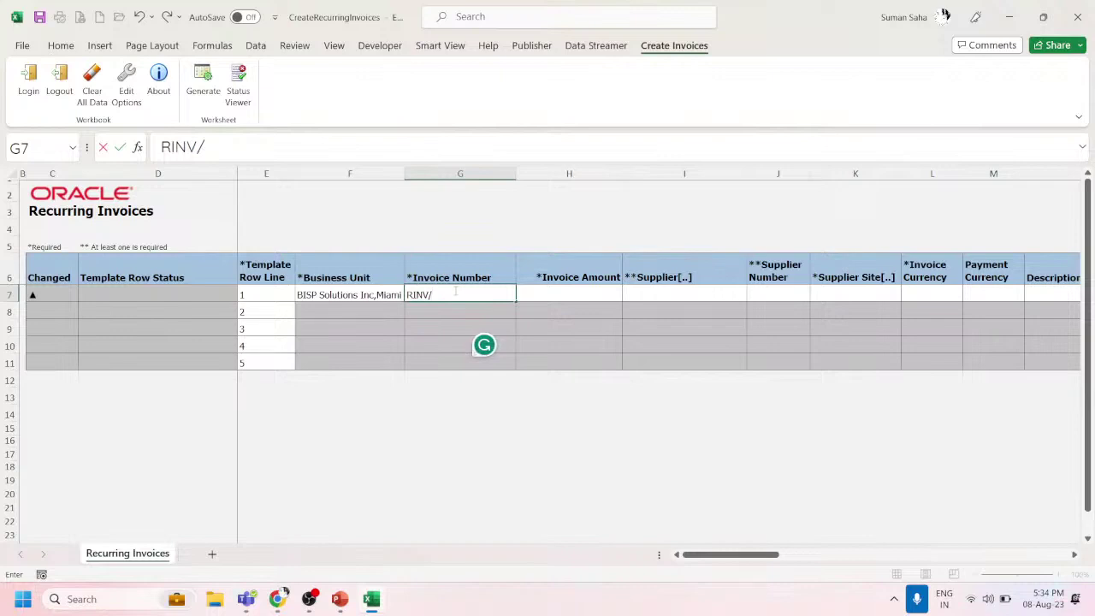
{"action": "type", "text": "ABC/"}
{"action": "key", "text": "Tab"}
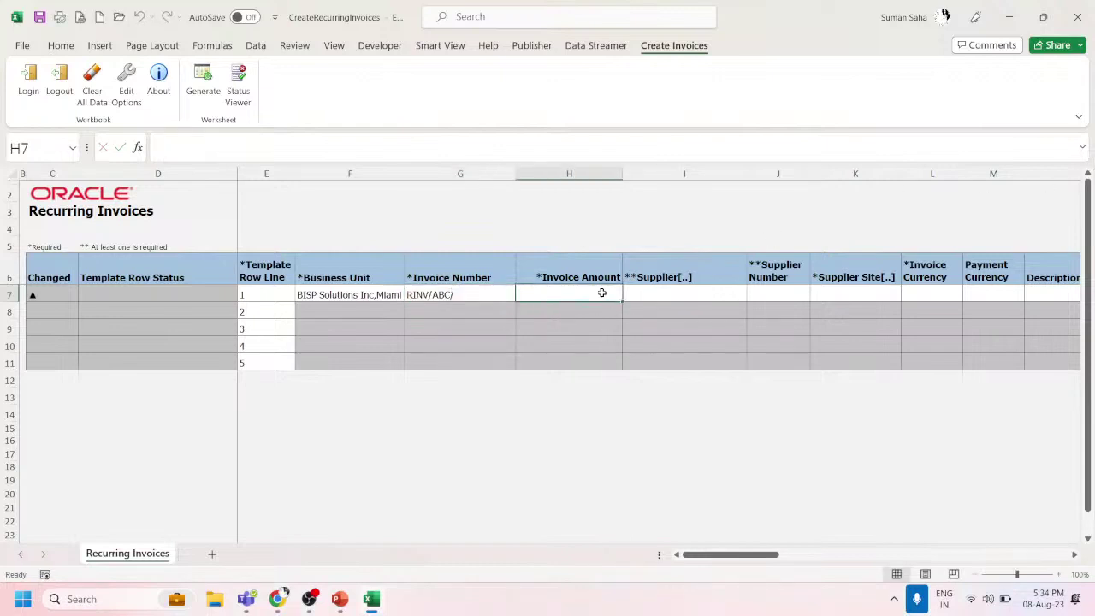
Set template row 1's invoice amount to 75 and open the supplier search for that row.
{"action": "type", "text": "750"}
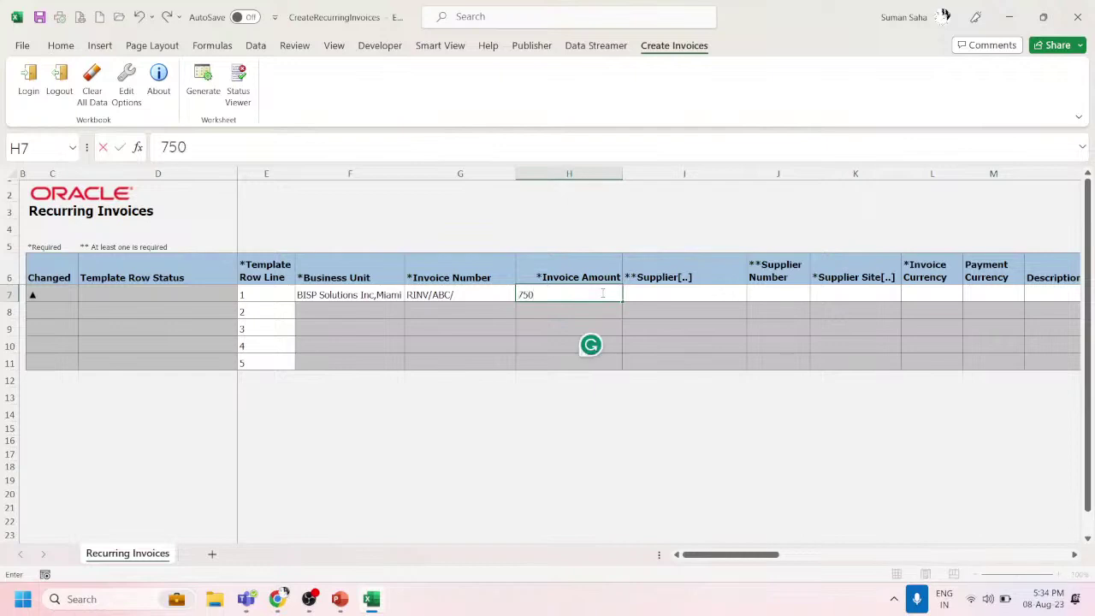
{"action": "key", "text": "BackSpace"}
{"action": "key", "text": "Return"}
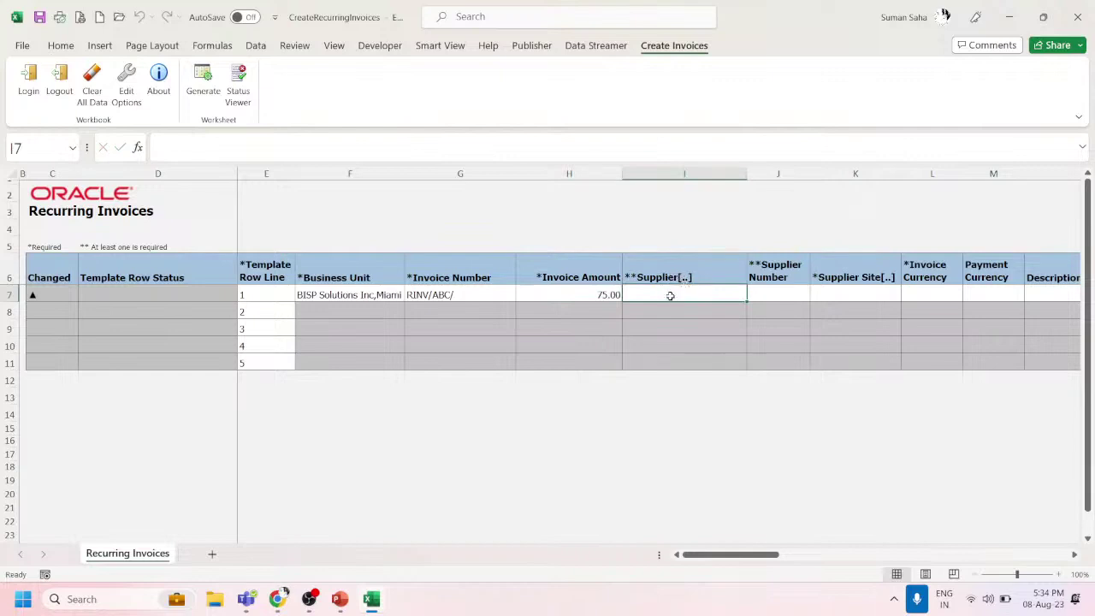
{"action": "double_click", "coordinate": [669, 295]}
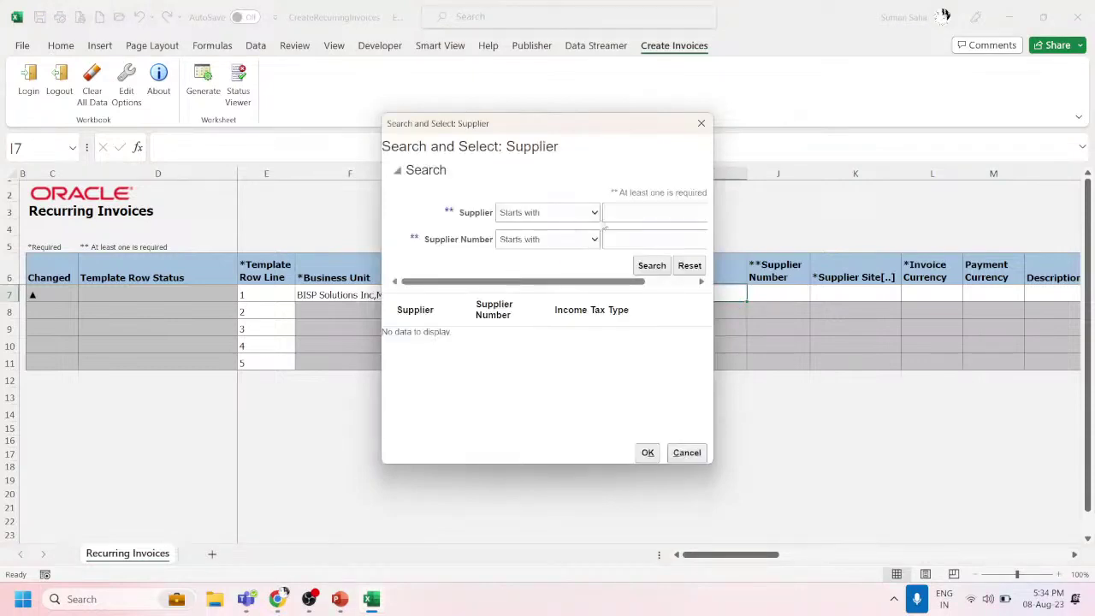
{"action": "left_click", "coordinate": [630, 215]}
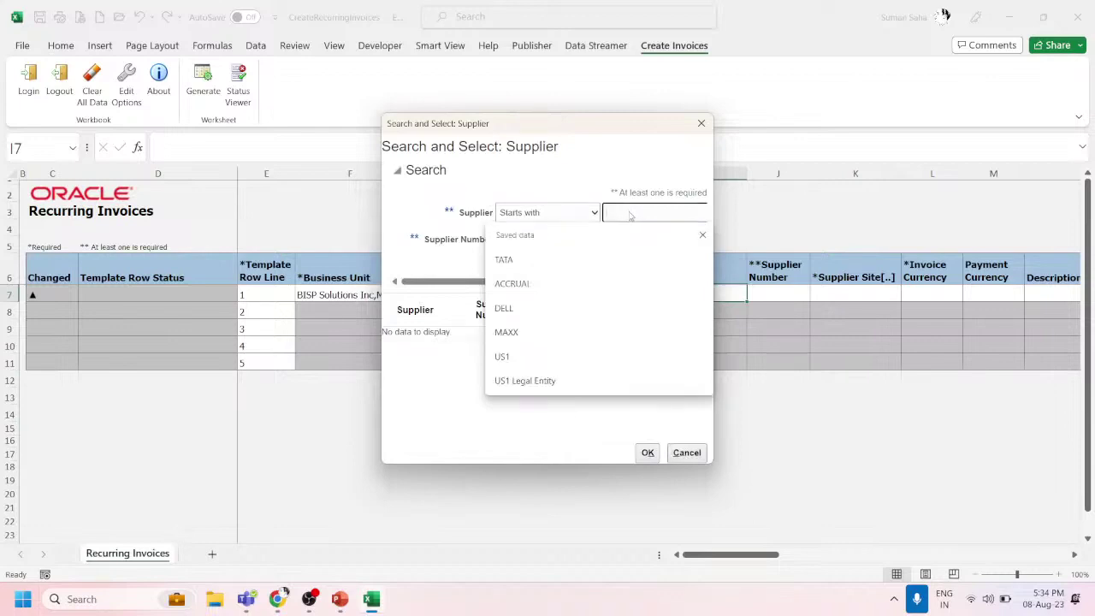
{"action": "type", "text": "DELL"}
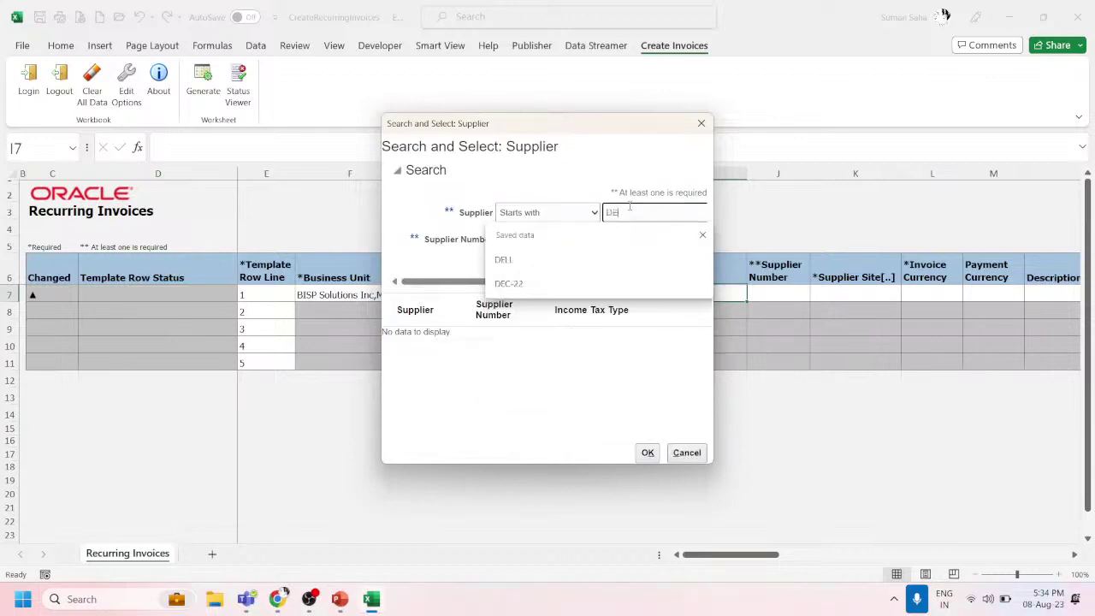
{"action": "key", "text": "BackSpace"}
{"action": "key", "text": "BackSpace"}
{"action": "key", "text": "BackSpace"}
{"action": "key", "text": "BackSpace"}
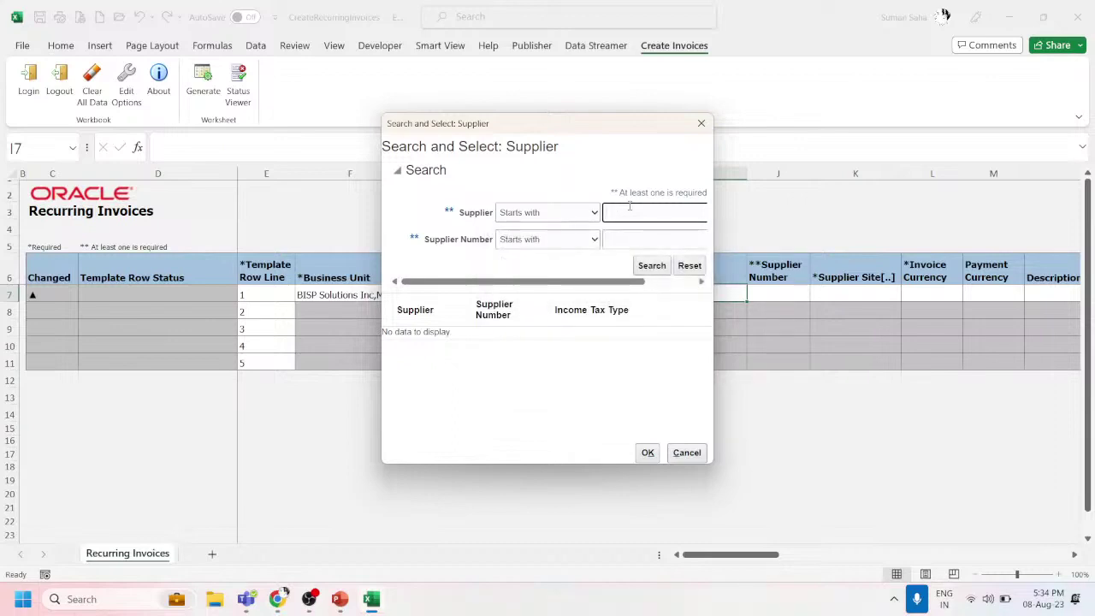
Search the suppliers for COMPUTER ADVANCE and assign the Computer Advance supplier to template row 1.
{"action": "type", "text": "COM"}
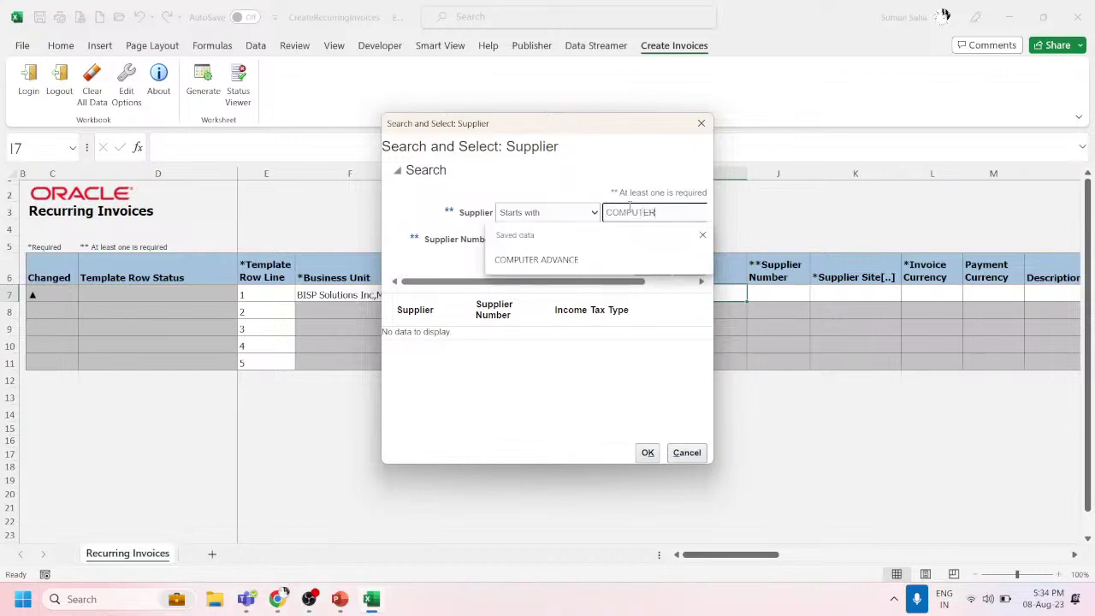
{"action": "type", "text": "PUTER"}
{"action": "left_click", "coordinate": [604, 260]}
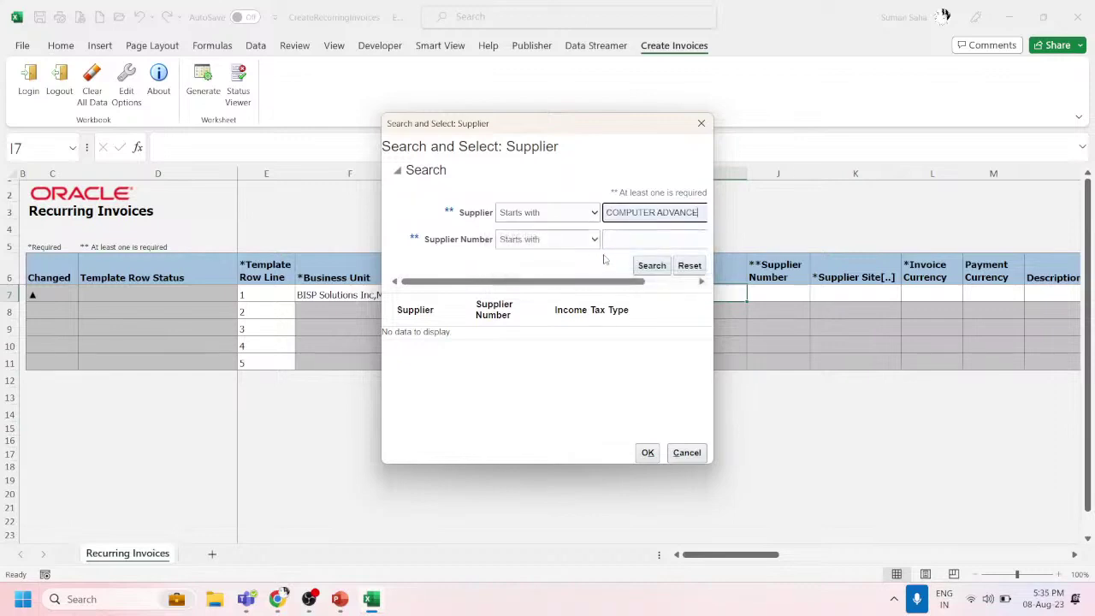
{"action": "left_click", "coordinate": [653, 266]}
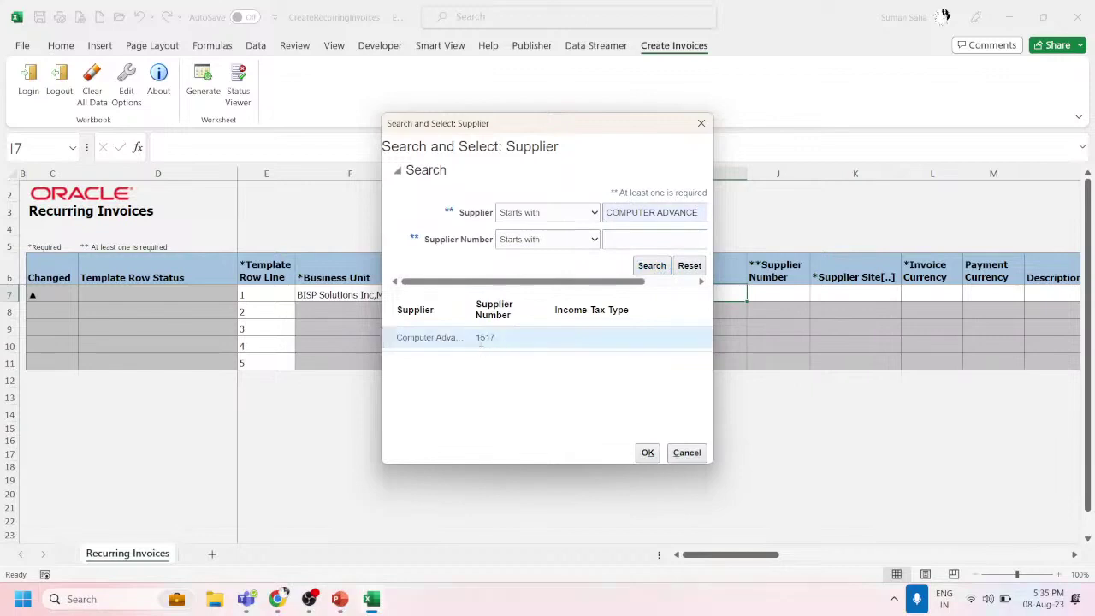
{"action": "left_click", "coordinate": [645, 452]}
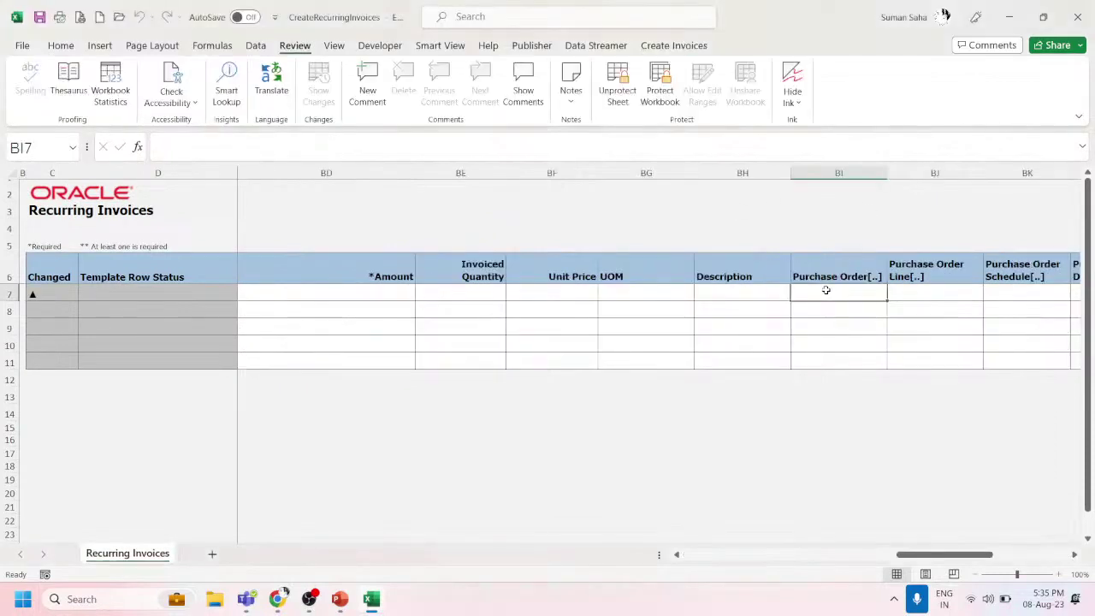
Search for supplier sites with site and address not blank, and assign US#NY as template row 1's supplier site.
{"action": "left_click_drag", "start_coordinate": [931, 554], "coordinate": [676, 559]}
{"action": "left_click", "coordinate": [675, 555]}
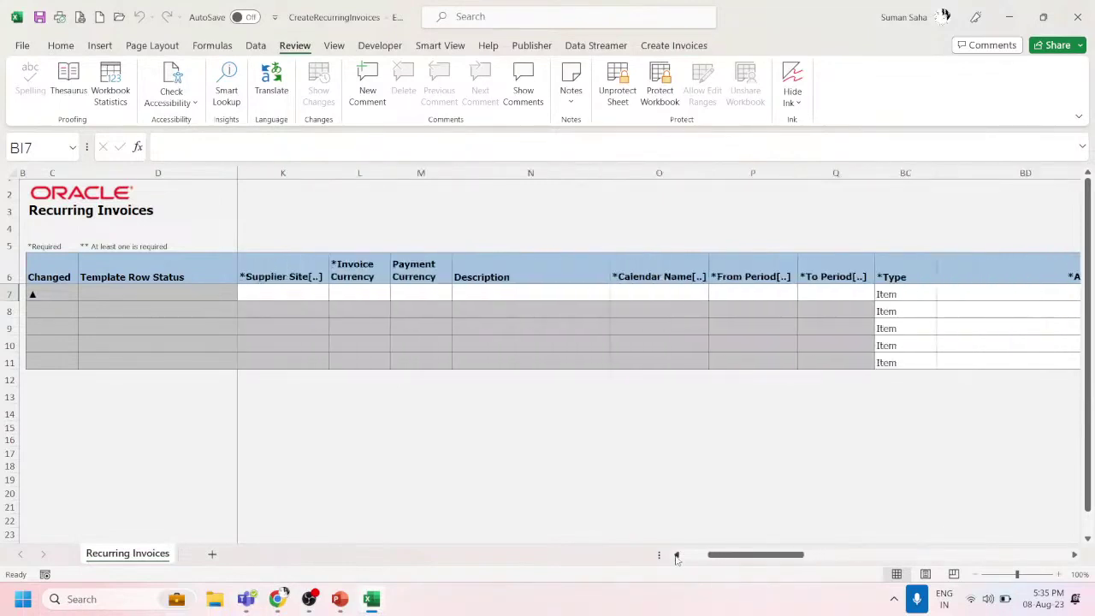
{"action": "left_click", "coordinate": [1074, 554]}
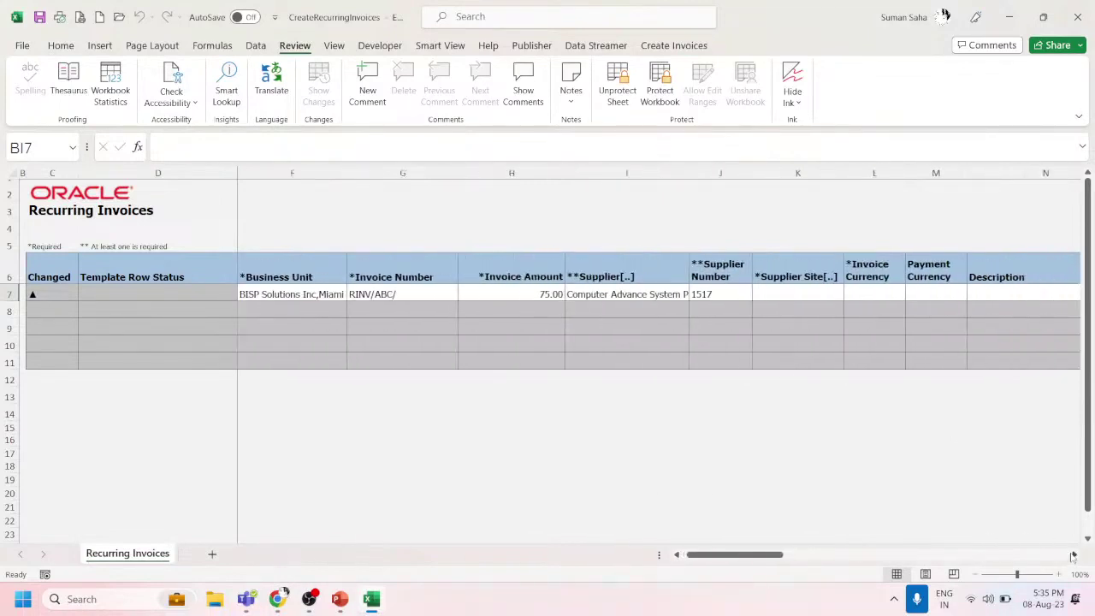
{"action": "left_click", "coordinate": [1074, 554]}
{"action": "left_click", "coordinate": [708, 293]}
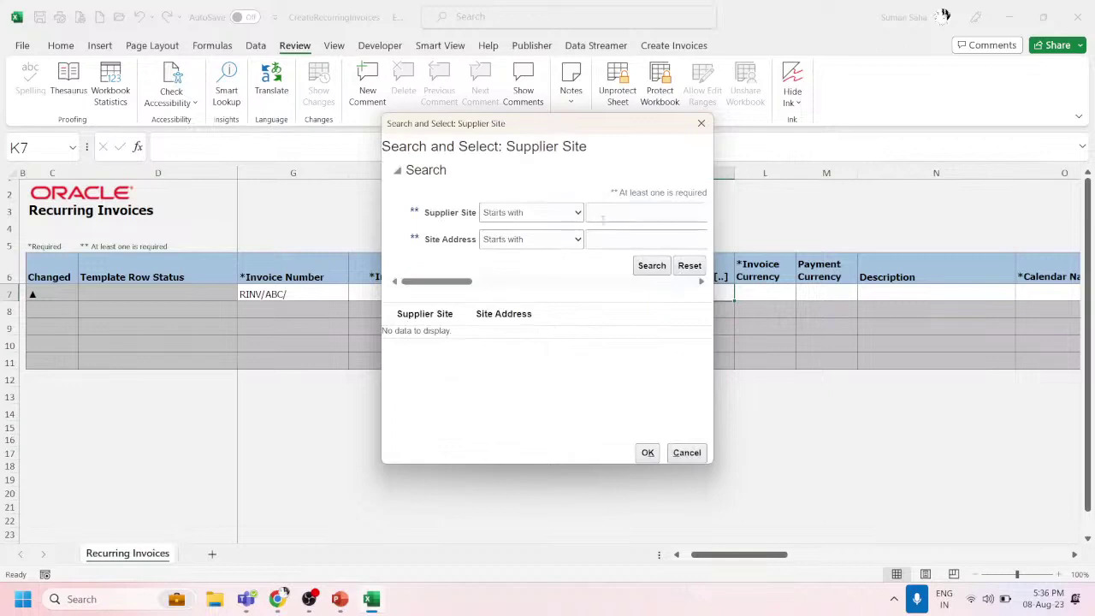
{"action": "left_click", "coordinate": [530, 213]}
{"action": "left_click", "coordinate": [541, 373]}
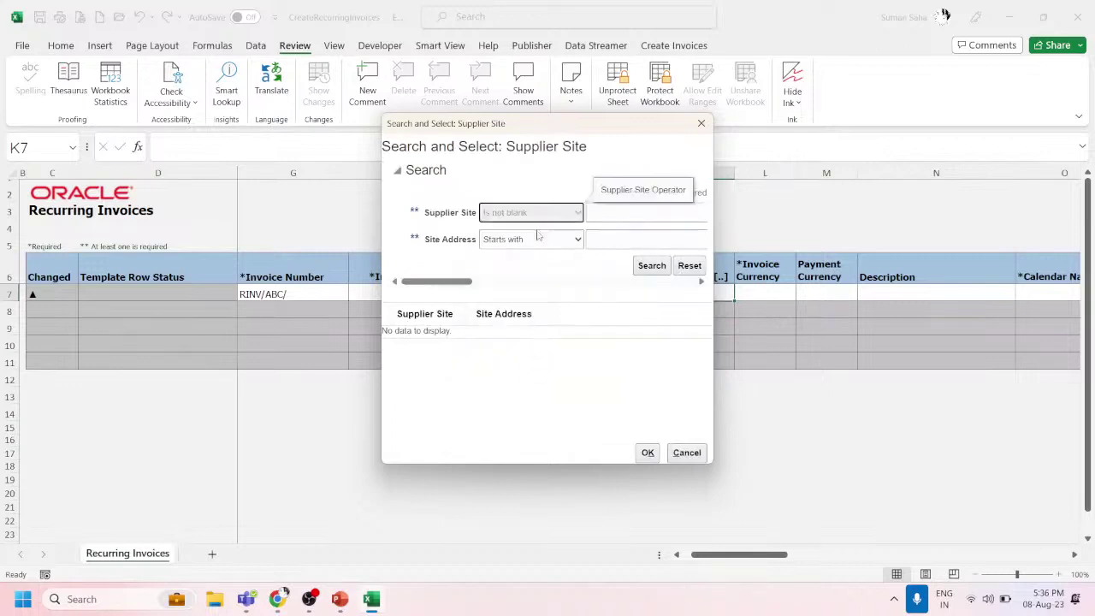
{"action": "left_click", "coordinate": [537, 238]}
{"action": "left_click", "coordinate": [518, 393]}
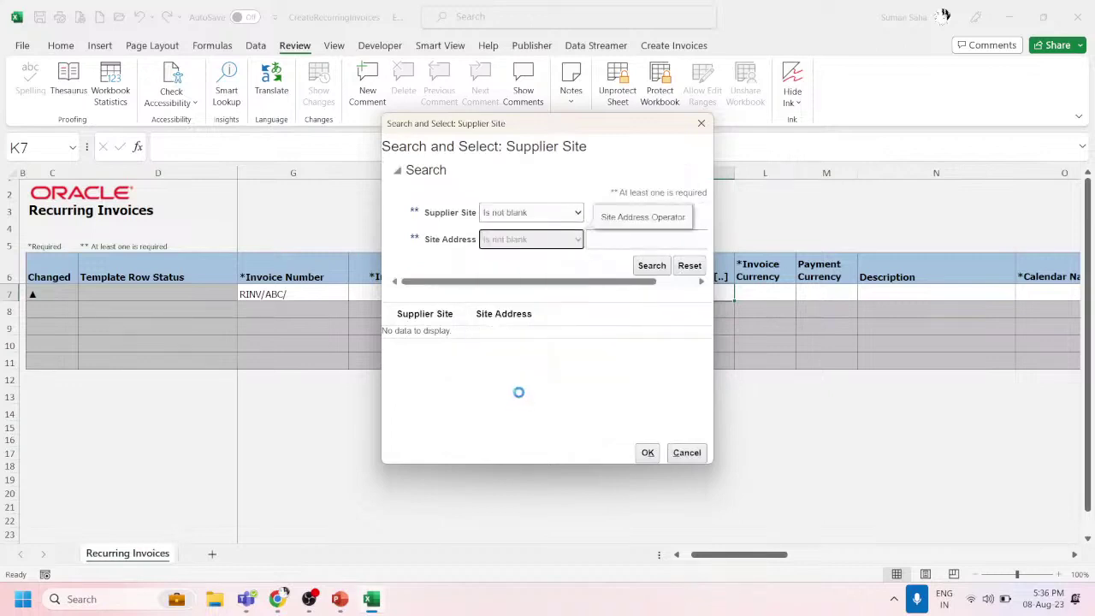
{"action": "left_click", "coordinate": [651, 265]}
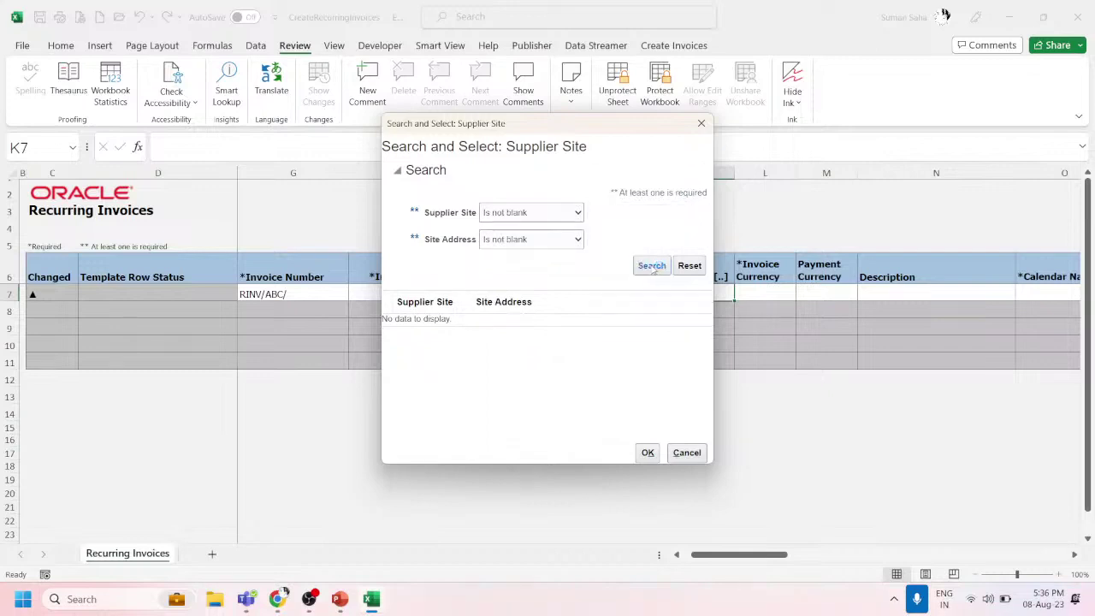
{"action": "left_click", "coordinate": [435, 324]}
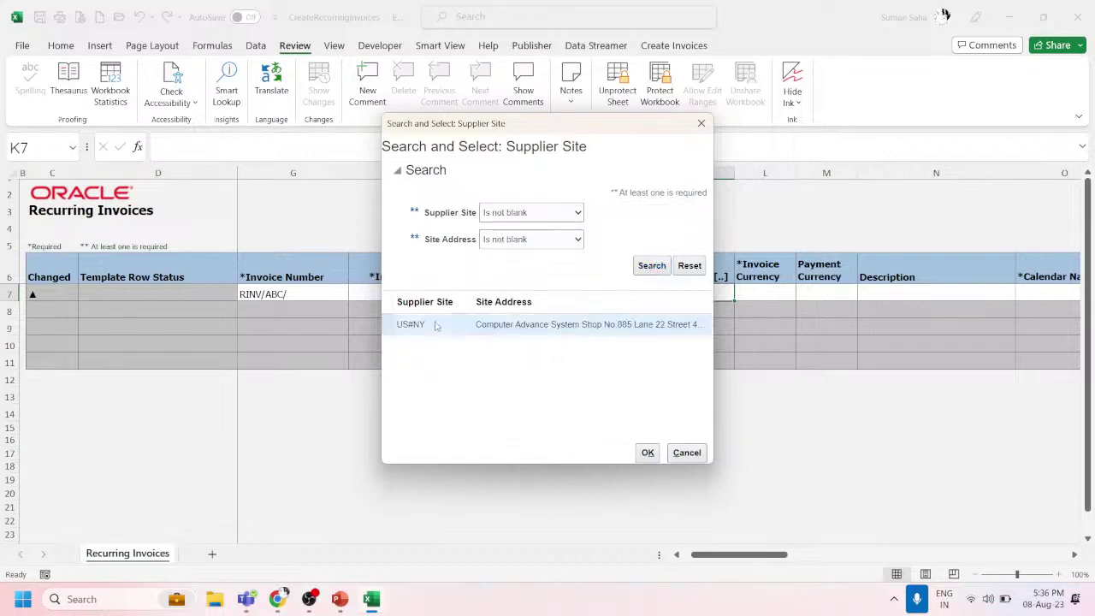
{"action": "left_click", "coordinate": [648, 454]}
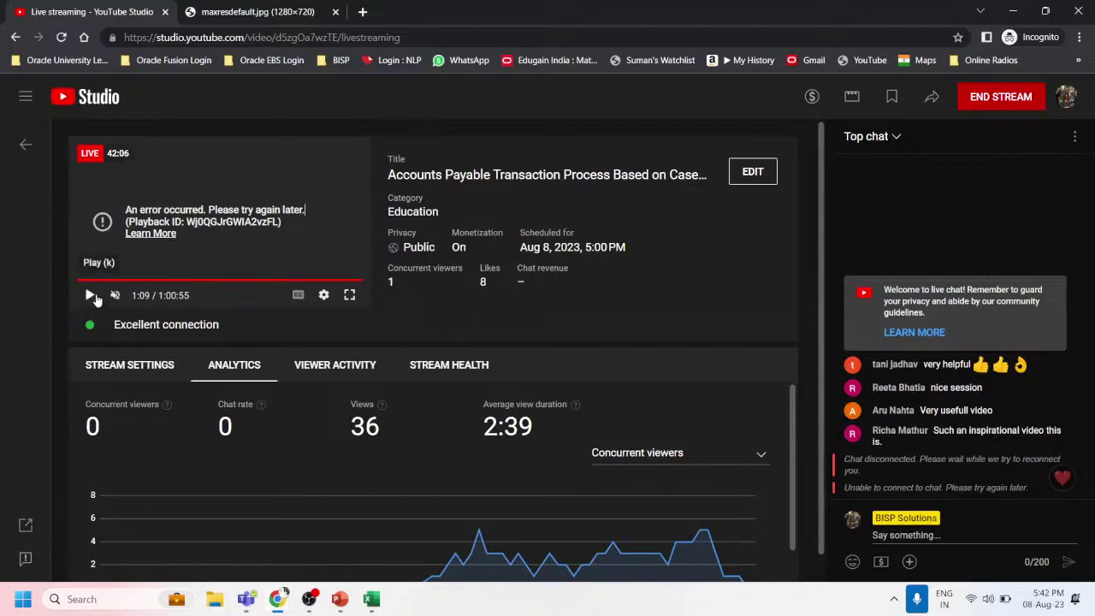
Check the YouTube live stream preview in full screen, and bring up the Teams meeting window maximised.
{"action": "left_click", "coordinate": [349, 294]}
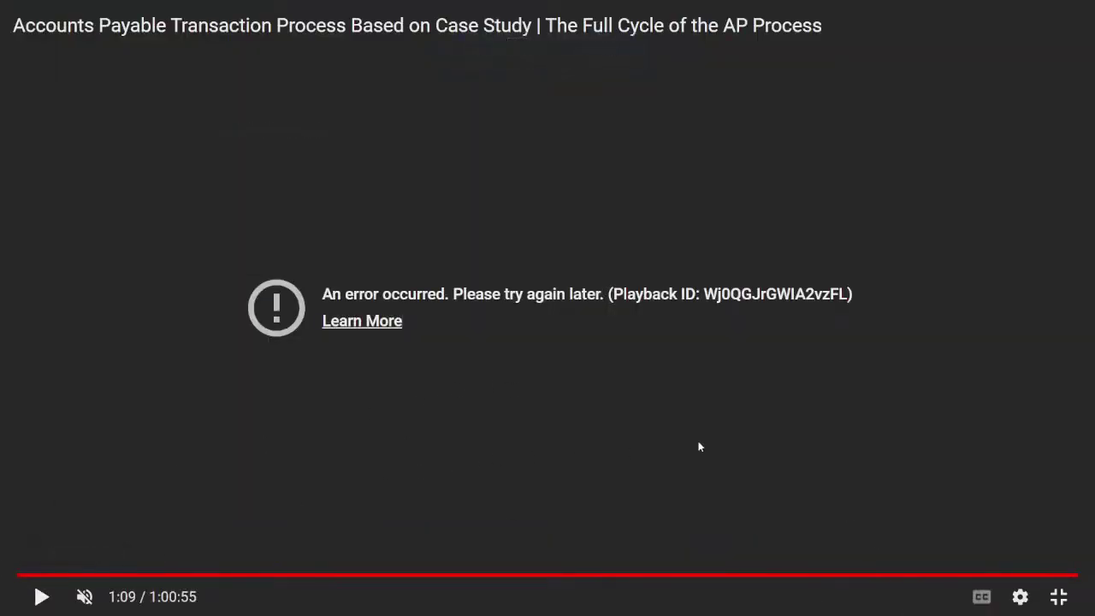
{"action": "key", "text": "Escape"}
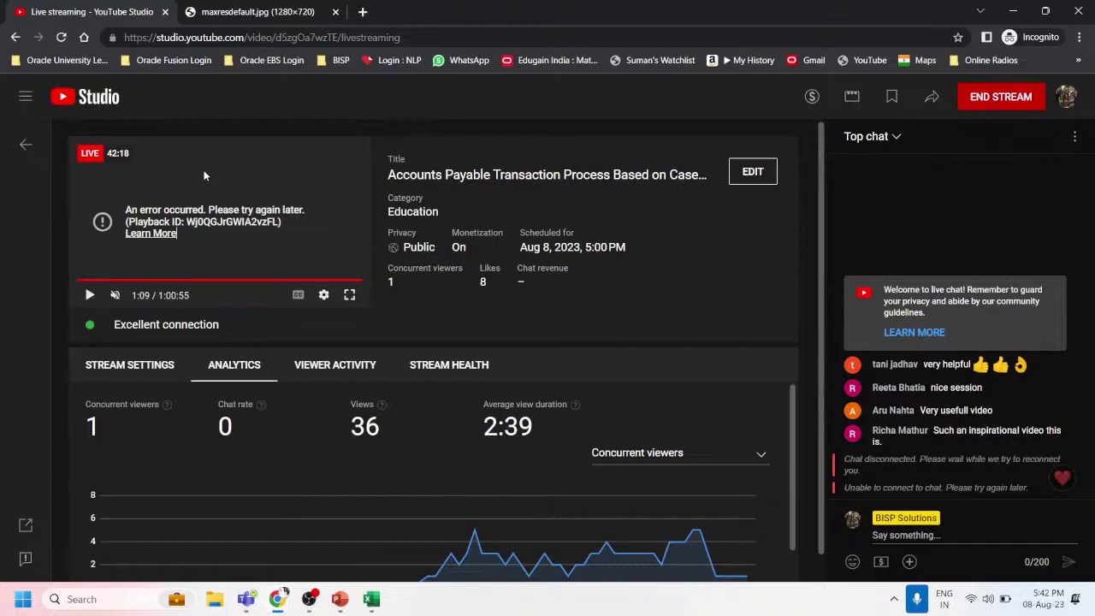
{"action": "key", "text": "alt+Tab"}
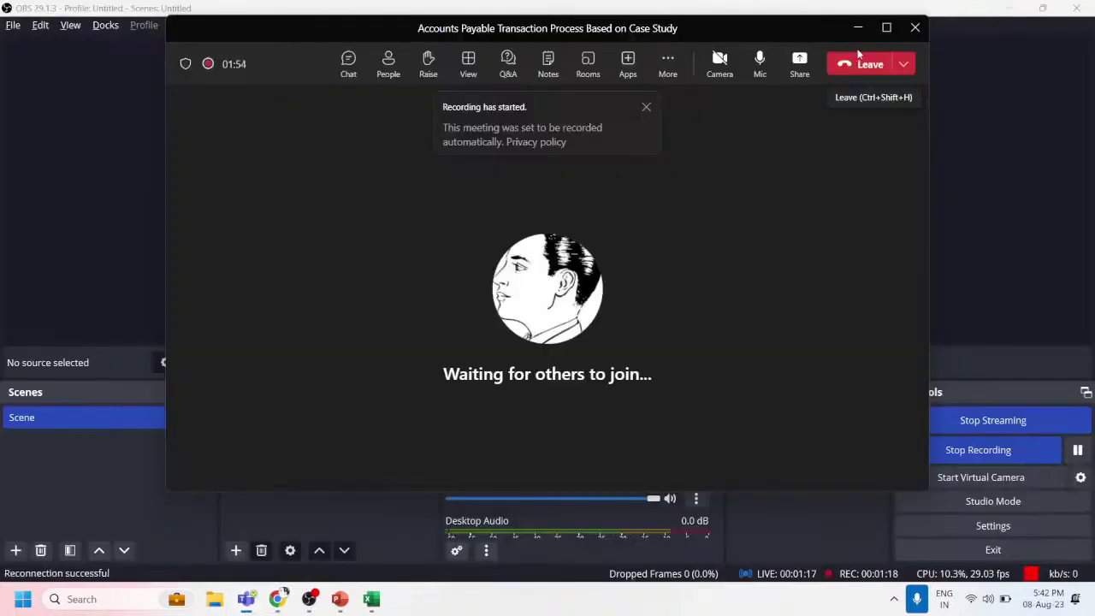
{"action": "left_click", "coordinate": [885, 27]}
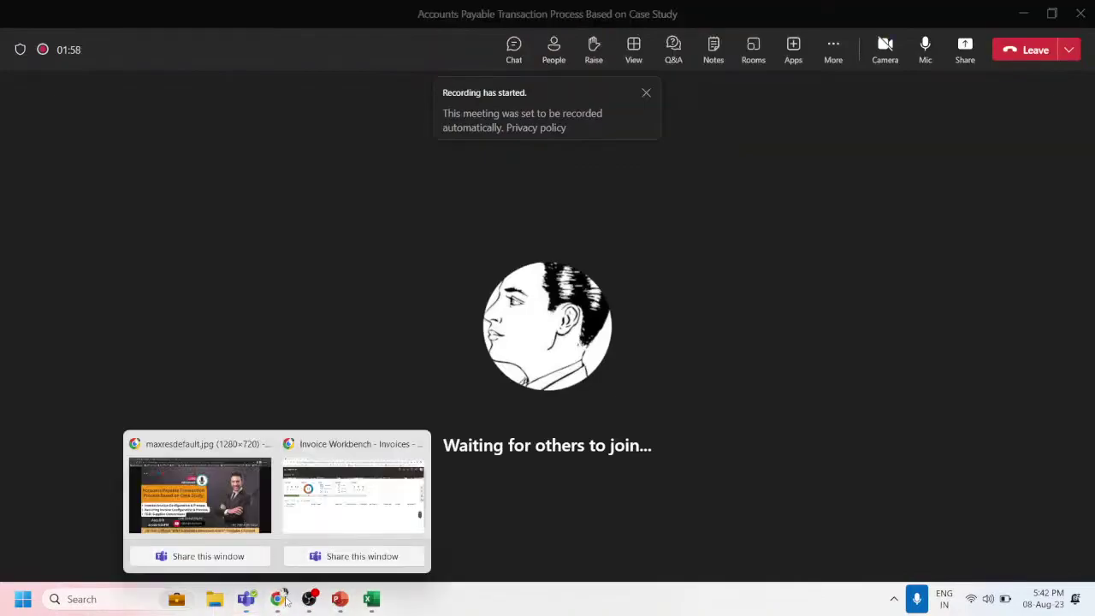
Switch to the YouTube Studio live streaming page and start ending the live stream.
{"action": "mouse_move", "coordinate": [278, 597]}
{"action": "left_click", "coordinate": [231, 496]}
{"action": "left_click", "coordinate": [83, 13]}
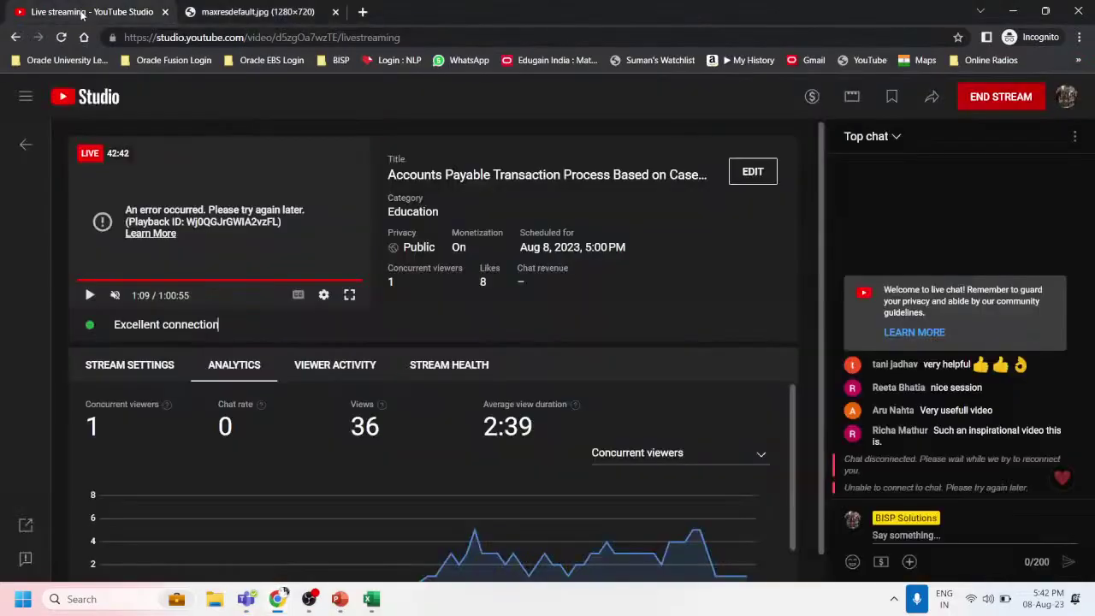
{"action": "left_click", "coordinate": [984, 100]}
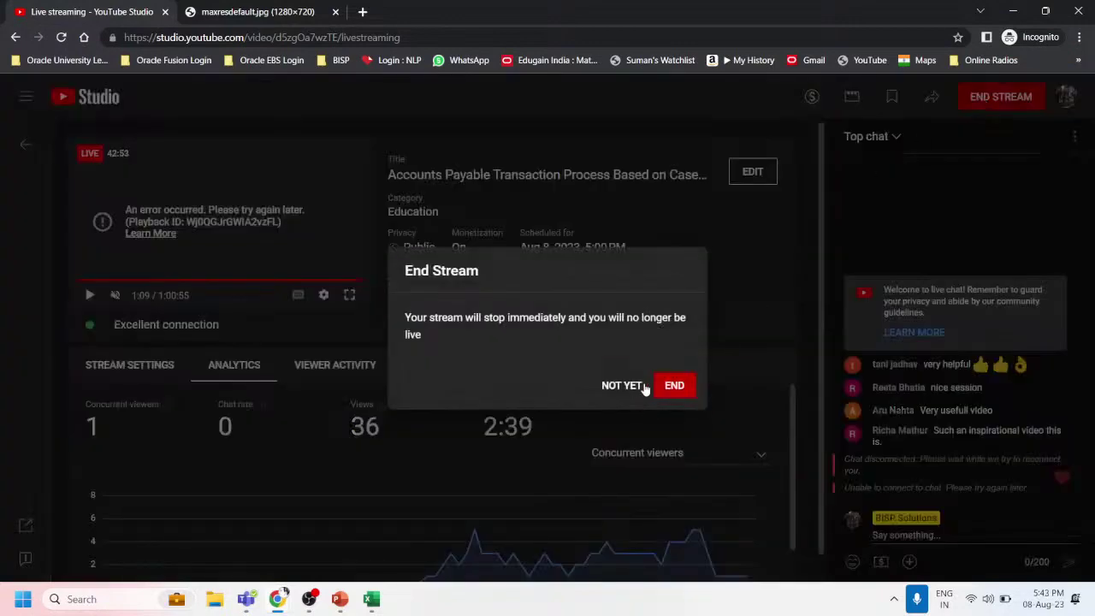